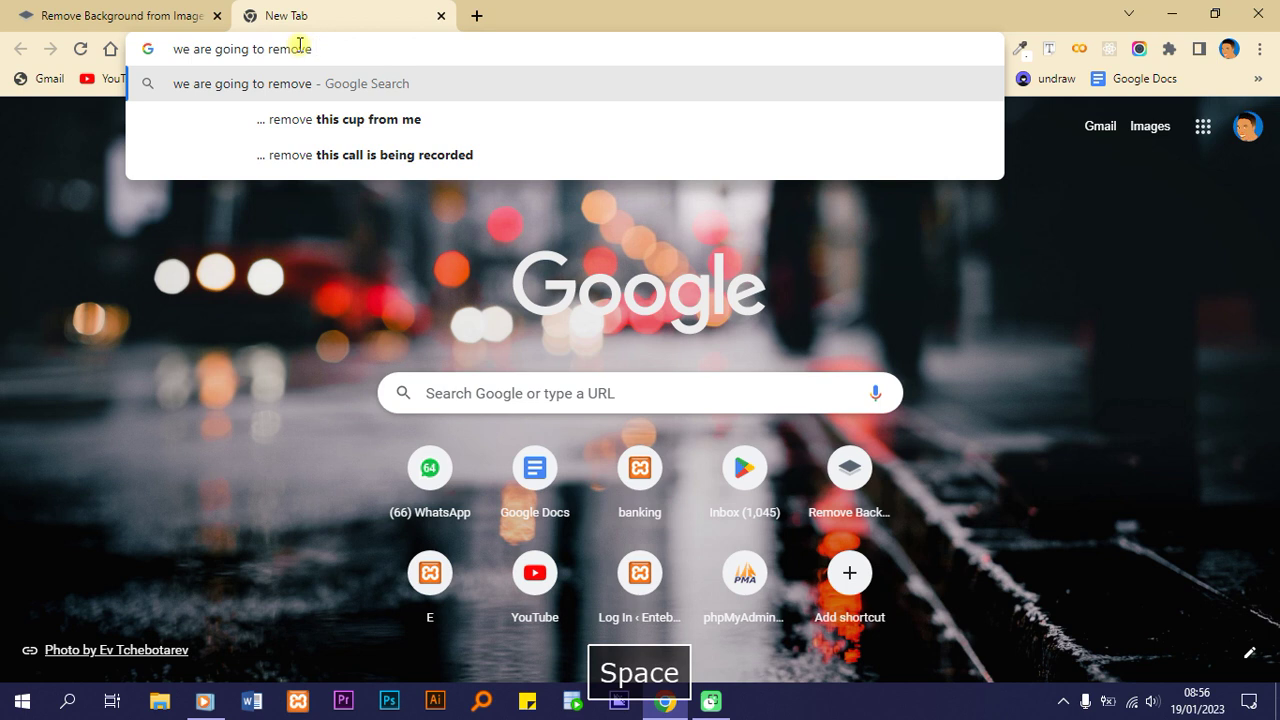
text(backgrounds from images)
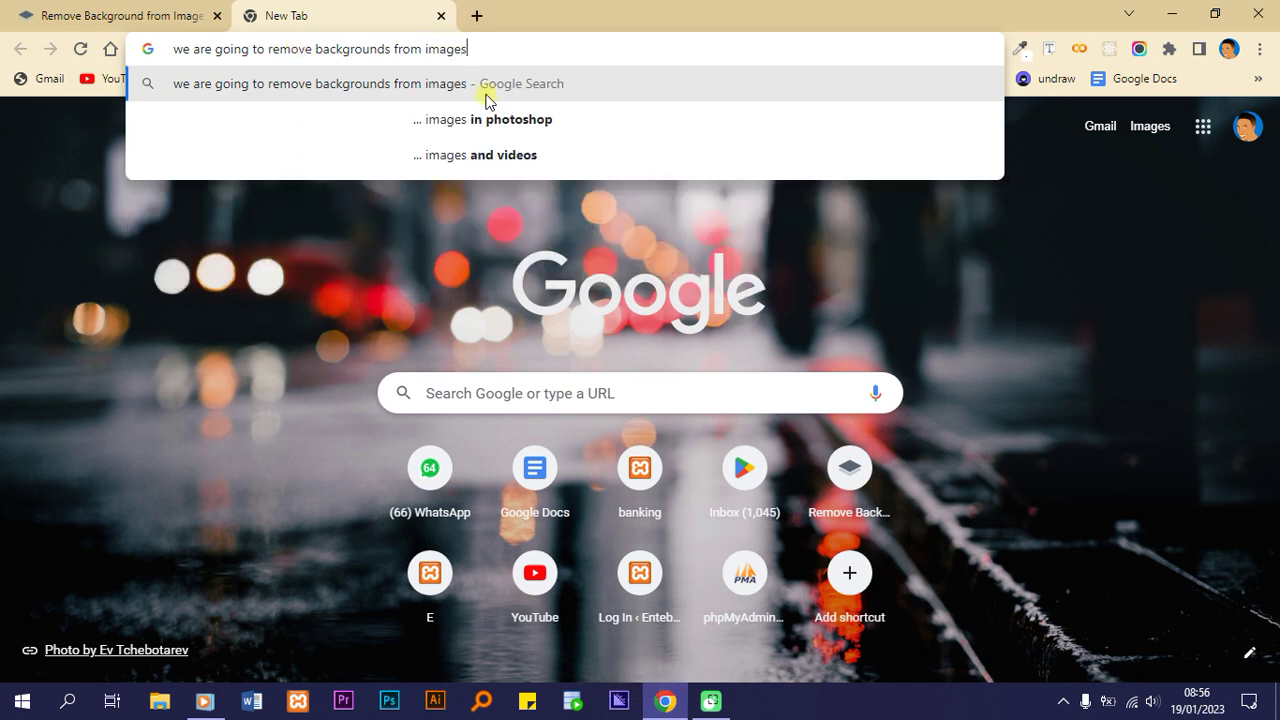
drag(483, 55, 203, 50)
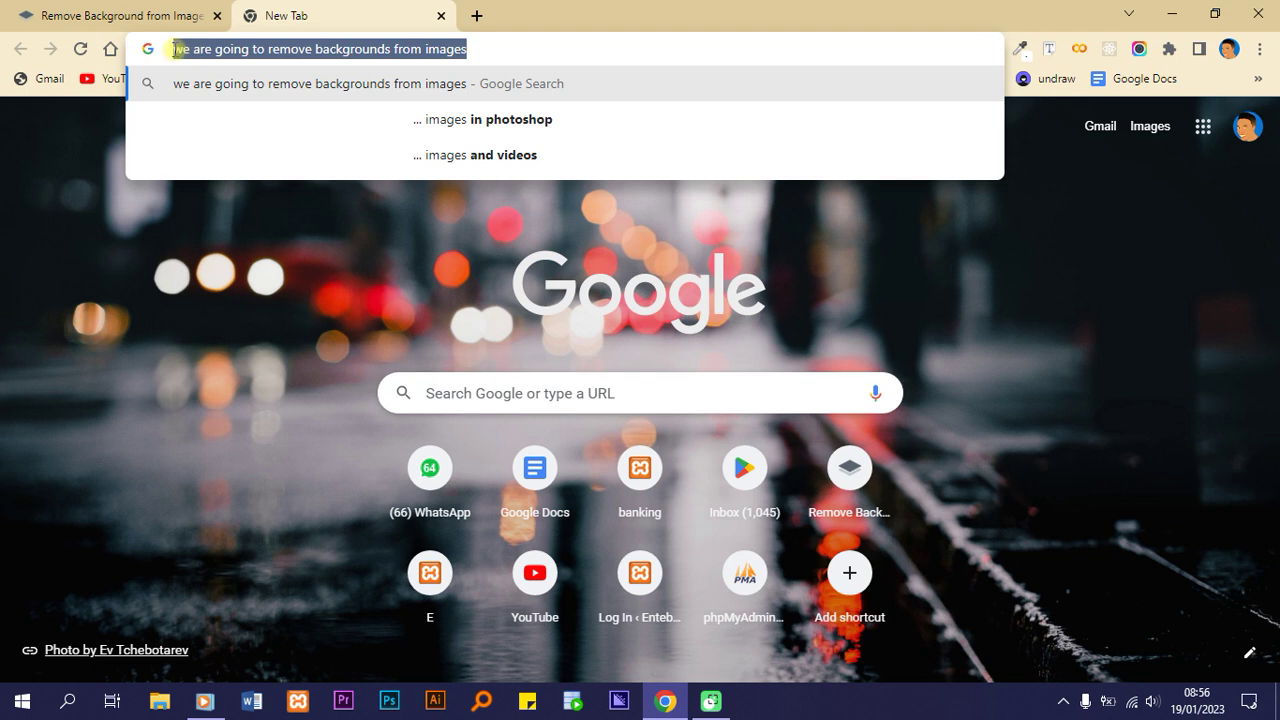
click(437, 17)
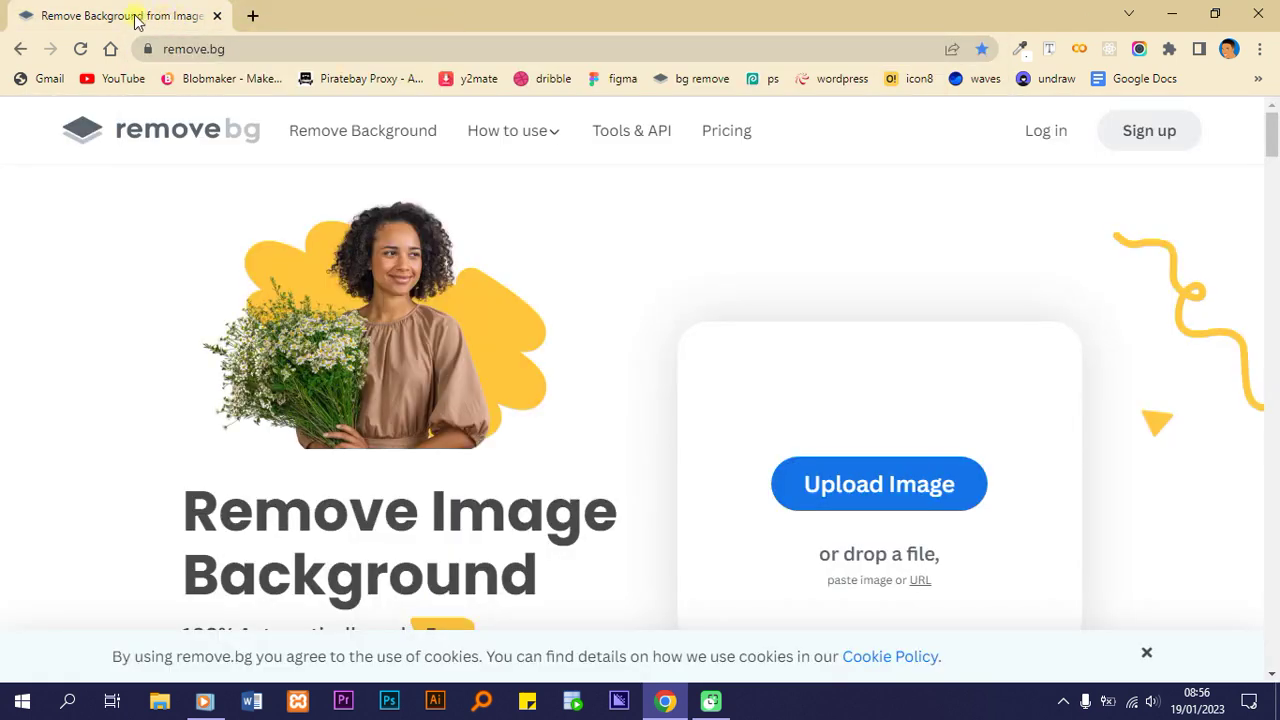
Upload AIR JORDAN 5 RACING BULL.jpg from the sneaker shop folder to remove.bg for background removal
drag(242, 49, 155, 47)
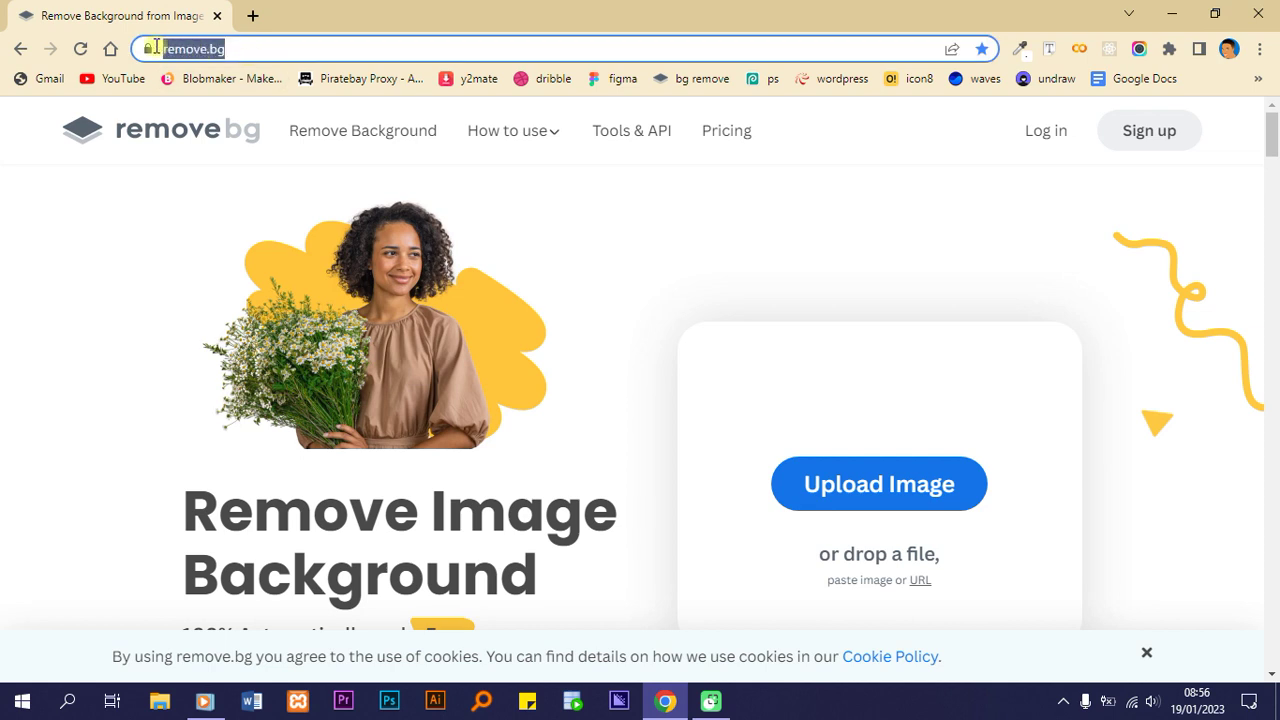
click(207, 49)
click(878, 478)
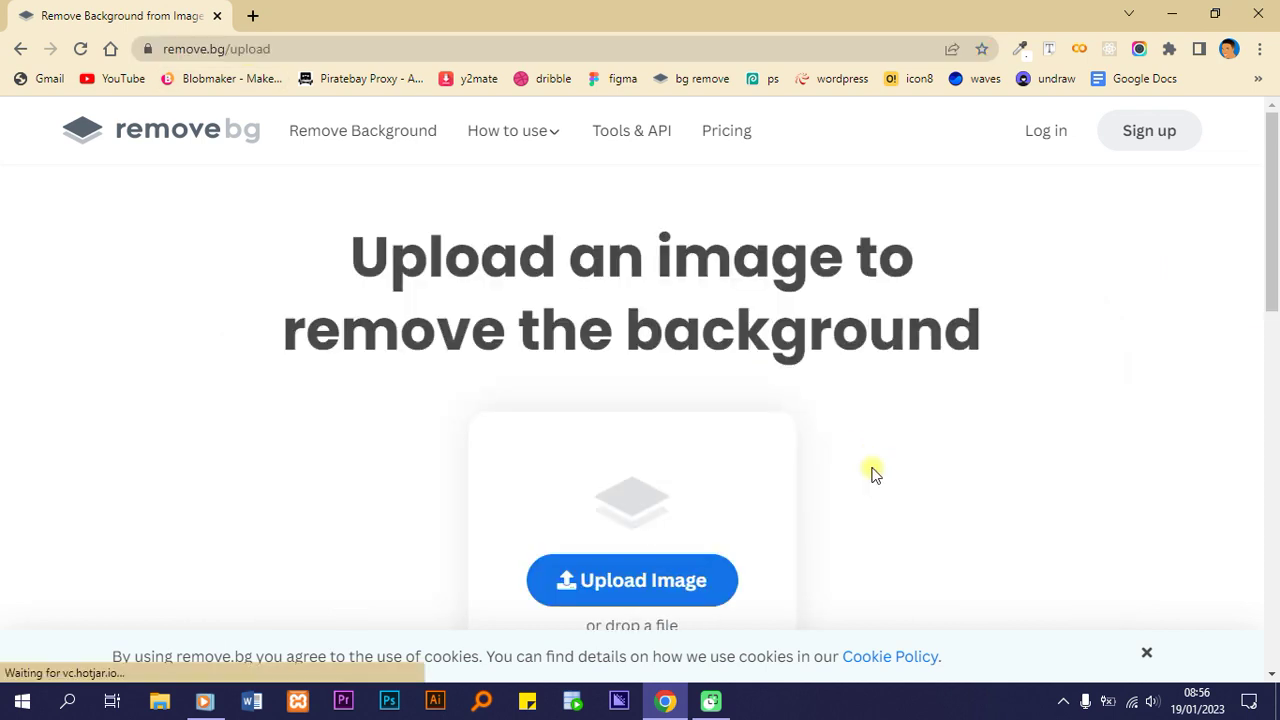
click(624, 576)
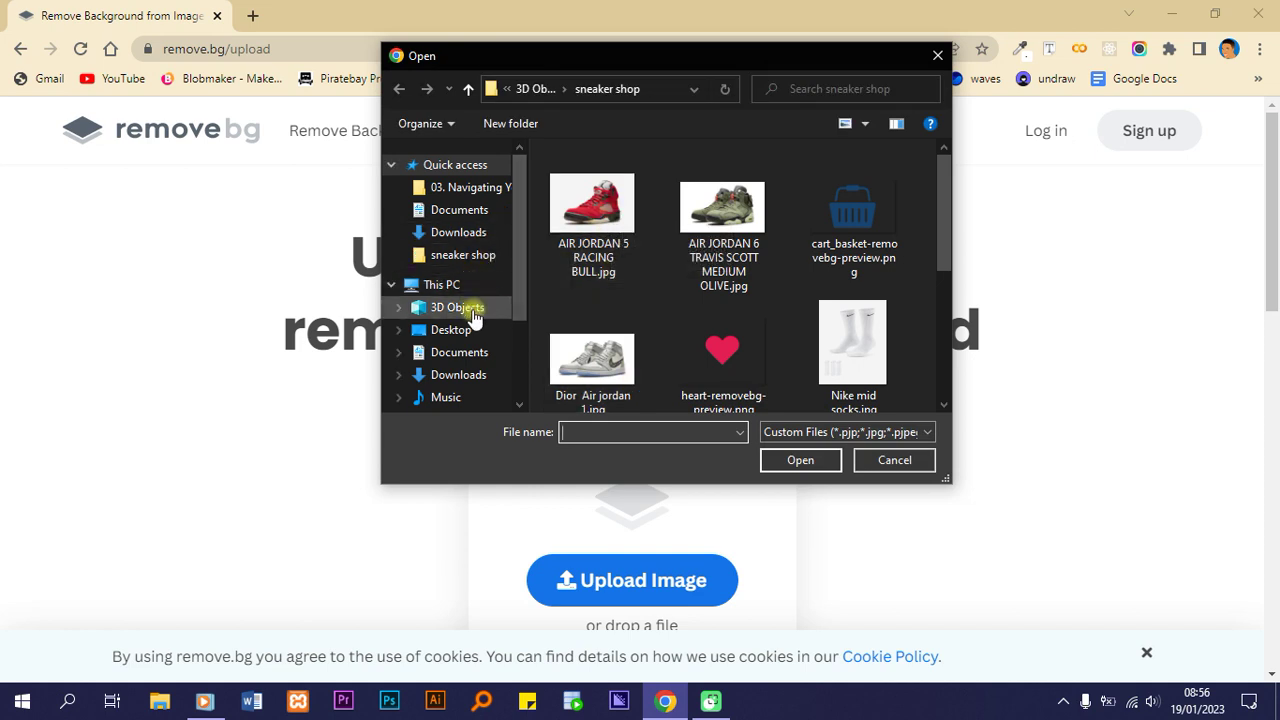
click(592, 215)
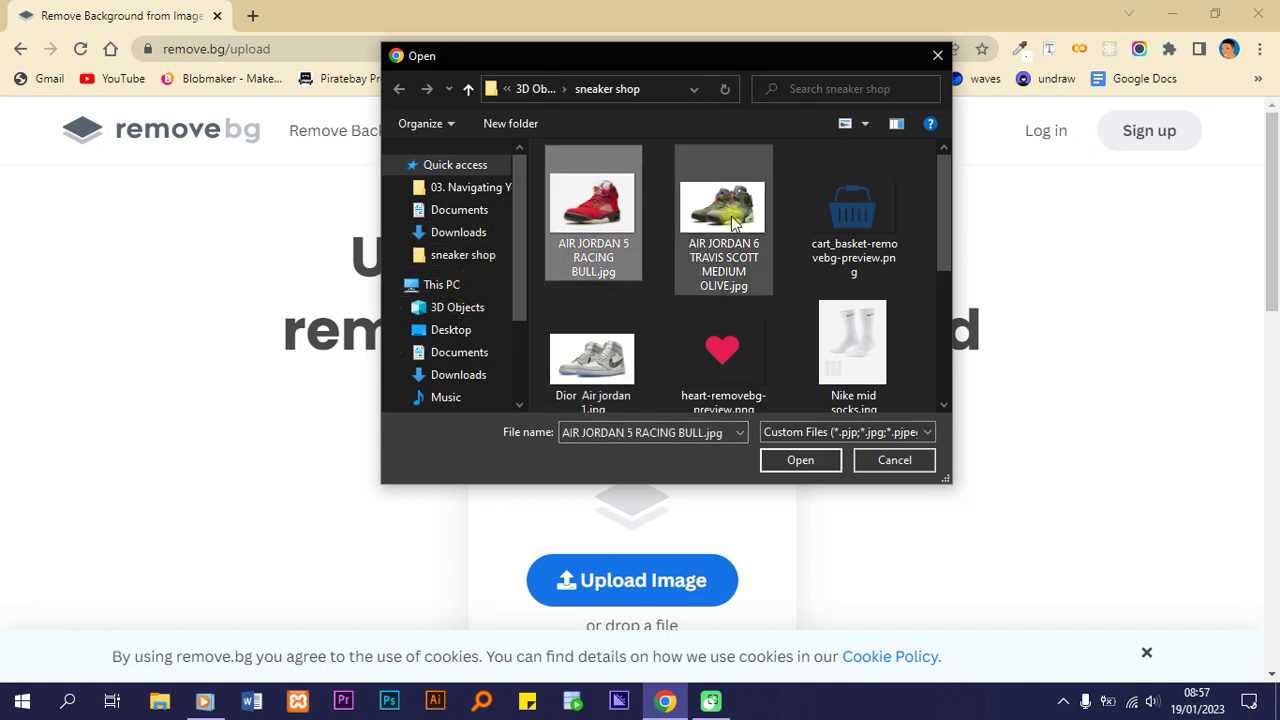
click(800, 459)
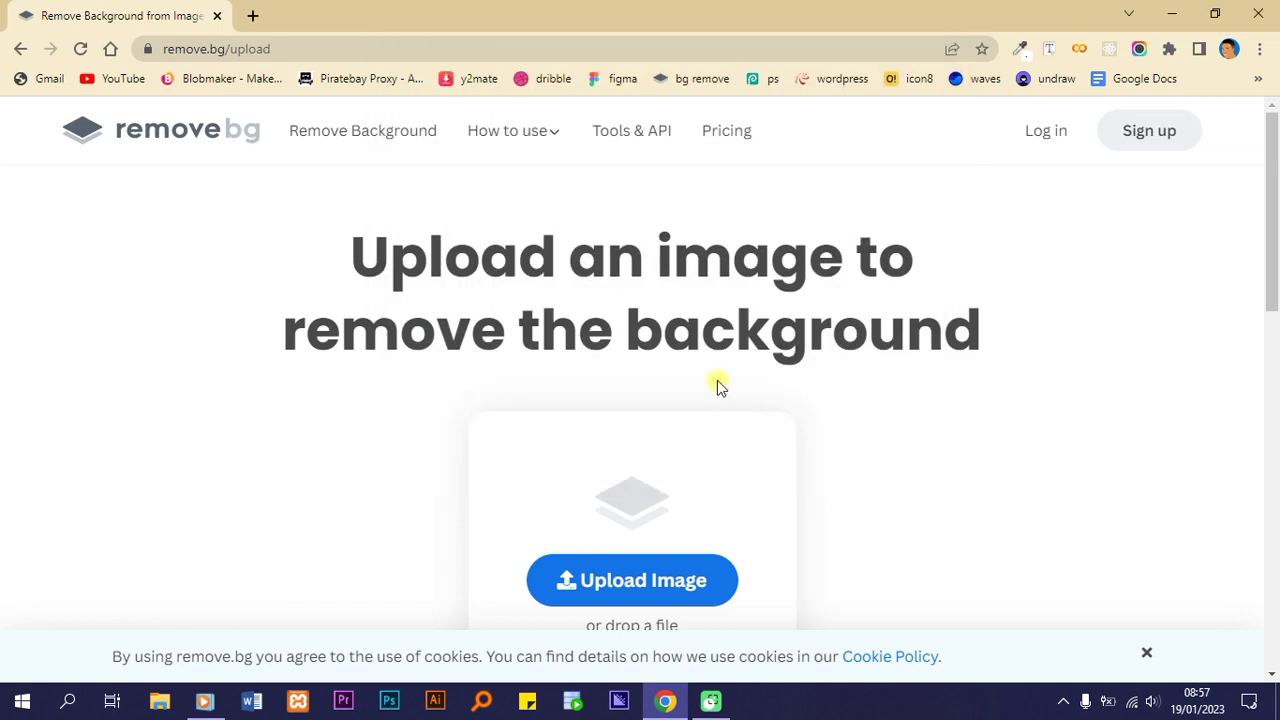
scroll(860, 440, up, 2)
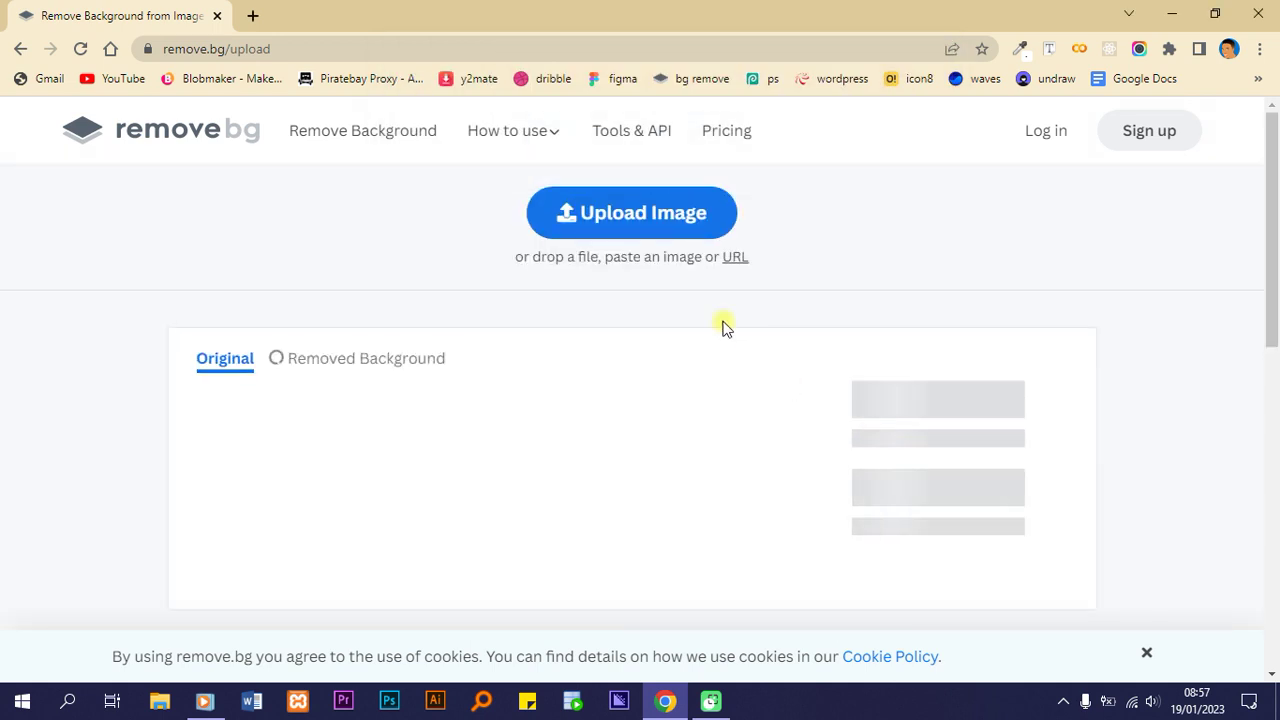
Upload AIR JORDAN 6 TRAVIS SCOTT MEDIUM OLIVE.jpg and Dior Air jordan 1.jpg one after the other for background removal
click(633, 230)
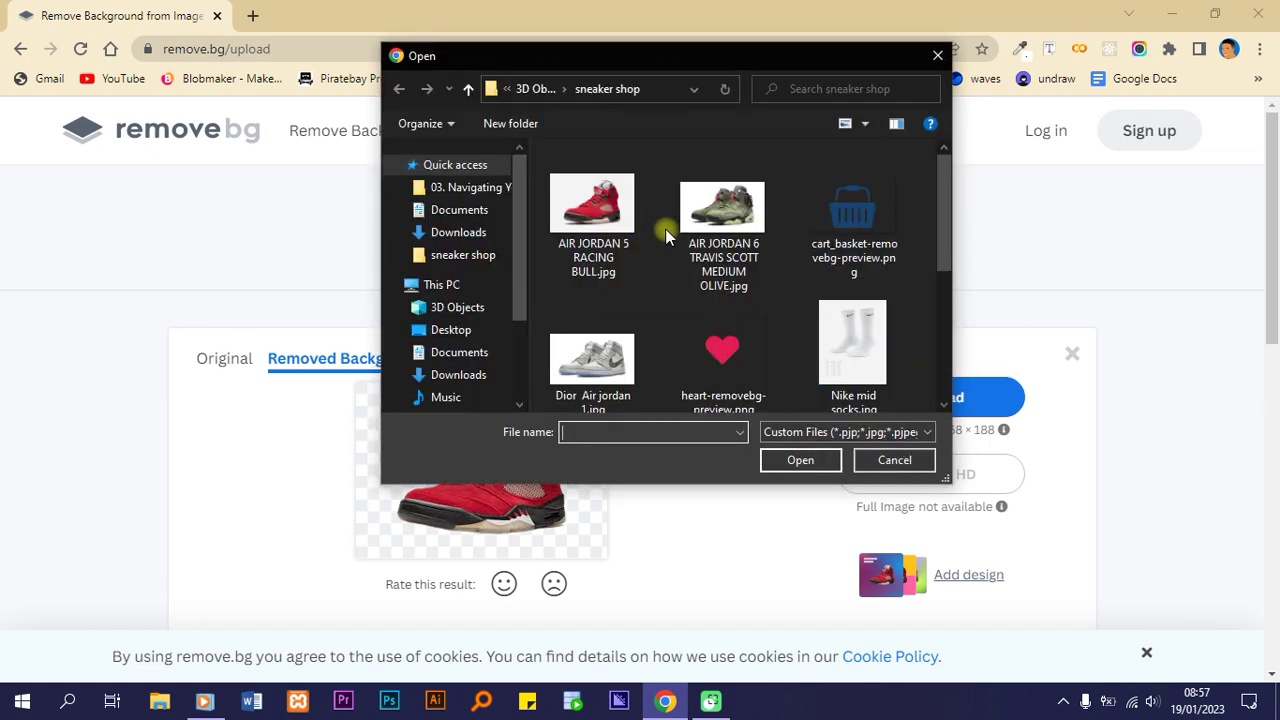
click(745, 237)
click(802, 460)
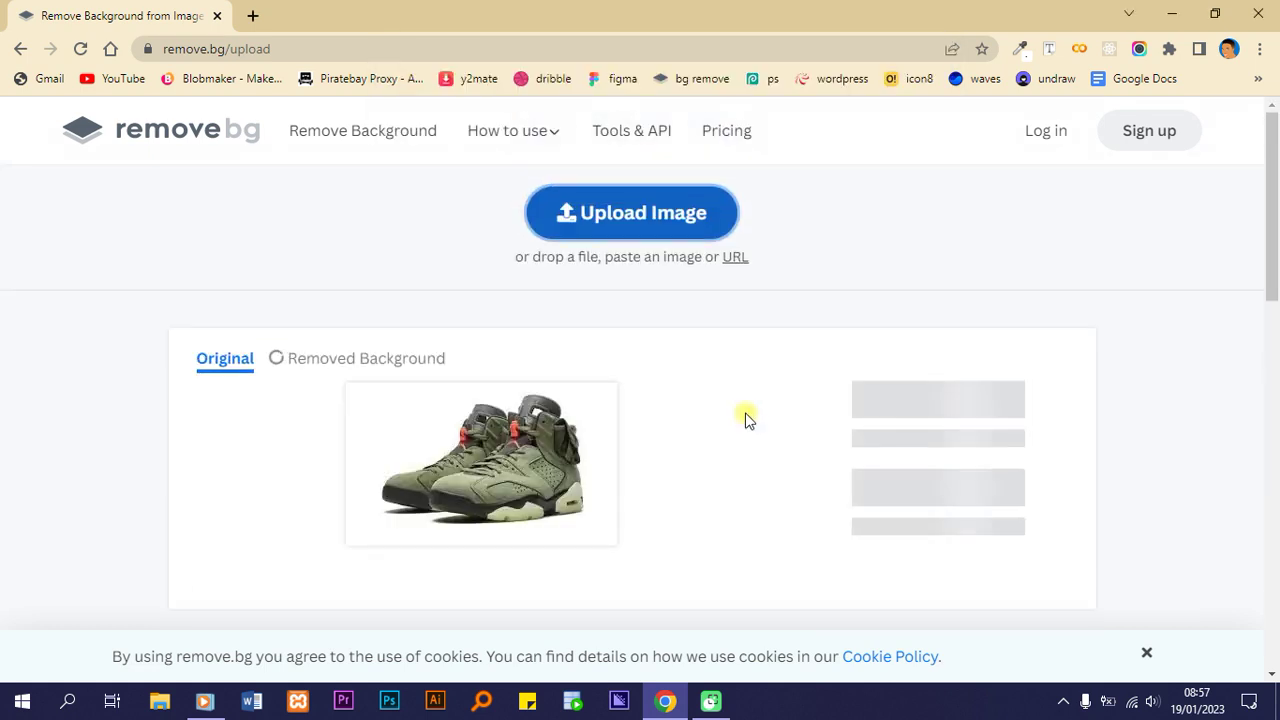
click(686, 218)
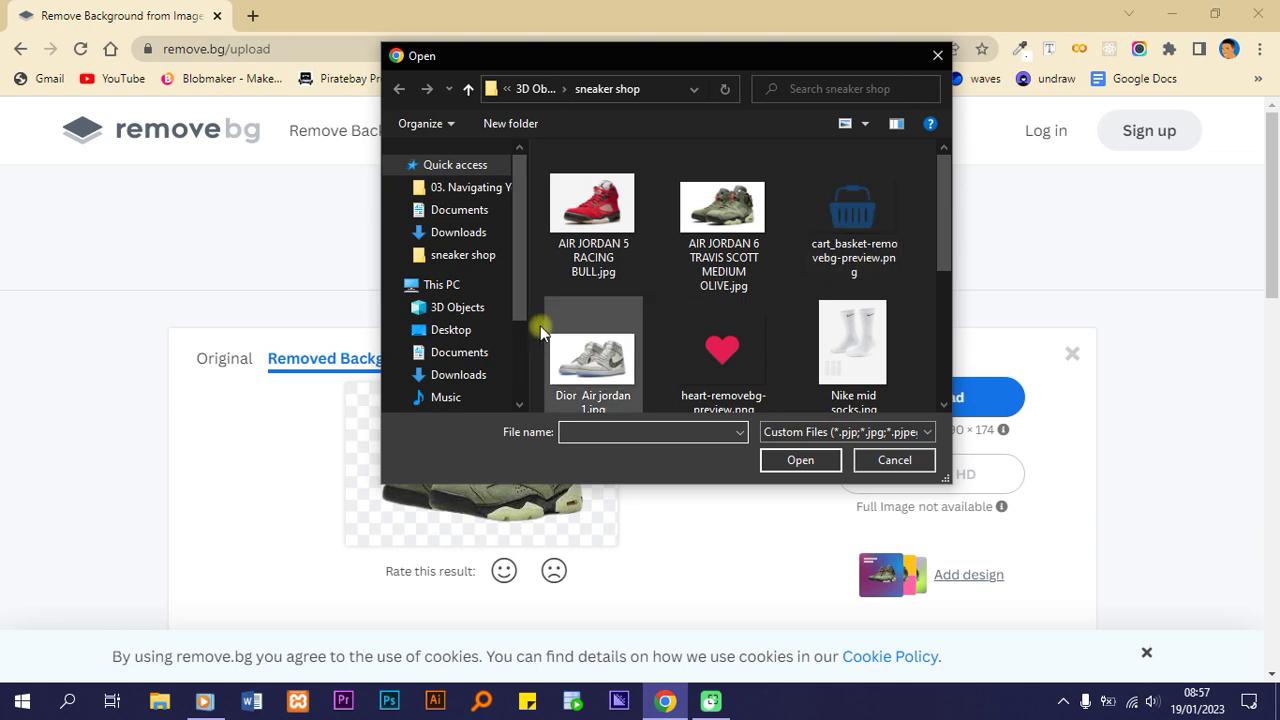
click(585, 345)
click(800, 459)
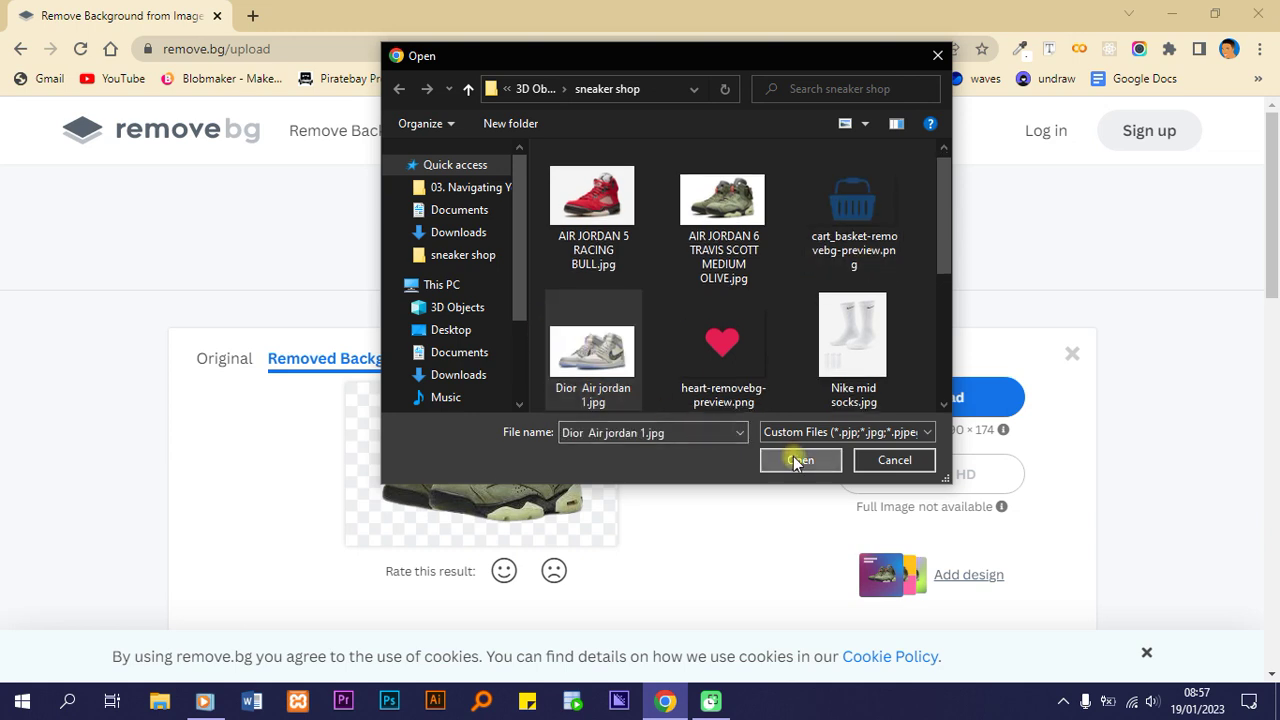
scroll(597, 374, up, 2)
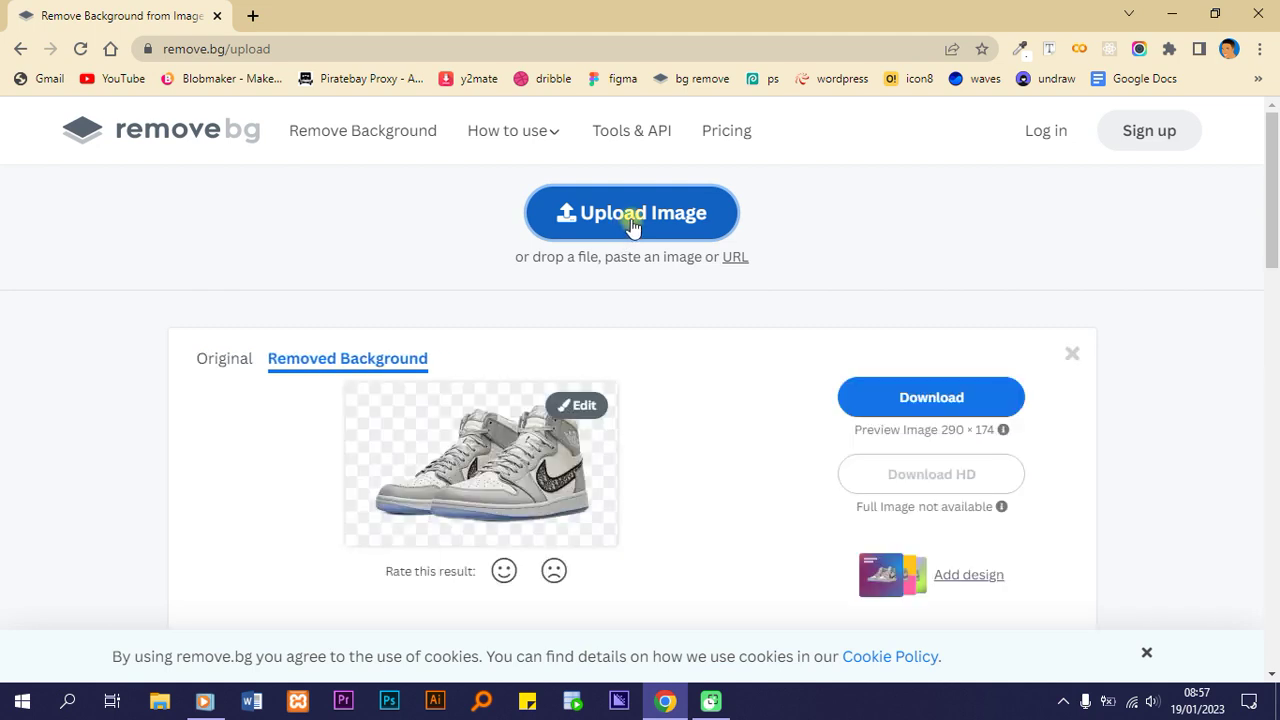
Upload Nike mid socks.jpg and YEEZY BOOST 450 CLOUD WHITE.jpg one after the other for background removal
click(634, 222)
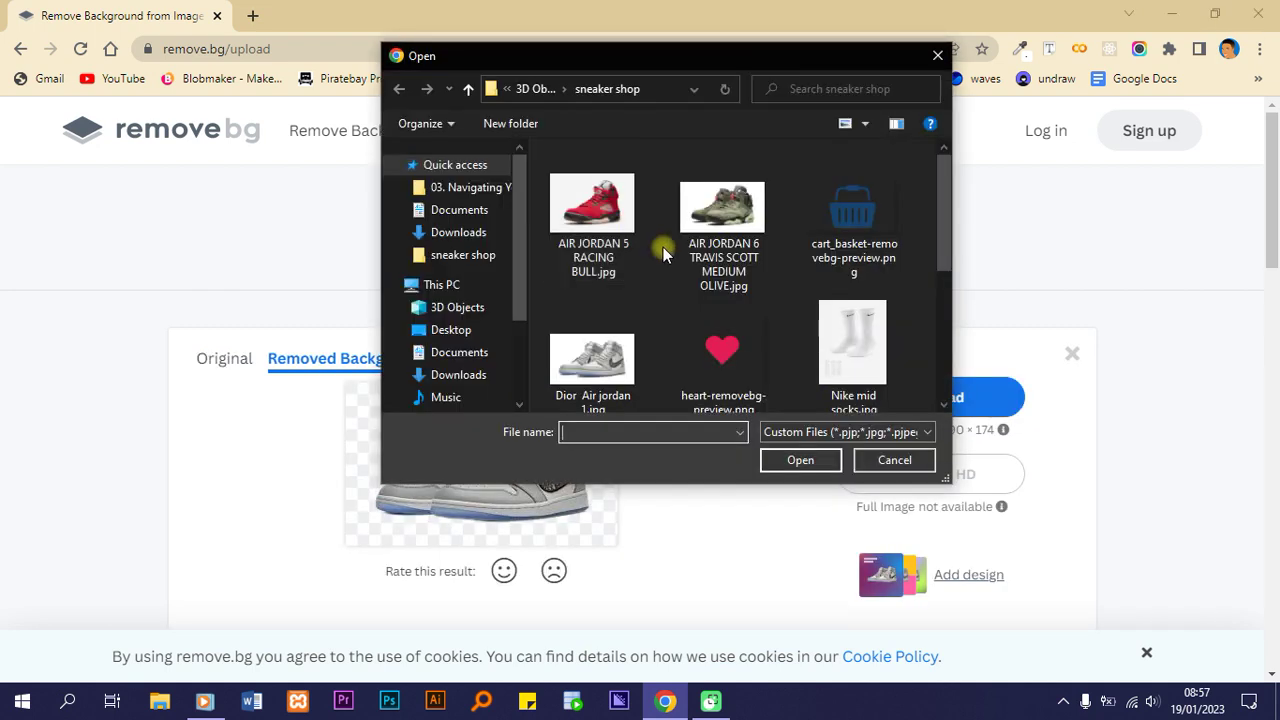
double_click(878, 340)
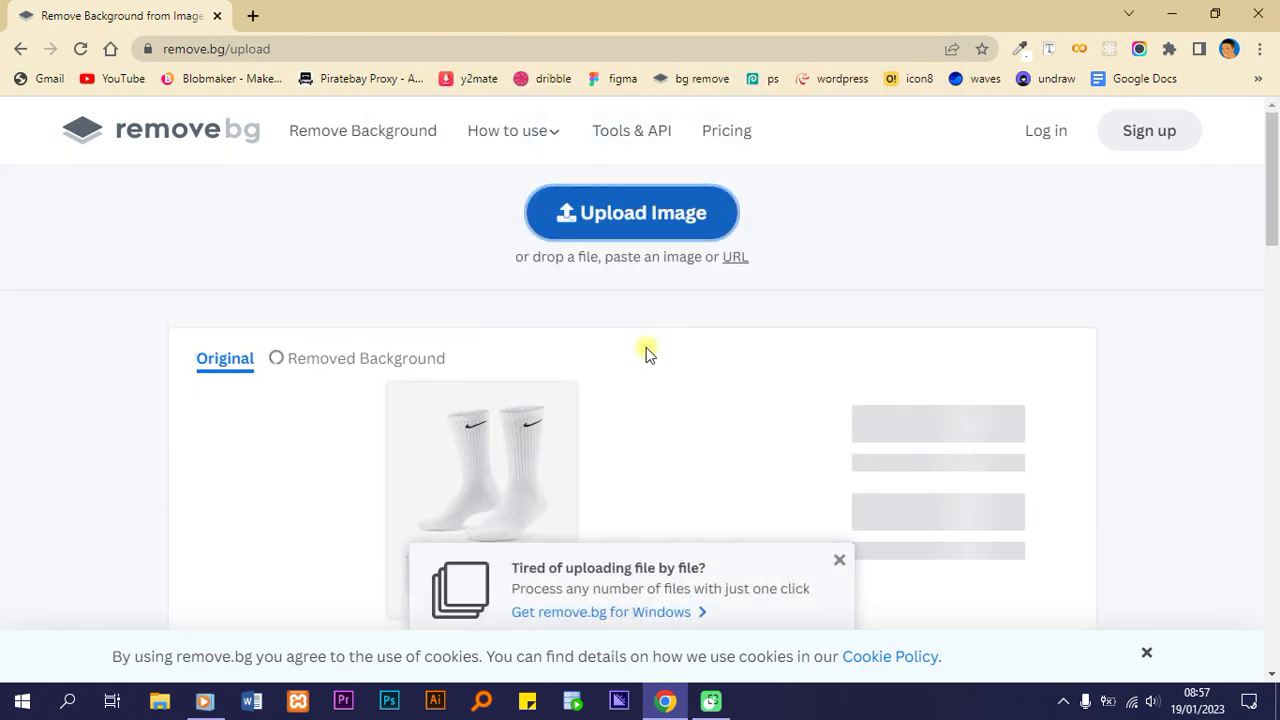
click(614, 212)
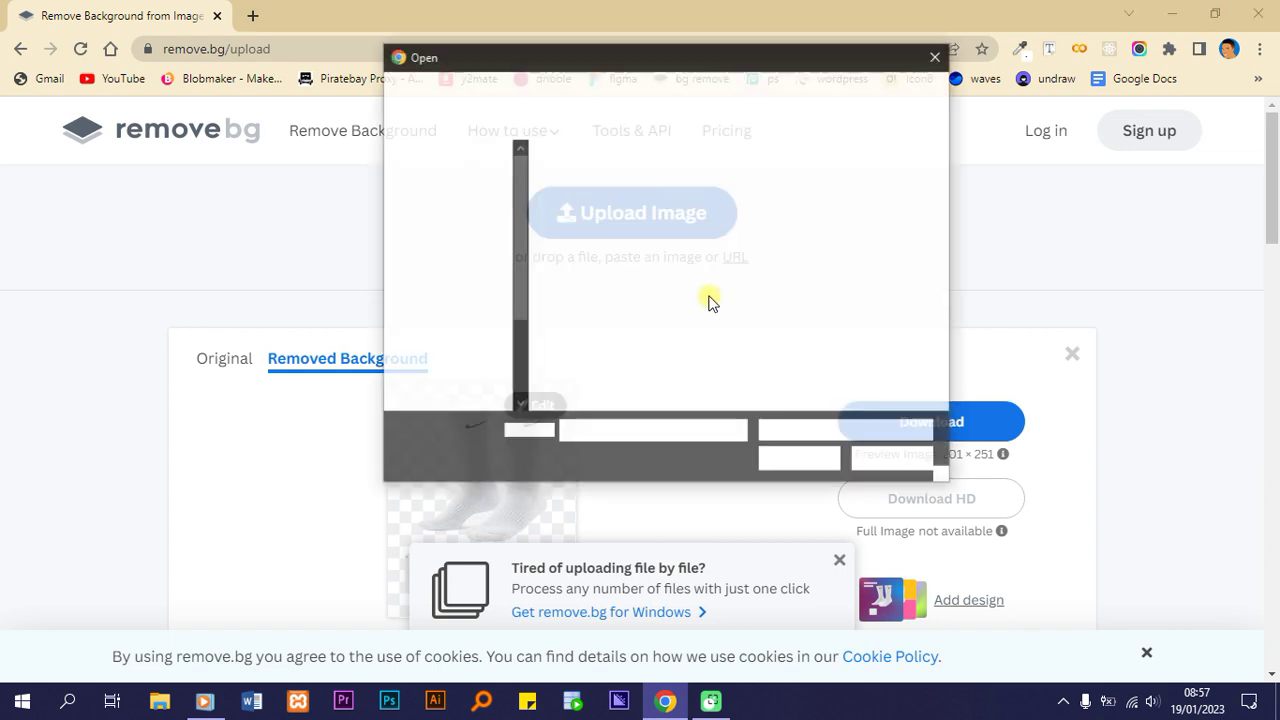
scroll(849, 345, down, 2)
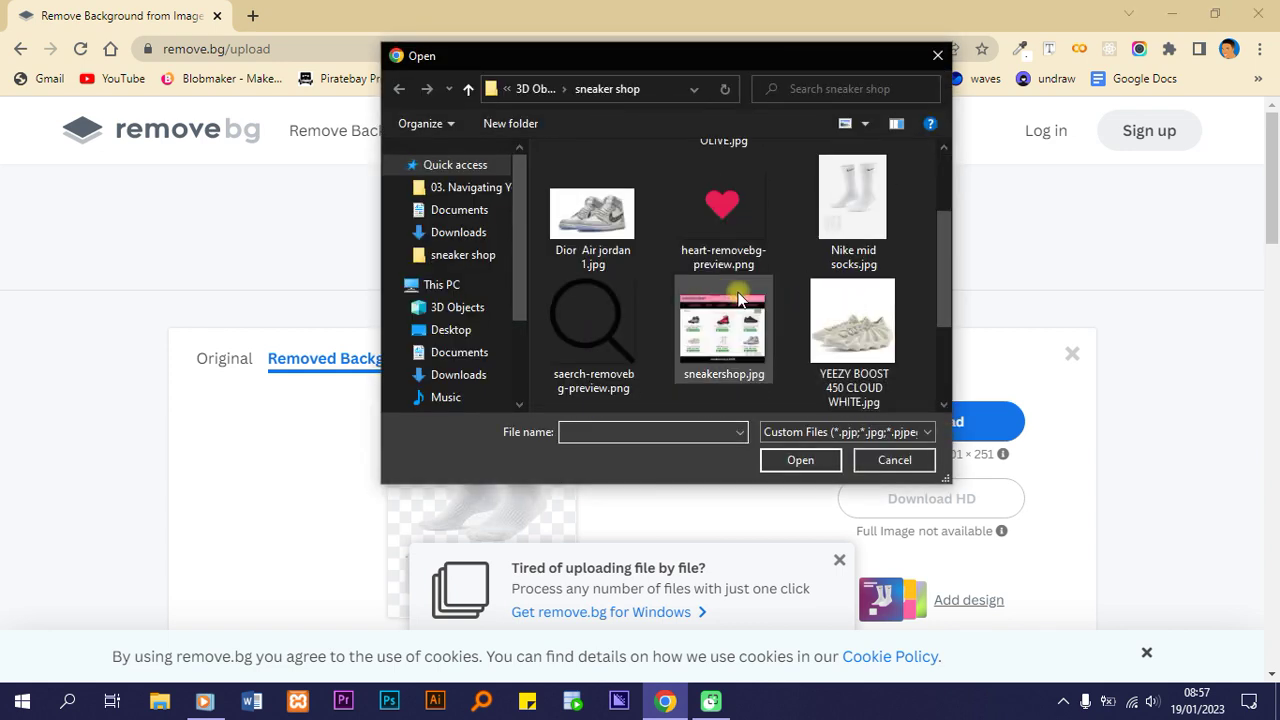
scroll(823, 337, down, 2)
double_click(849, 203)
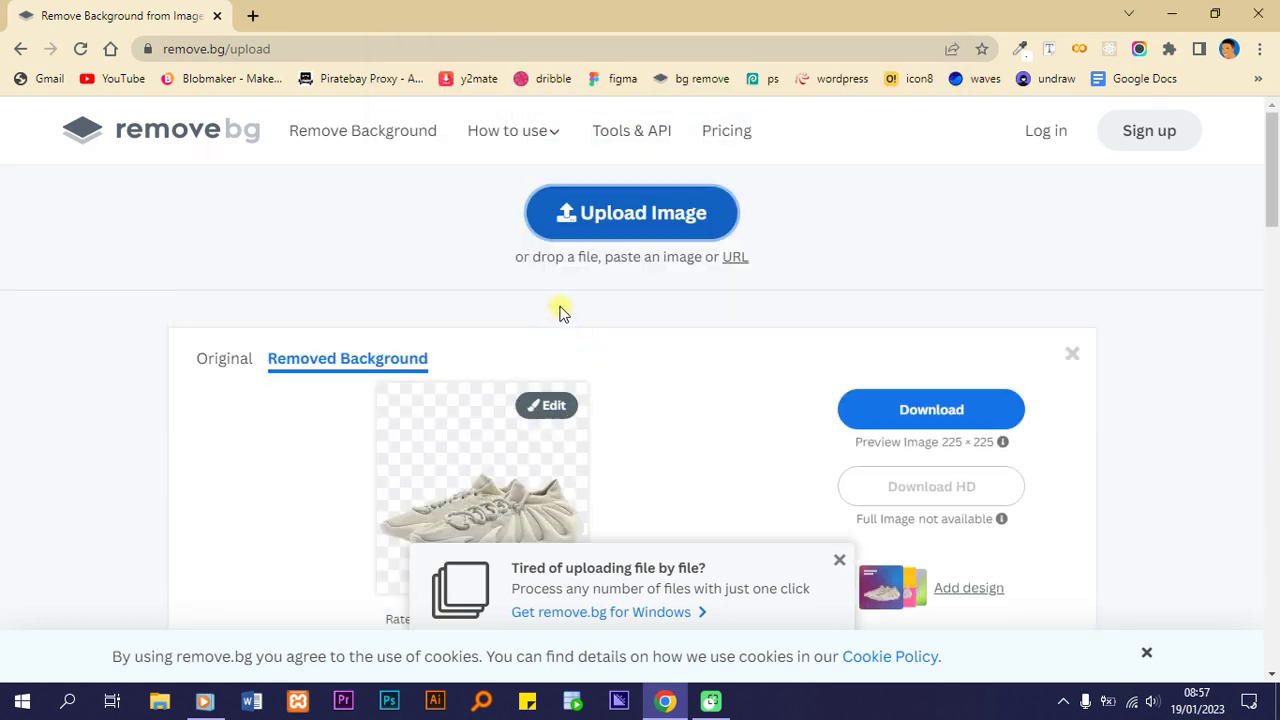
Upload YEEZY BOOST 700 V2 VANTA.jpg from the sneaker shop folder for background removal
click(590, 235)
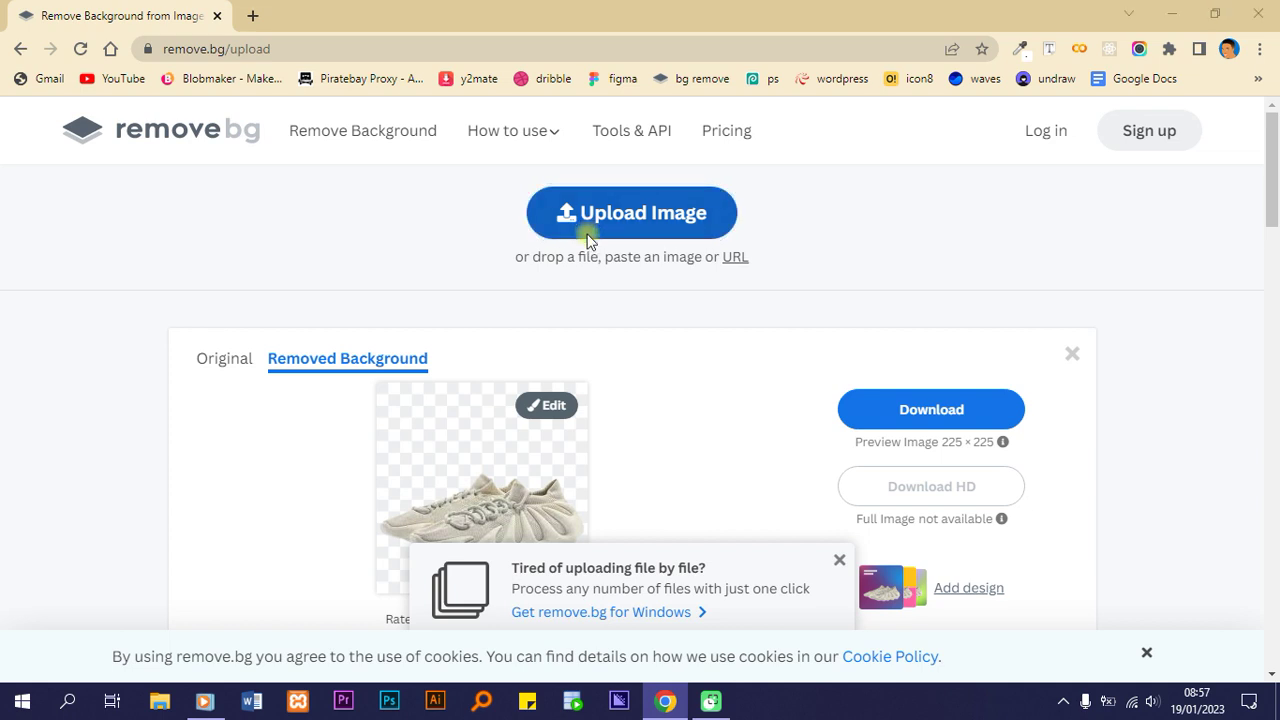
scroll(687, 314, down, 3)
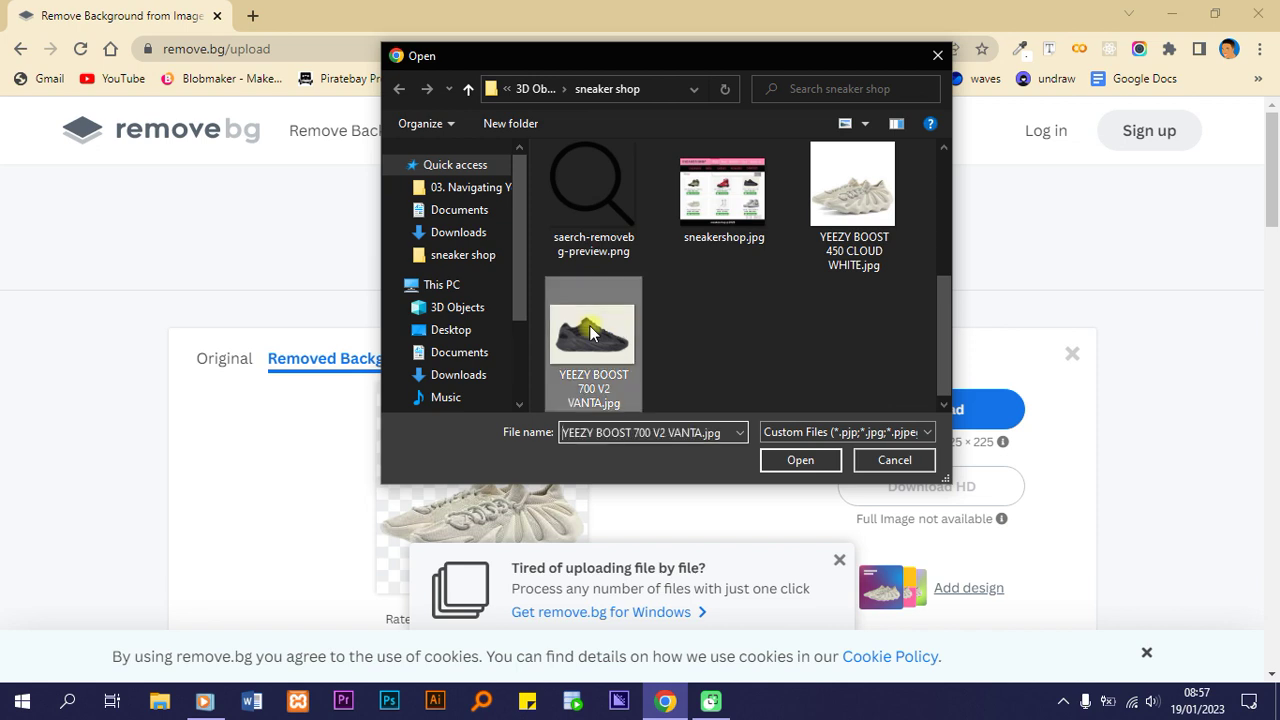
double_click(590, 332)
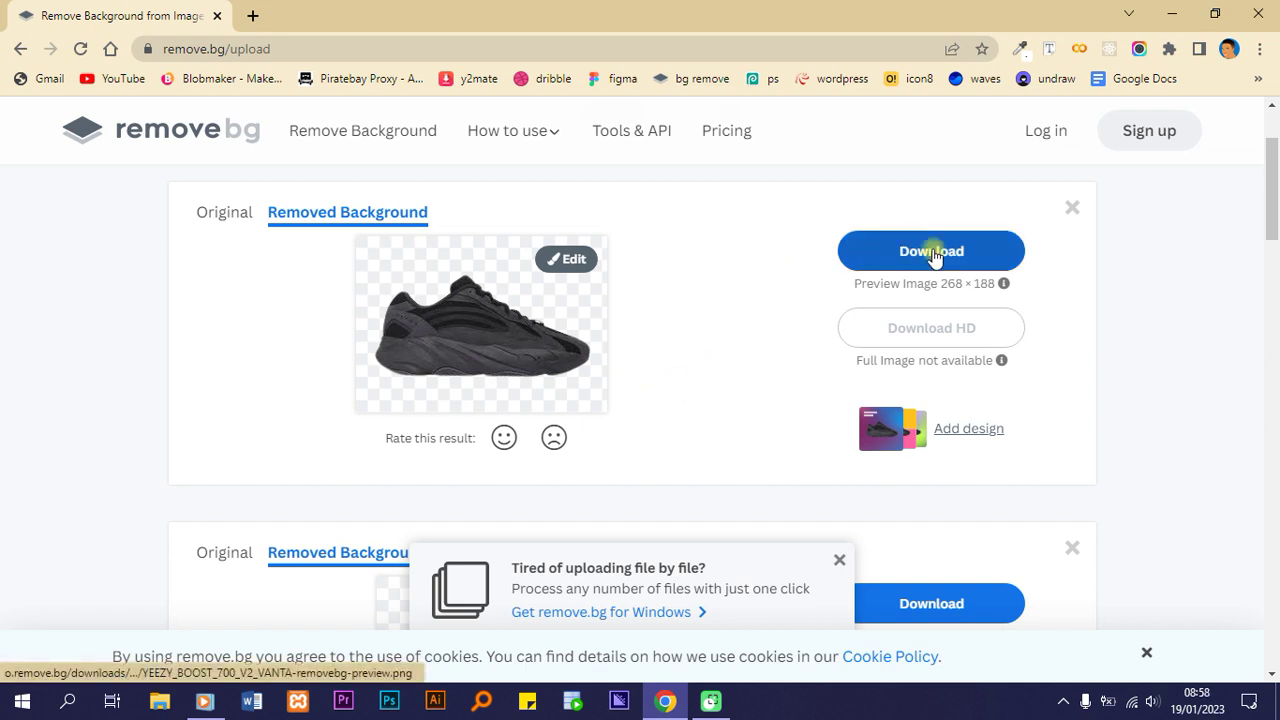
Download the background-free preview images of the Yeezy Boost 700 V2 Vanta, the Yeezy Boost 450 Cloud White and the Nike mid socks
click(903, 262)
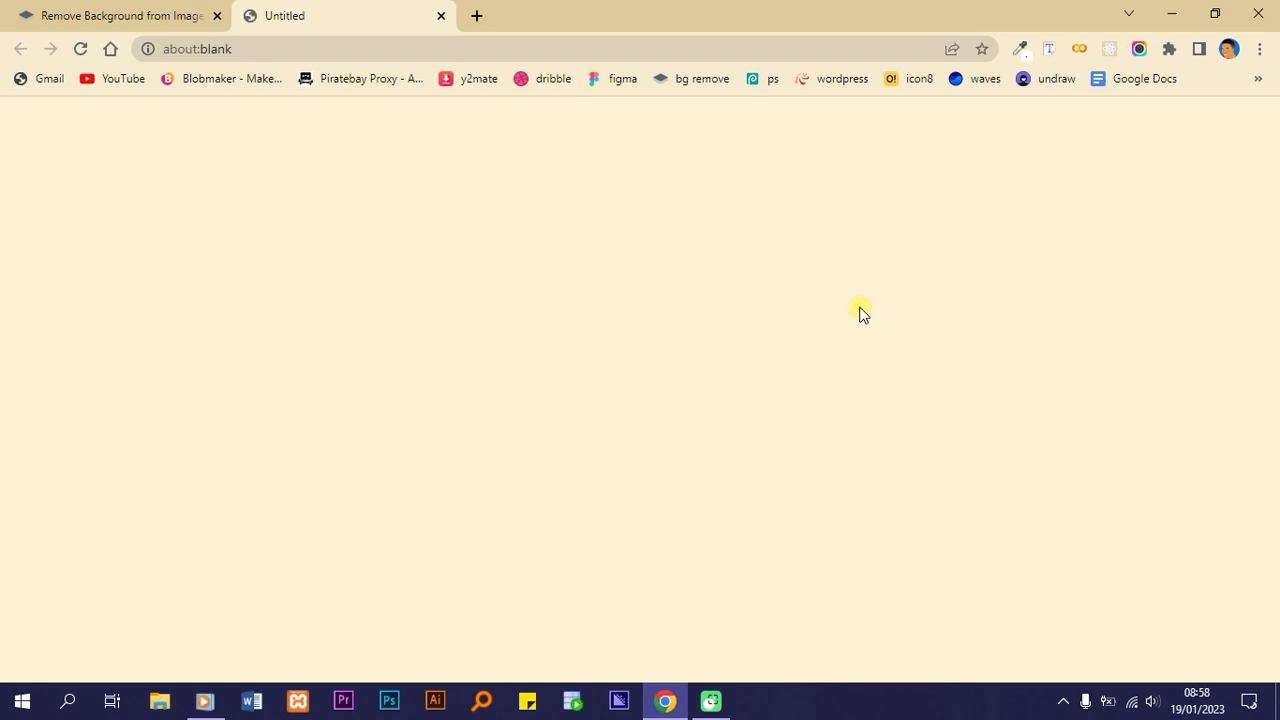
scroll(791, 380, down, 2)
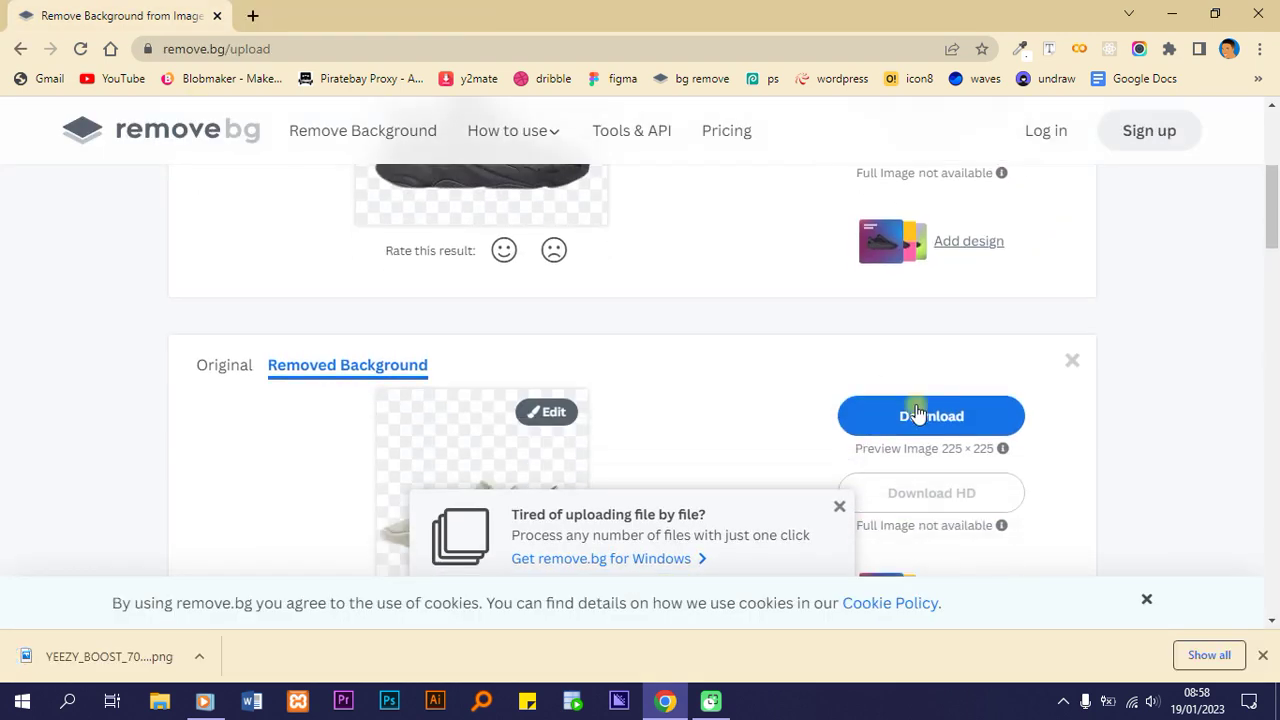
click(928, 415)
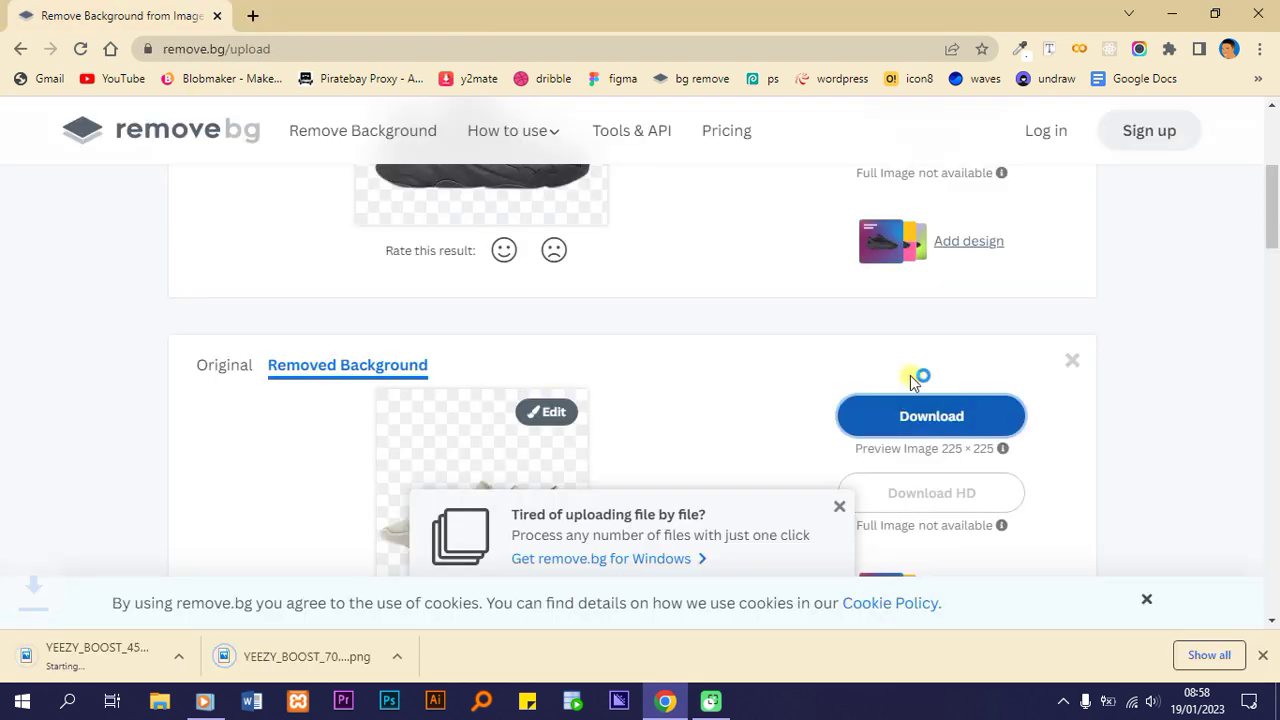
scroll(910, 382, up, 1)
scroll(910, 382, down, 1)
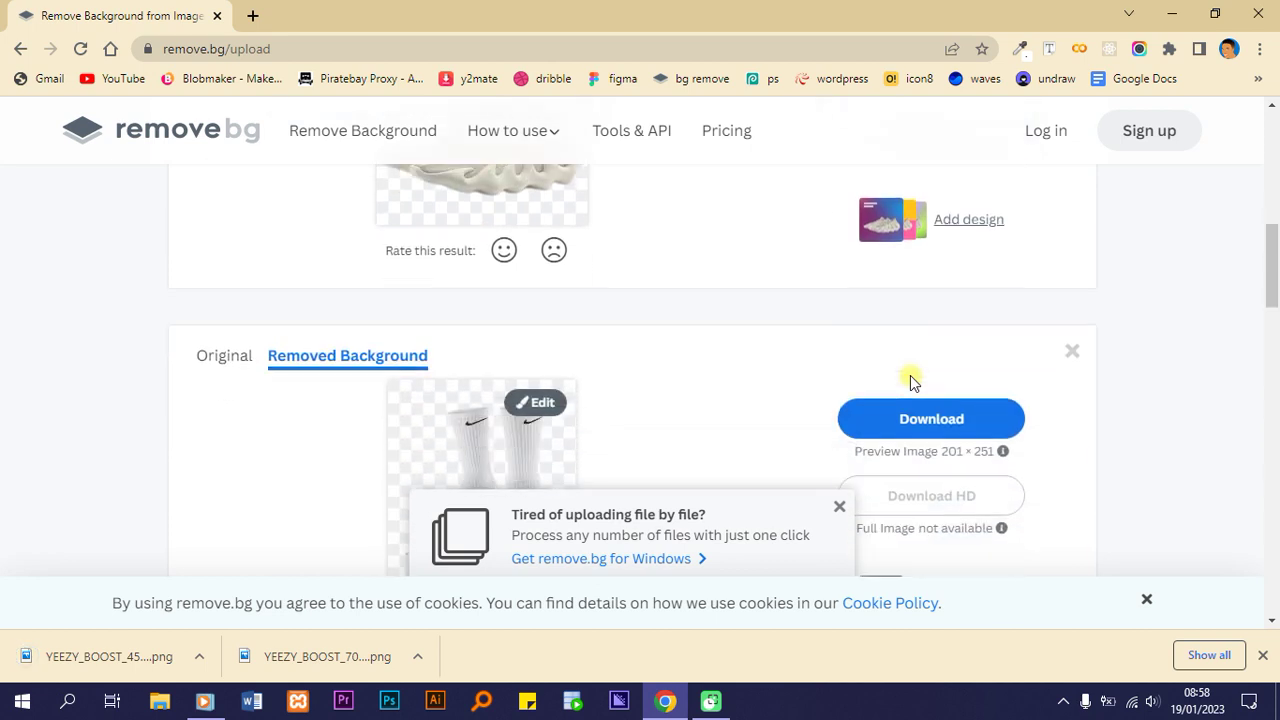
click(922, 414)
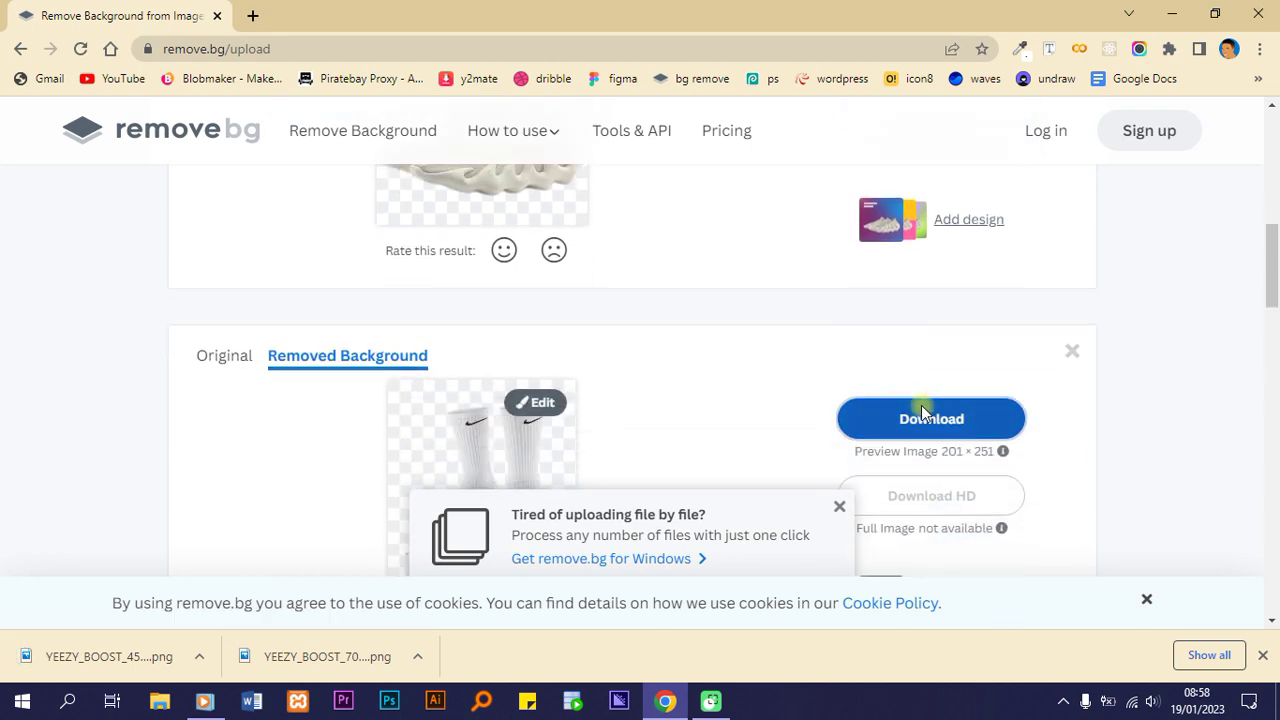
Download the background-free preview images of the Dior Air Jordan 1, the Air Jordan 6 Travis Scott and the Air Jordan 5 Racing Bull
scroll(823, 386, down, 4)
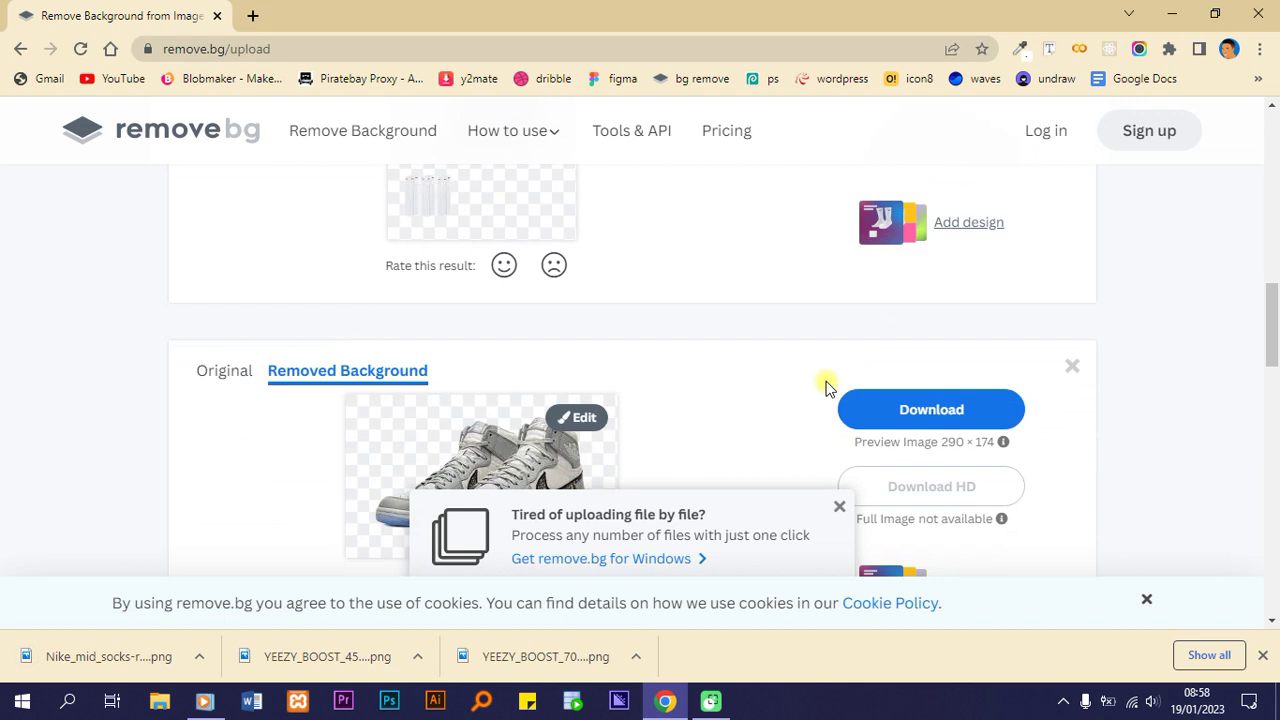
click(918, 406)
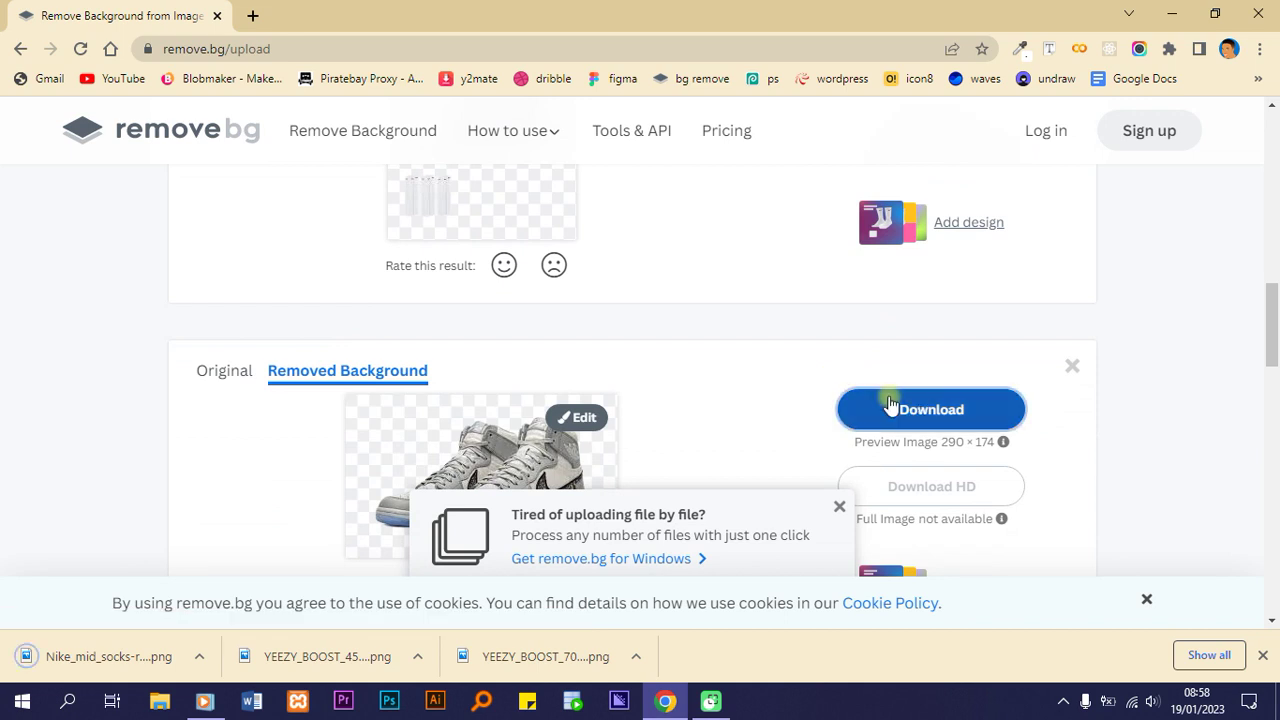
scroll(866, 399, down, 3)
scroll(866, 399, down, 2)
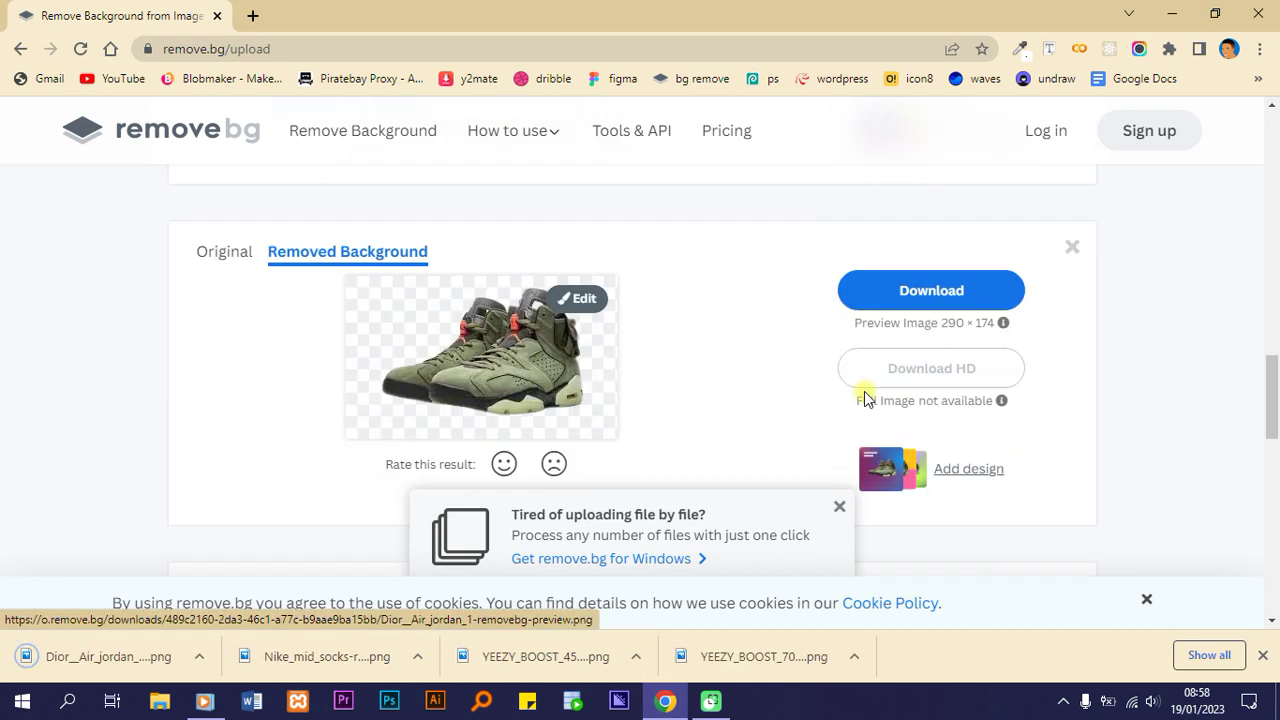
click(884, 303)
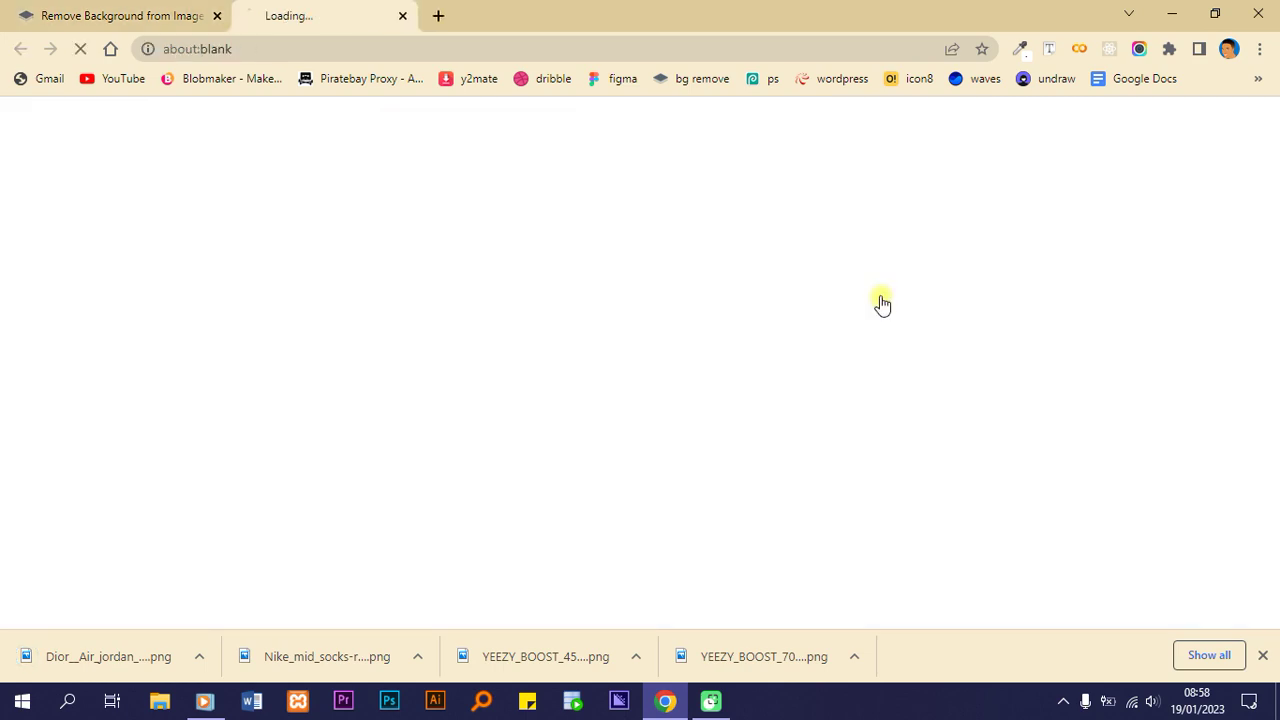
scroll(900, 320, down, 3)
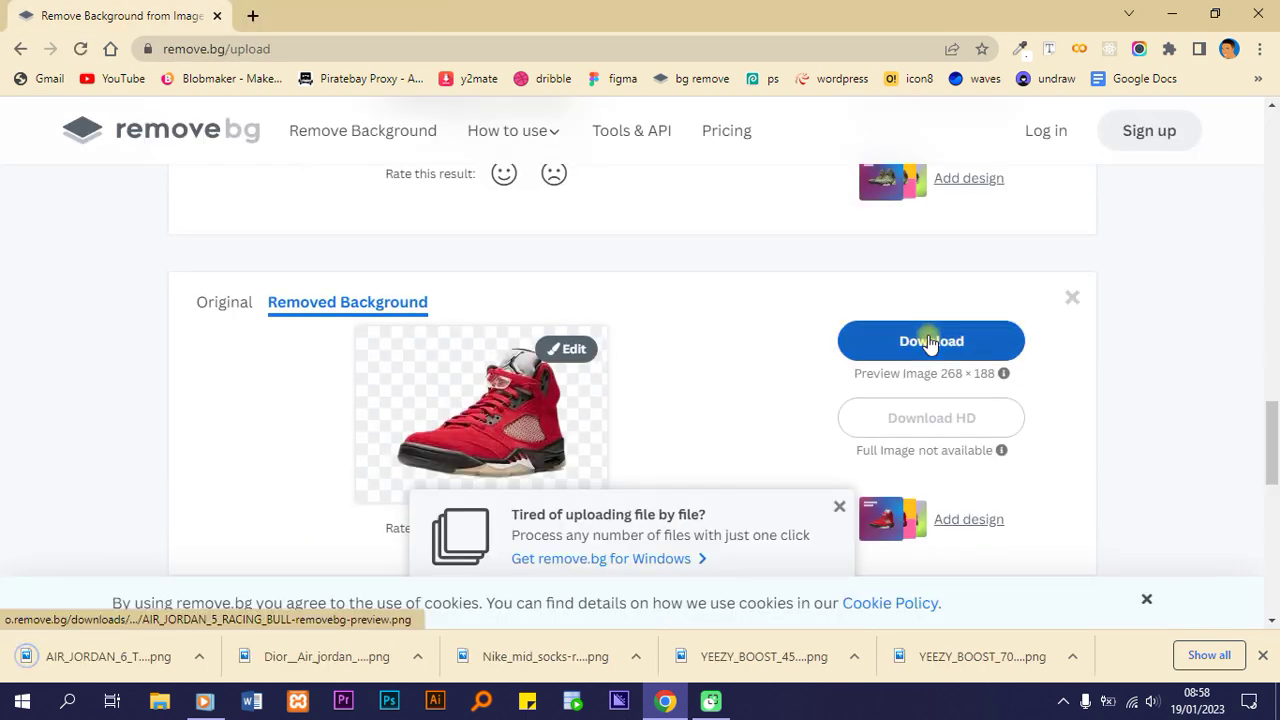
click(931, 341)
scroll(931, 341, down, 5)
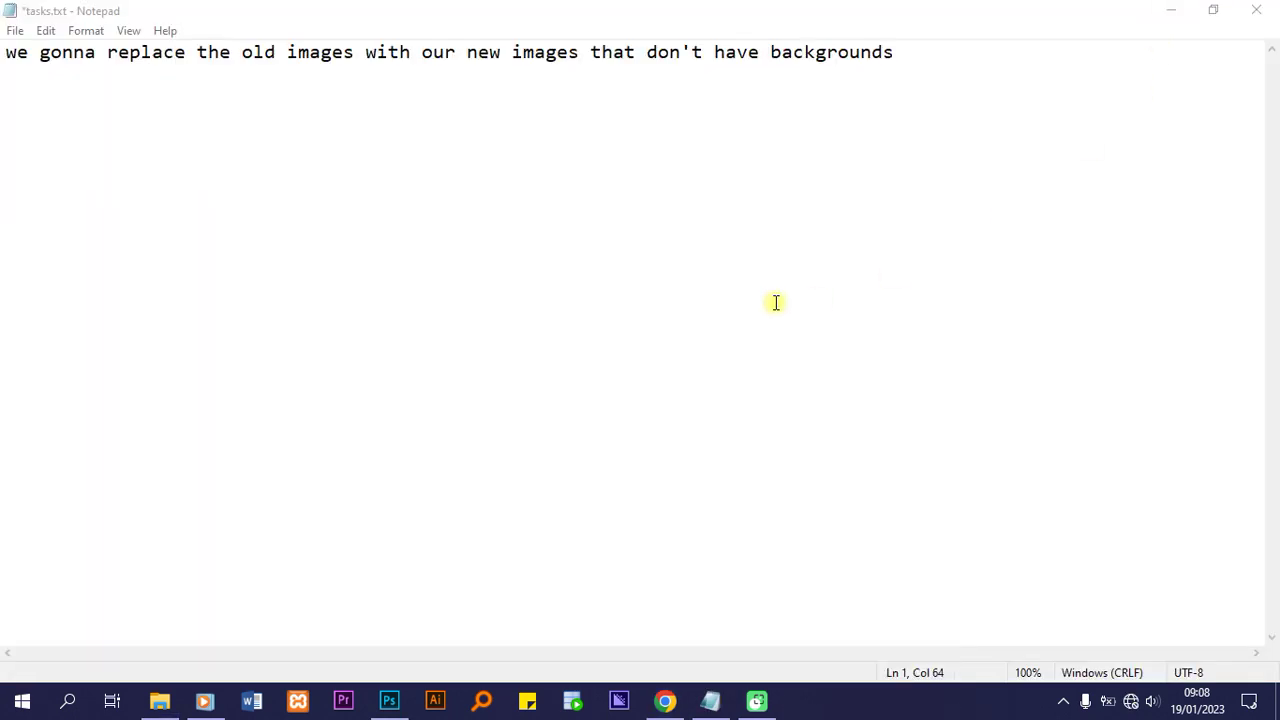
Add the line "from our previous psd file" below the sentence about replacing the old images in the tasks.txt note
drag(924, 54, 8, 20)
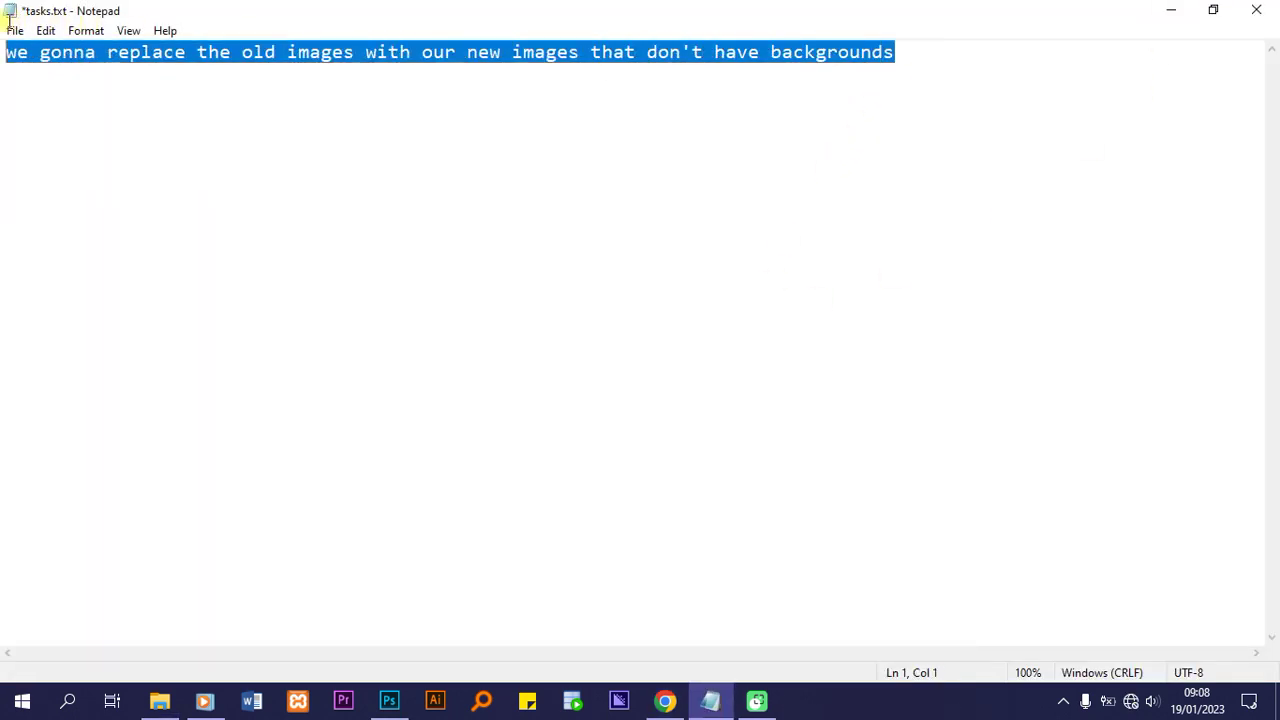
click(888, 83)
key(Return)
text(from )
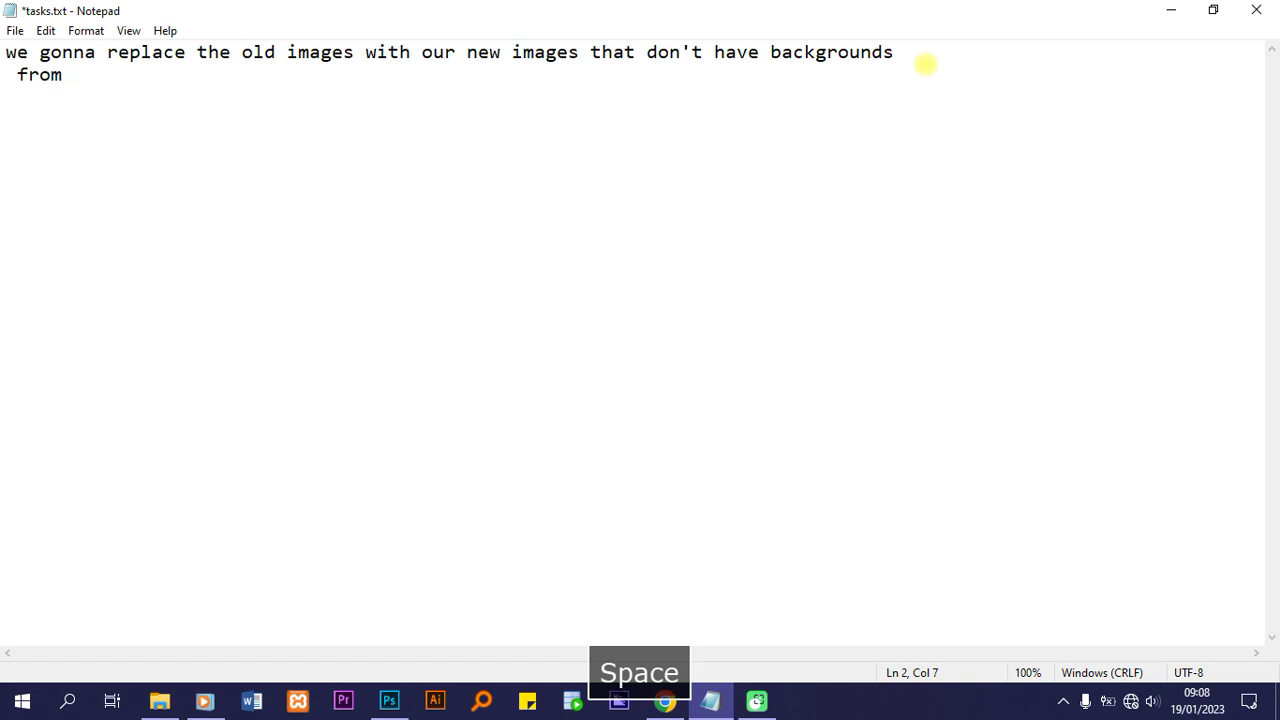
text(our previoy)
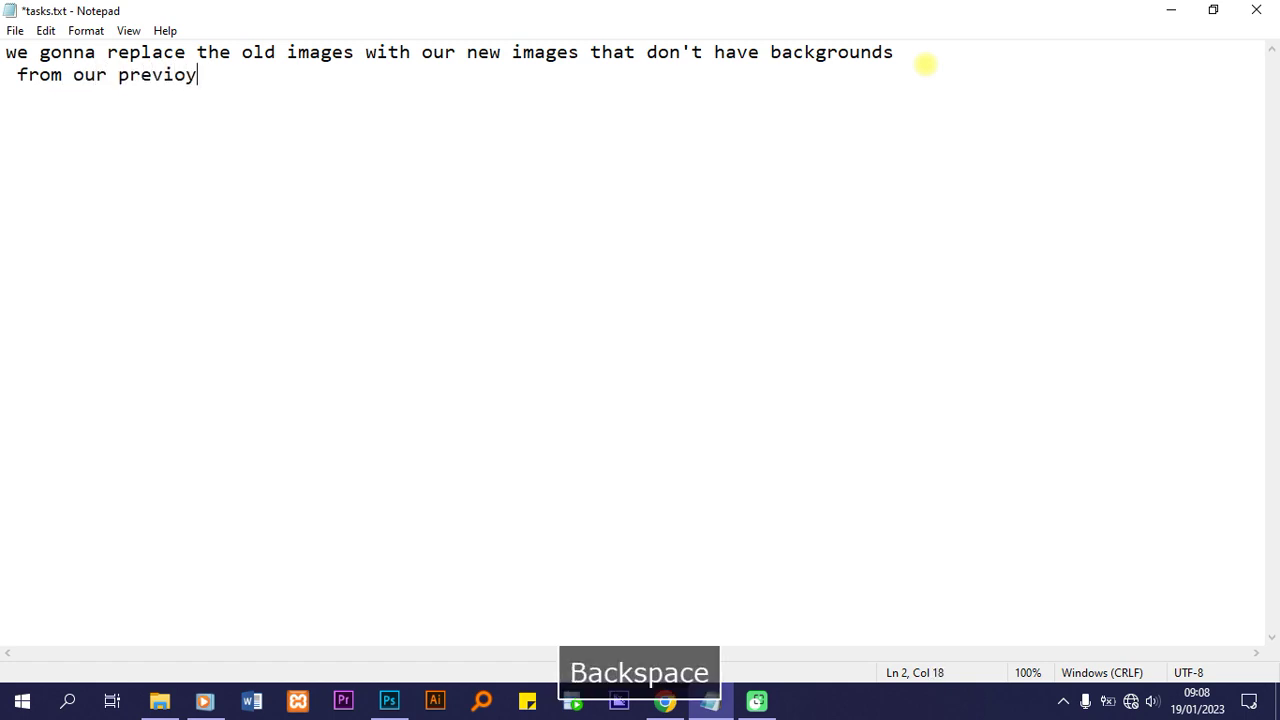
key(BackSpace)
text(us p)
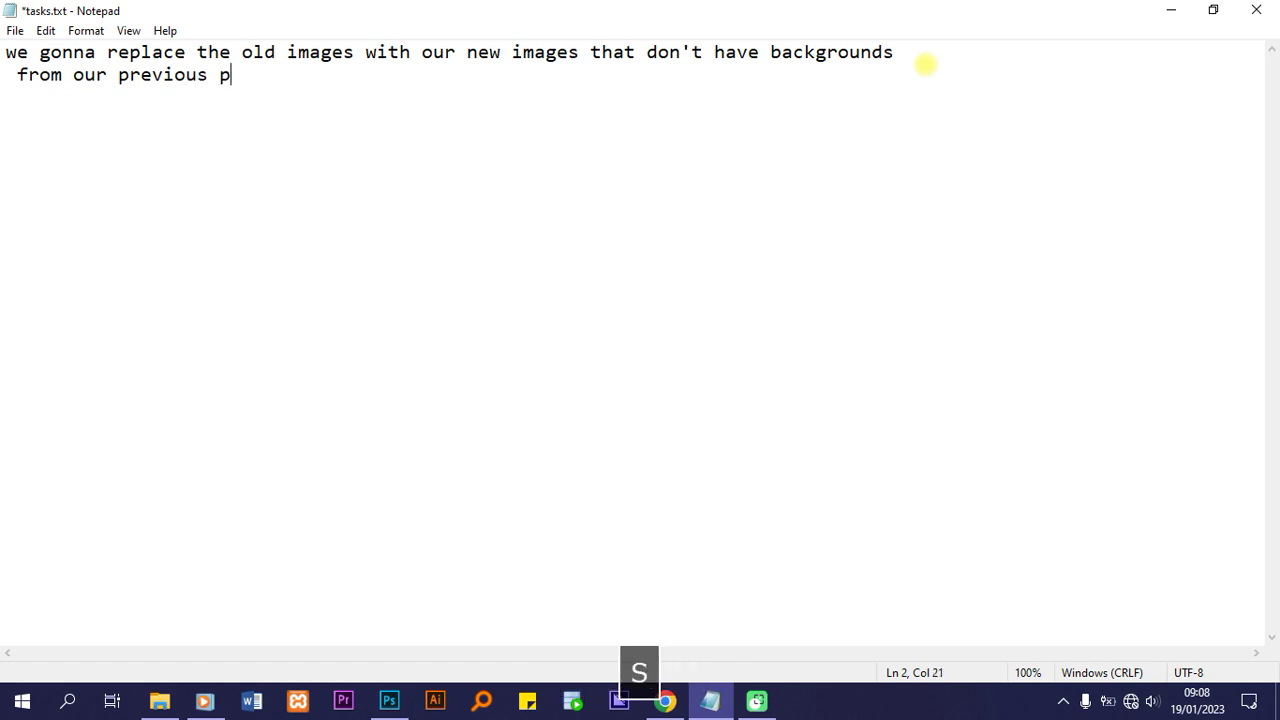
text(sd file)
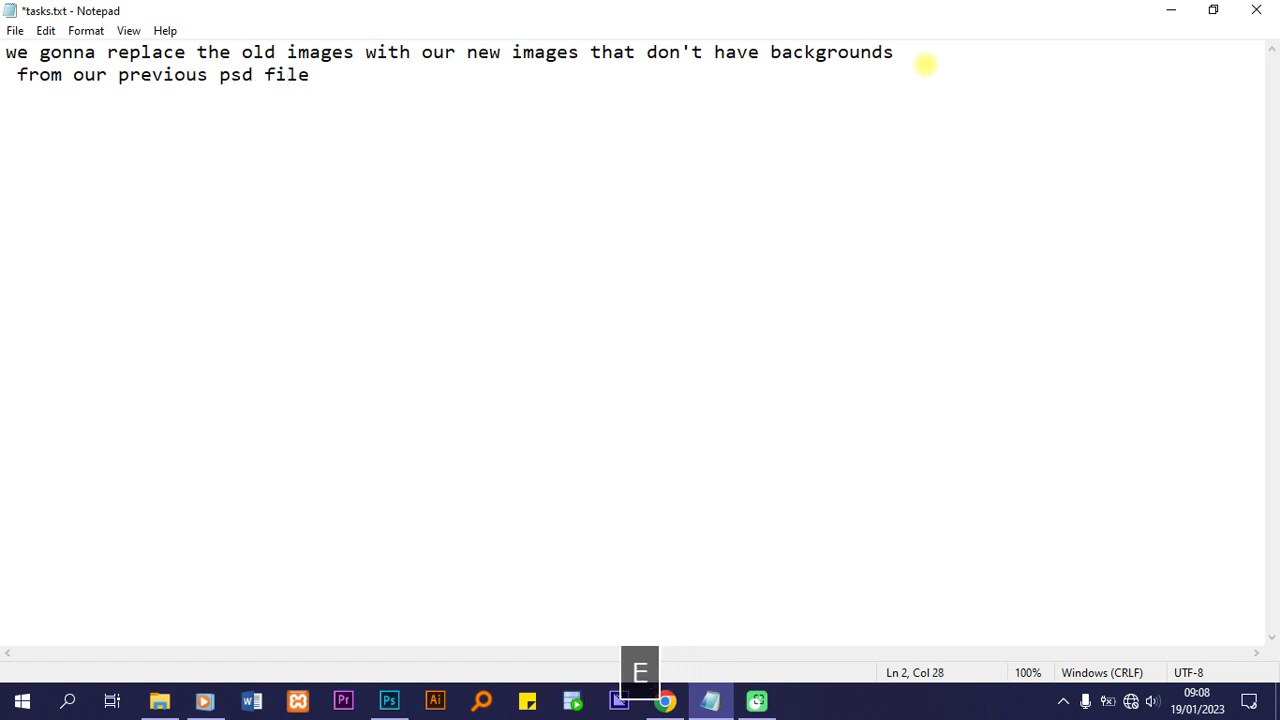
key(Return)
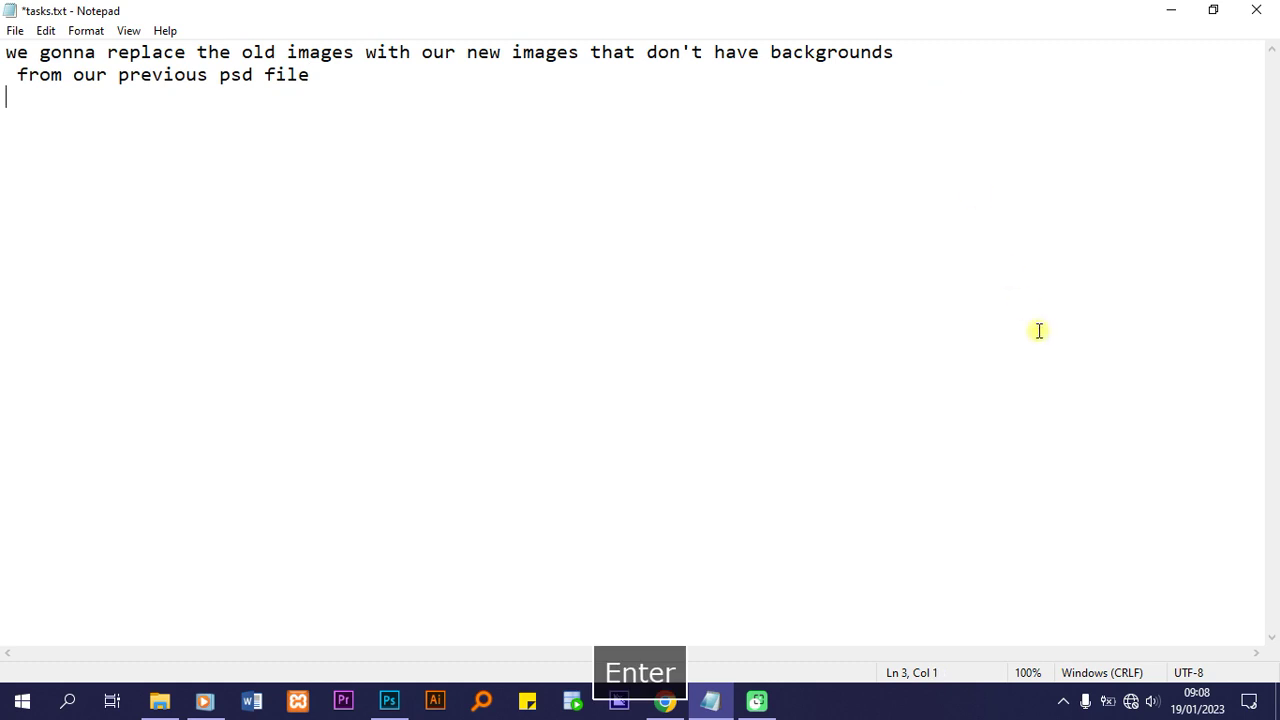
Switch to Photoshop and fill the AIR JORDAN 6 * TRAVIS label in sneakershop.psd with the grey background colour
click(389, 700)
key(space)
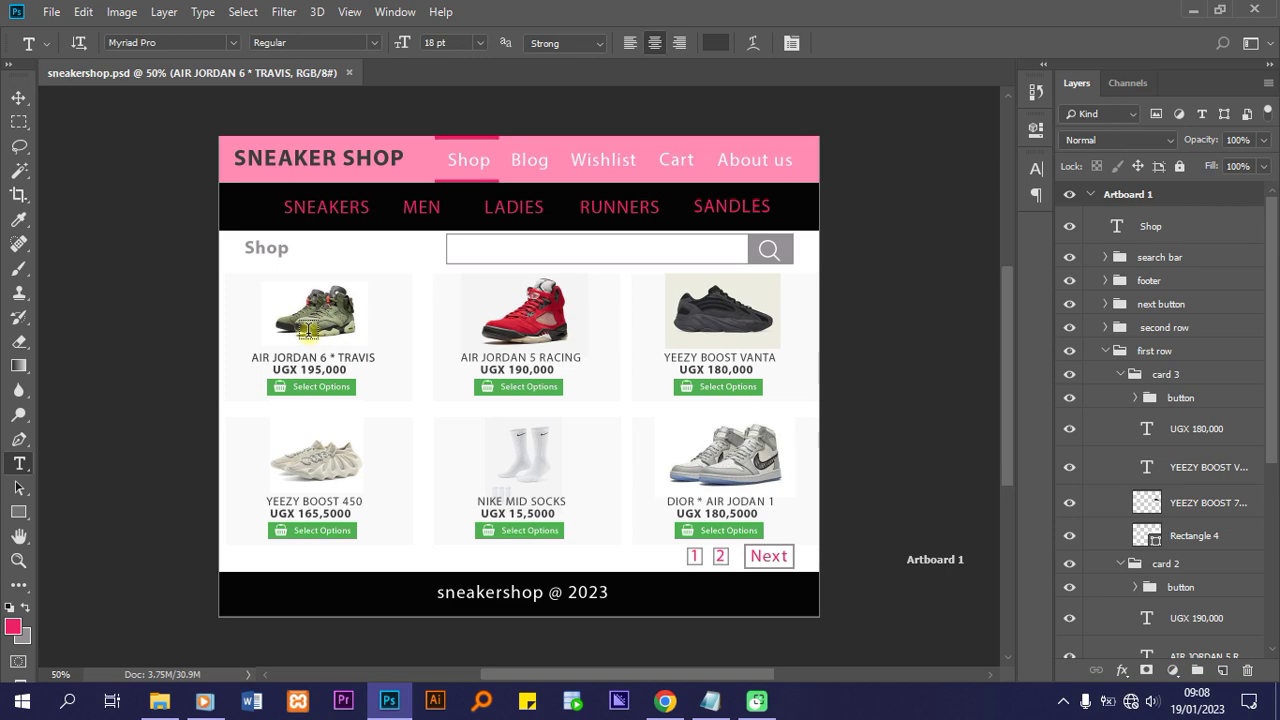
key(ctrl+equal)
key(ctrl+equal)
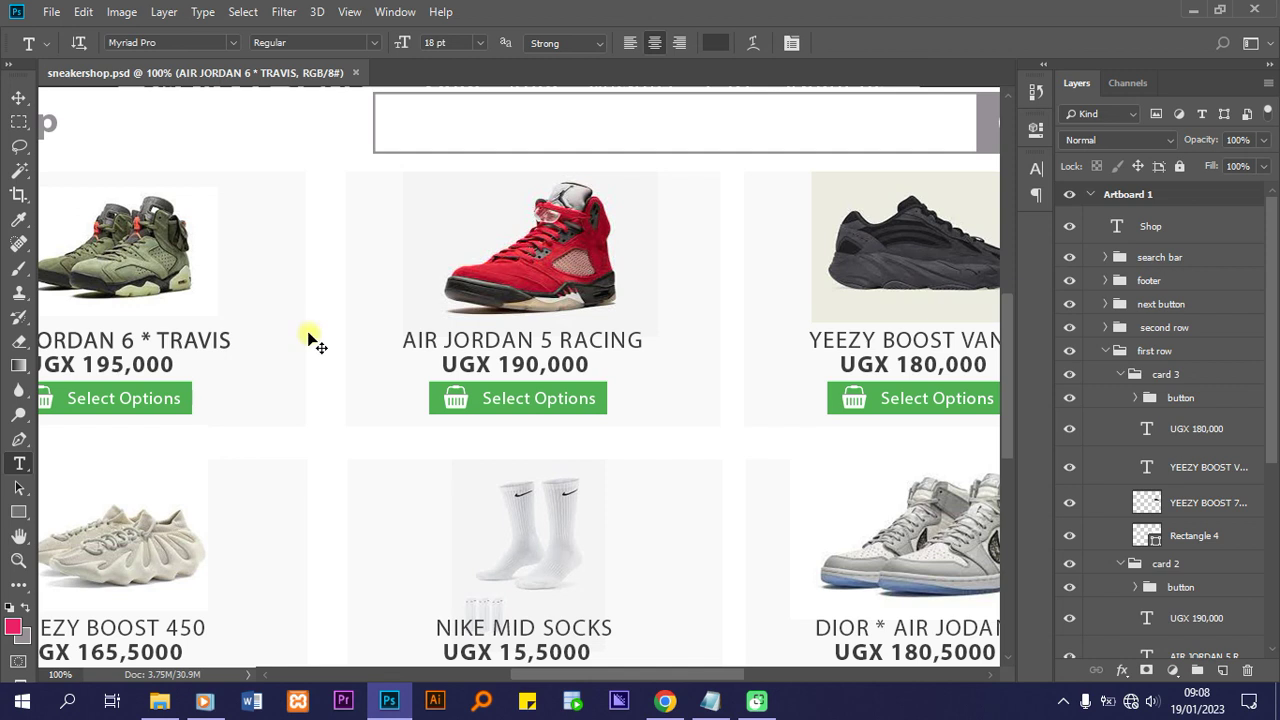
key(ctrl+BackSpace)
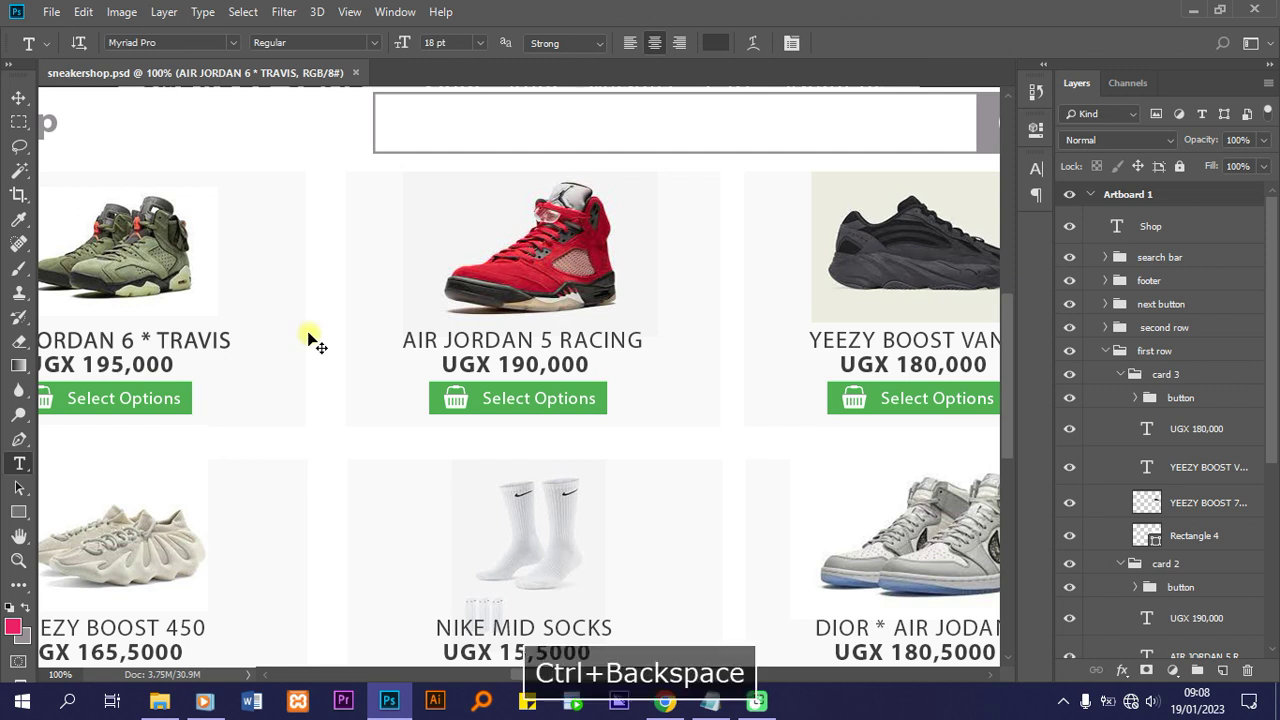
Find the old Air Jordan 6 Travis Scott image layer in card 1 through its product label and delete it
key(ctrl+equal)
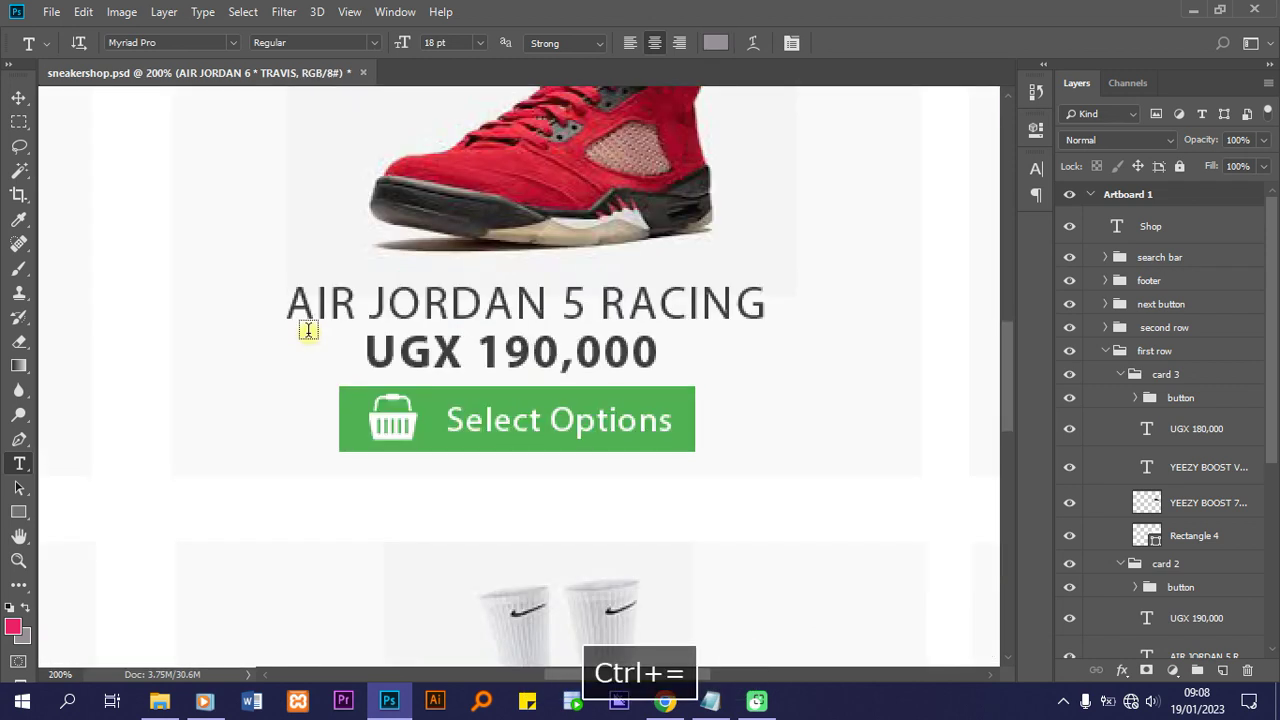
key(h)
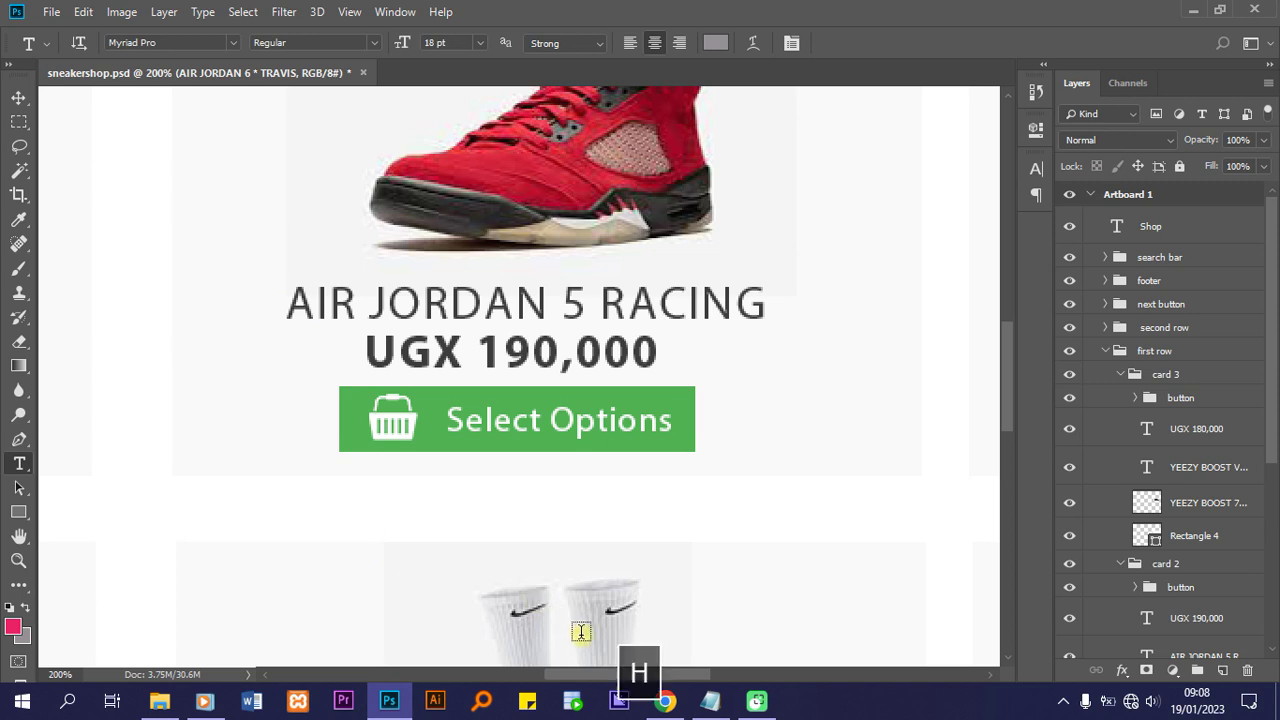
drag(360, 460, 791, 548)
drag(223, 294, 359, 326)
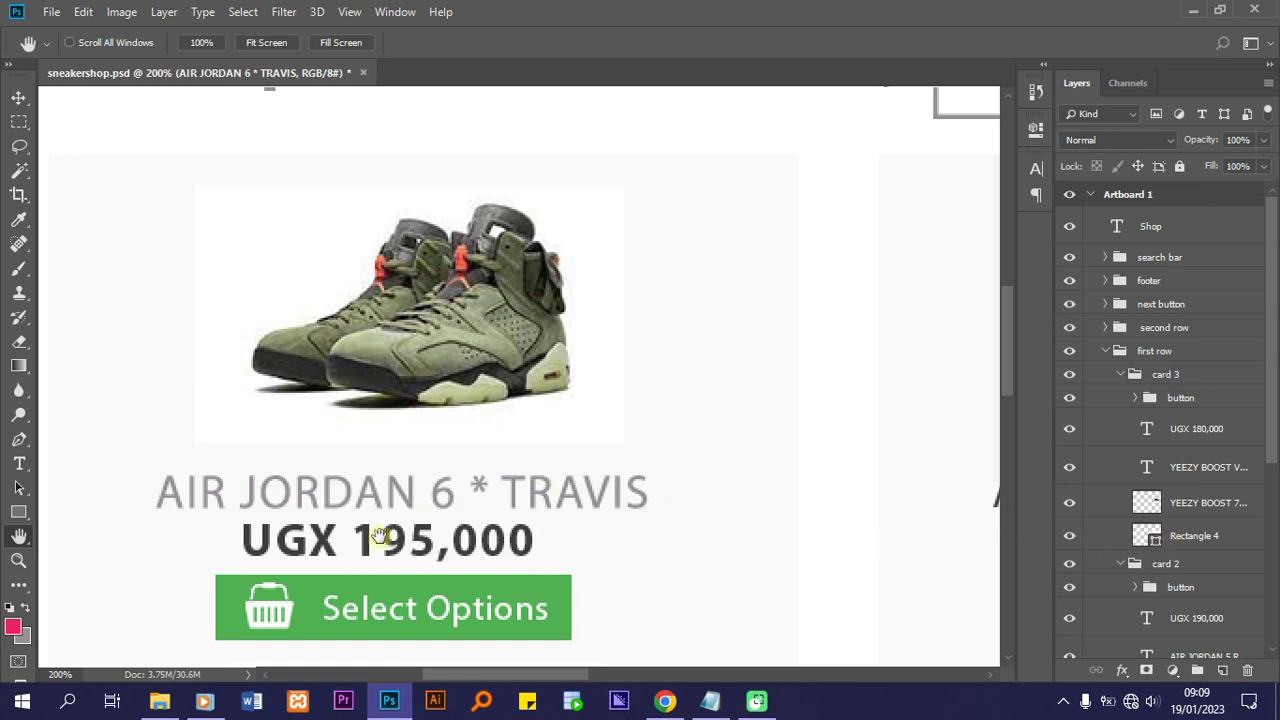
key(t)
click(383, 492)
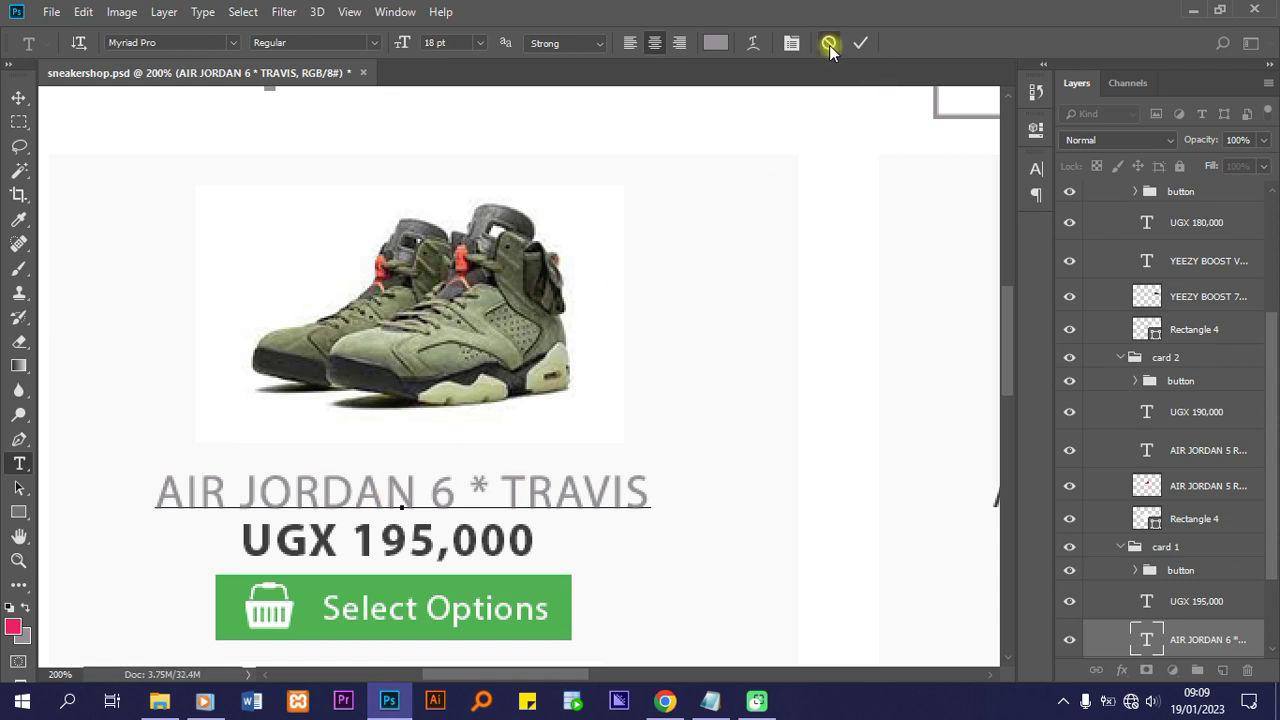
scroll(1214, 536, down, 4)
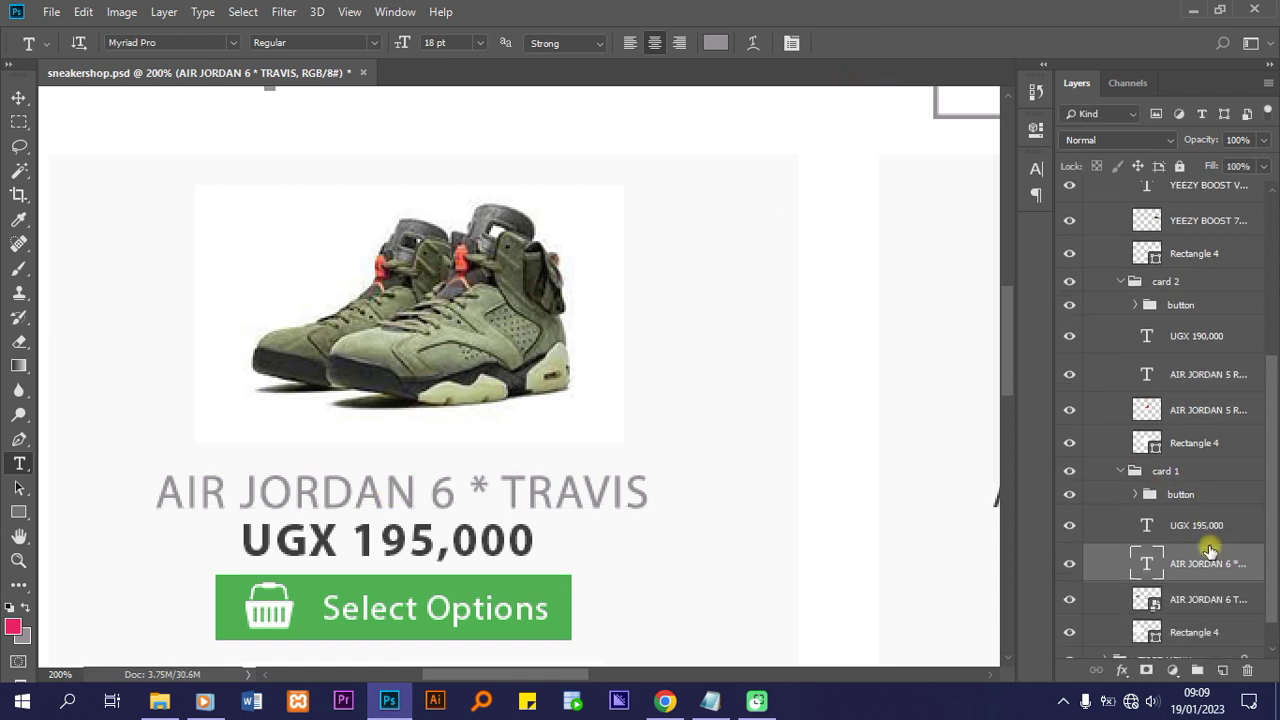
click(1143, 572)
click(1068, 578)
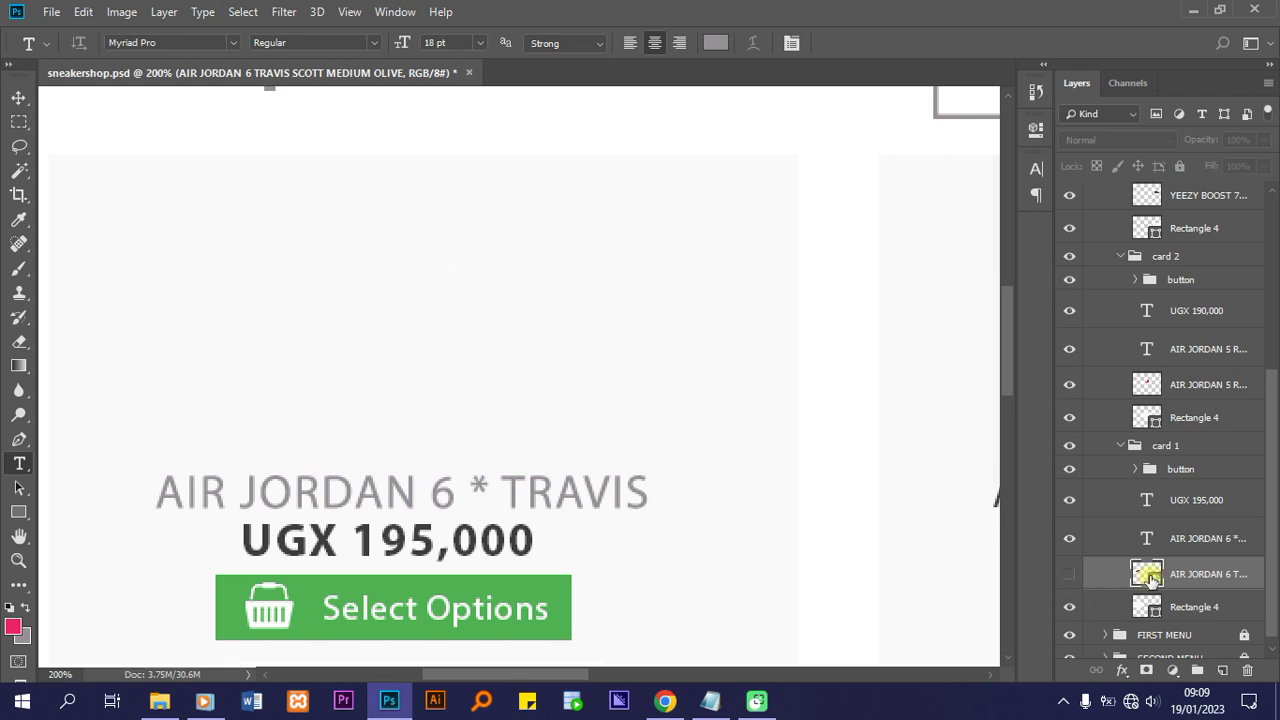
key(Delete)
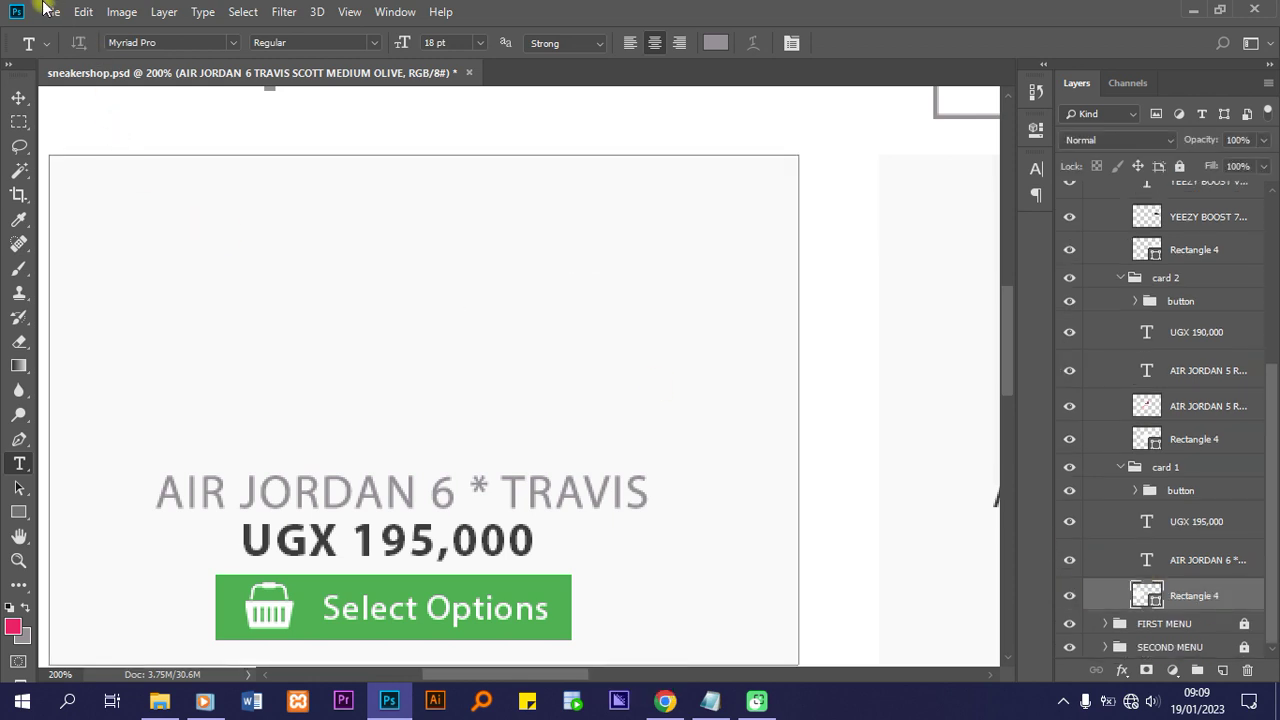
Place AIR_JORDAN_6_TRAVIS_SCOTT_MEDIUM_OLIVE-removebg-preview from the sneaker shop folder in 3D Objects as an embedded image in card 1
click(47, 11)
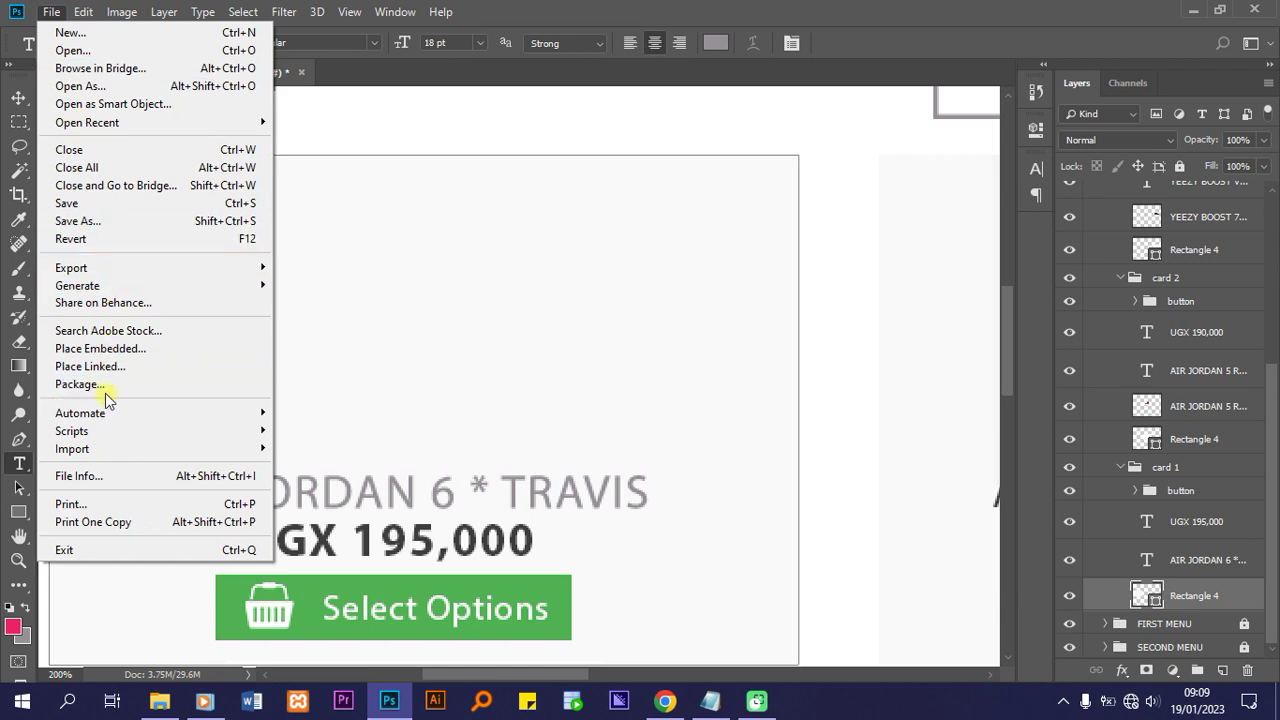
click(106, 348)
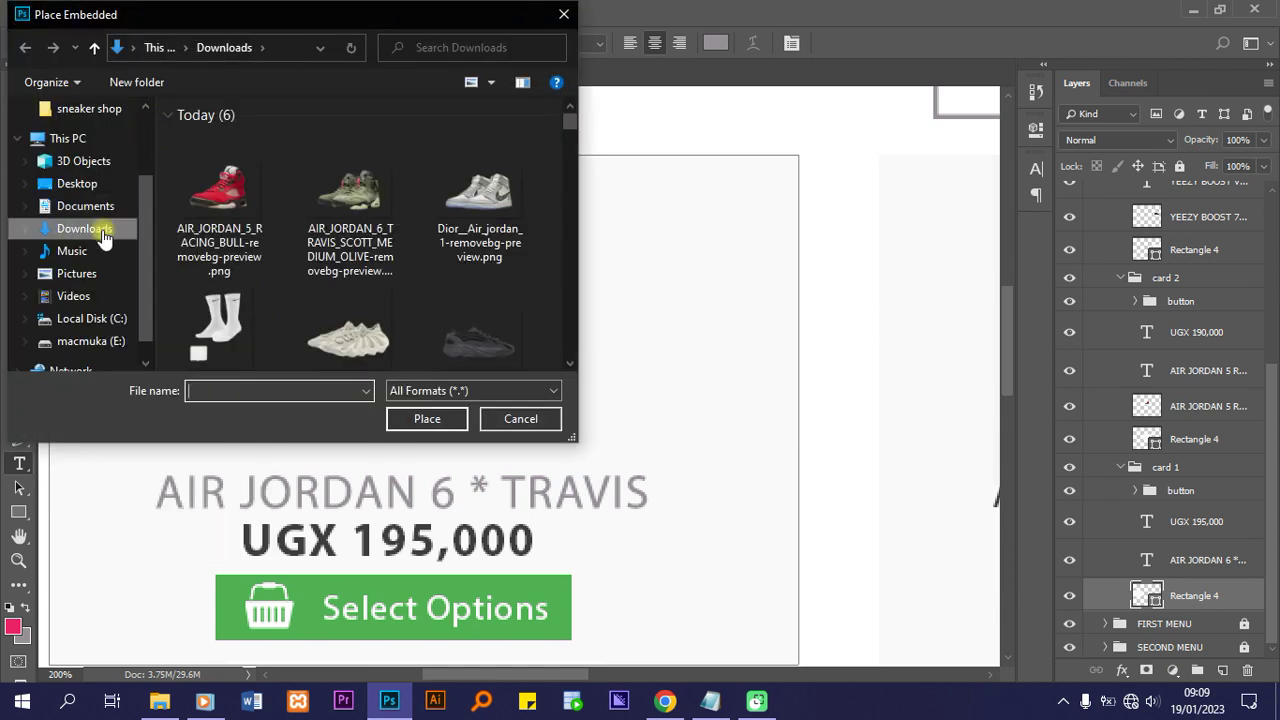
click(81, 168)
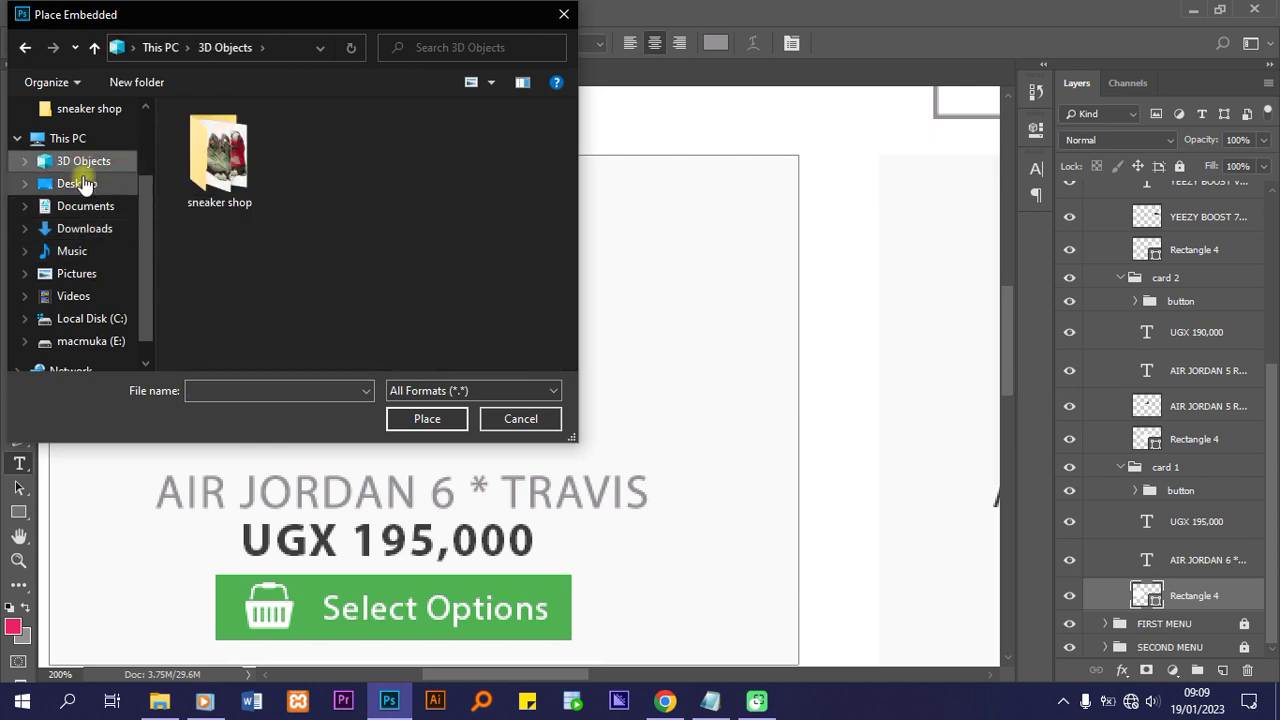
double_click(196, 163)
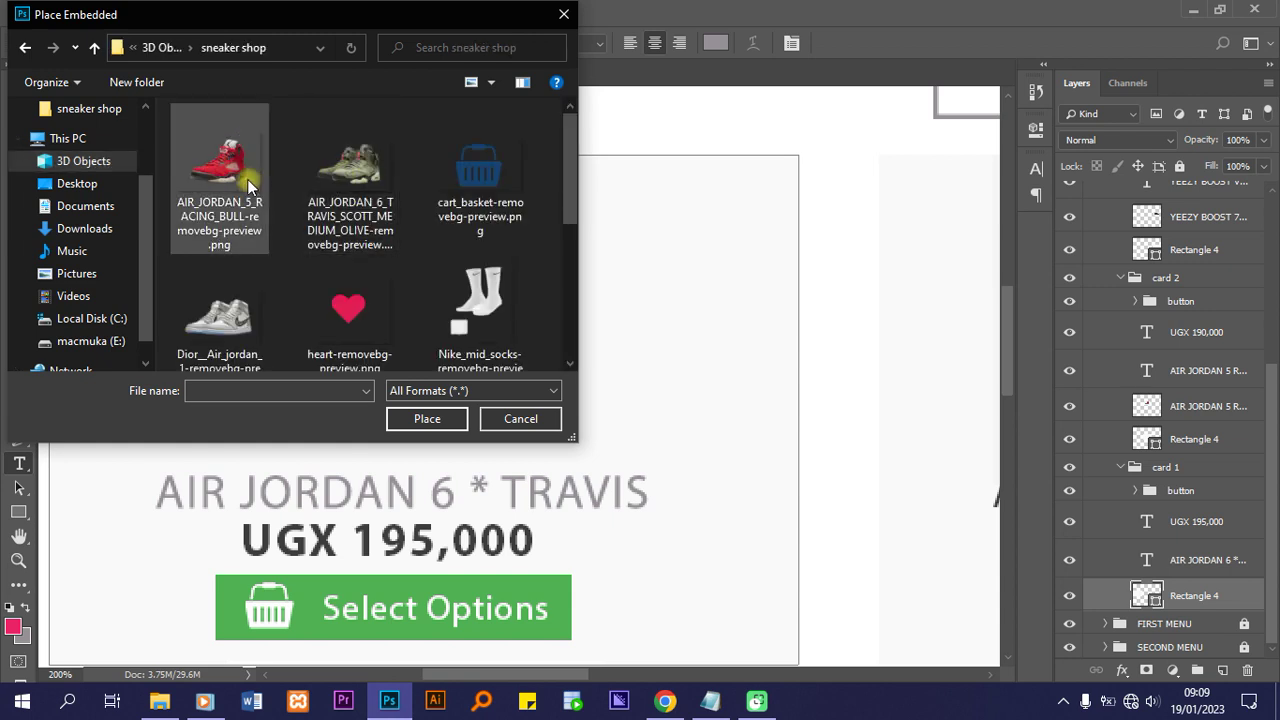
click(345, 179)
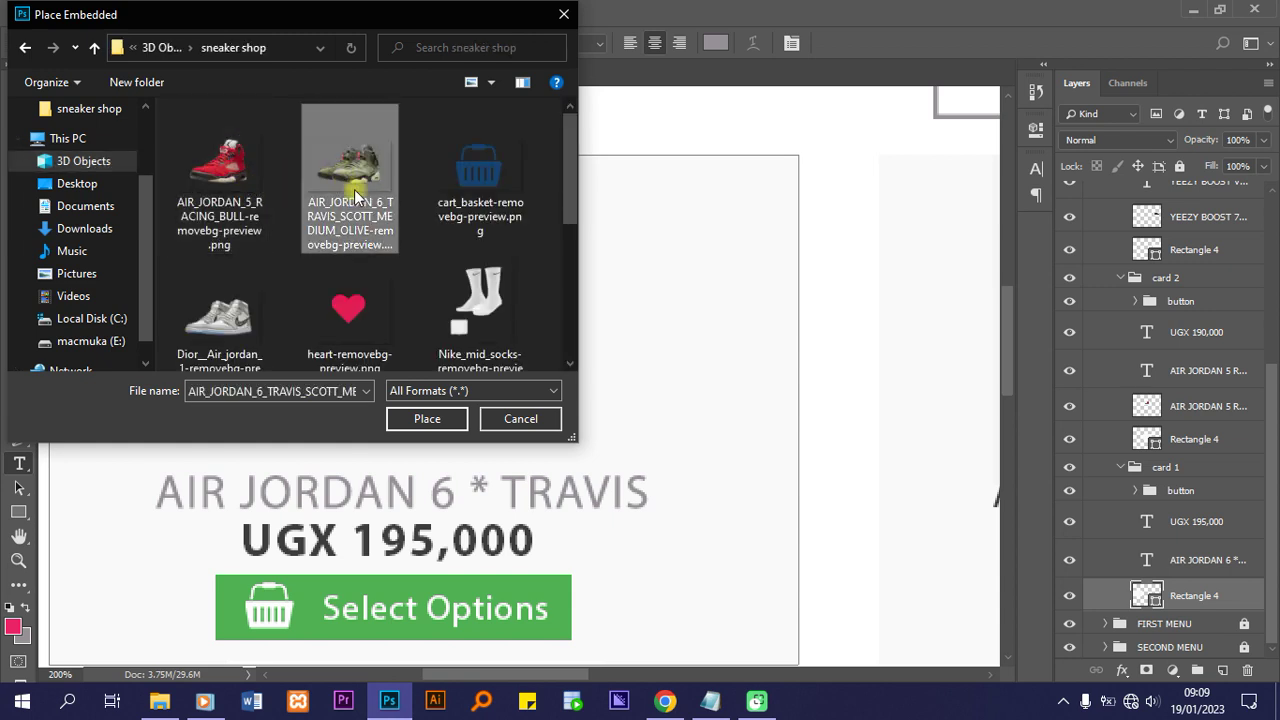
click(427, 418)
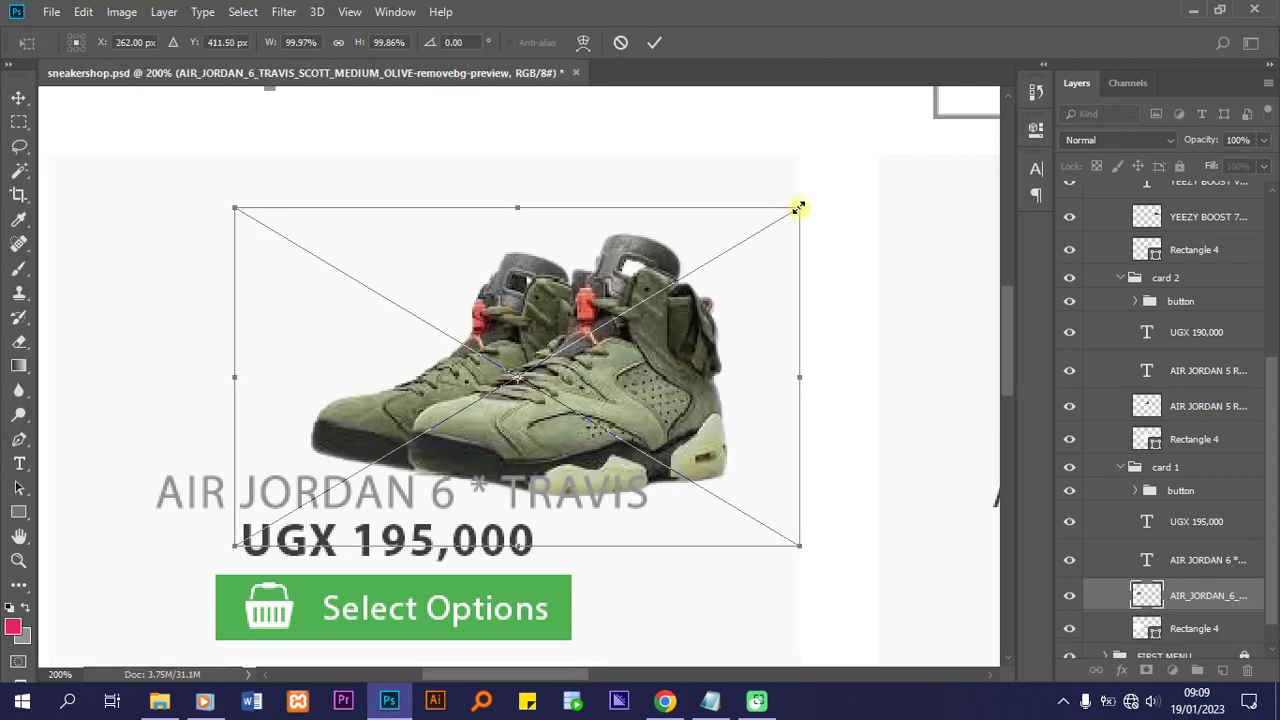
Scale the placed Air Jordan 6 image down to about 47% and position it above the product name
drag(797, 207, 473, 377)
drag(392, 432, 384, 298)
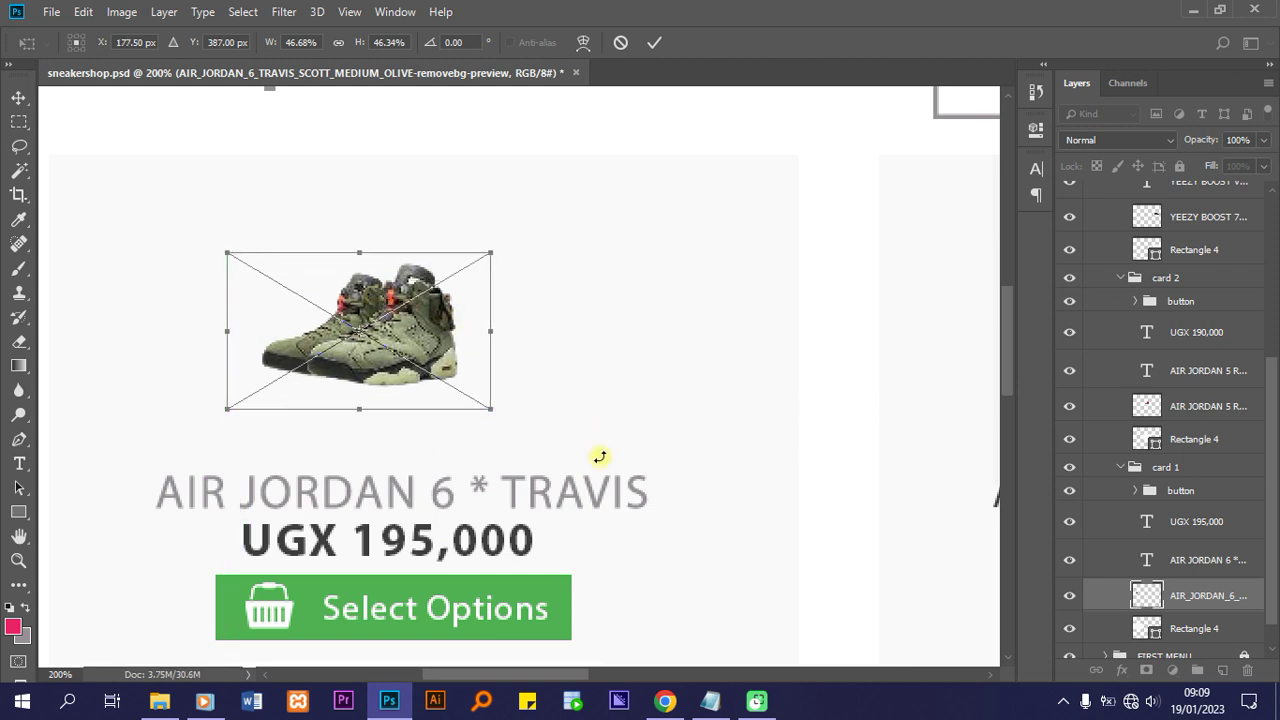
key(Return)
Enlarge the Air Jordan 6 image to about 51% with Free Transform and shift it slightly to centre it over its label
key(t)
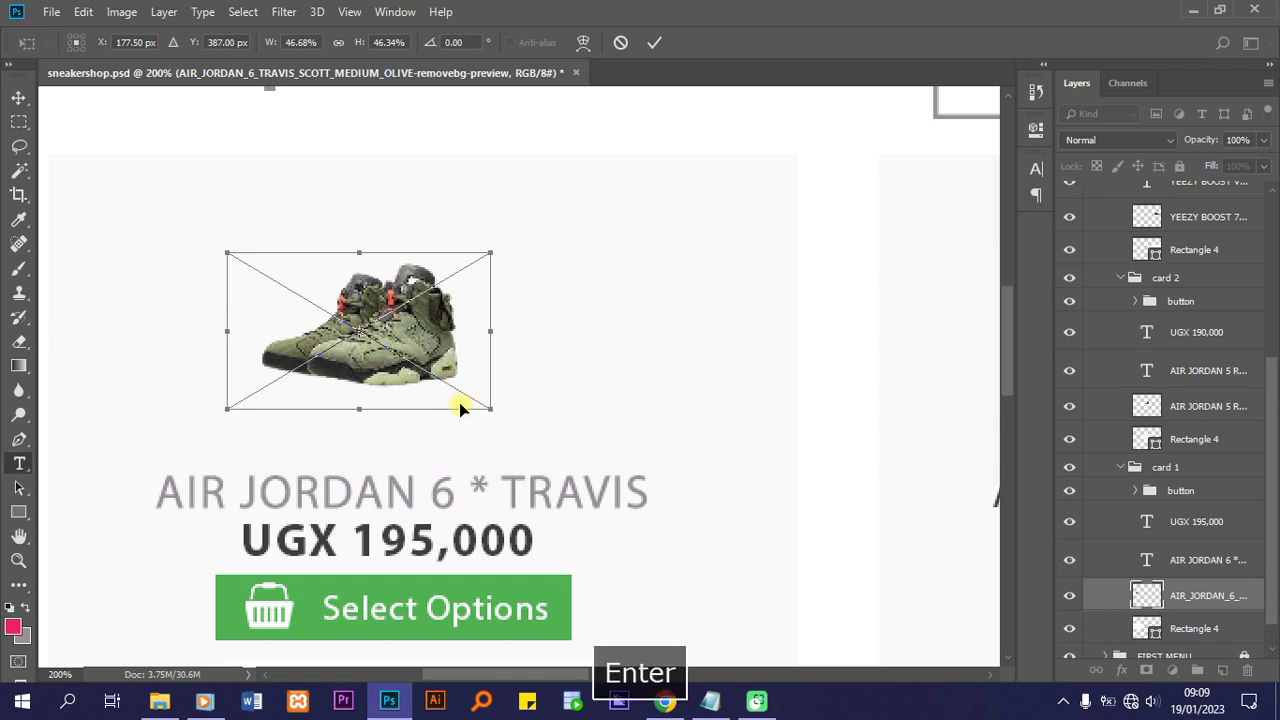
key(h)
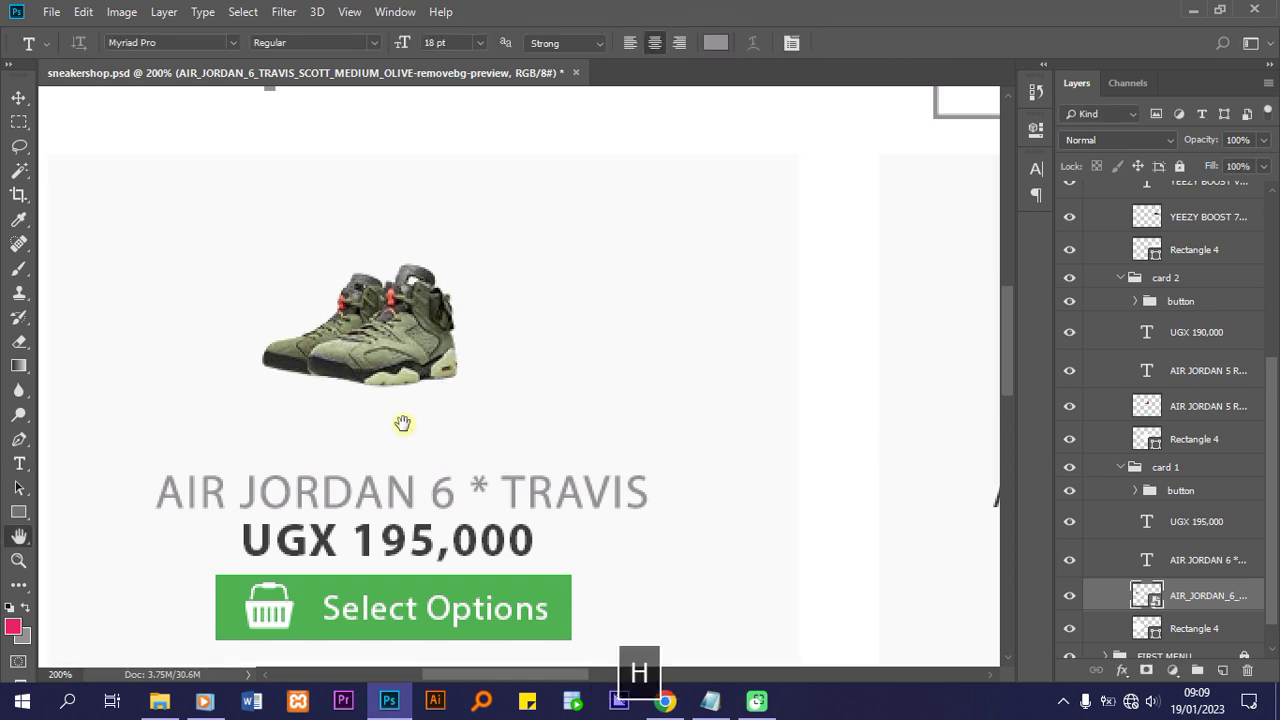
drag(351, 423, 448, 388)
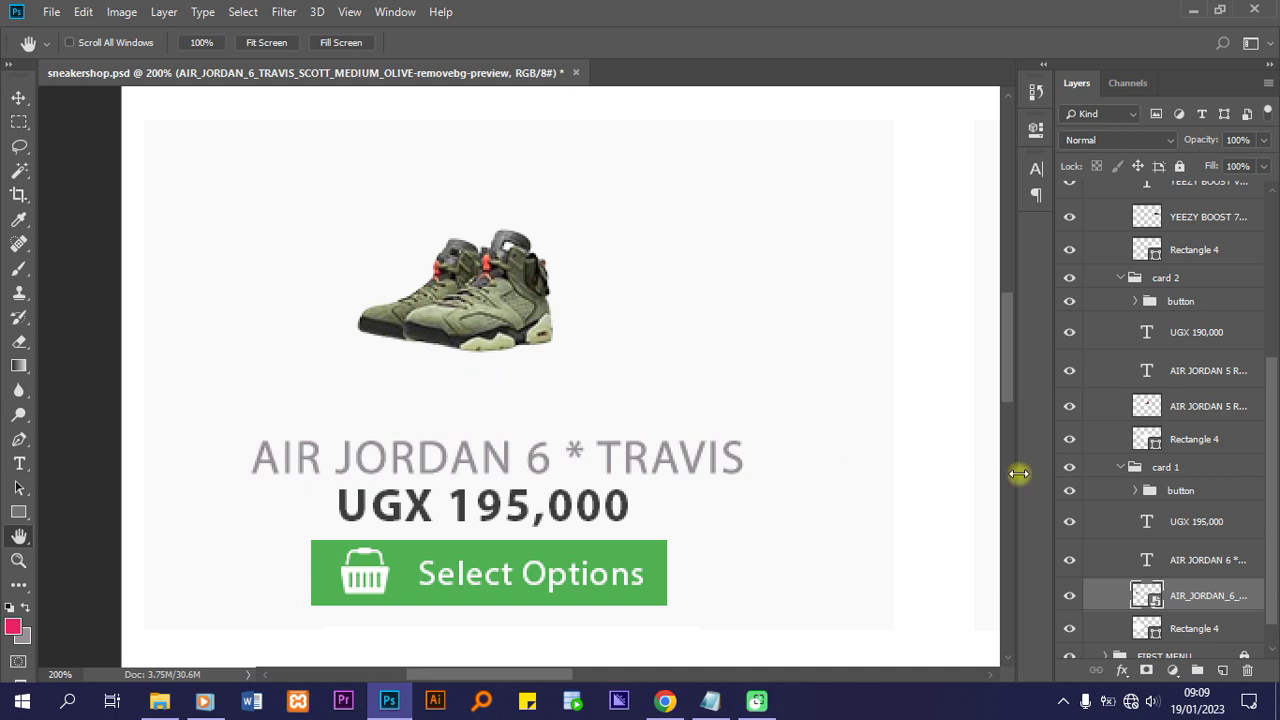
key(ctrl+t)
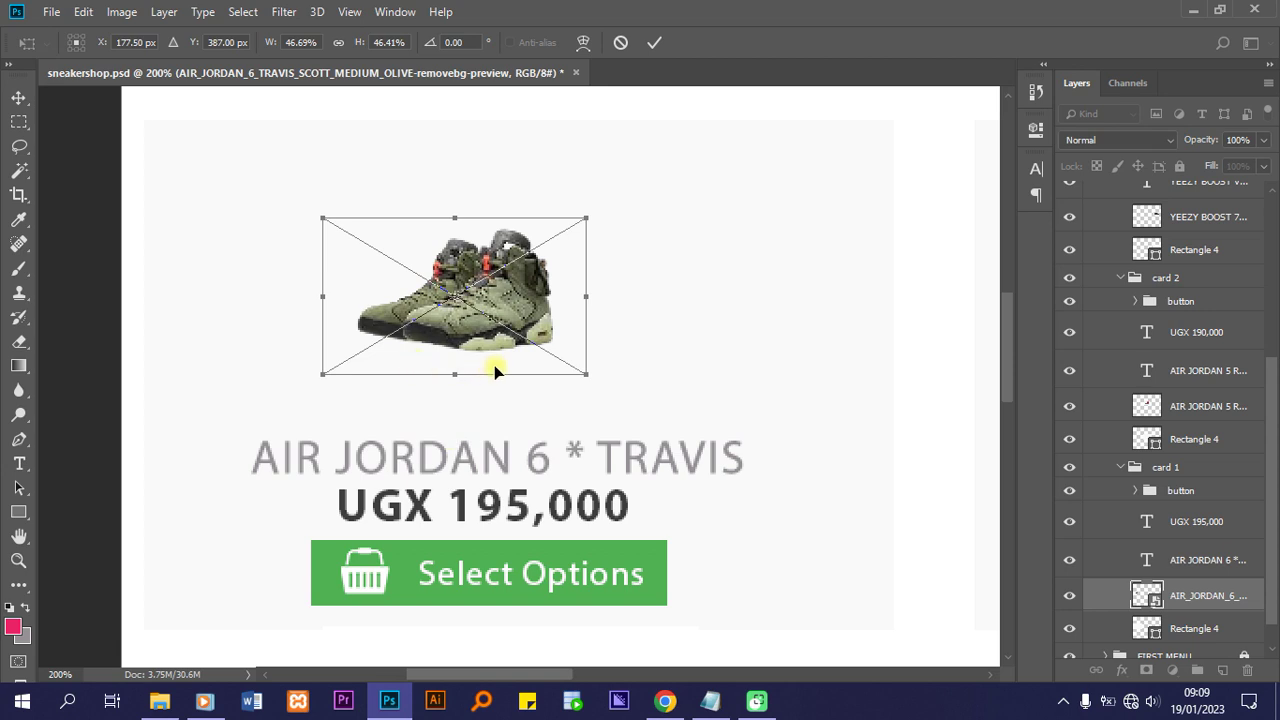
drag(587, 372, 611, 389)
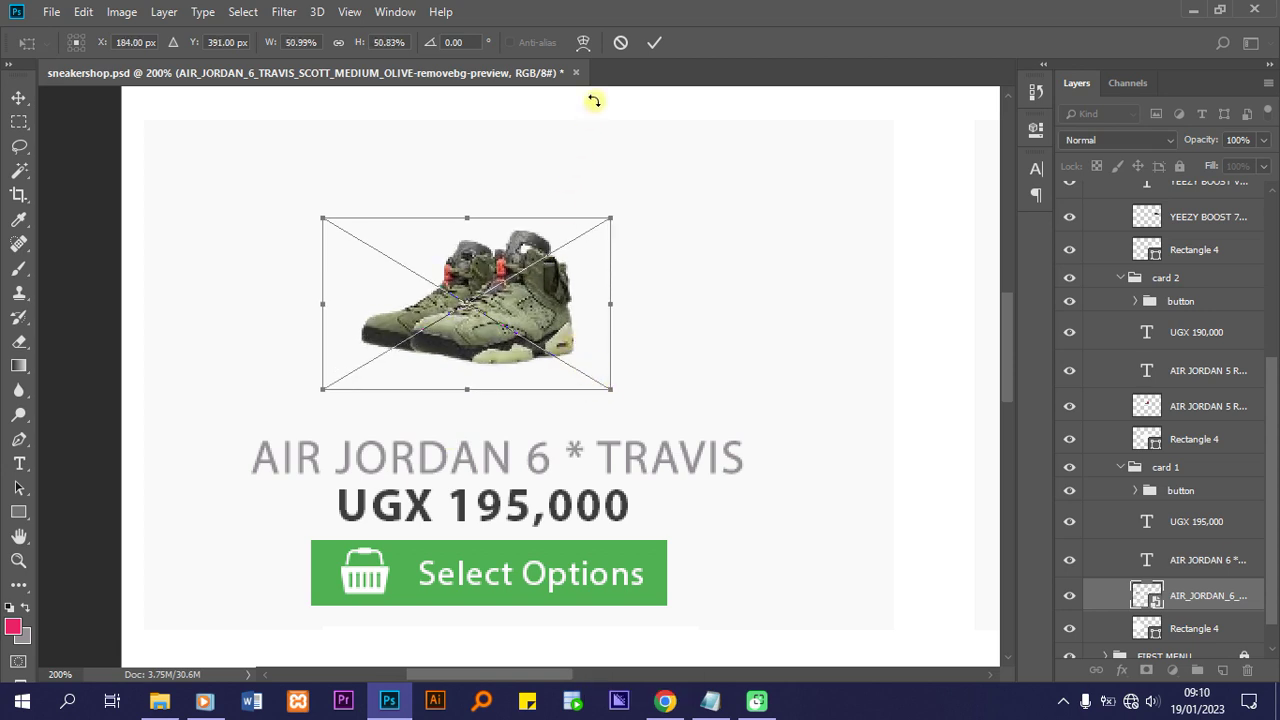
click(663, 44)
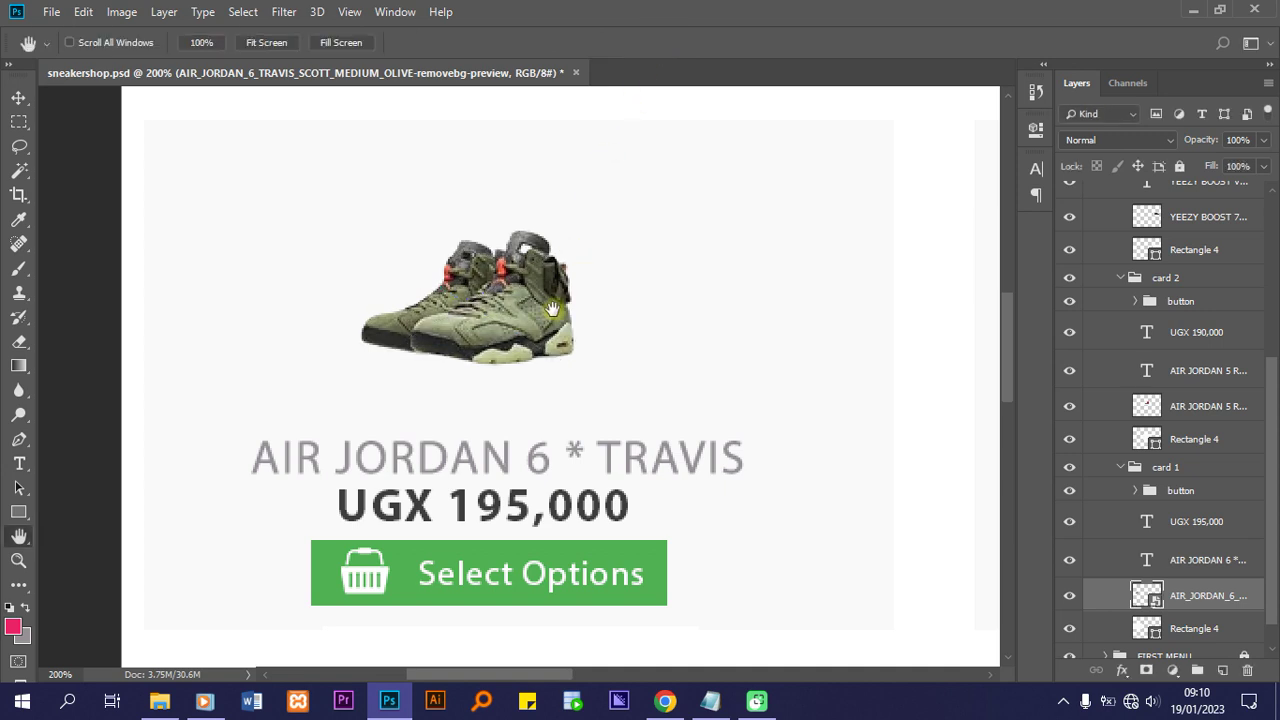
key(v)
drag(505, 319, 514, 337)
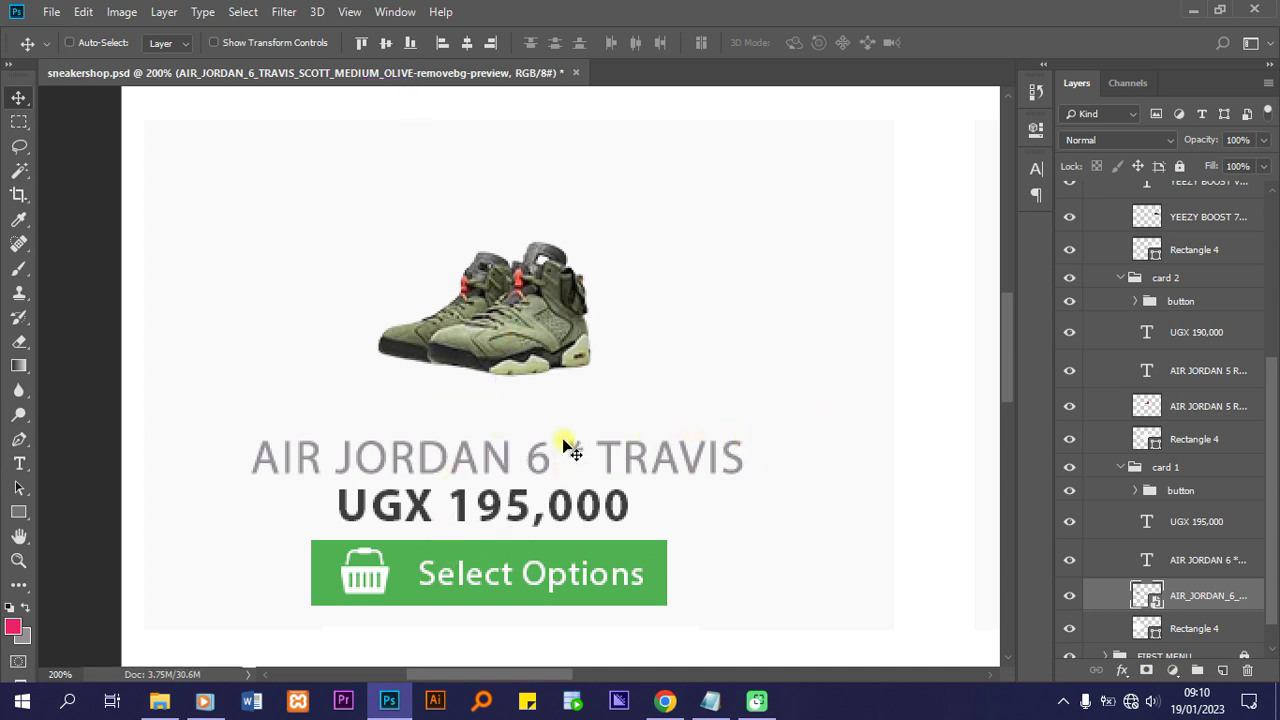
Find the old Air Jordan 5 Racing image layer in card 2 through its product label and delete it
key(h)
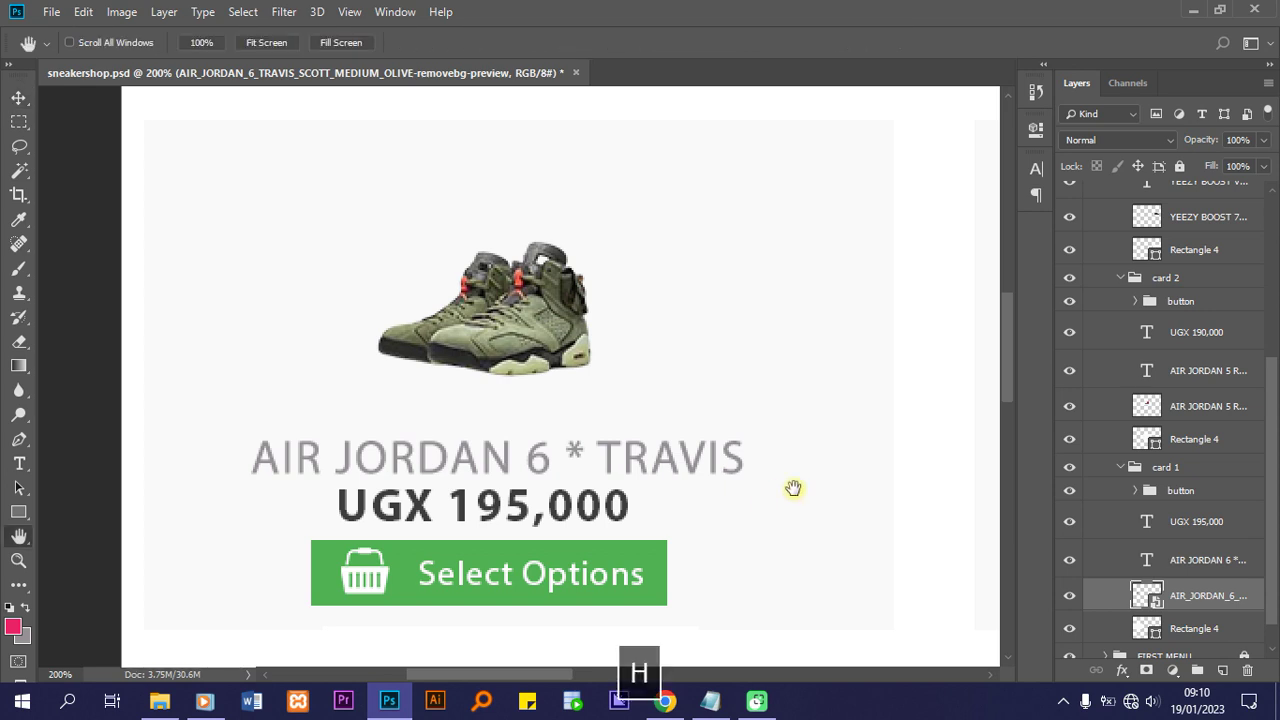
drag(809, 474, 211, 491)
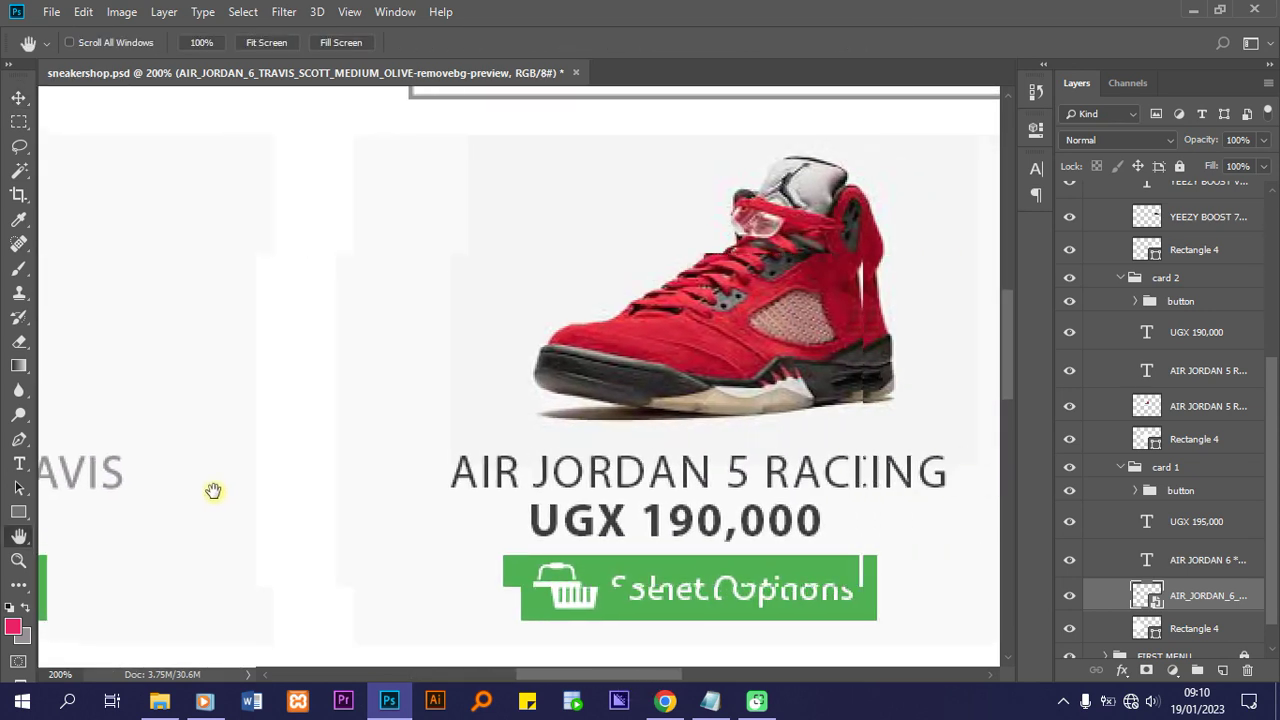
drag(760, 443, 580, 429)
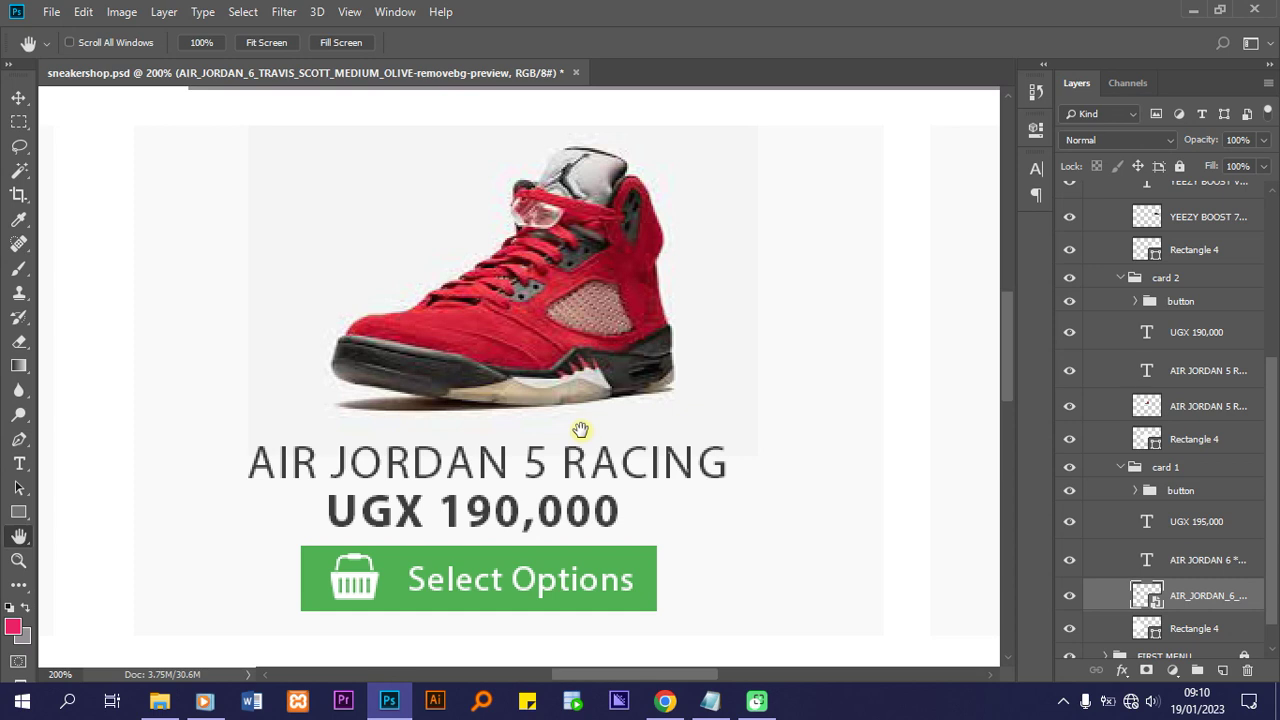
key(t)
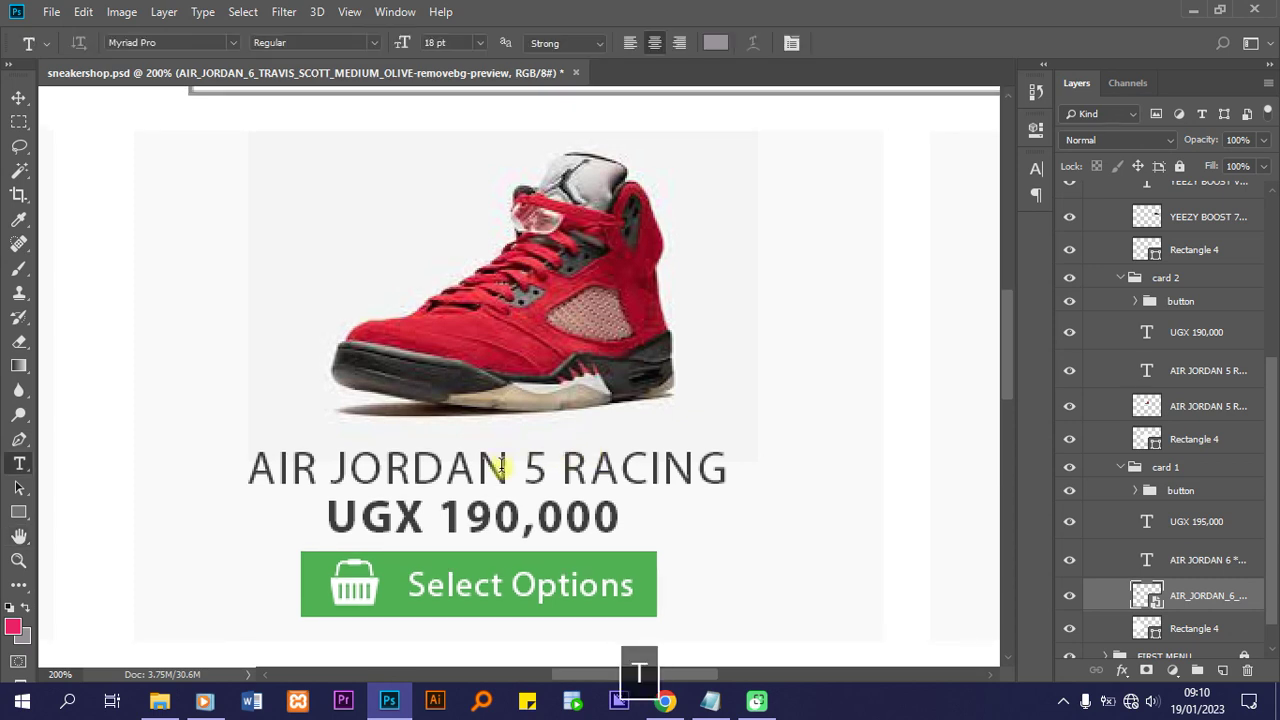
click(508, 463)
click(829, 44)
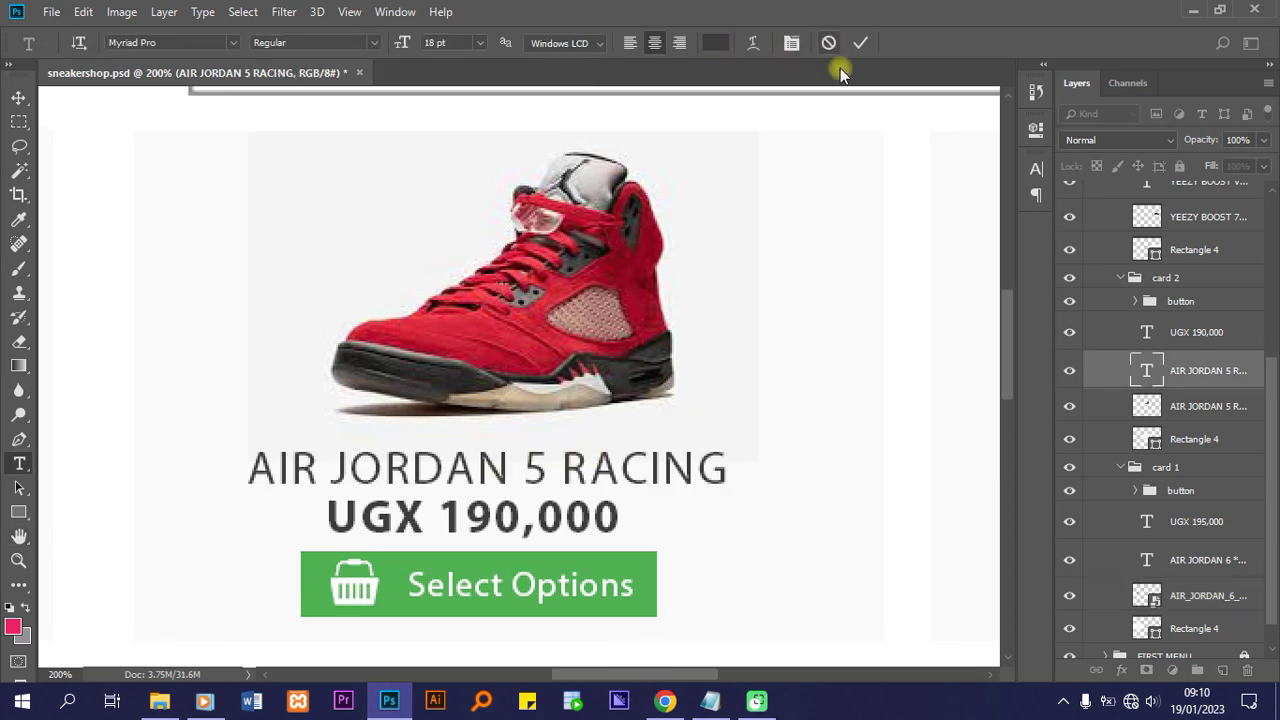
click(1070, 406)
click(1070, 406)
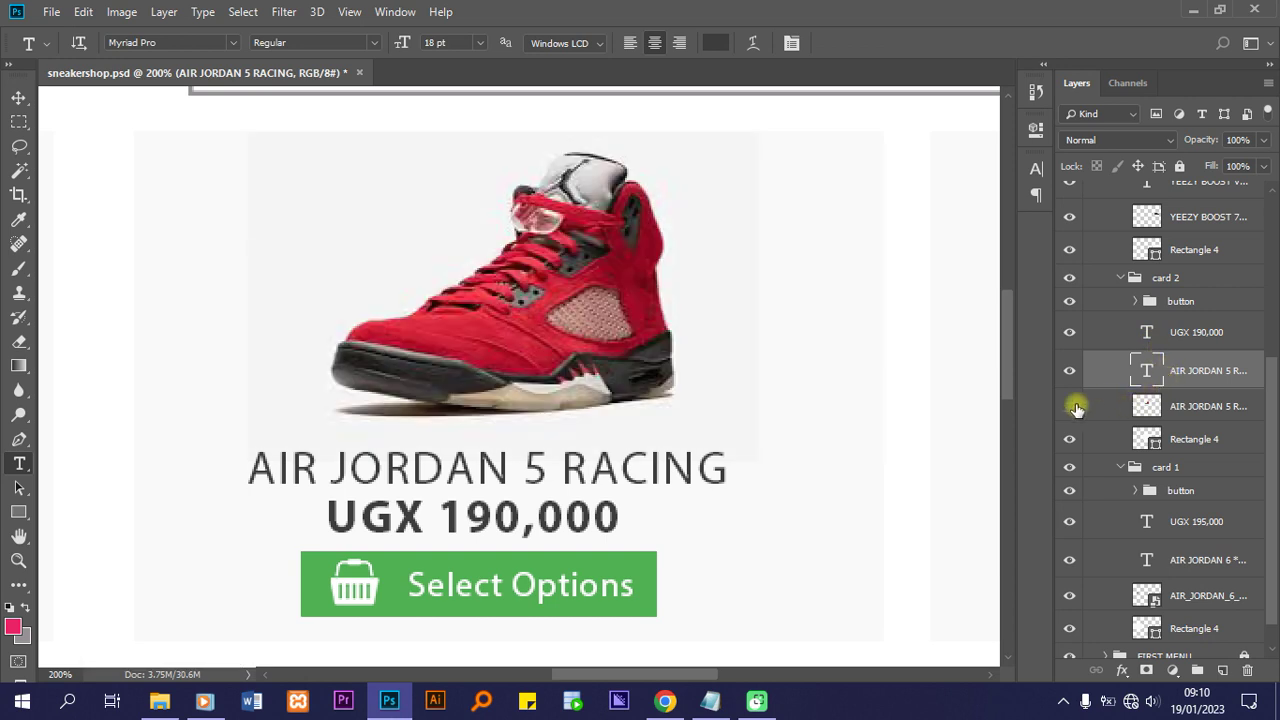
click(1076, 408)
click(1072, 407)
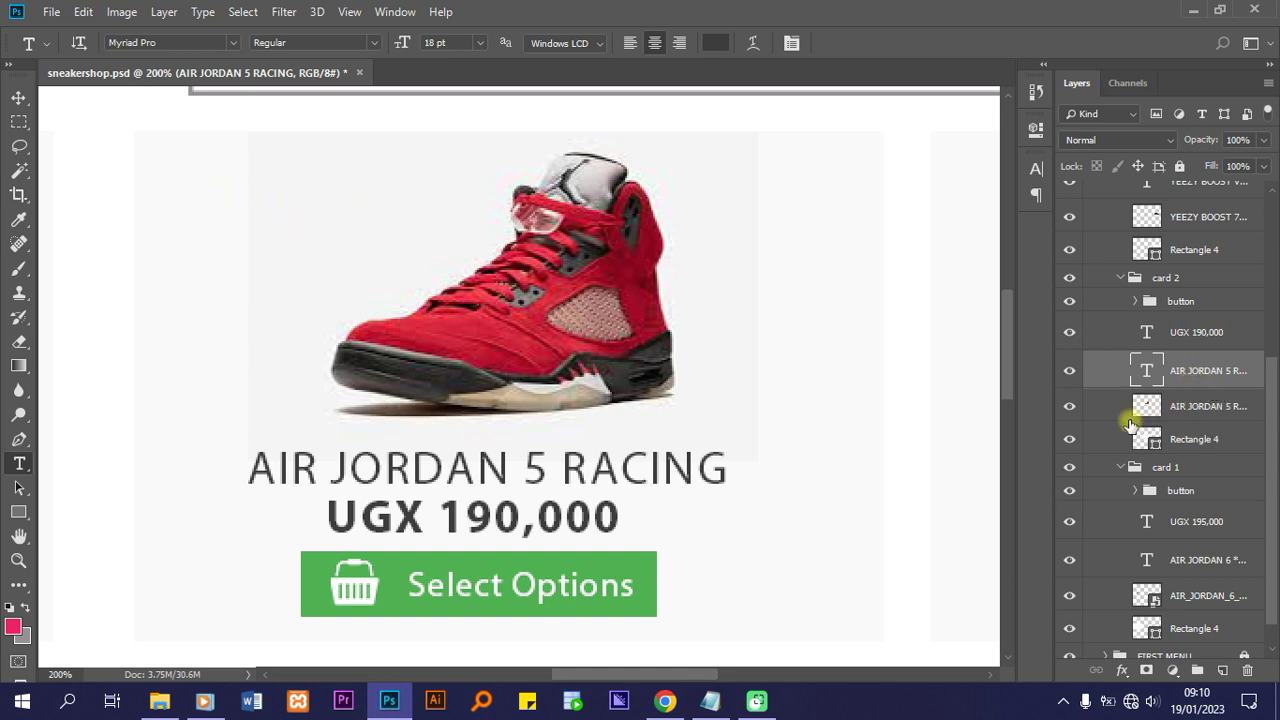
click(1069, 408)
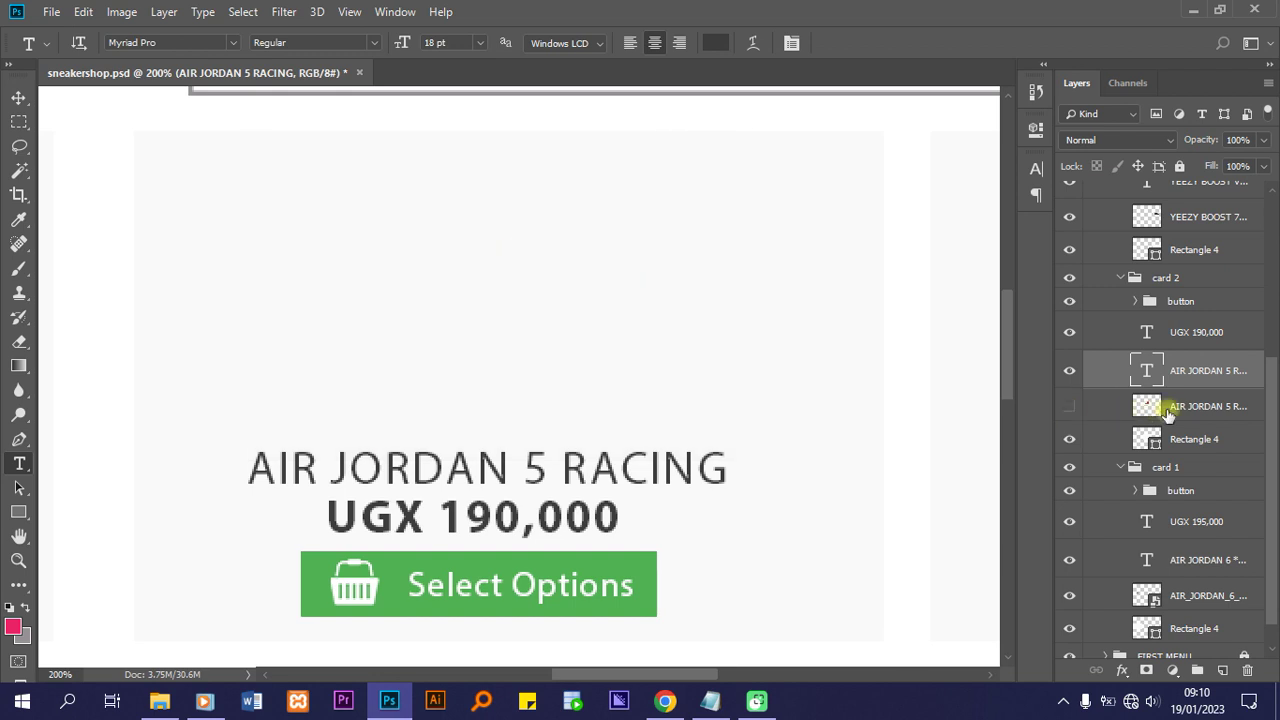
click(1168, 414)
key(Delete)
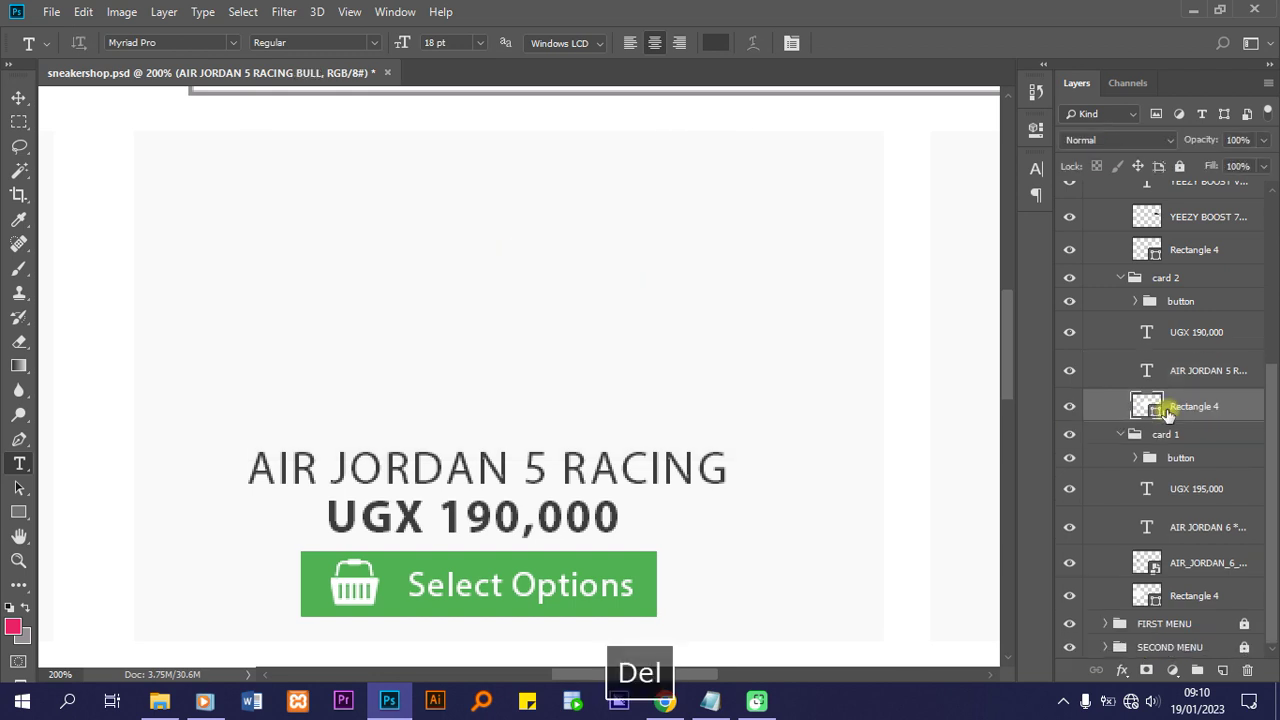
Place AIR_JORDAN_5_RACING_BULL-removebg-preview as an embedded image in card 2
click(51, 14)
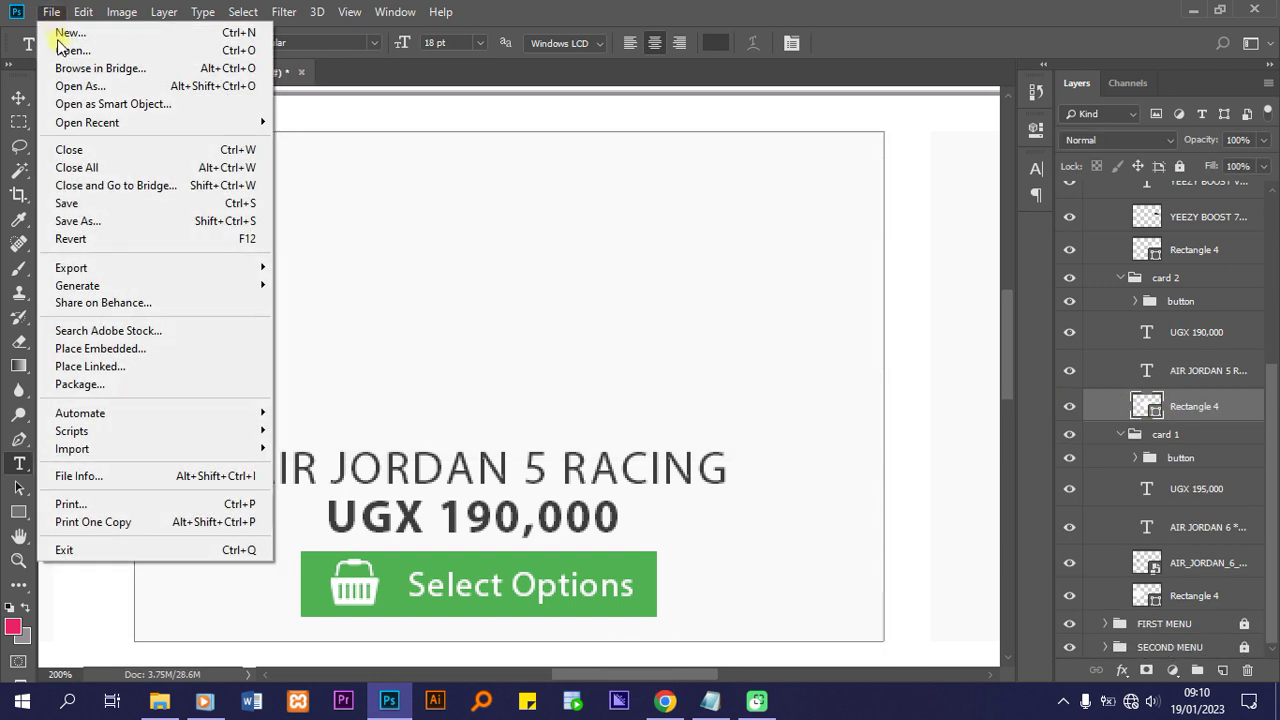
click(118, 348)
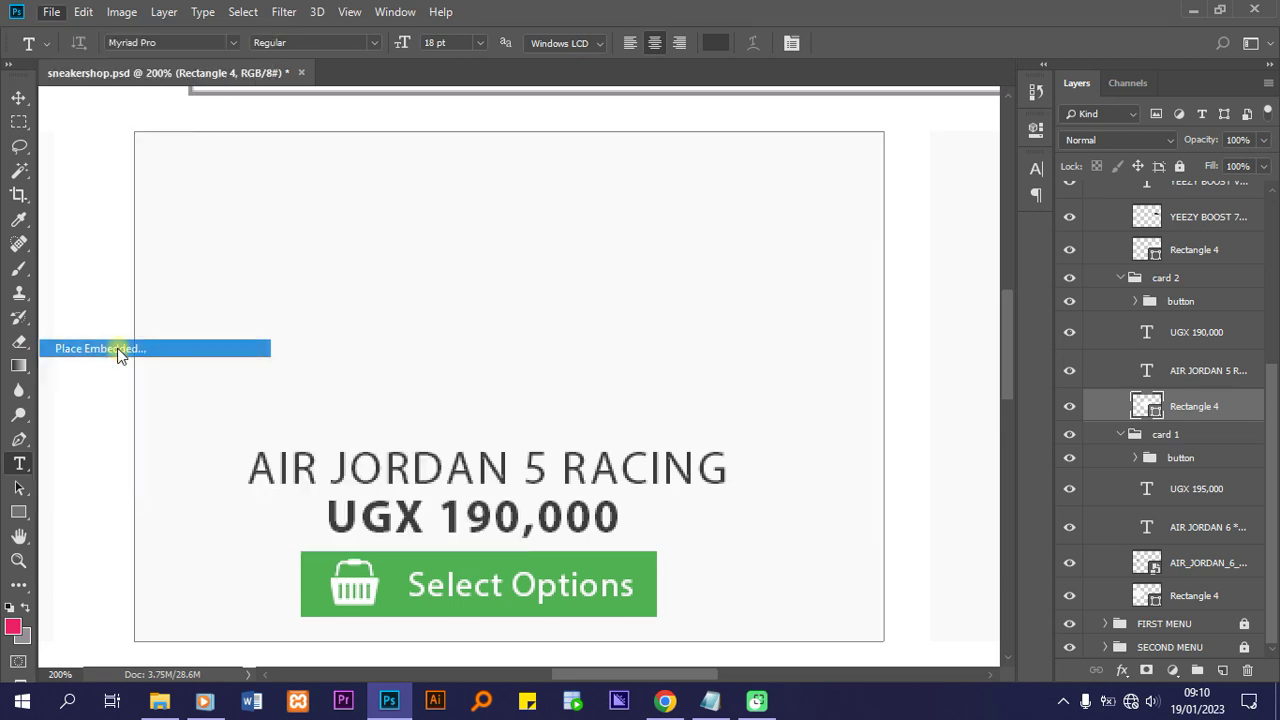
double_click(233, 171)
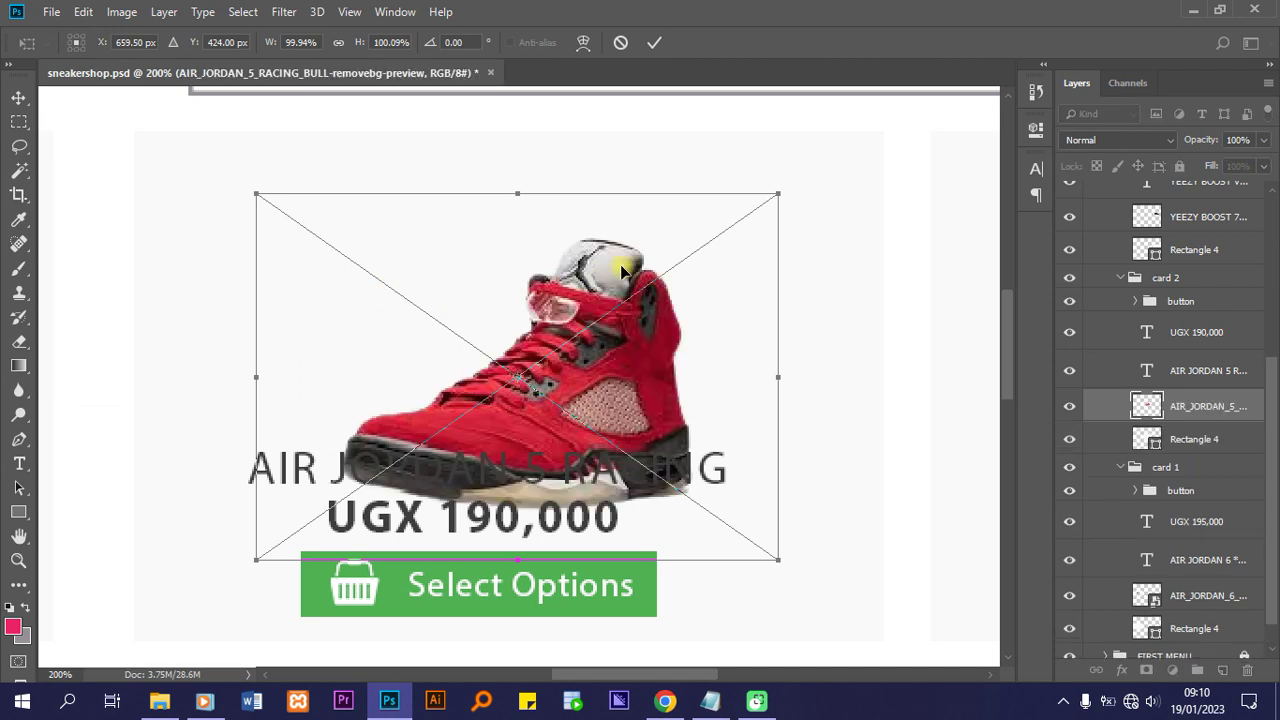
Scale the placed Air Jordan 5 image down to about 62% and position it above the product name
drag(778, 194, 668, 272)
drag(572, 407, 592, 287)
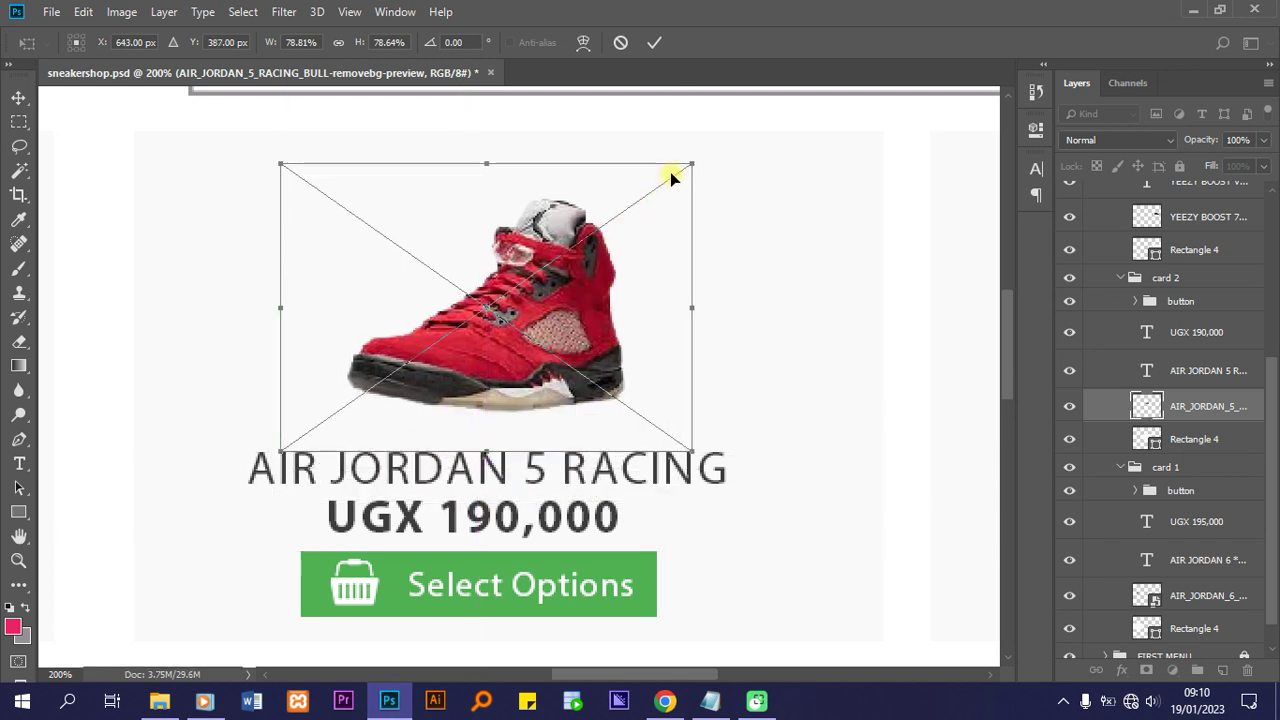
drag(696, 161, 608, 224)
drag(512, 349, 545, 334)
key(Return)
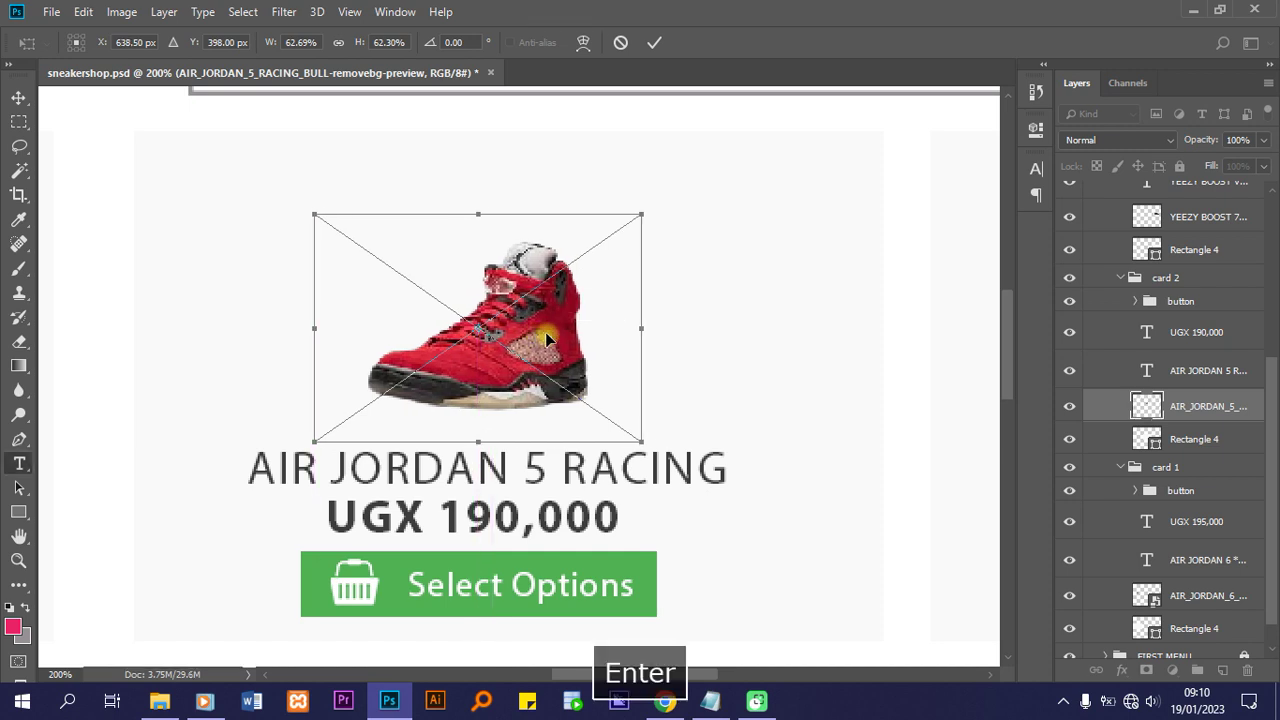
key(t)
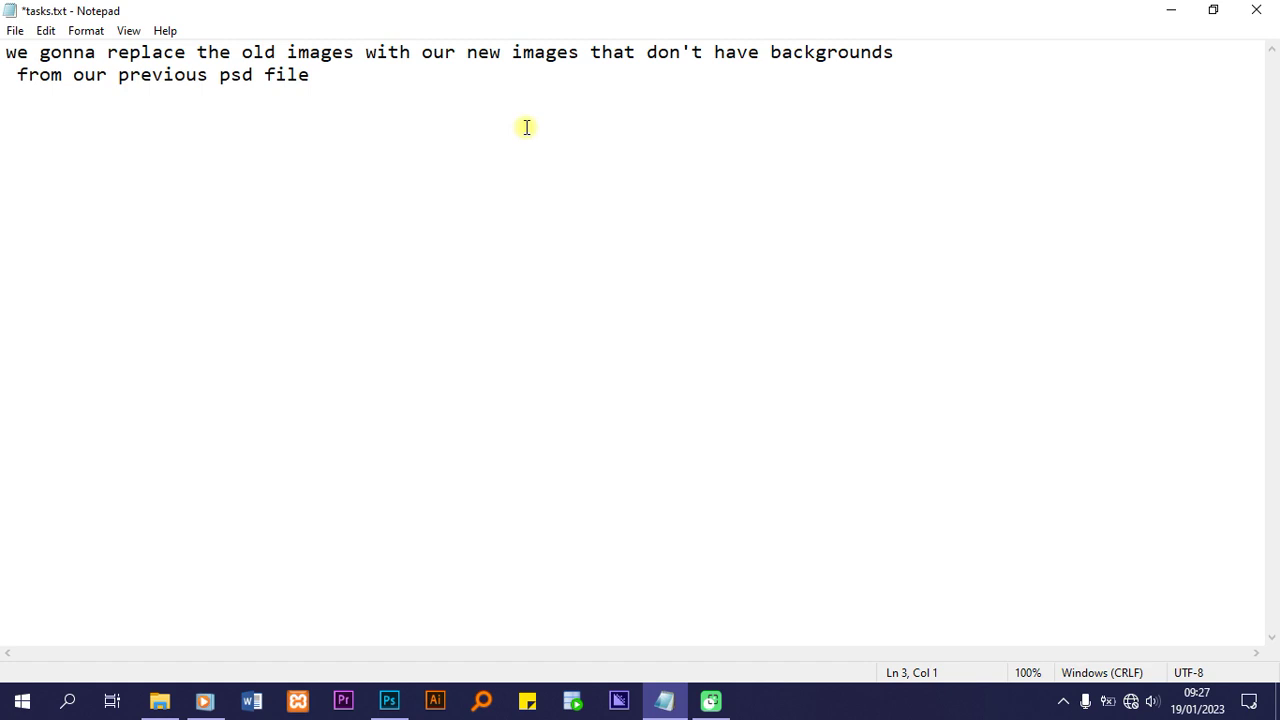
Add the lines "after changing all images," and "adding some design" to the tasks.txt note
text(a)
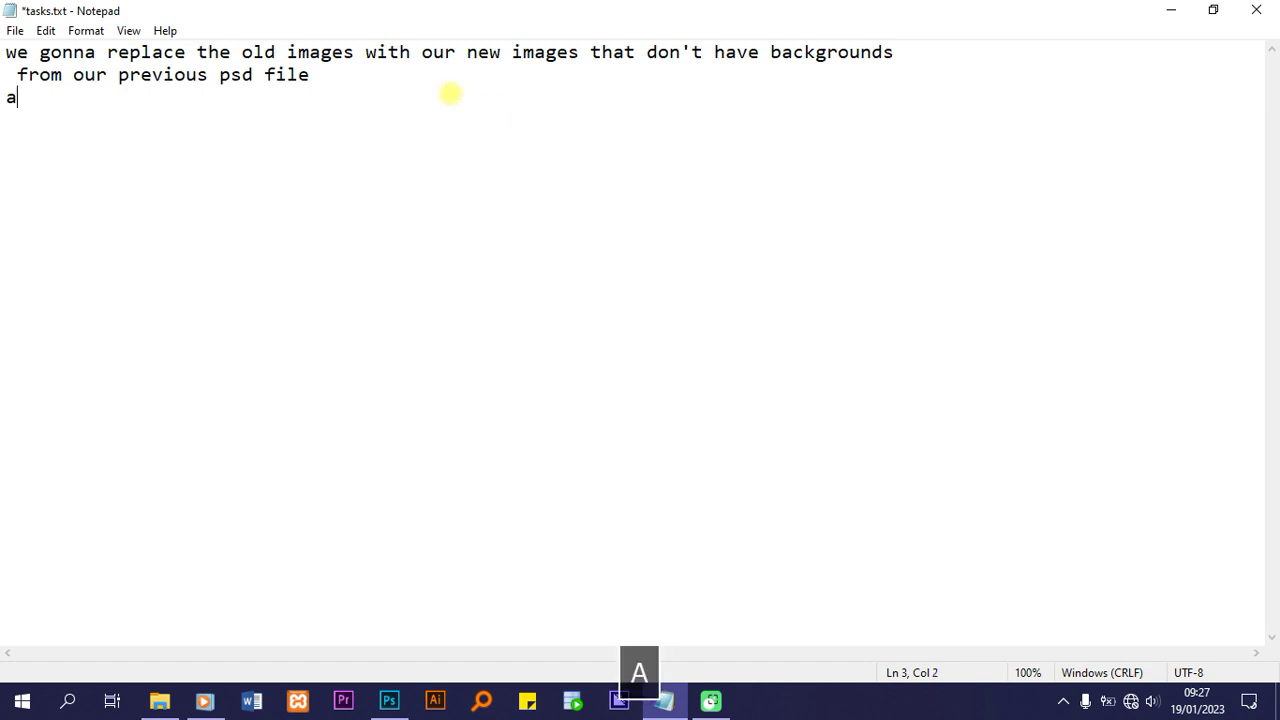
text(fter chan)
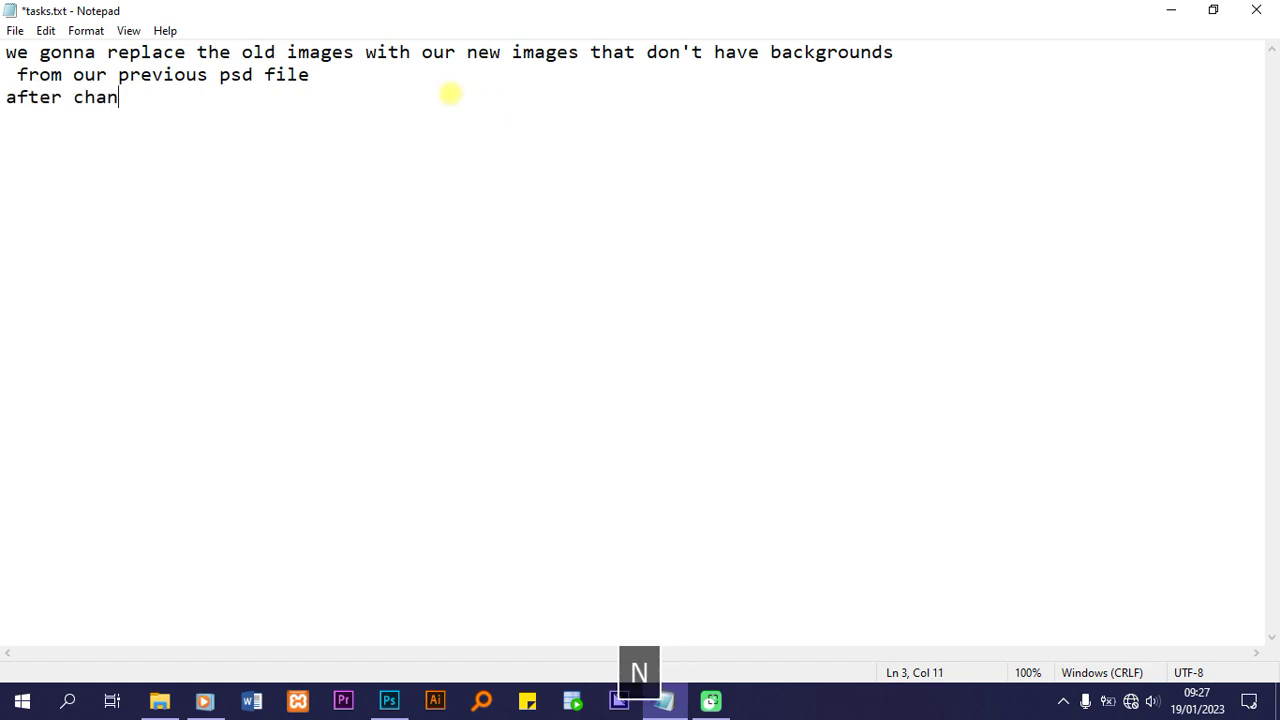
text(ging all)
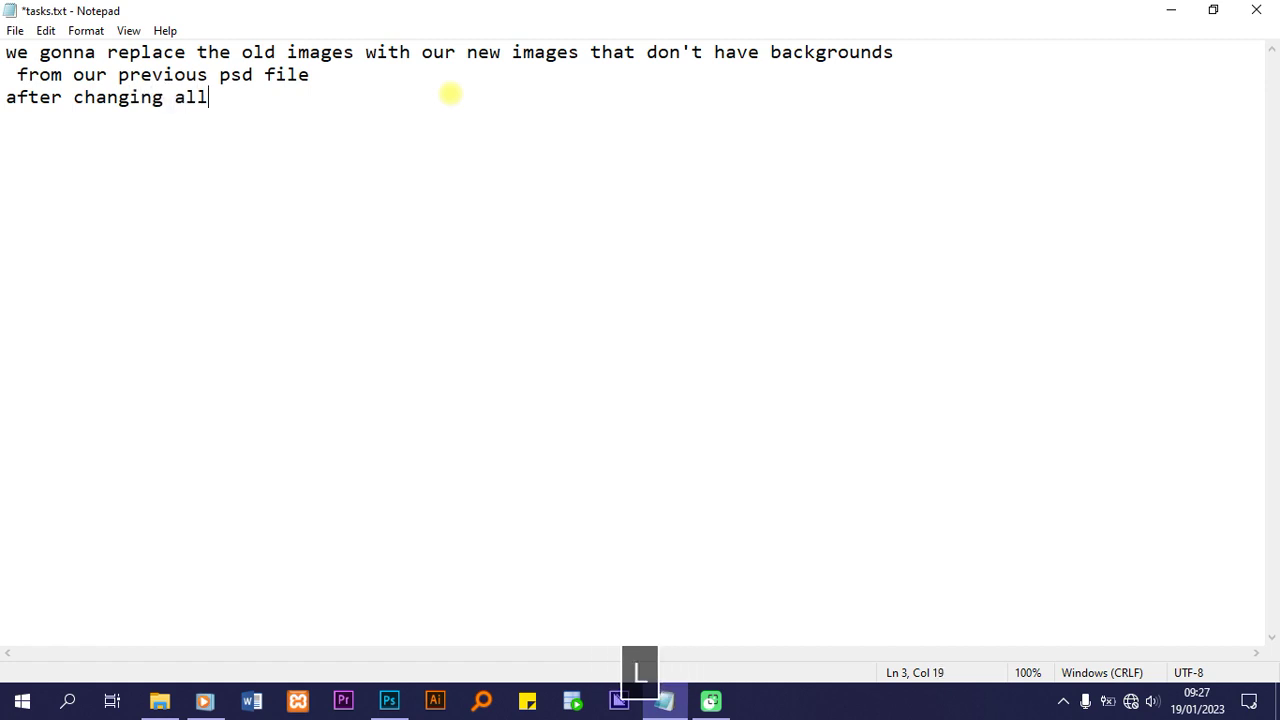
text( images)
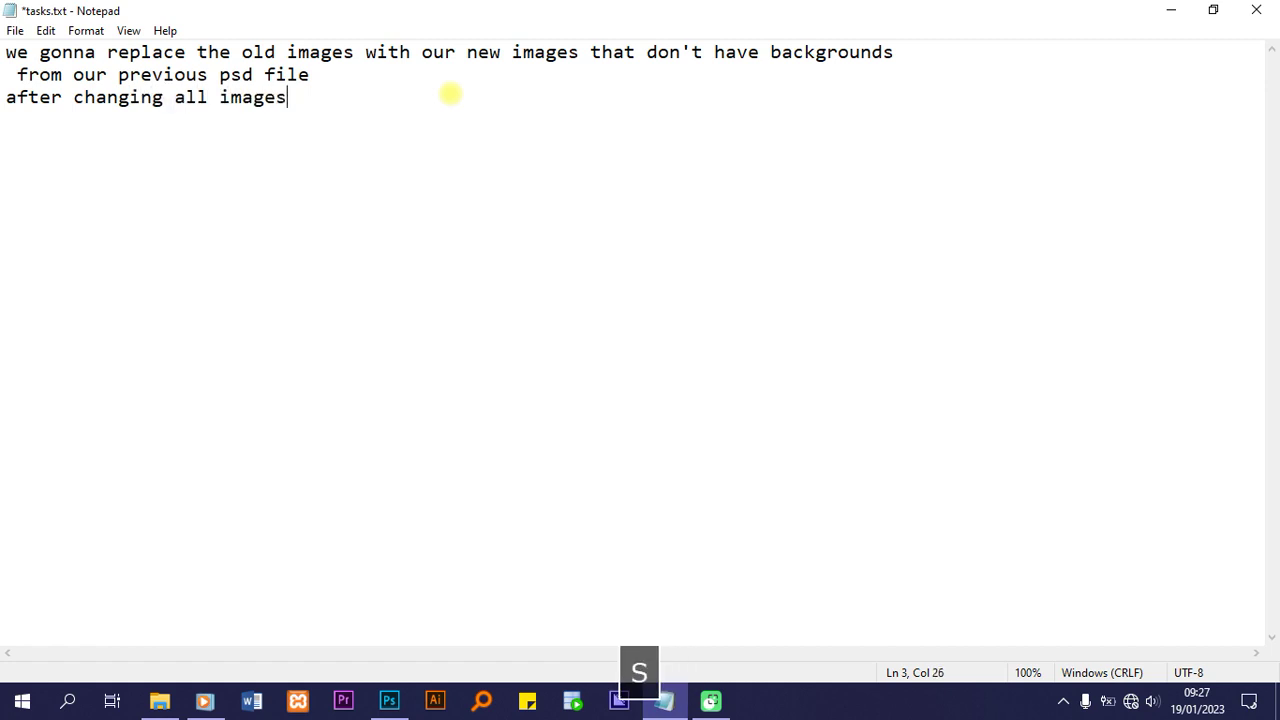
text(,)
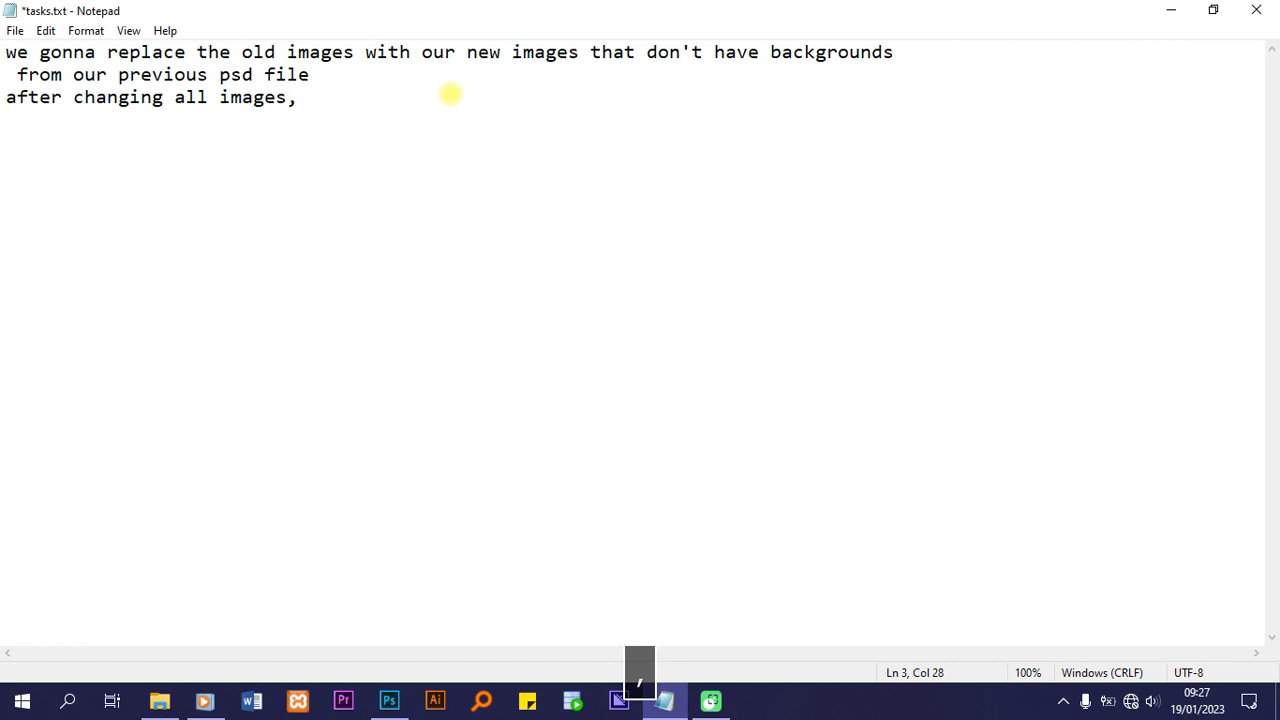
key(Return)
text(ad)
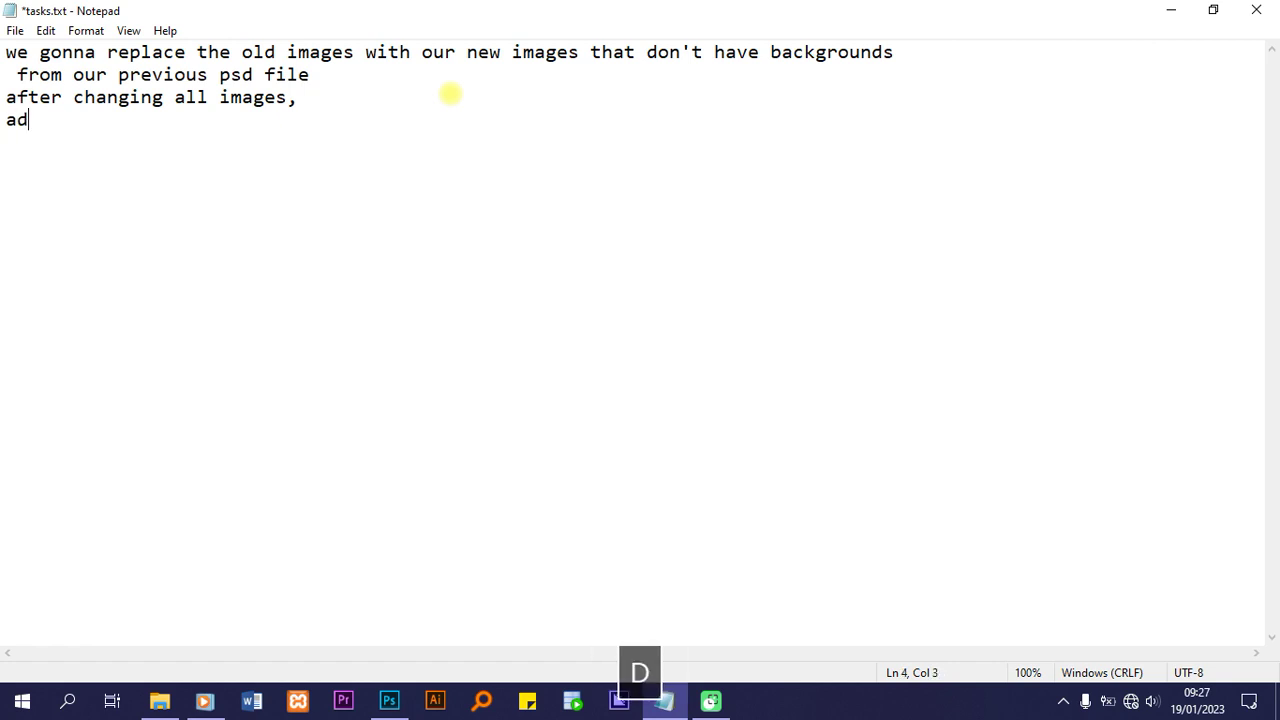
text(ding som)
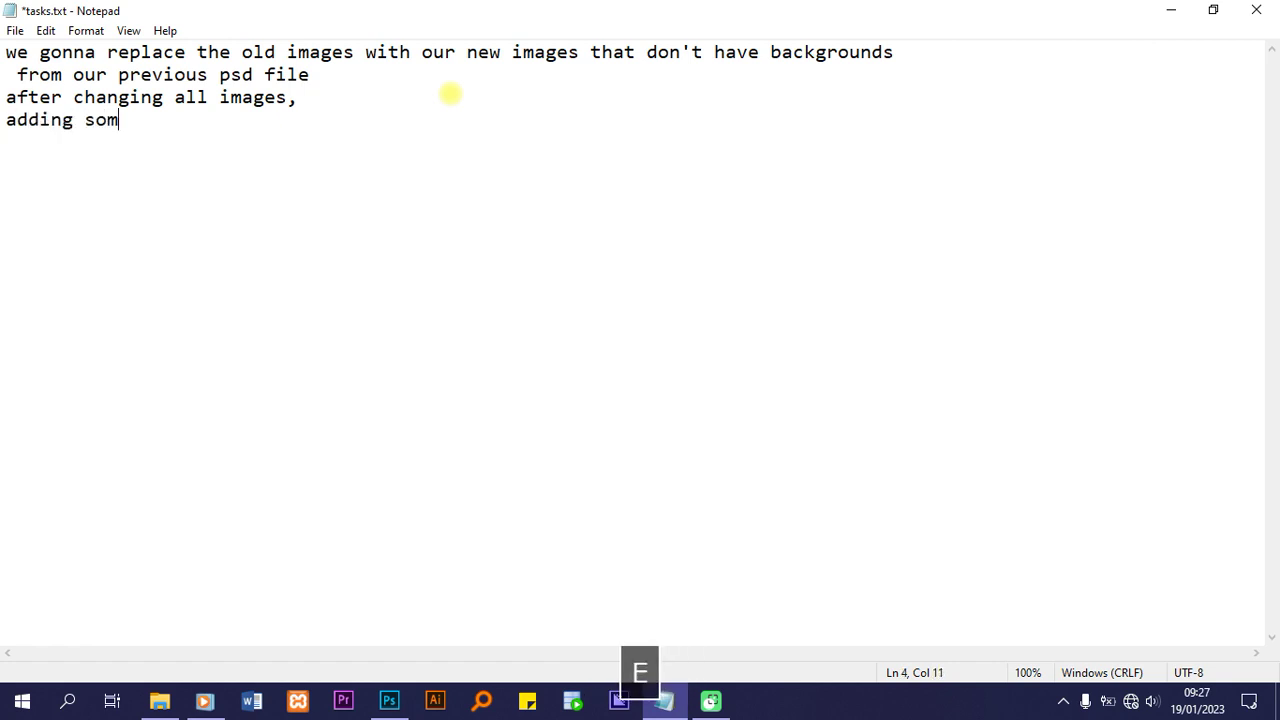
text(e design)
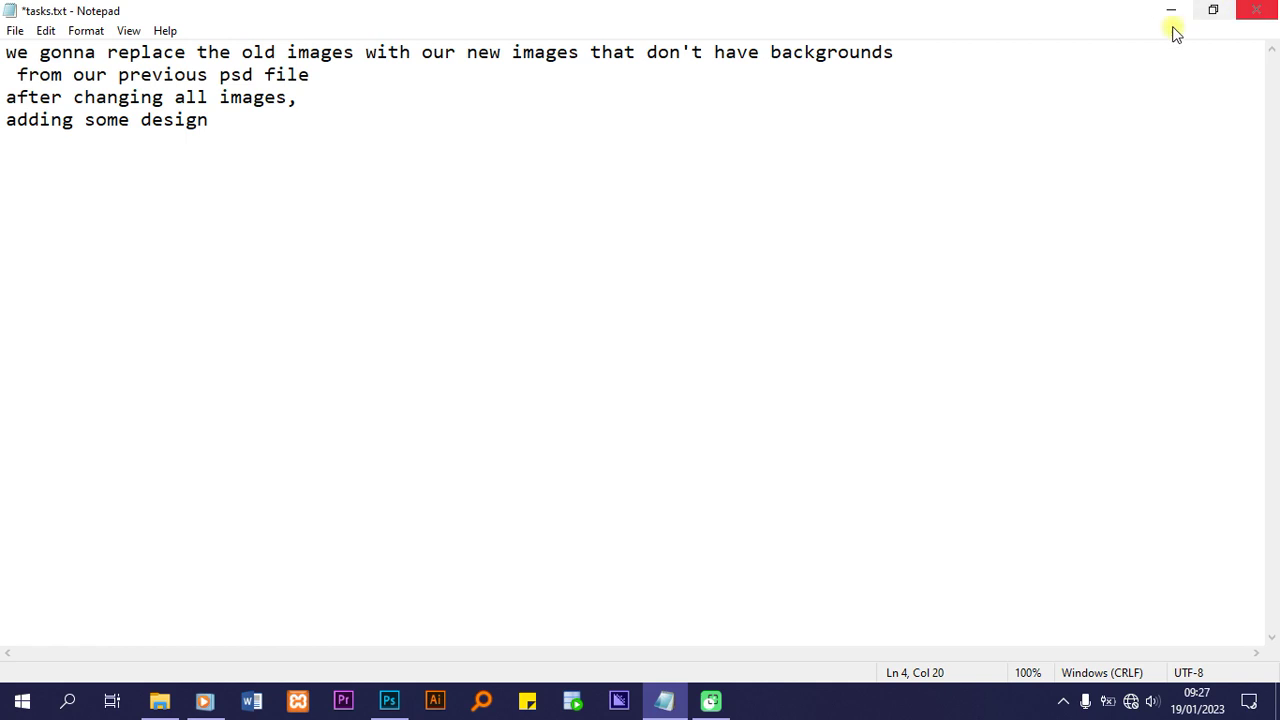
Switch to Photoshop and add the text "Sale" in the upper-left corner of the Air Jordan 6 card
click(389, 700)
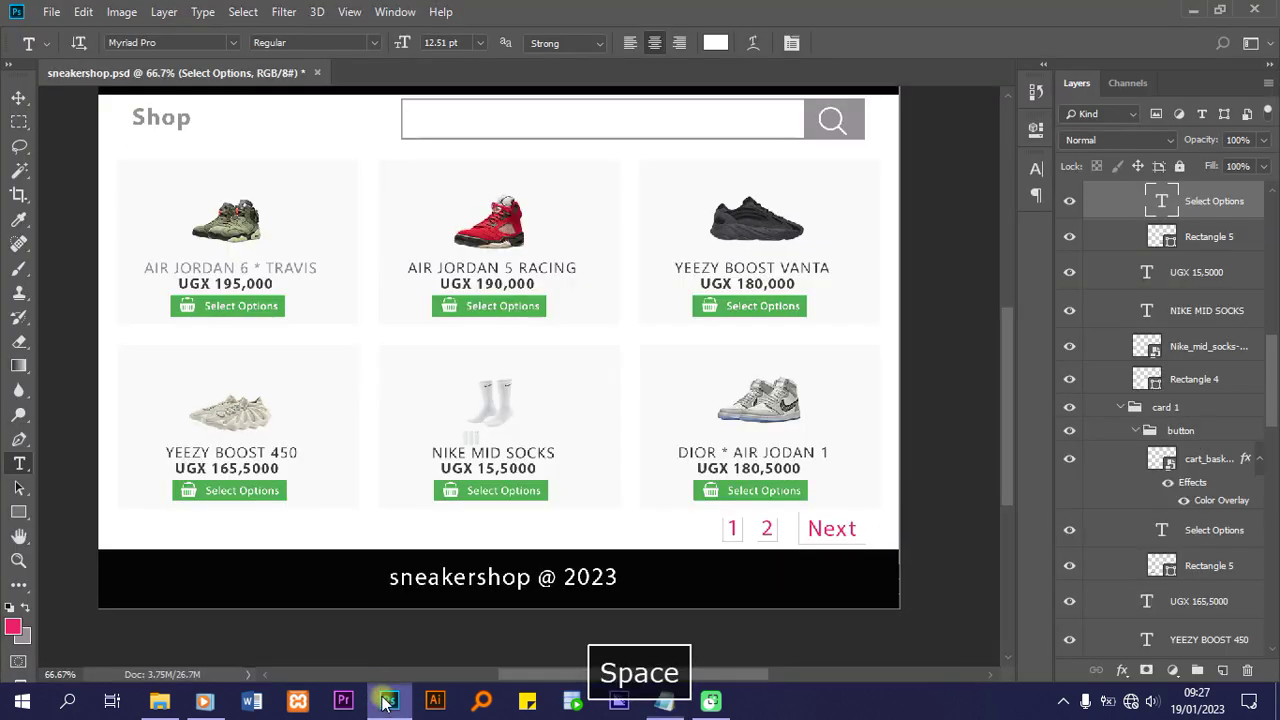
key(ctrl+equal)
key(ctrl+equal)
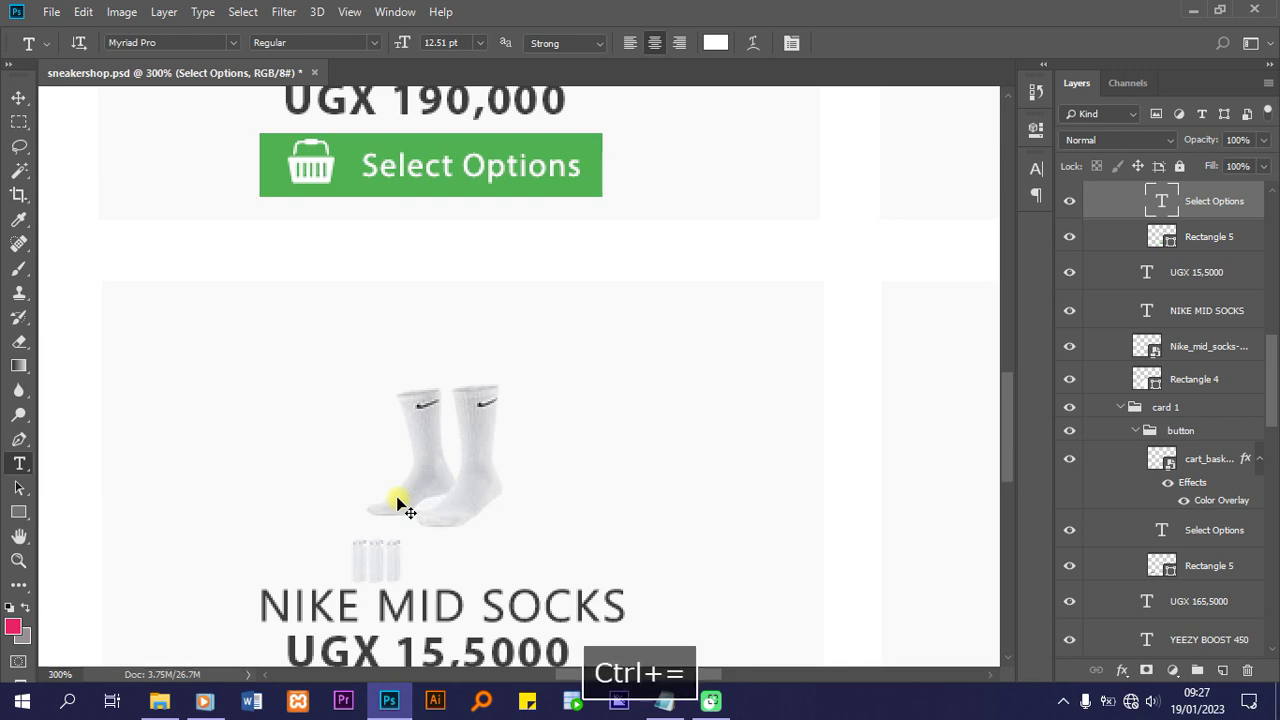
key(h)
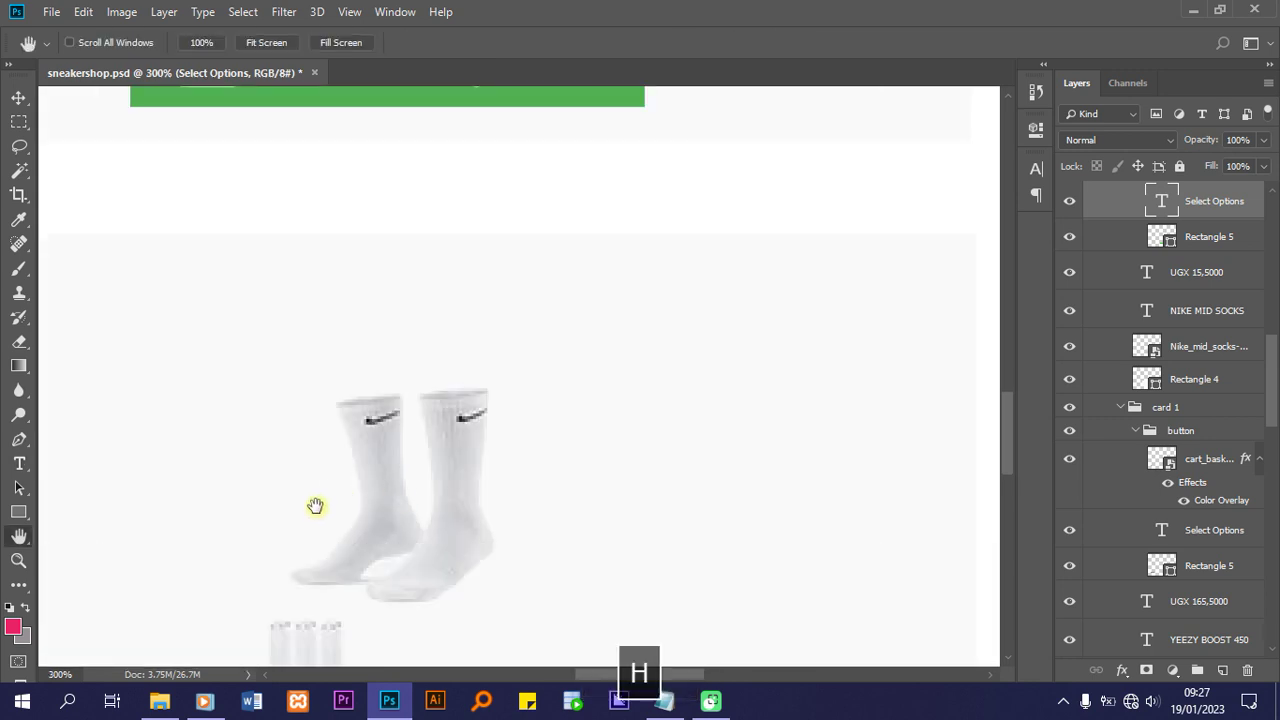
drag(303, 470, 634, 609)
mouse_move(226, 204)
mouse_down()
mouse_move(366, 246)
mouse_move(523, 394)
mouse_up()
mouse_move(86, 130)
mouse_down()
mouse_move(268, 248)
mouse_move(449, 400)
mouse_move(571, 443)
mouse_up()
drag(211, 271, 523, 359)
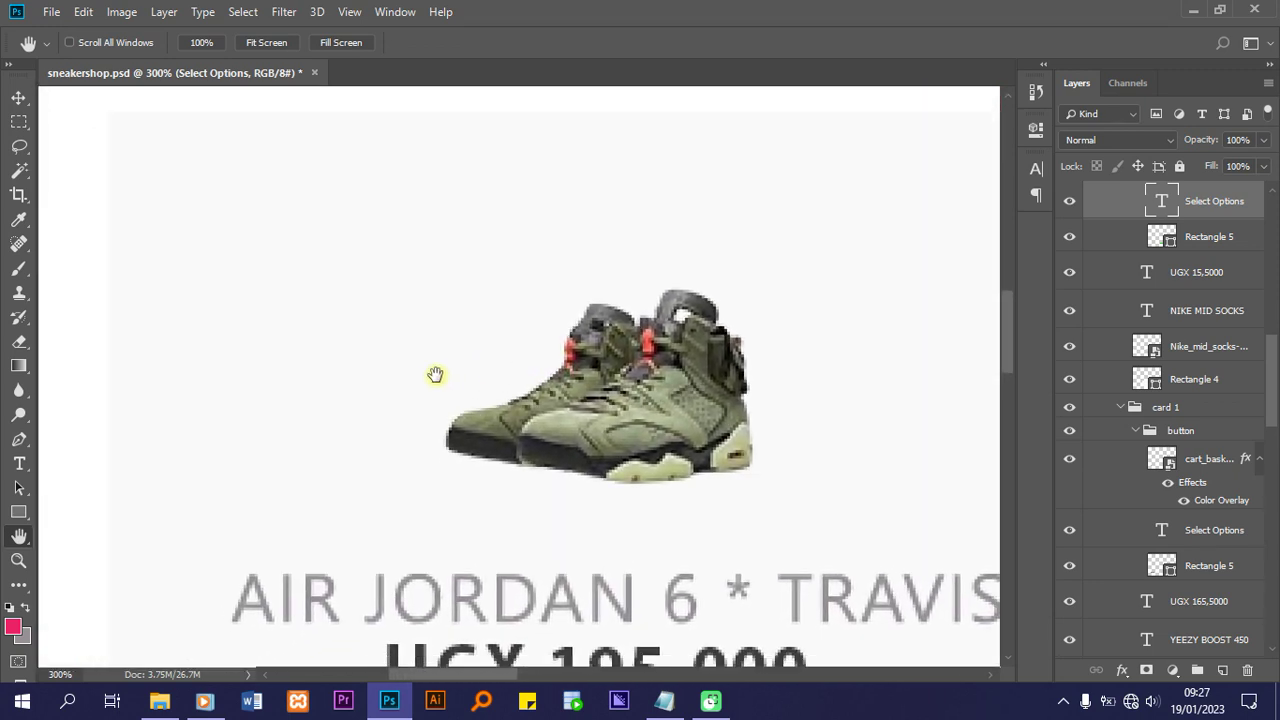
key(t)
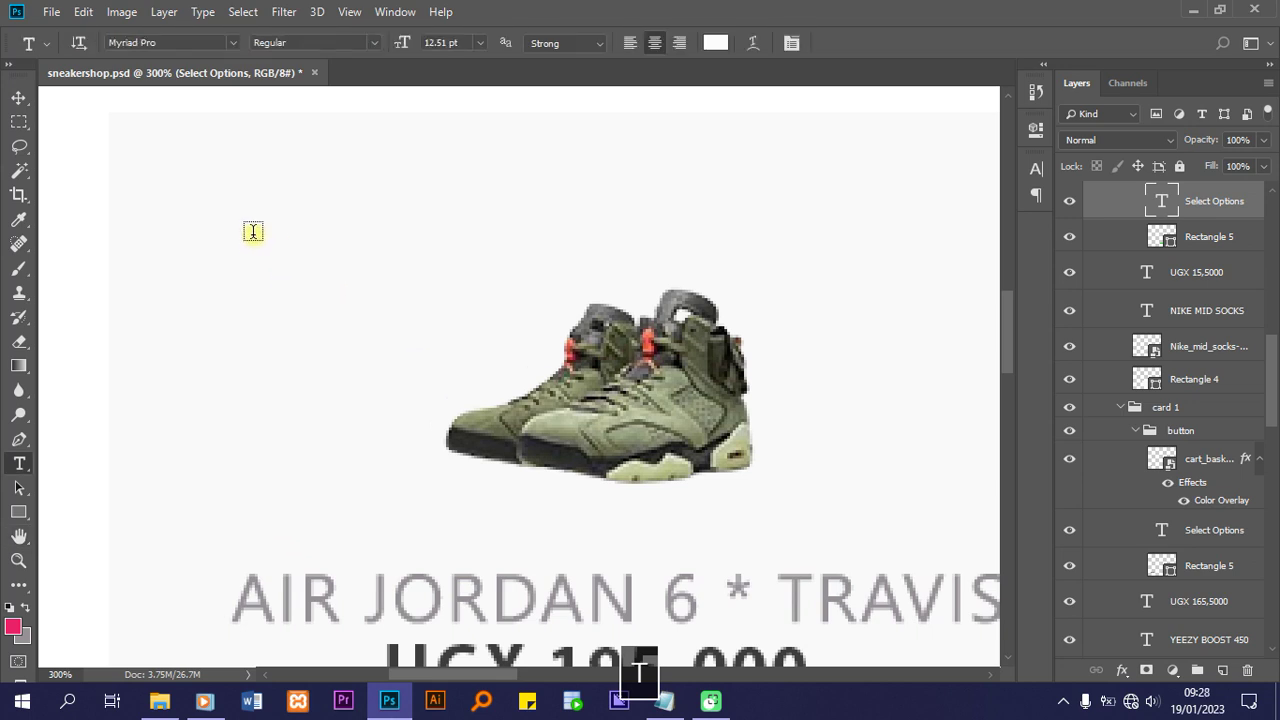
click(199, 212)
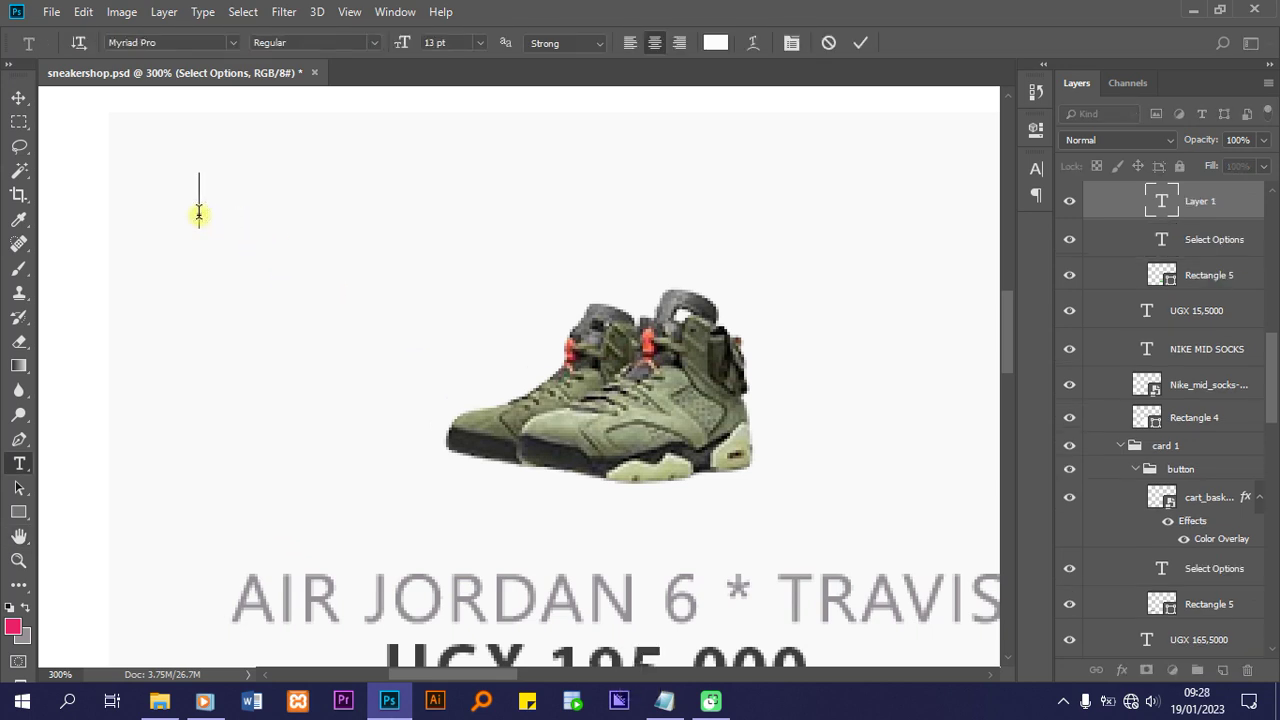
text(S)
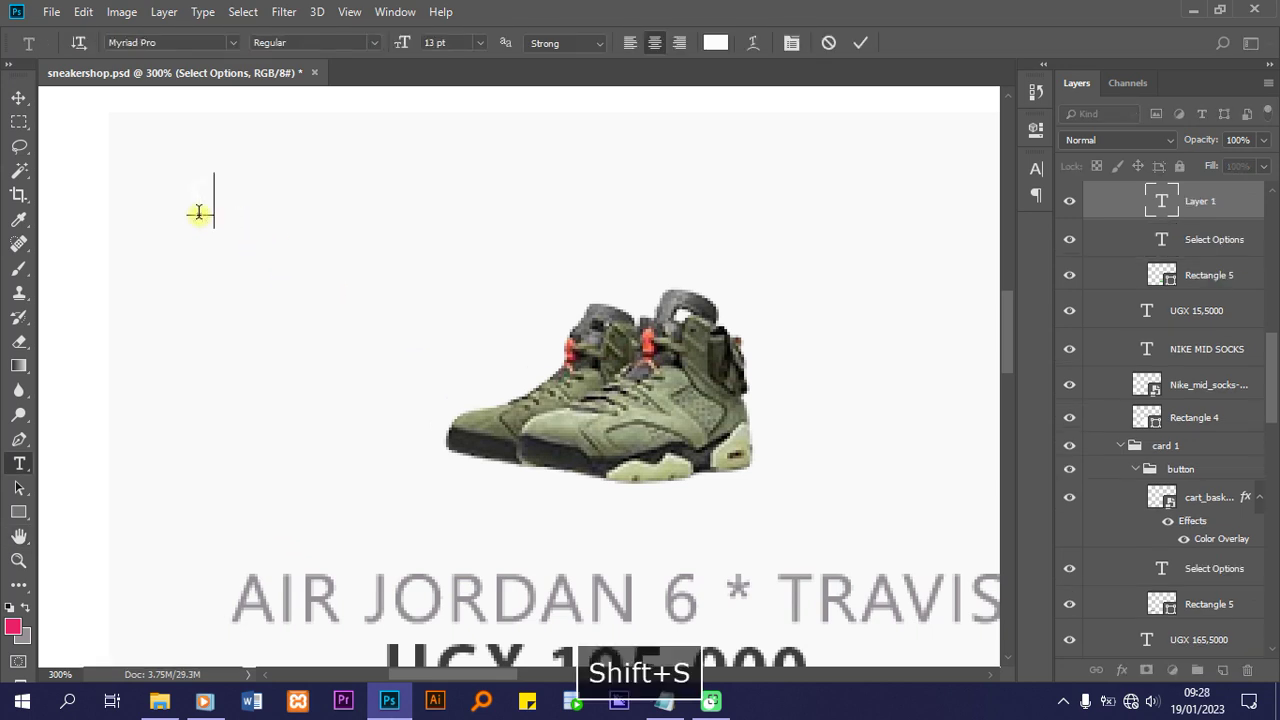
text(ale)
Set the "Sale" text on the Air Jordan 6 card to Segoe UI Semibold in white (ffffff)
key(ctrl+a)
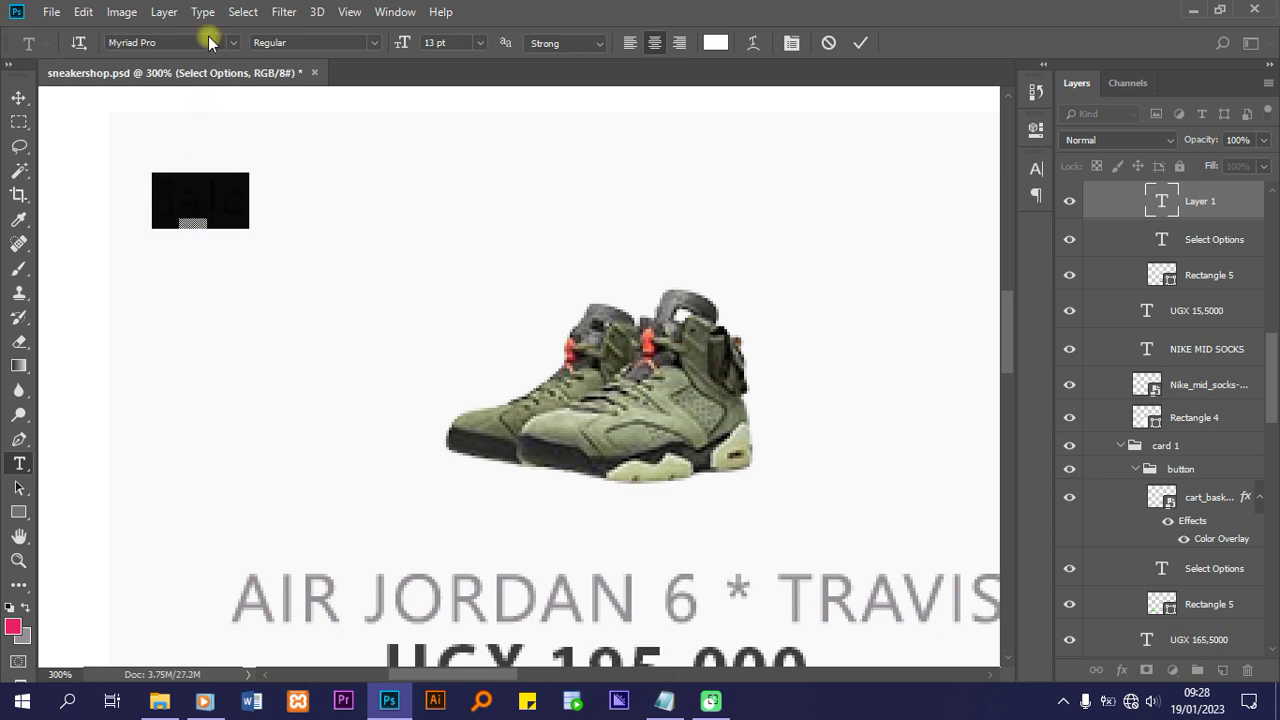
click(209, 42)
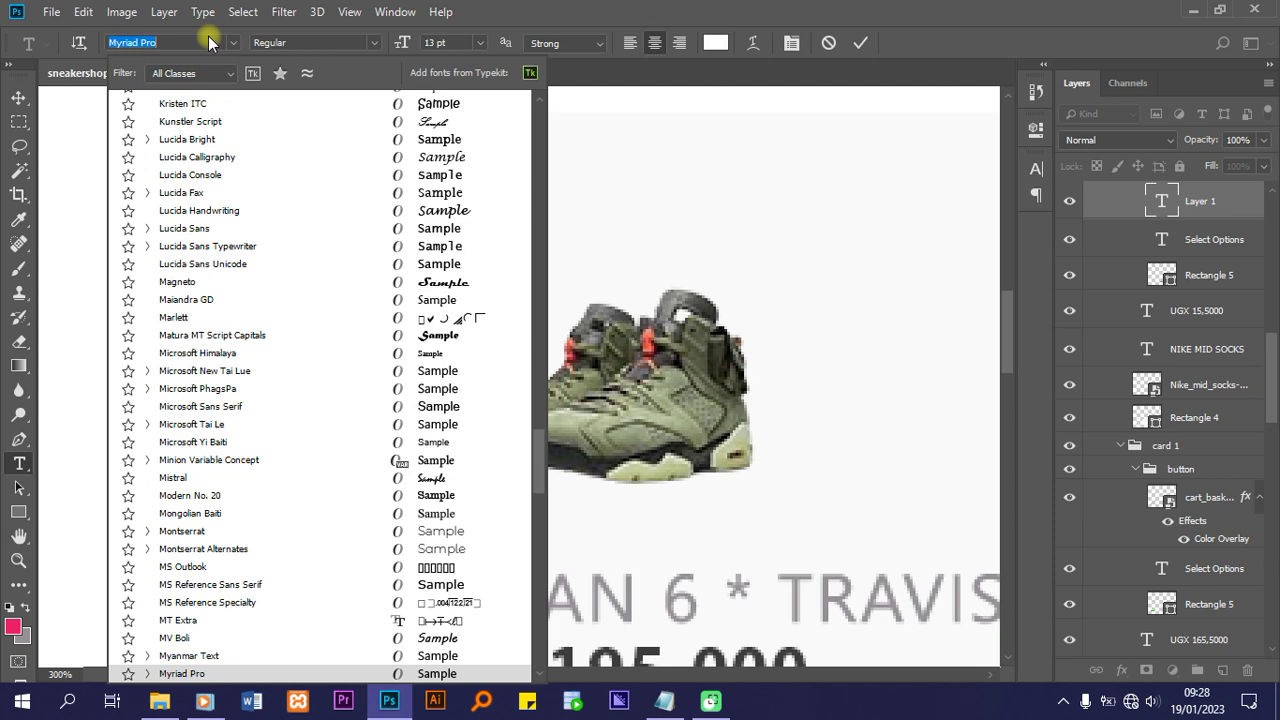
text(seg)
key(Escape)
click(172, 46)
text(seg)
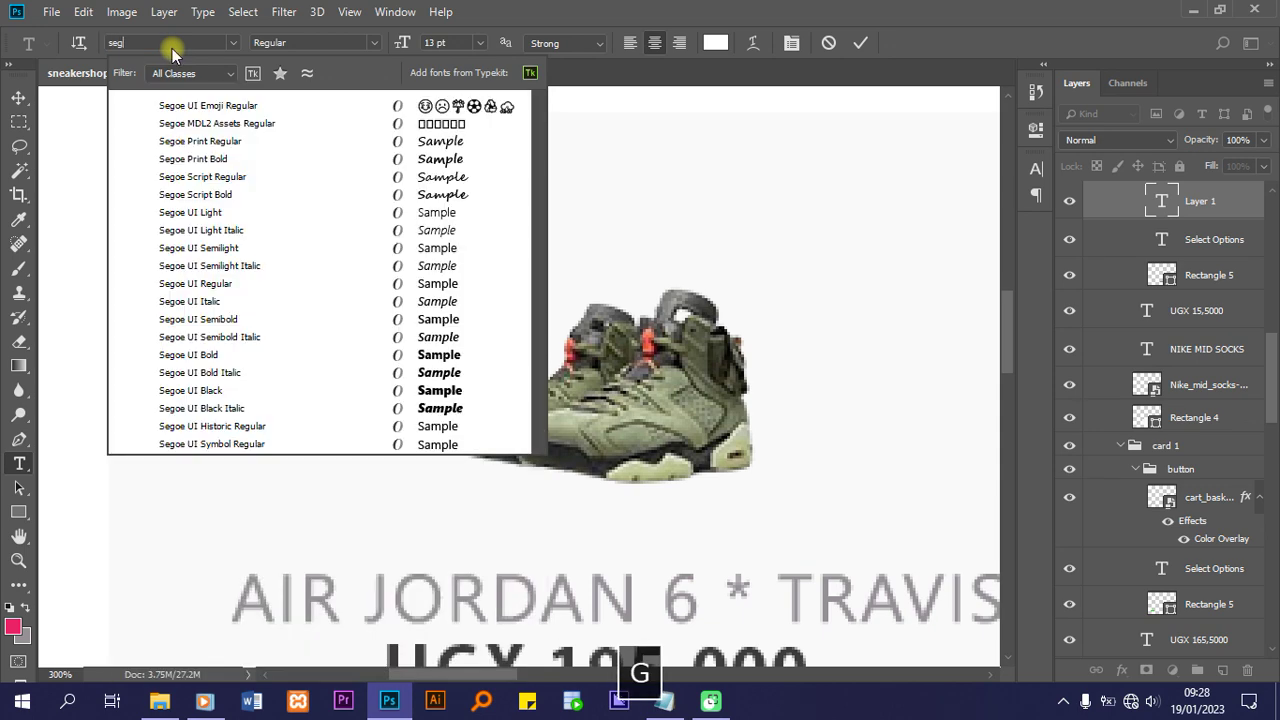
key(Escape)
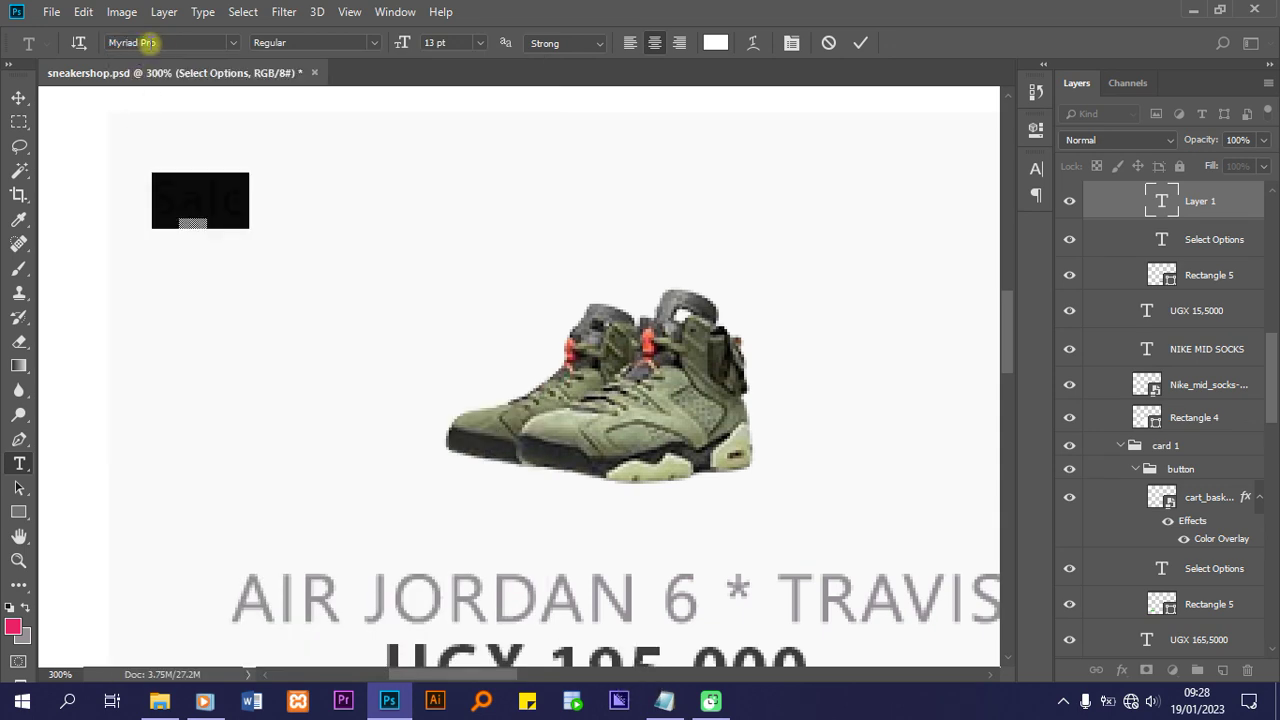
text(se)
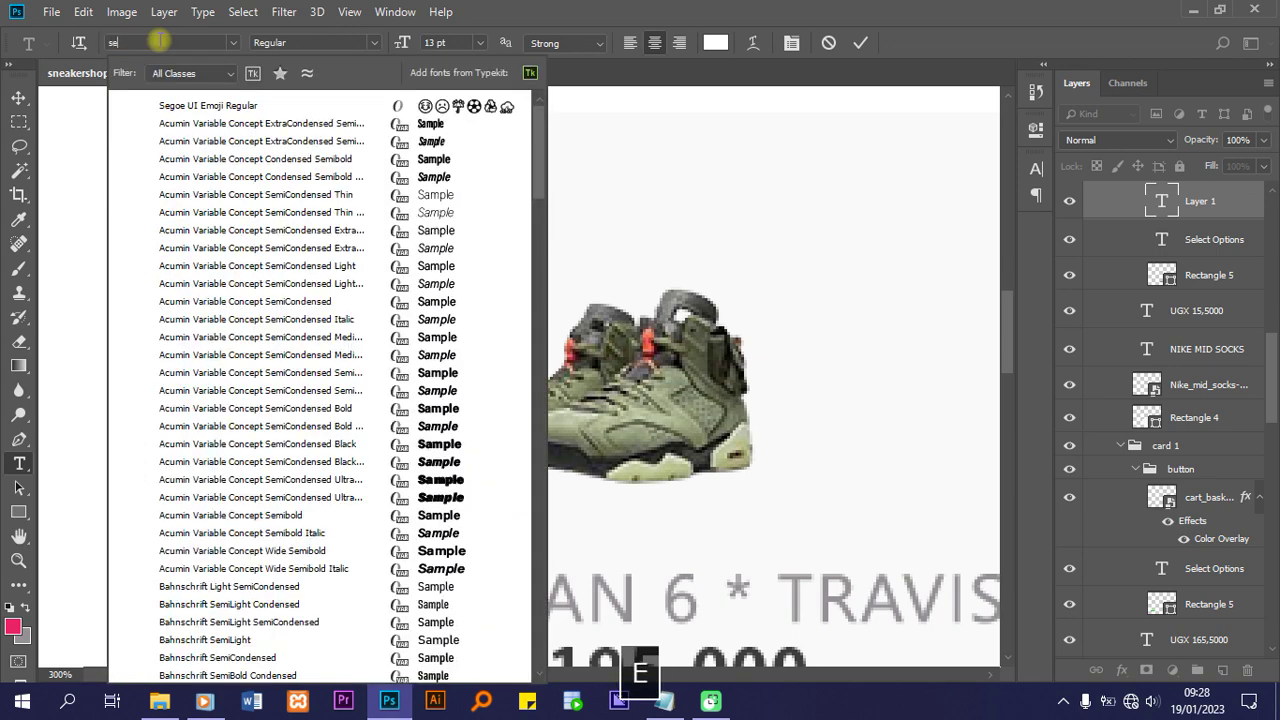
text(g)
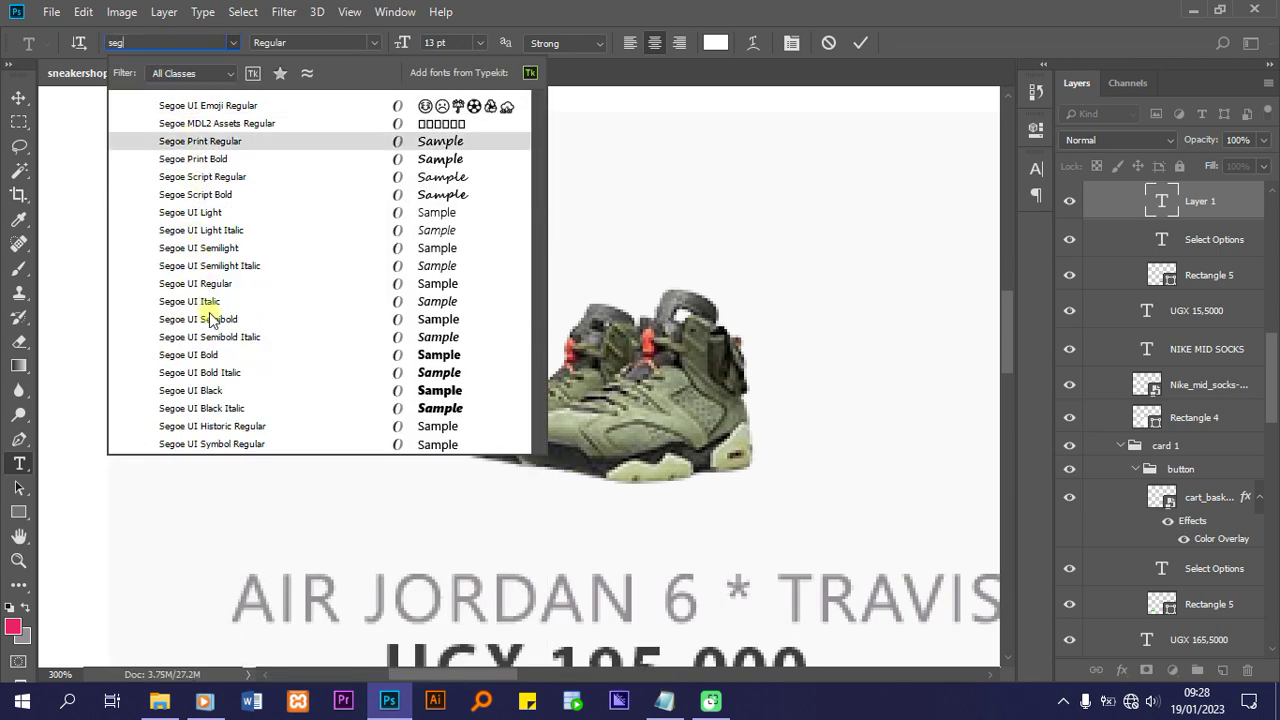
click(210, 320)
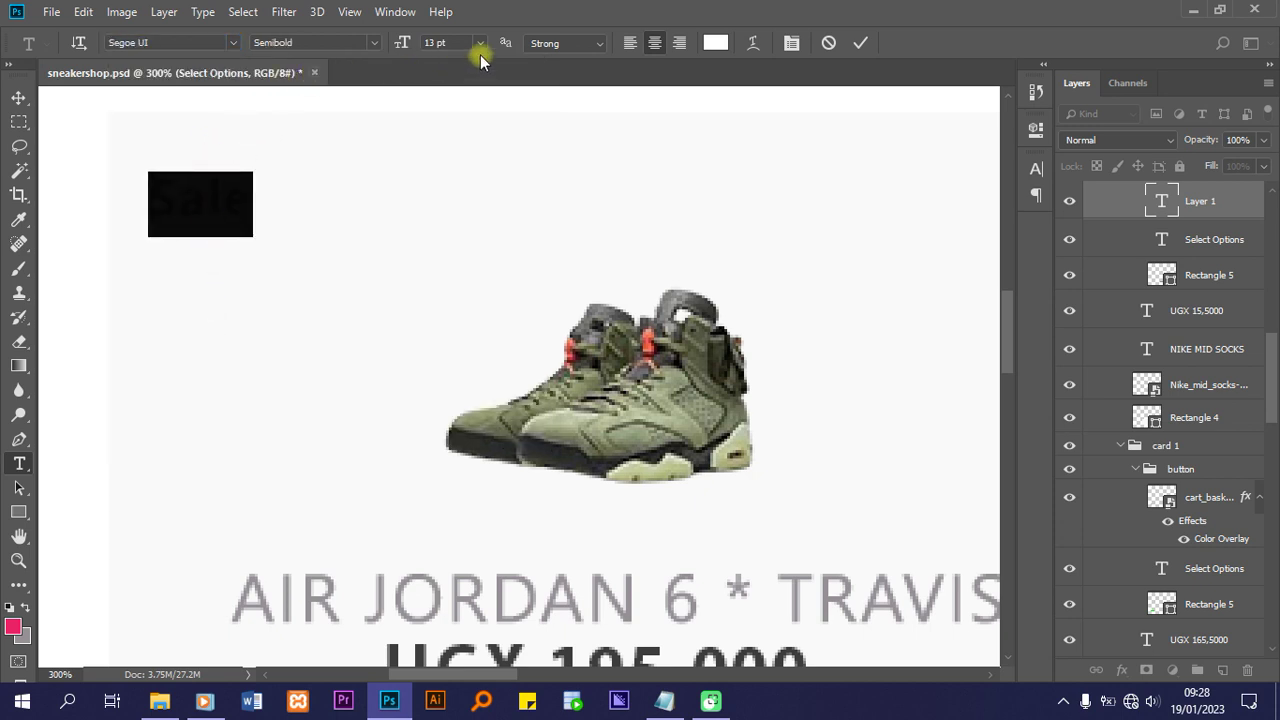
click(716, 43)
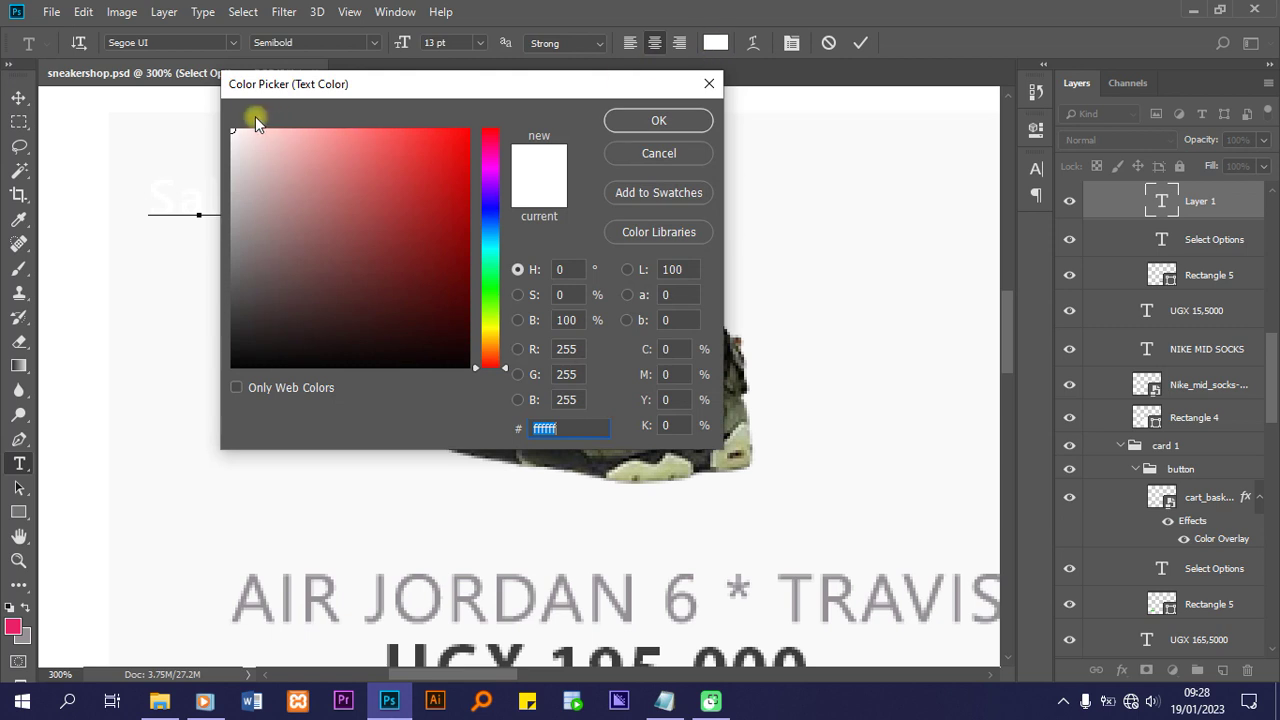
click(624, 121)
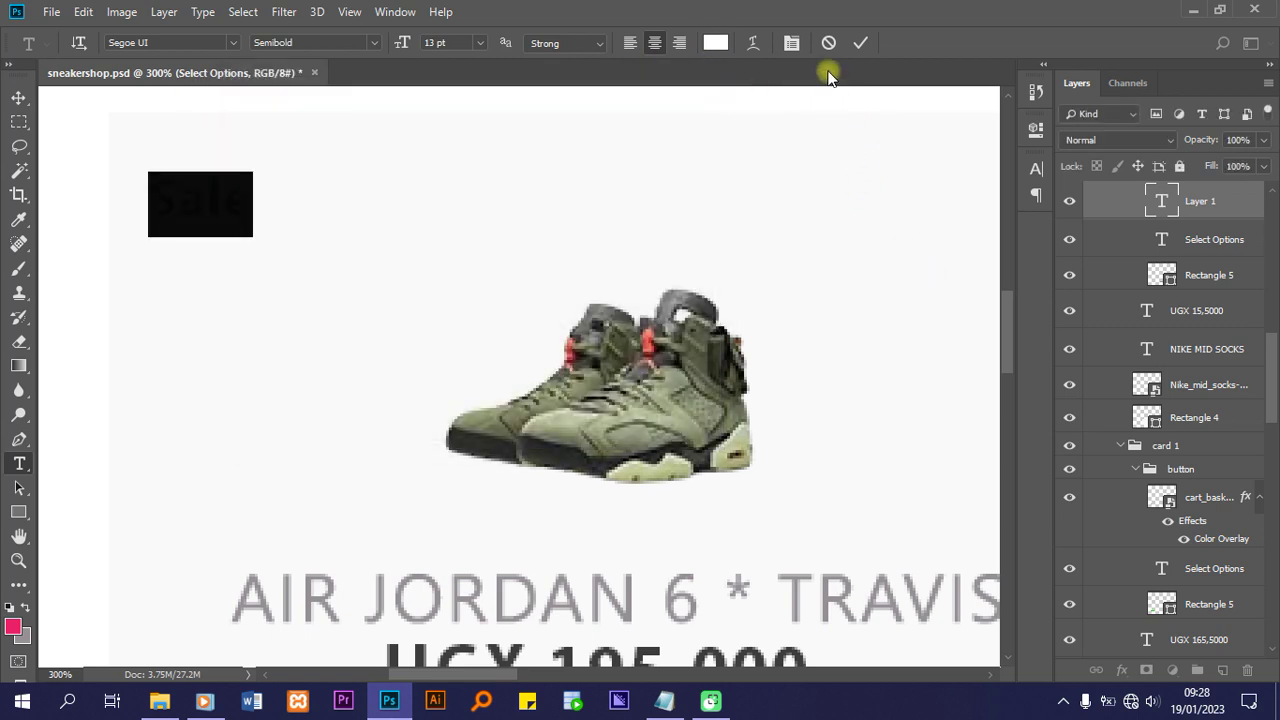
click(858, 42)
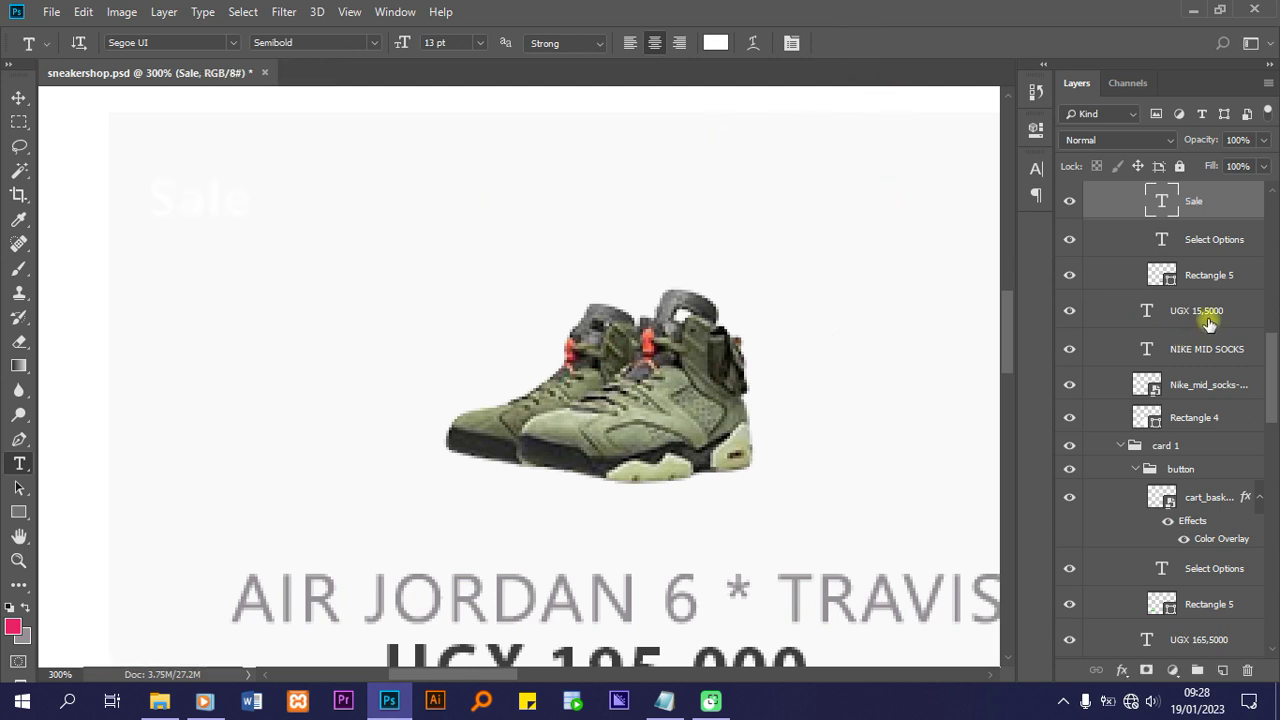
Delete the Sale text layer from card 2's button group and collapse the second row group
scroll(1203, 330, up, 5)
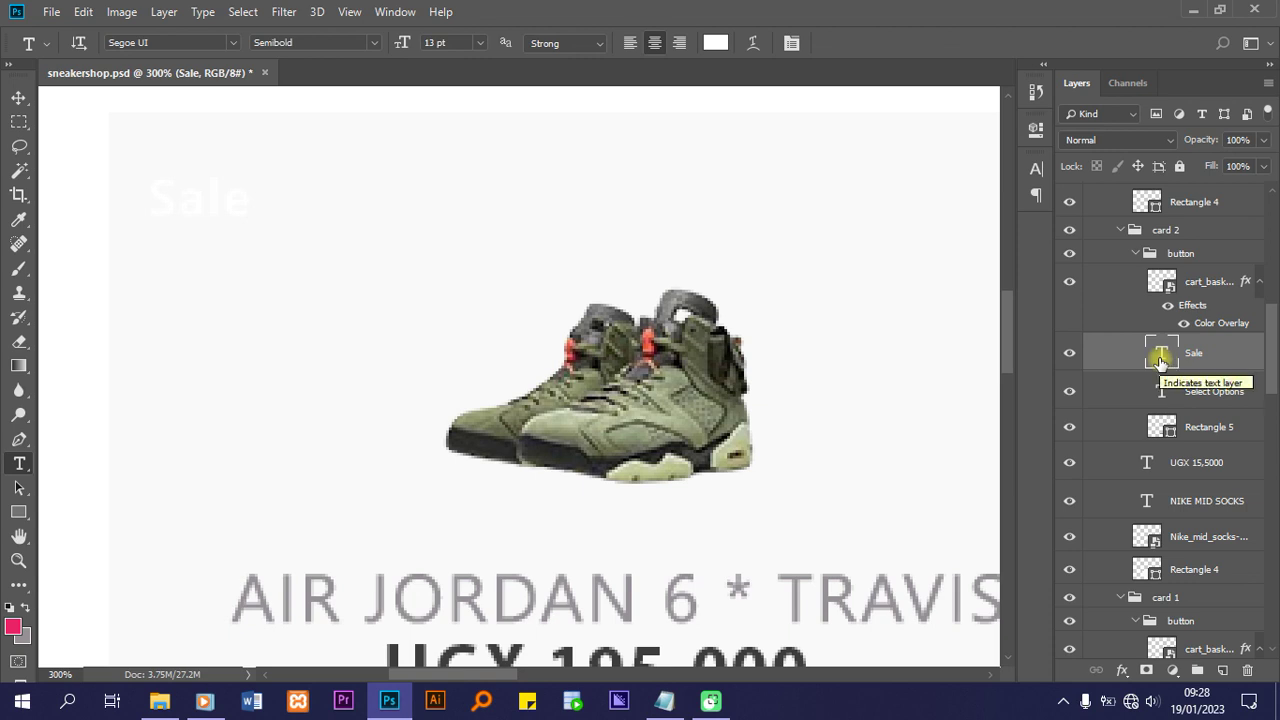
key(Delete)
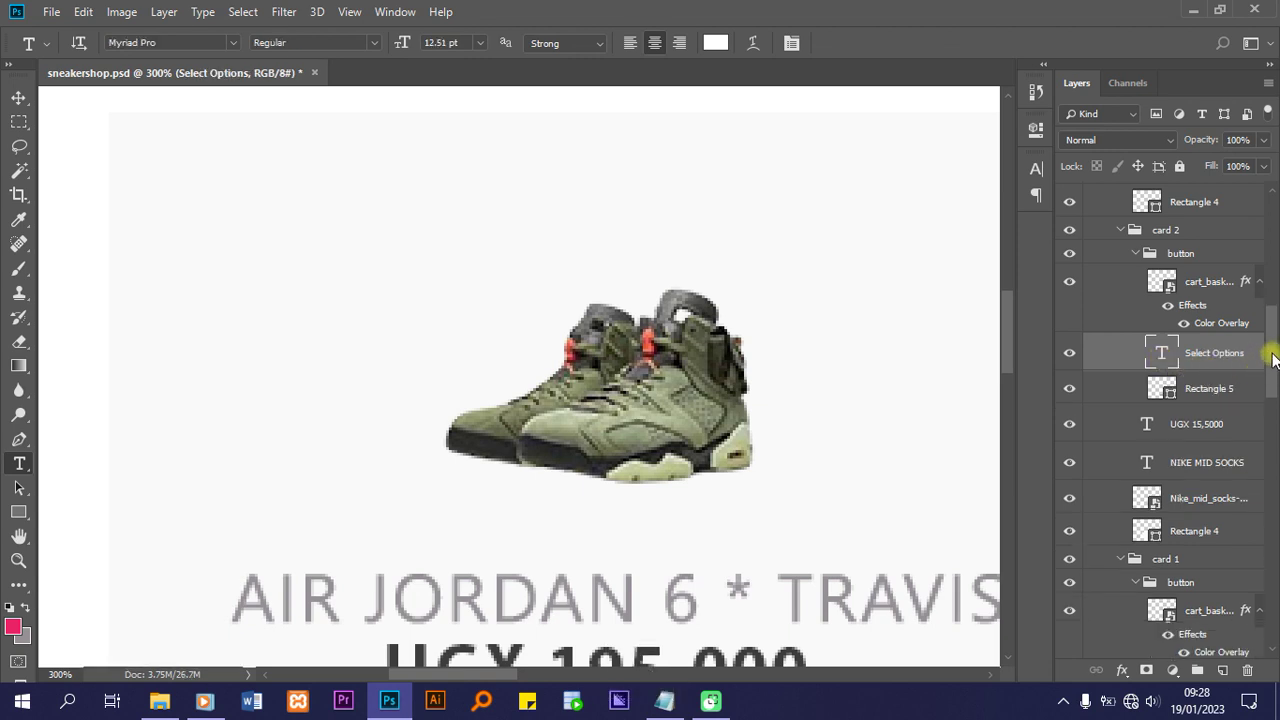
scroll(1270, 355, down, 3)
scroll(1272, 358, up, 8)
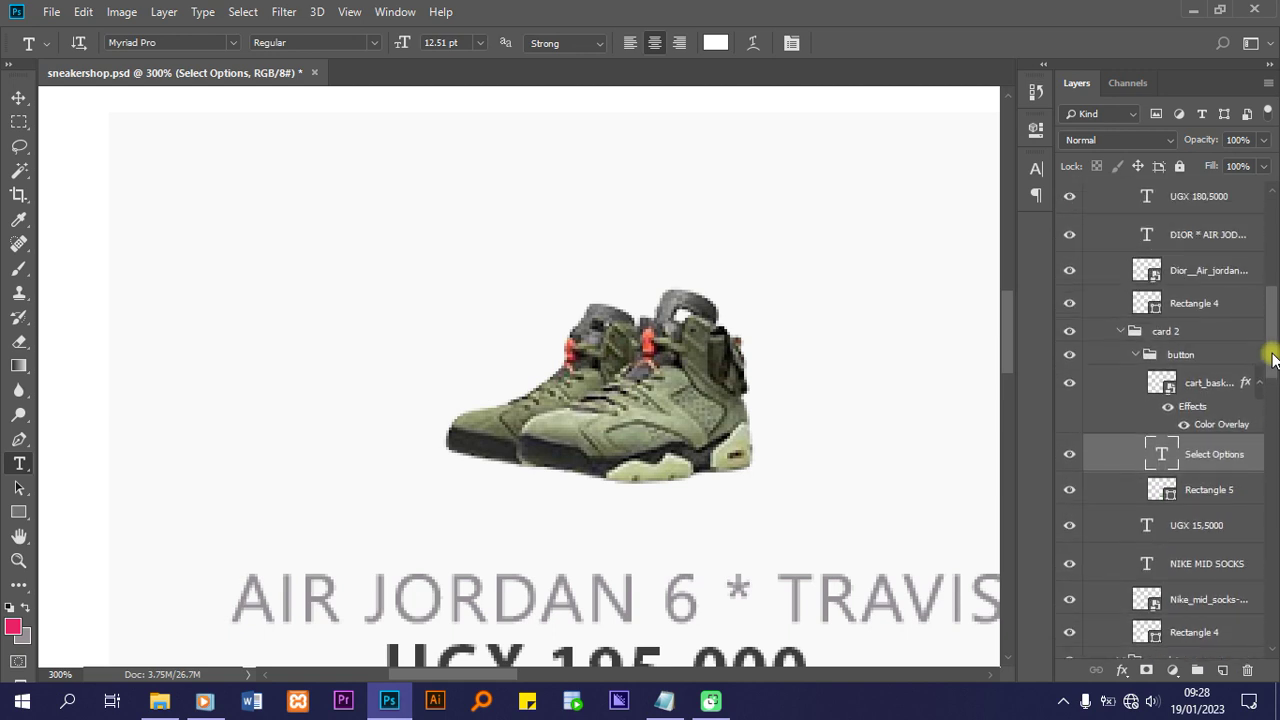
scroll(1273, 358, up, 10)
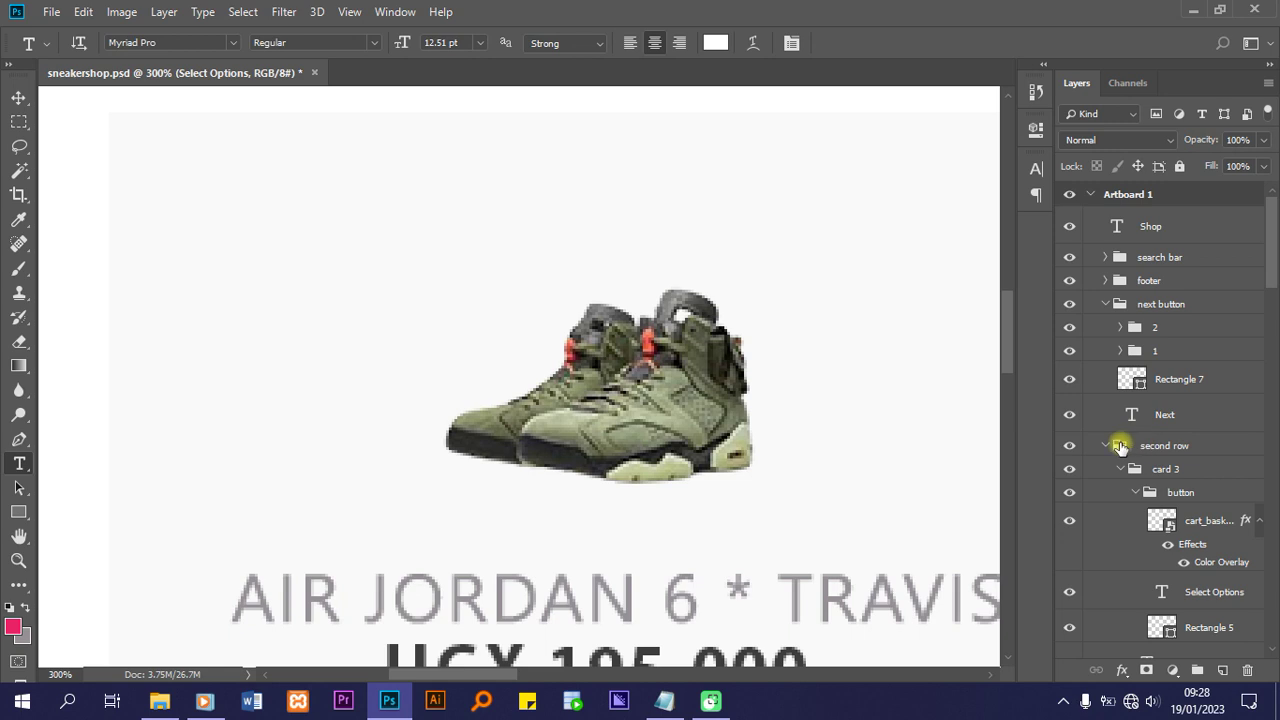
scroll(1120, 443, down, 2)
click(1110, 373)
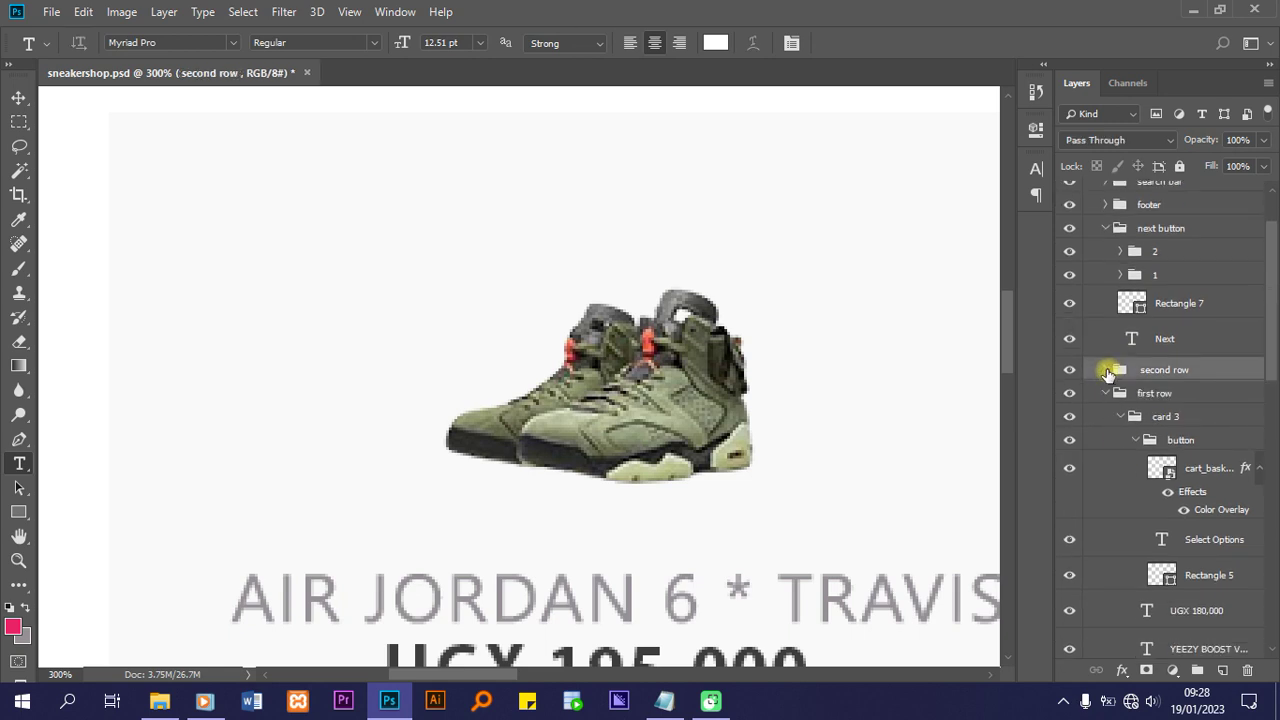
Add the text "Sale" in the upper-left corner of the Air Jordan 6 card, with its layer directly in card 1 above the button group
scroll(1168, 430, down, 3)
scroll(1170, 430, down, 9)
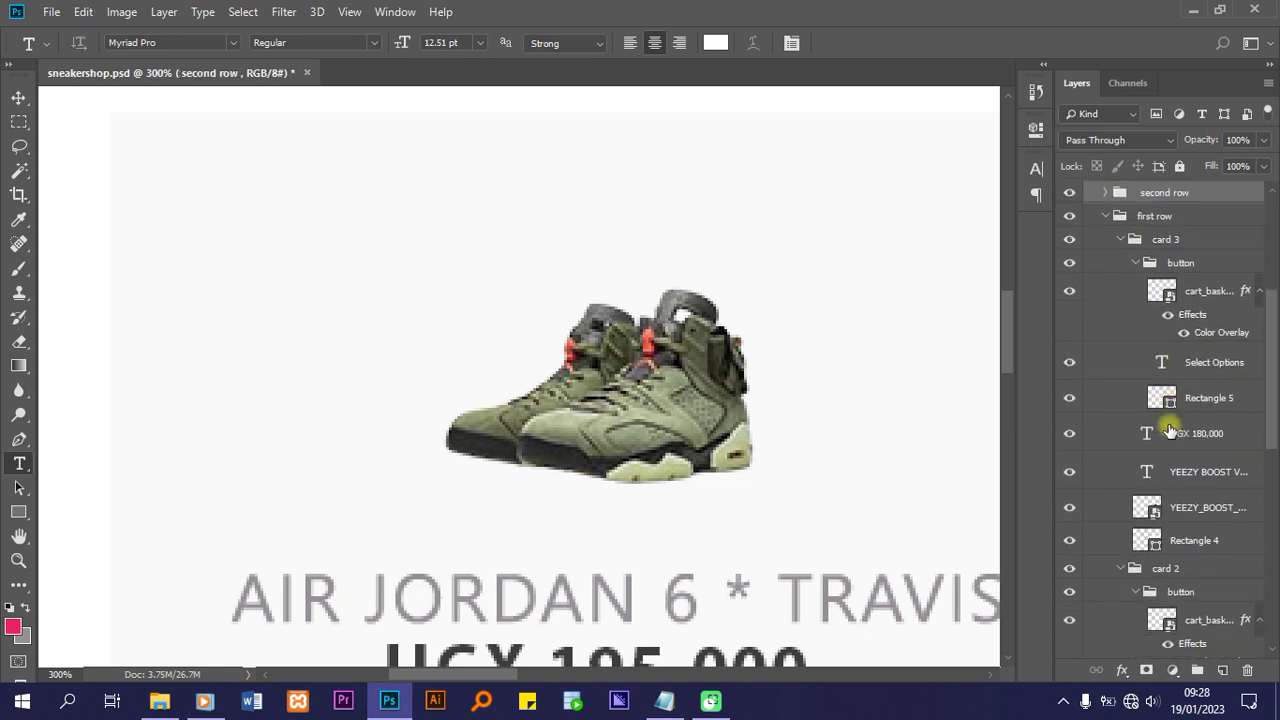
scroll(1168, 430, down, 3)
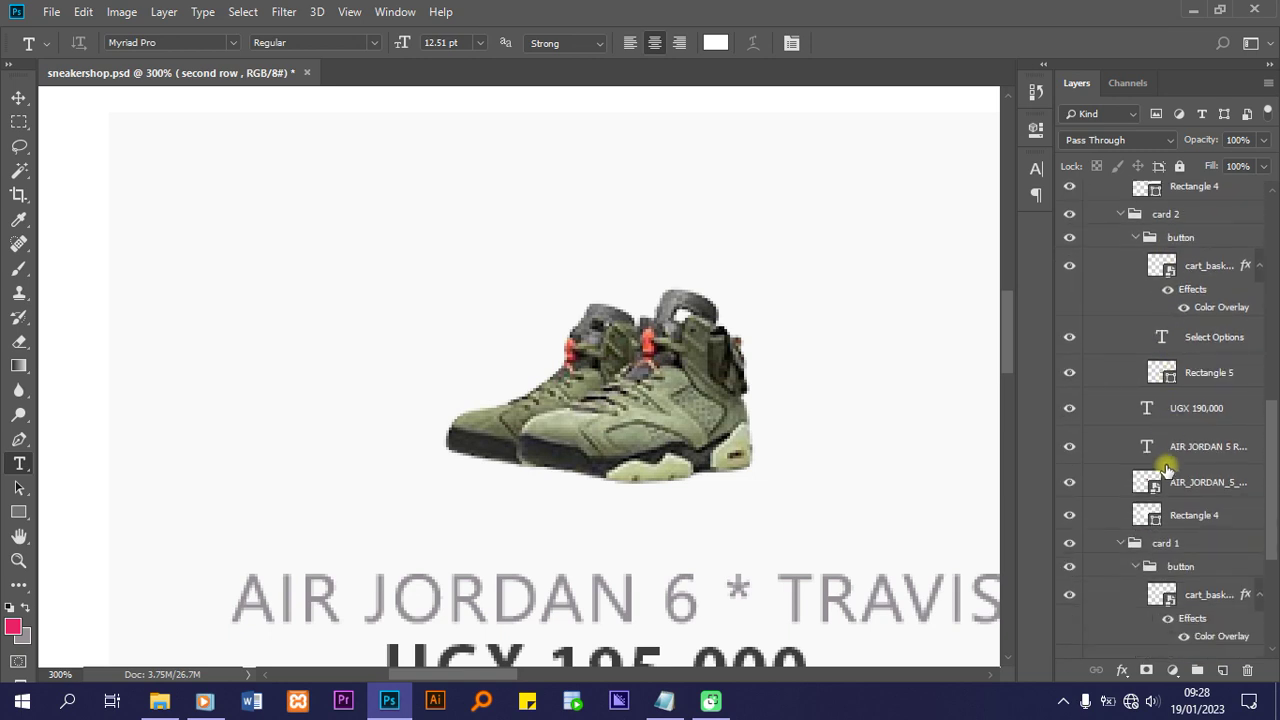
click(1145, 566)
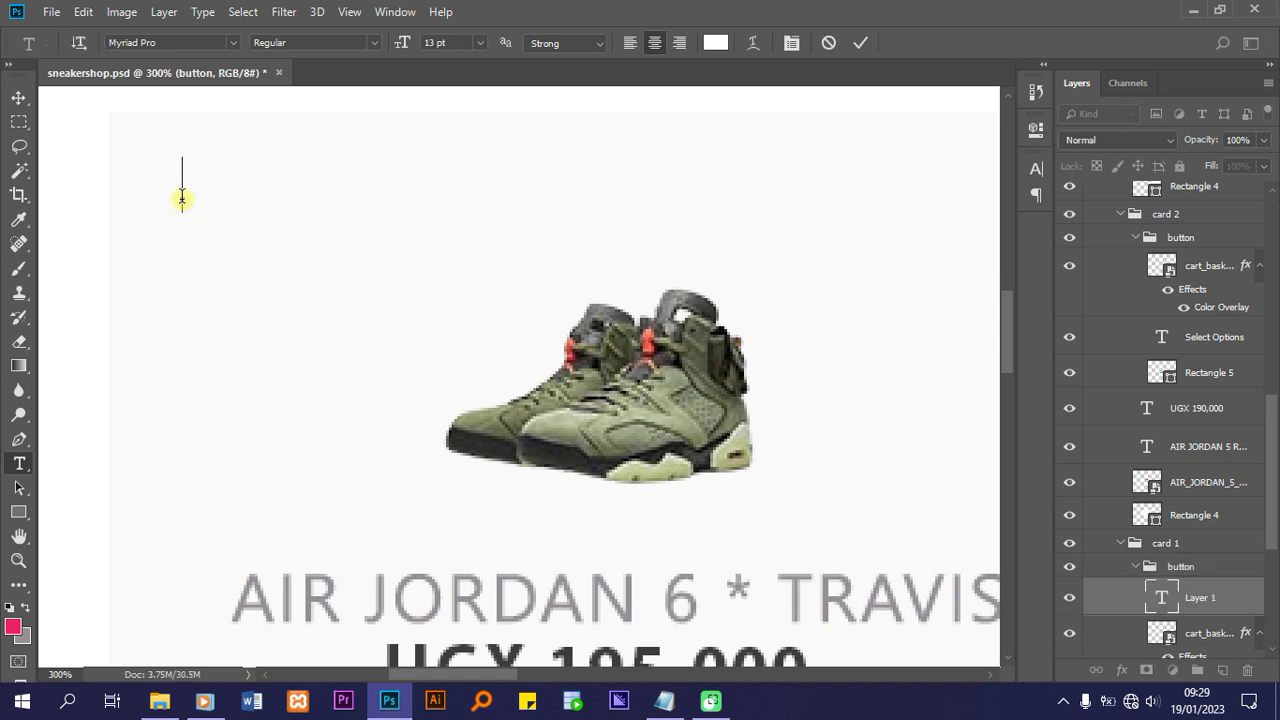
text(Sale)
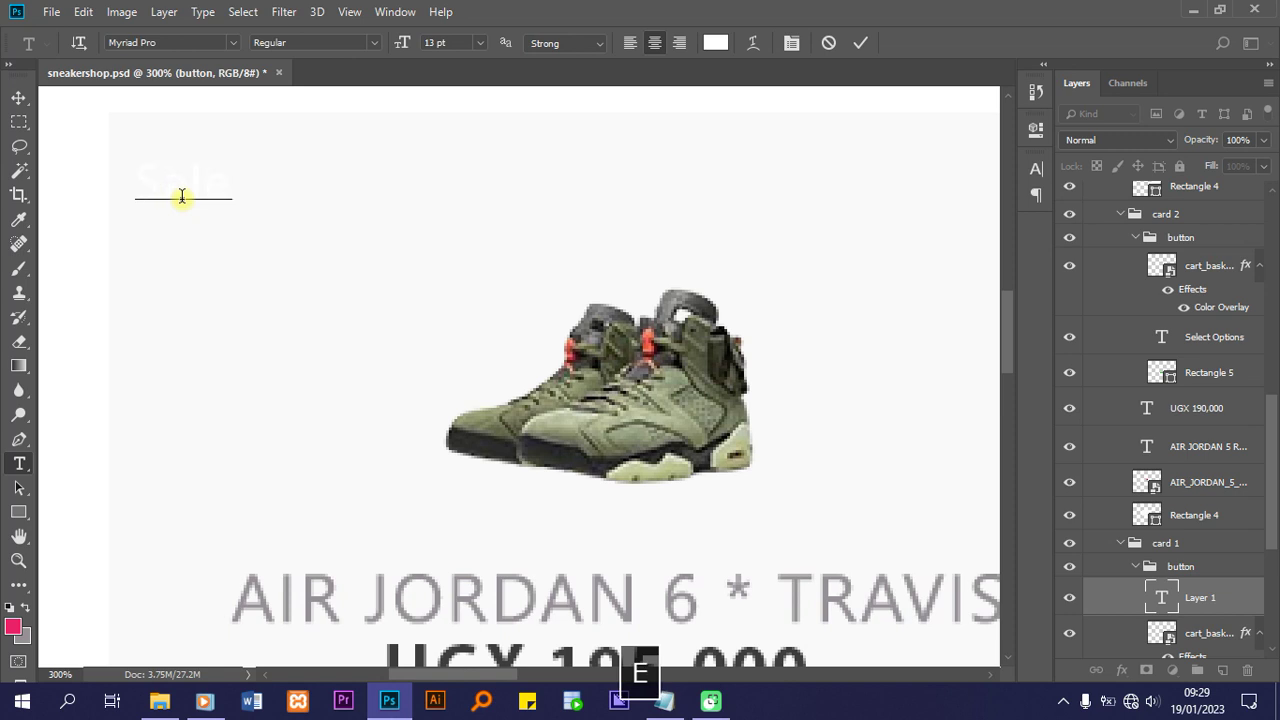
drag(225, 240, 268, 244)
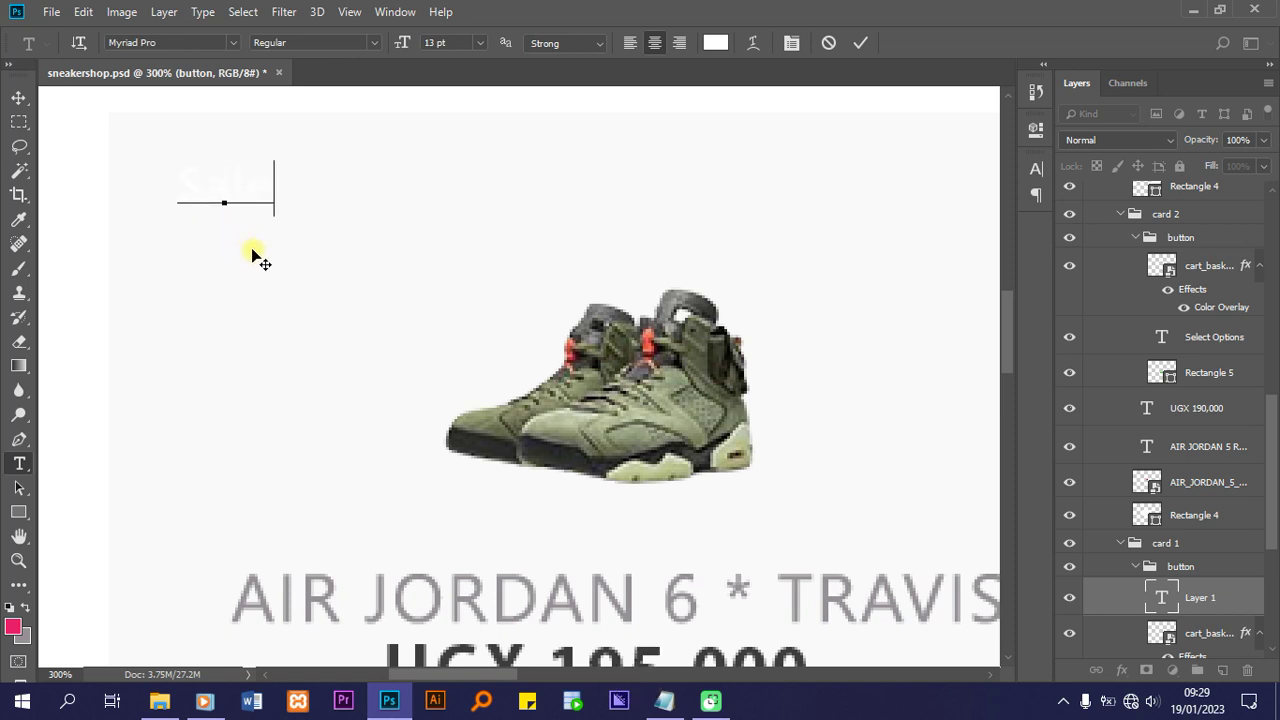
click(860, 42)
drag(1172, 600, 1165, 566)
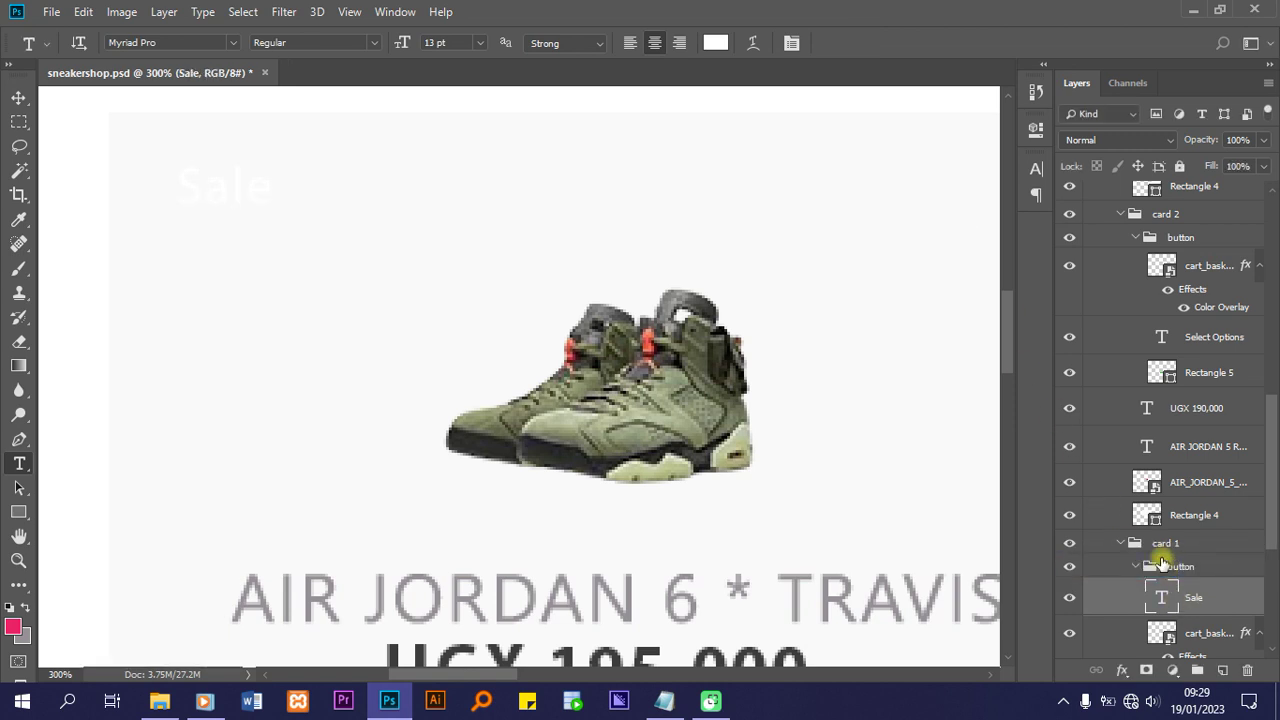
key(ctrl+bracketright)
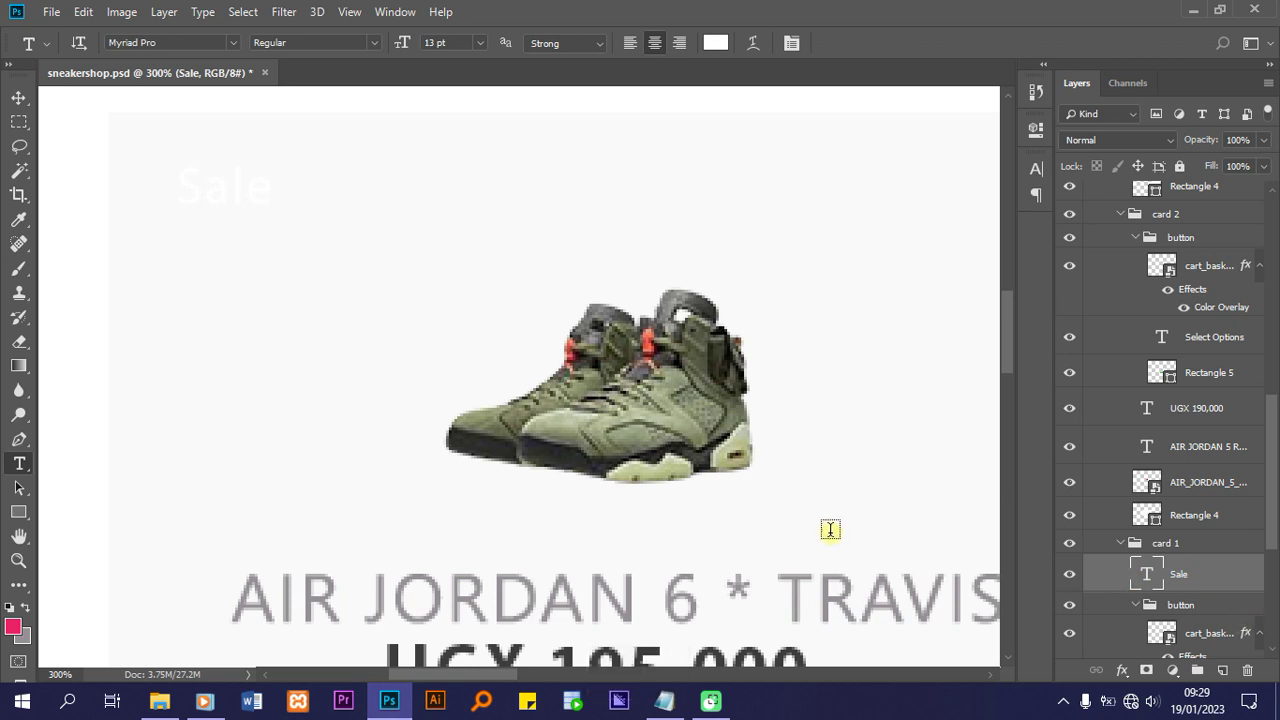
Choose the Rounded Rectangle tool and set its corner radius to 25 px
click(18, 512)
right_click(18, 512)
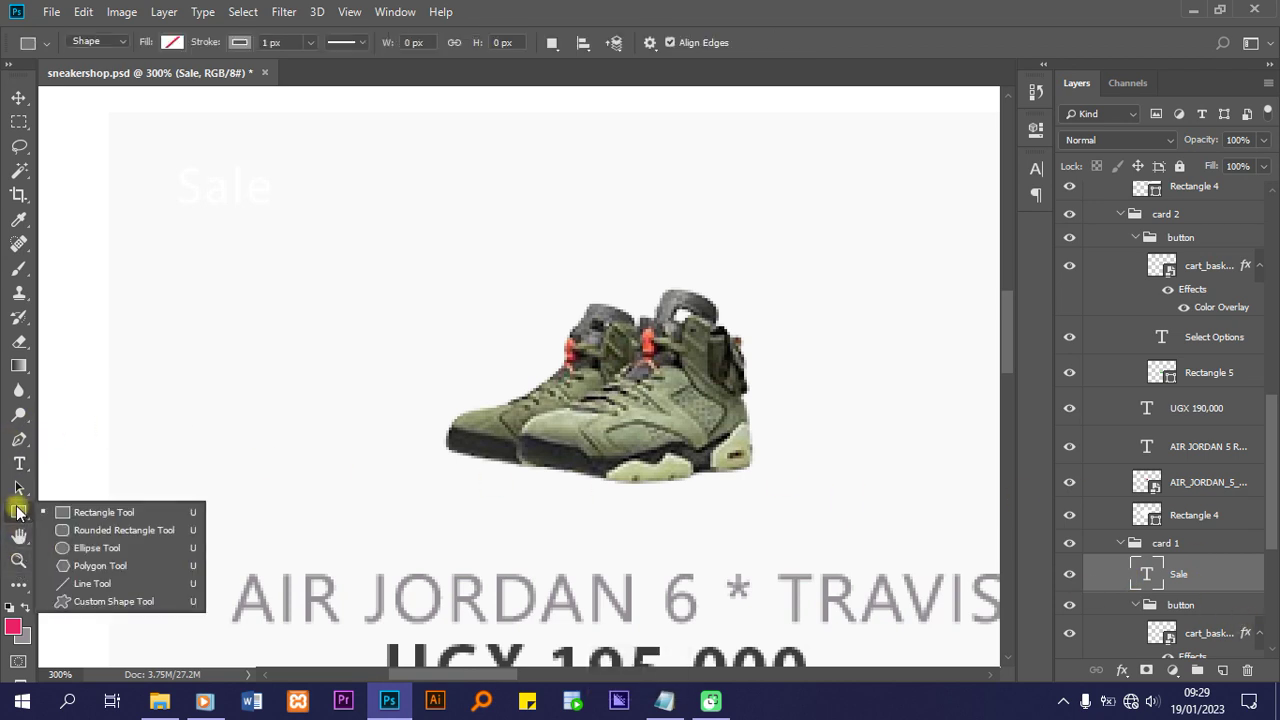
click(80, 529)
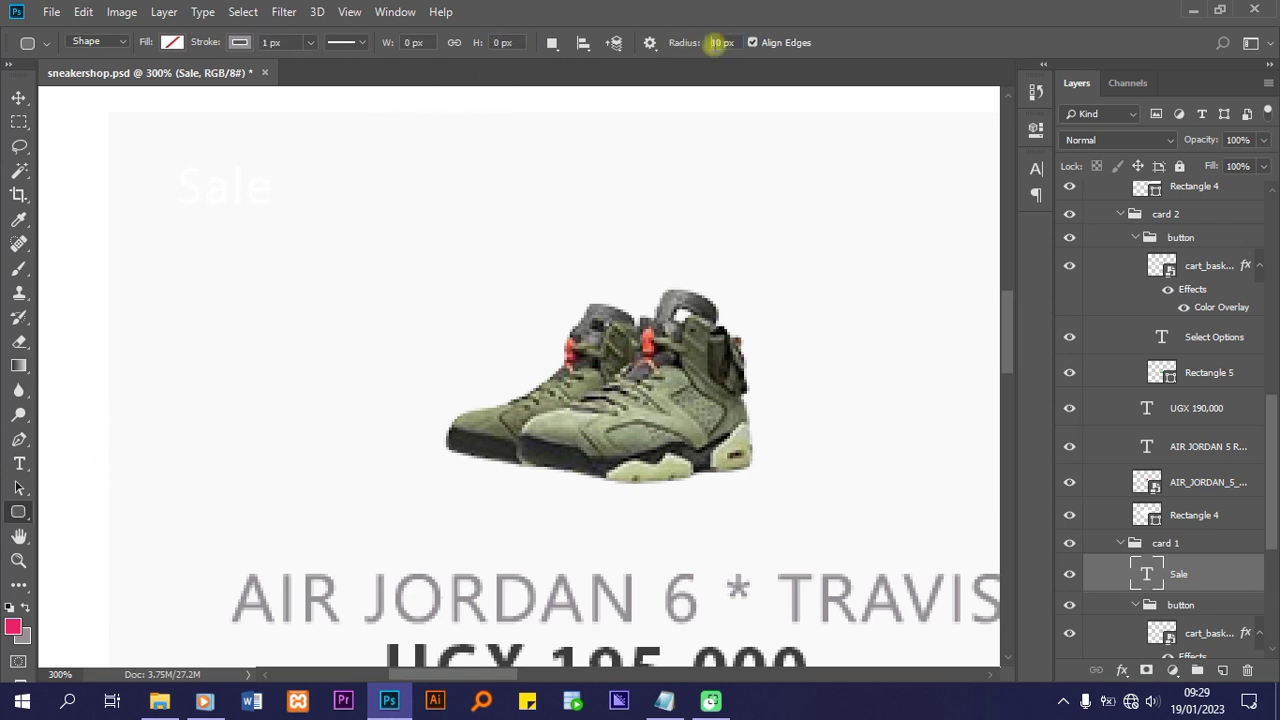
key(Delete)
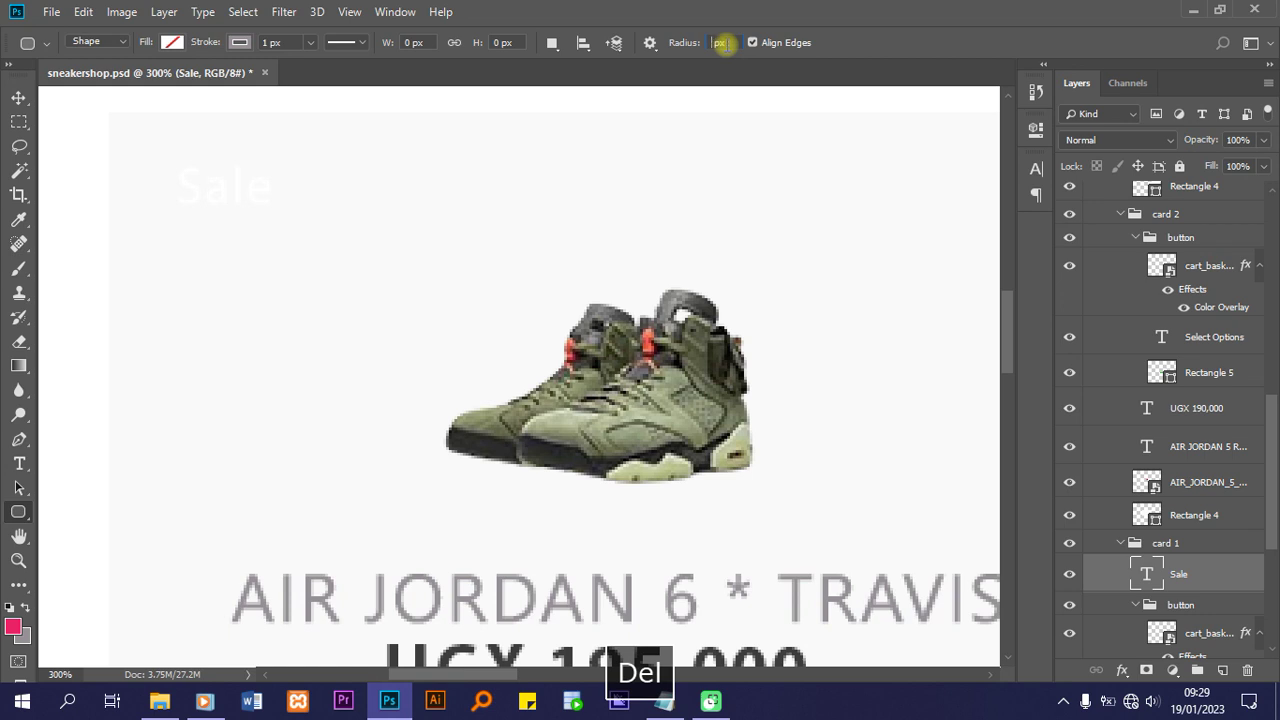
text(25)
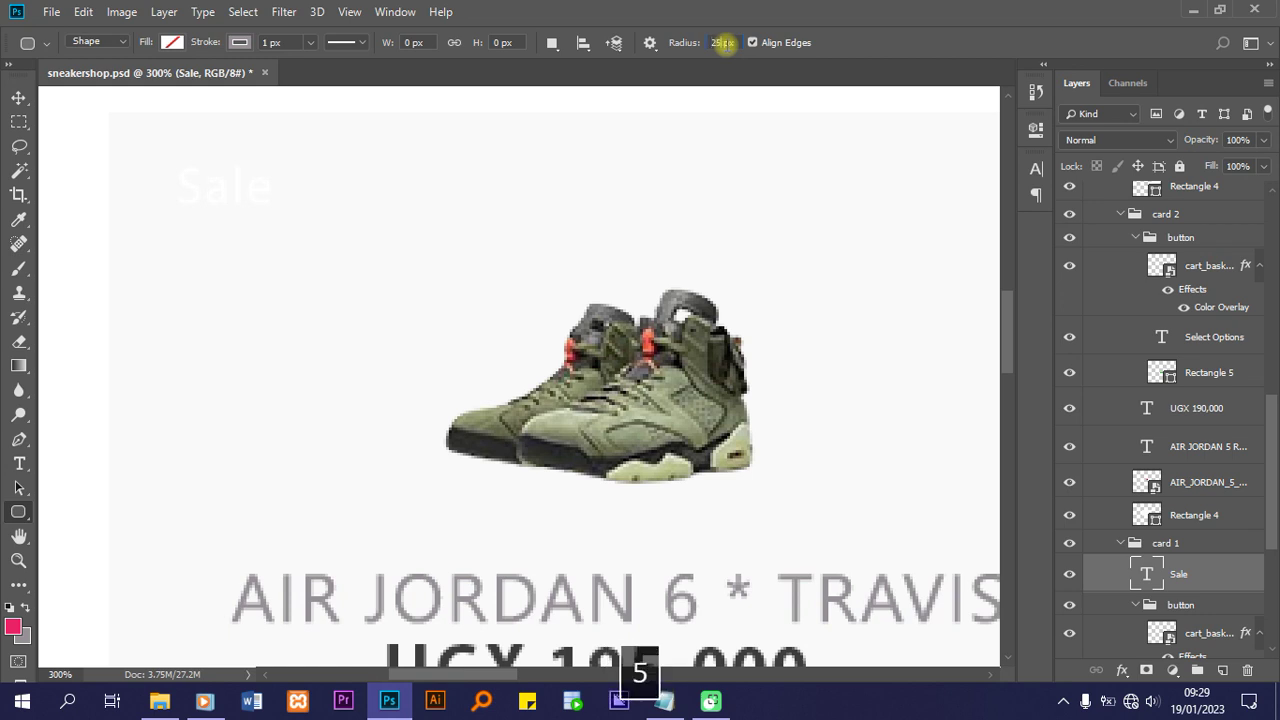
key(Return)
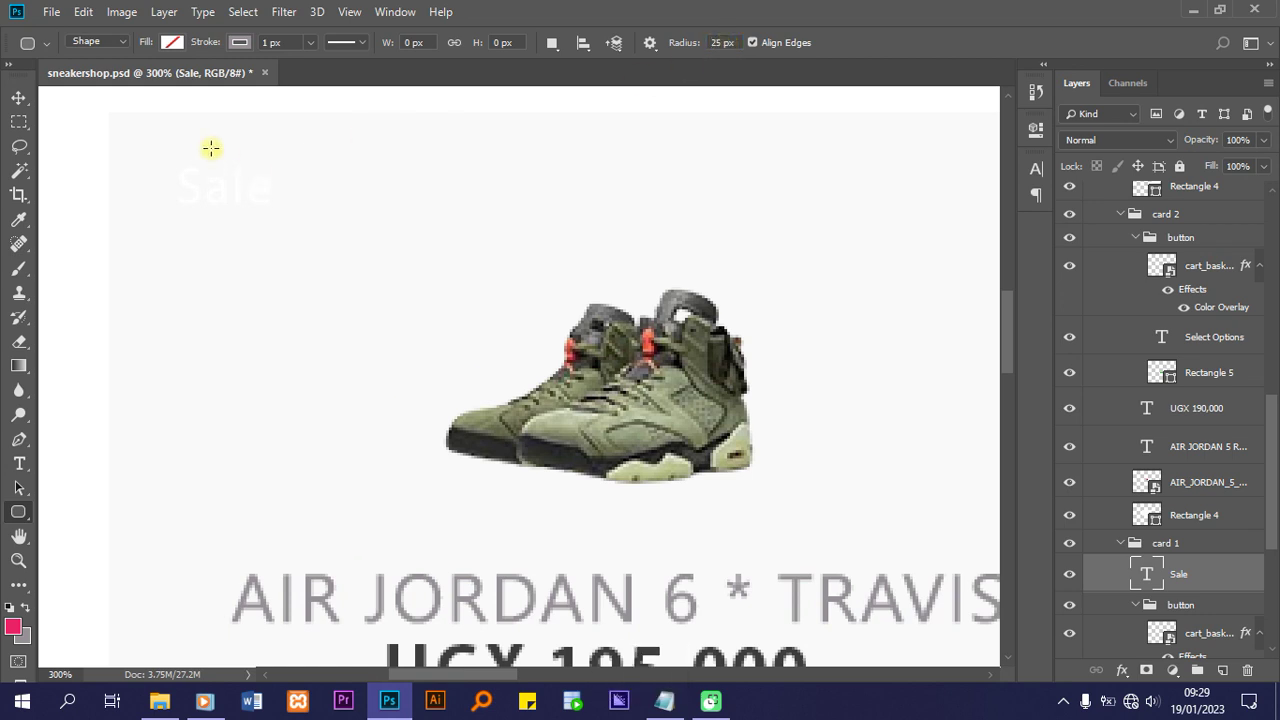
Set the rounded rectangle to no stroke and a pink e91e63 fill
click(237, 44)
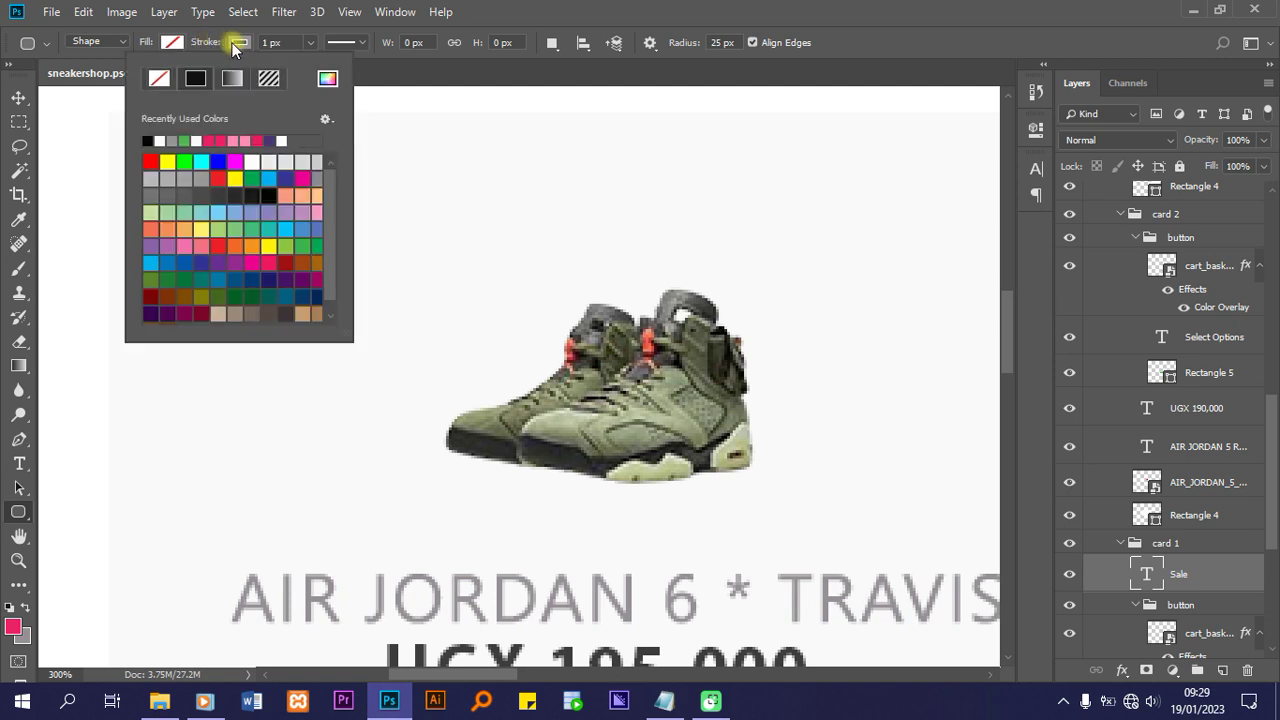
click(163, 78)
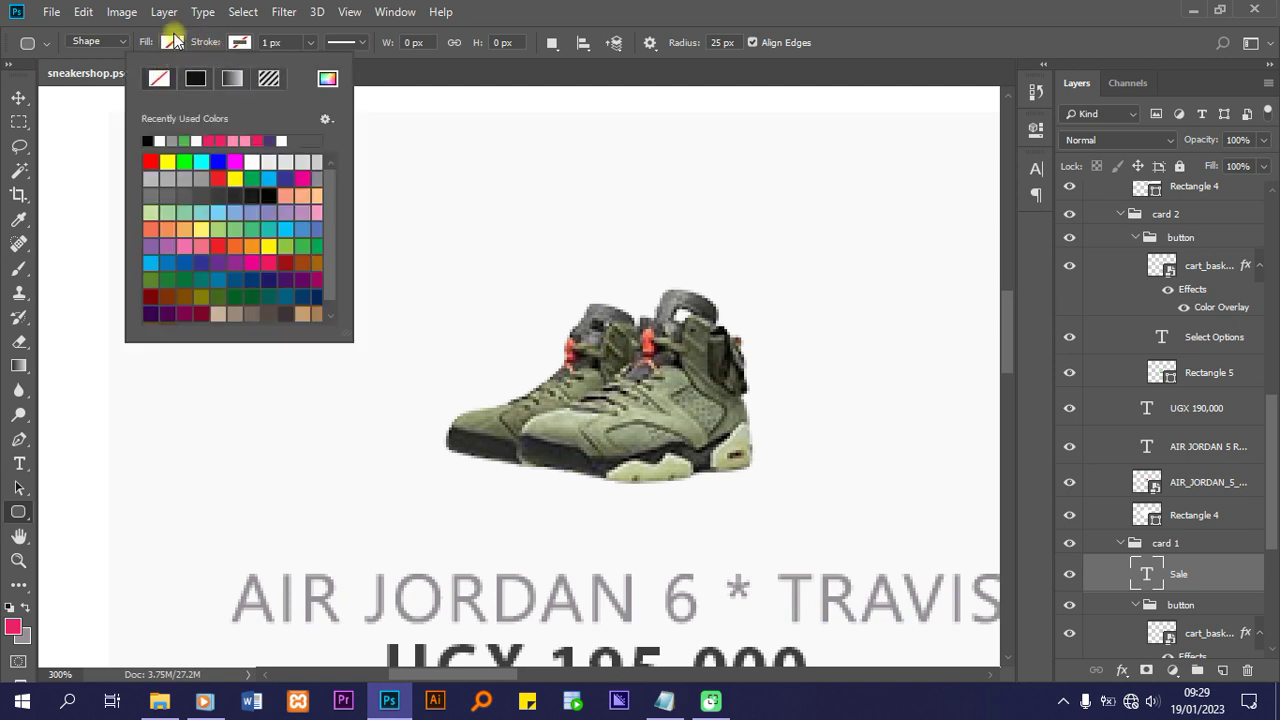
click(173, 40)
click(173, 40)
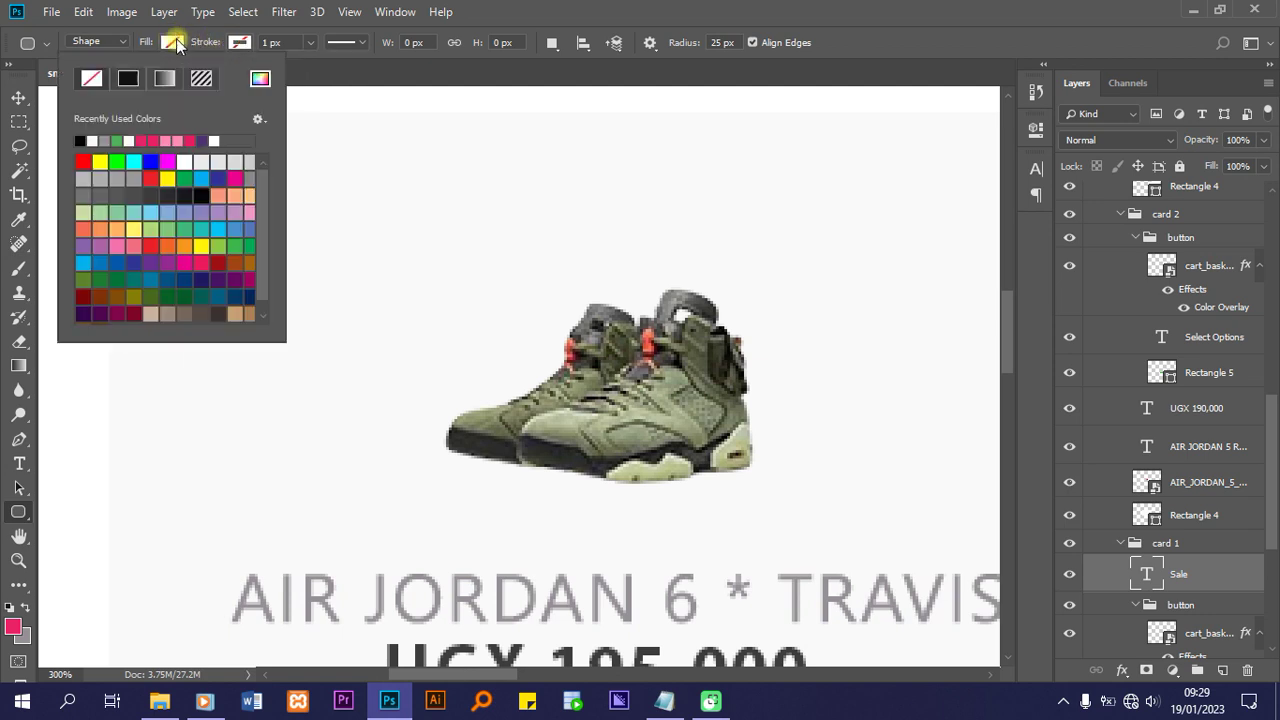
click(258, 80)
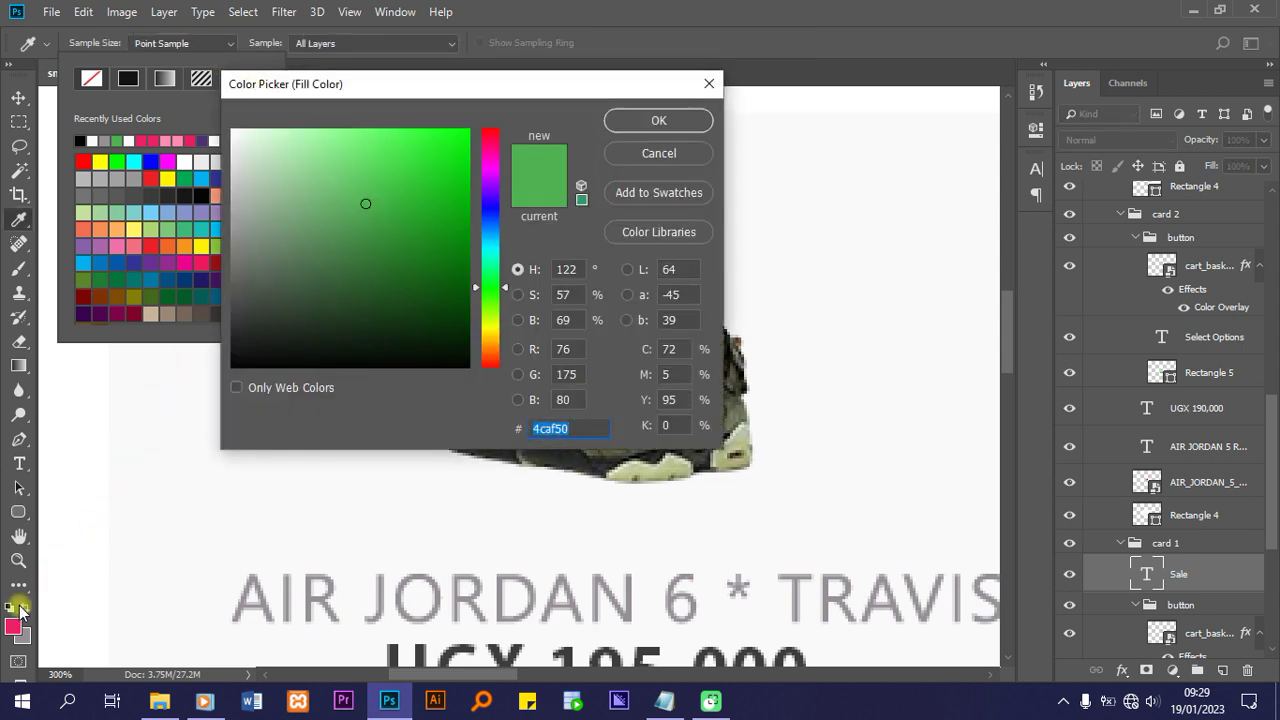
text(e91e63)
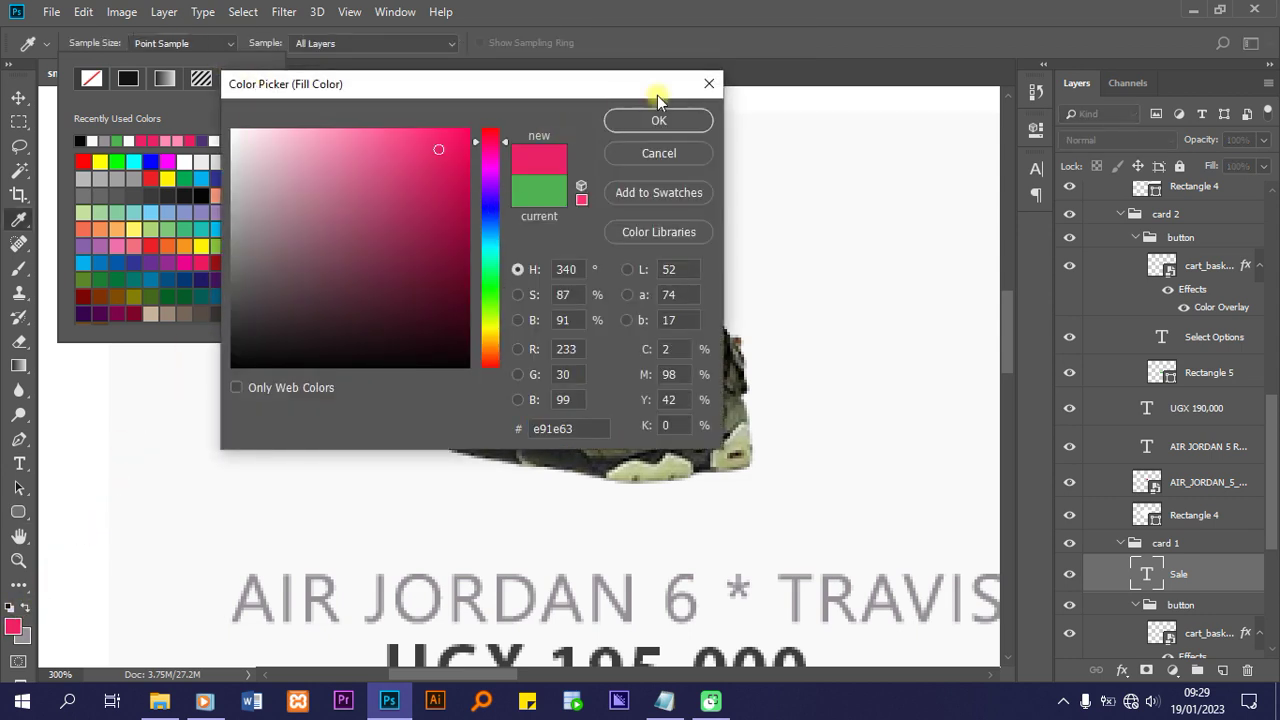
key(ctrl+a)
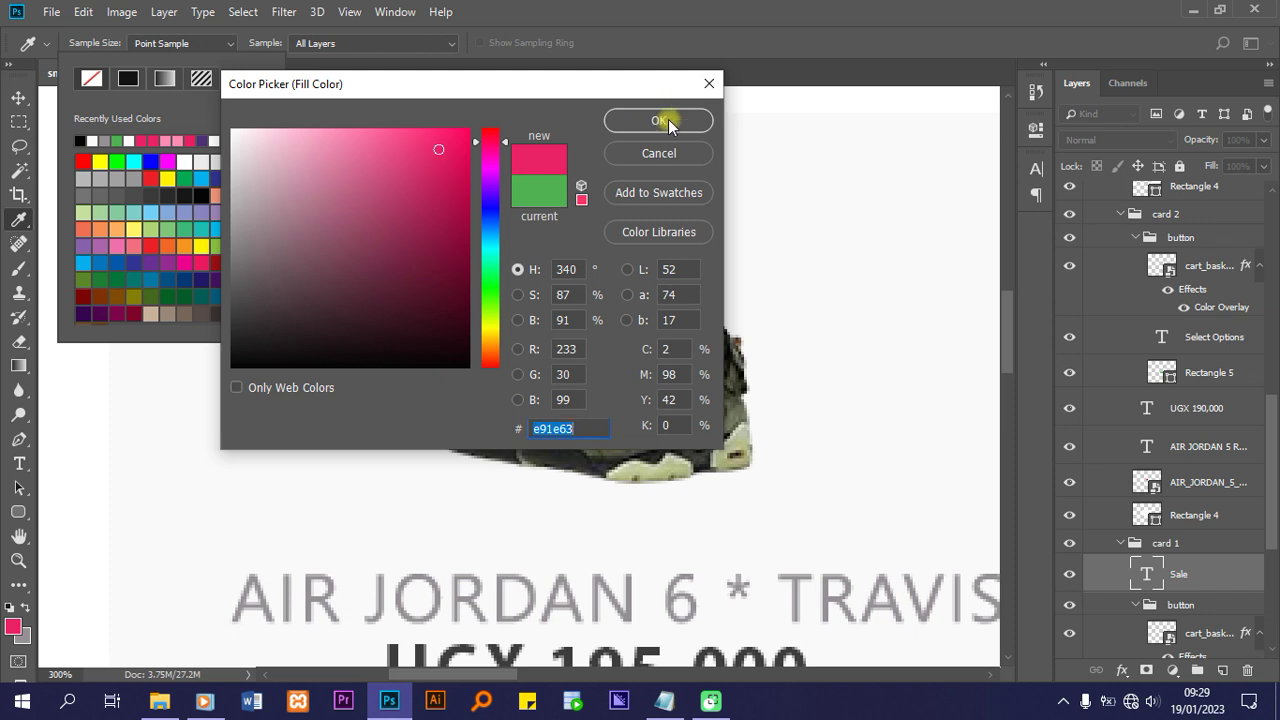
click(659, 117)
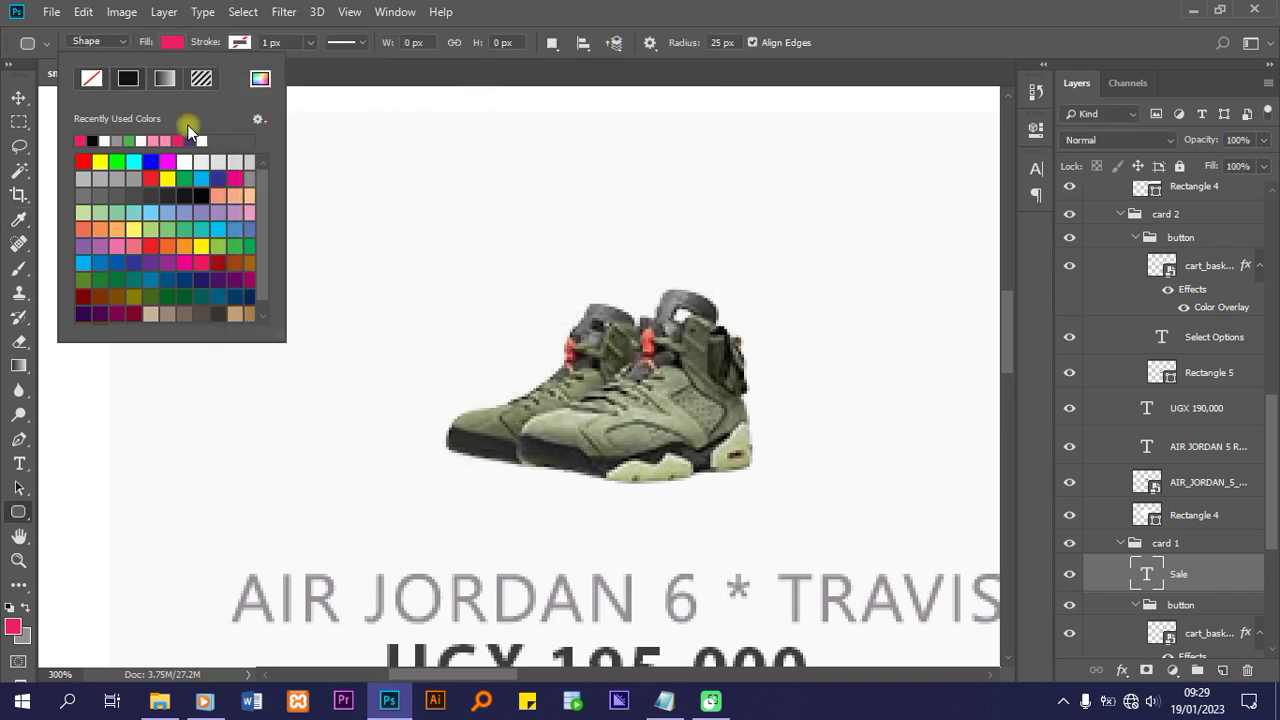
click(685, 8)
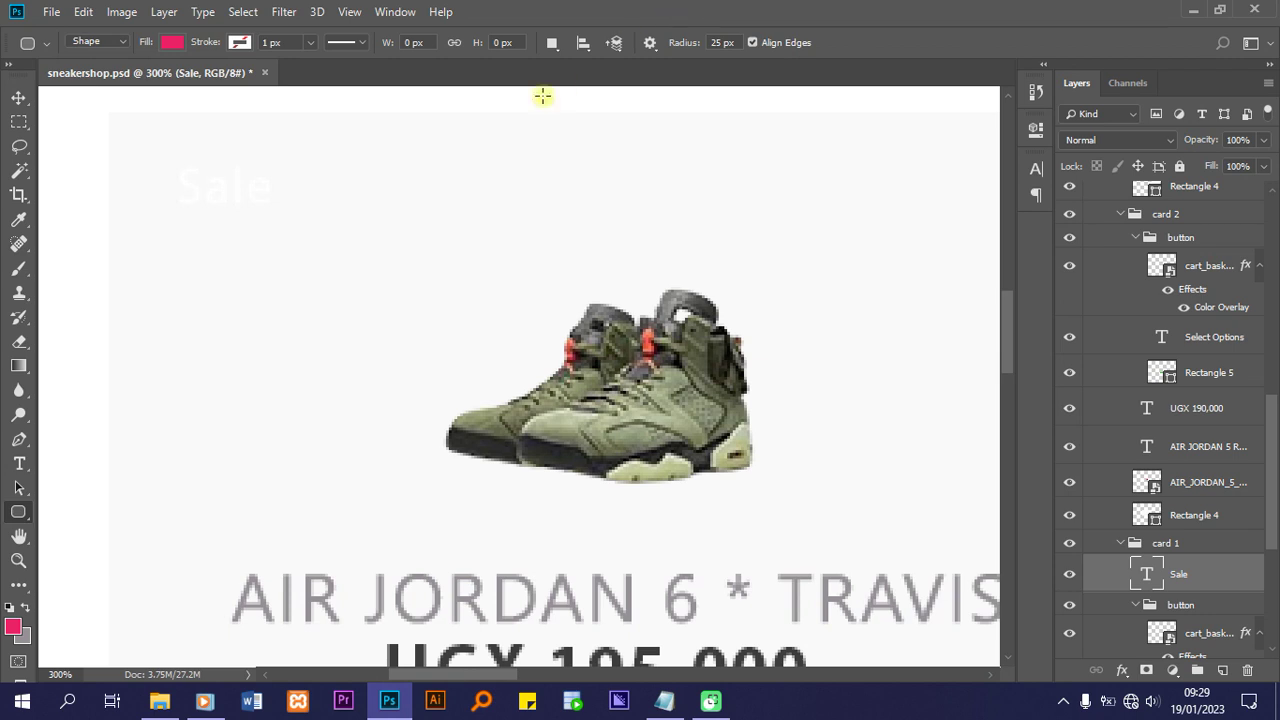
drag(163, 151, 314, 218)
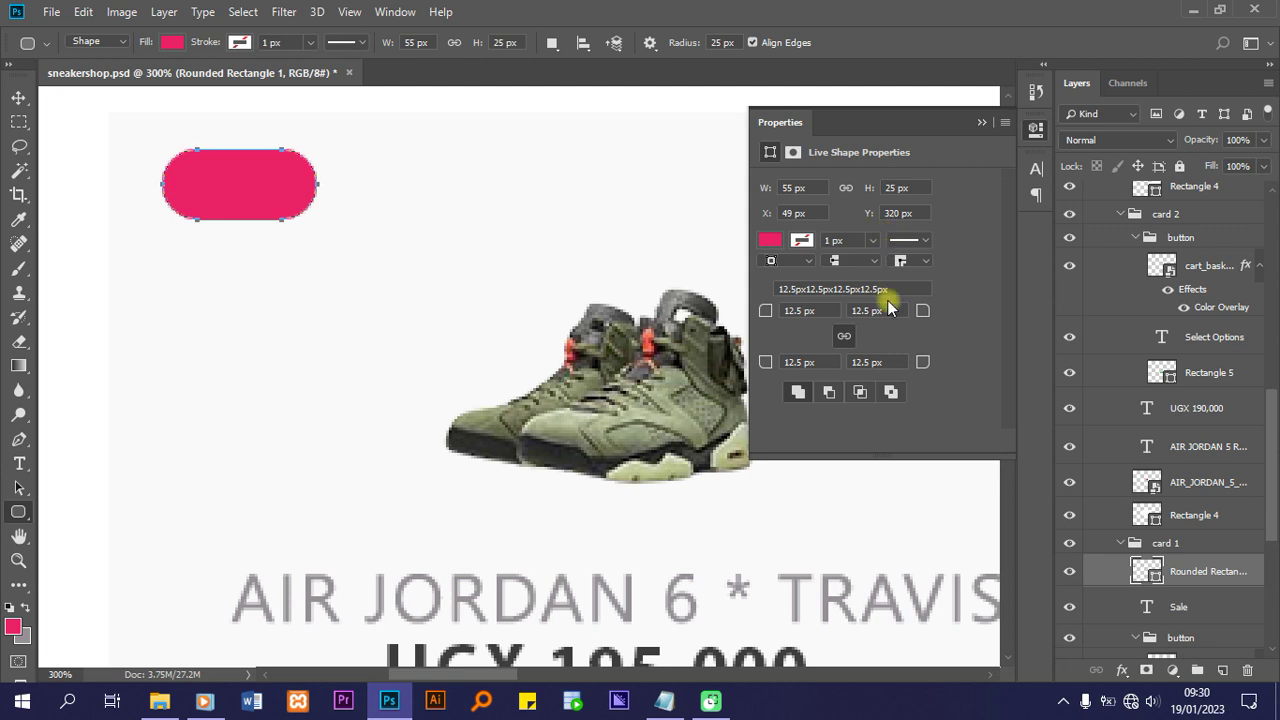
click(981, 123)
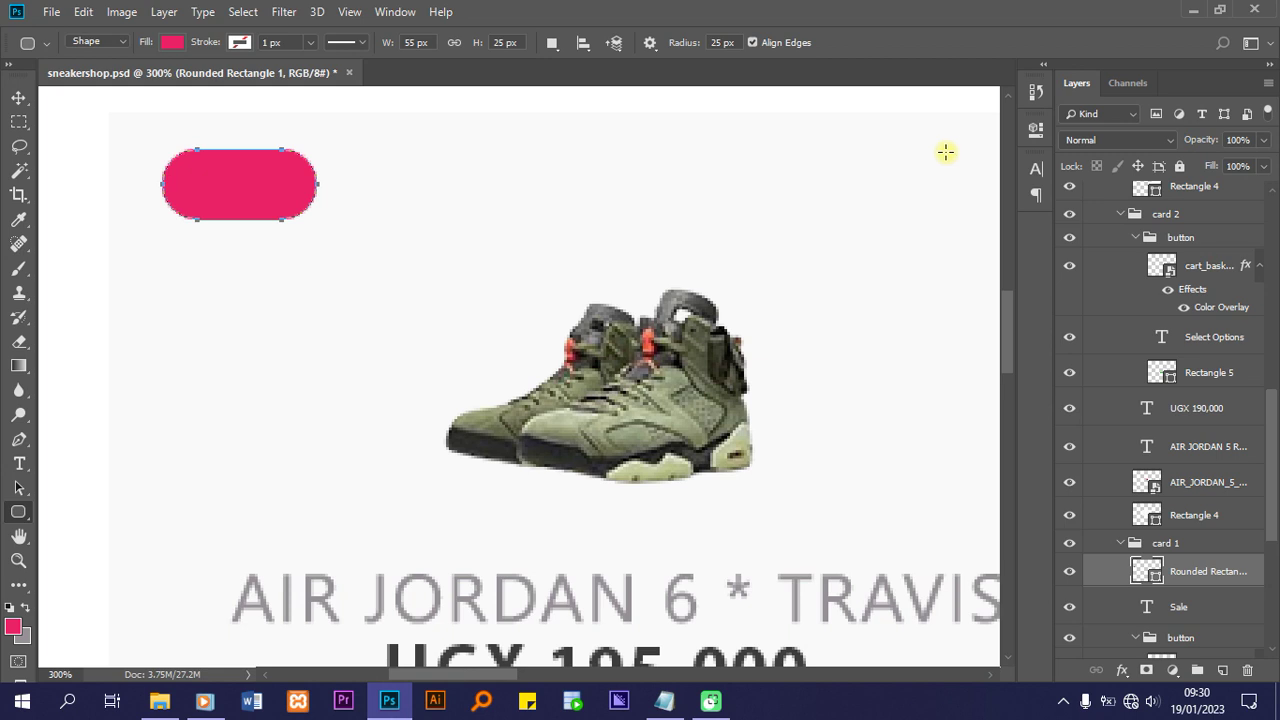
key(Delete)
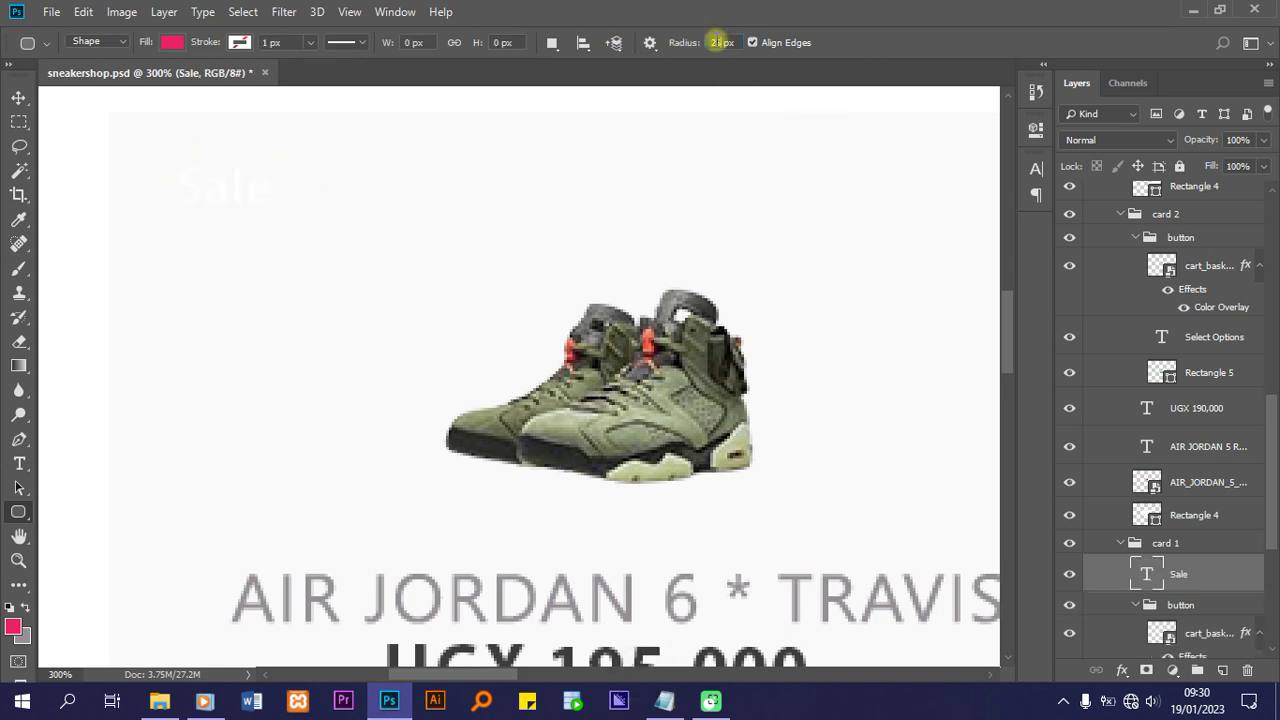
key(BackSpace)
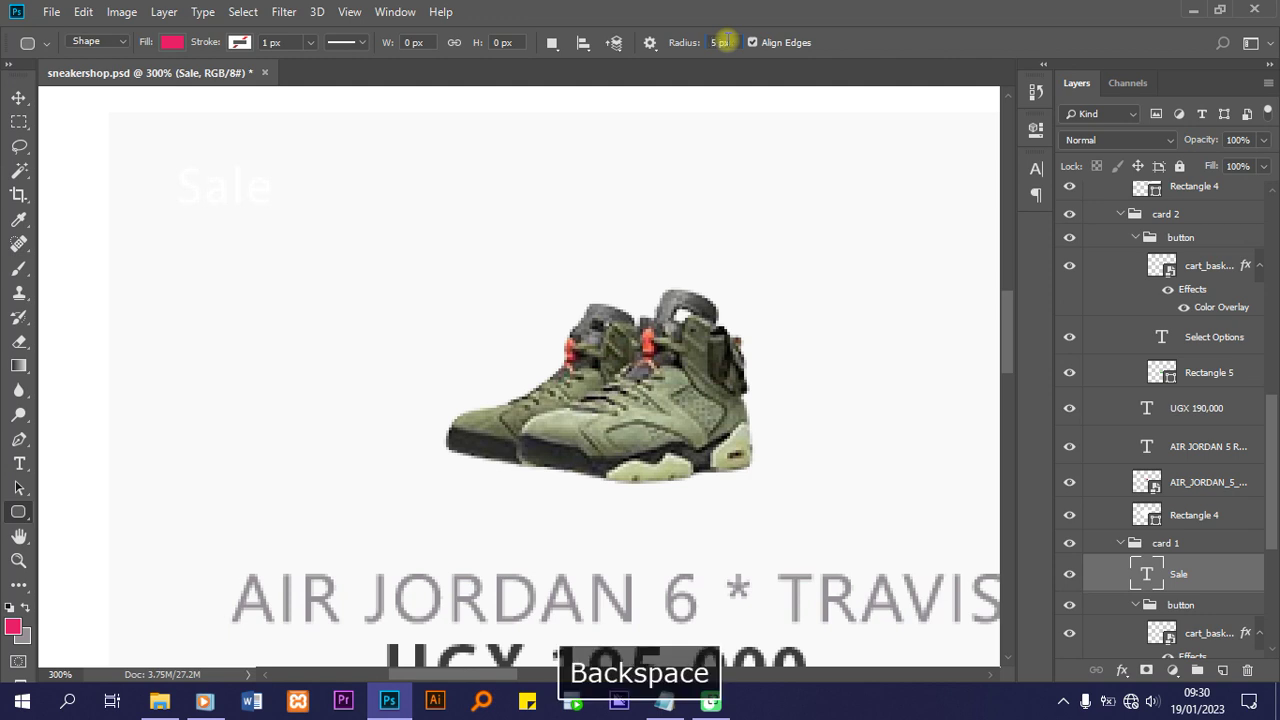
text(1)
key(Return)
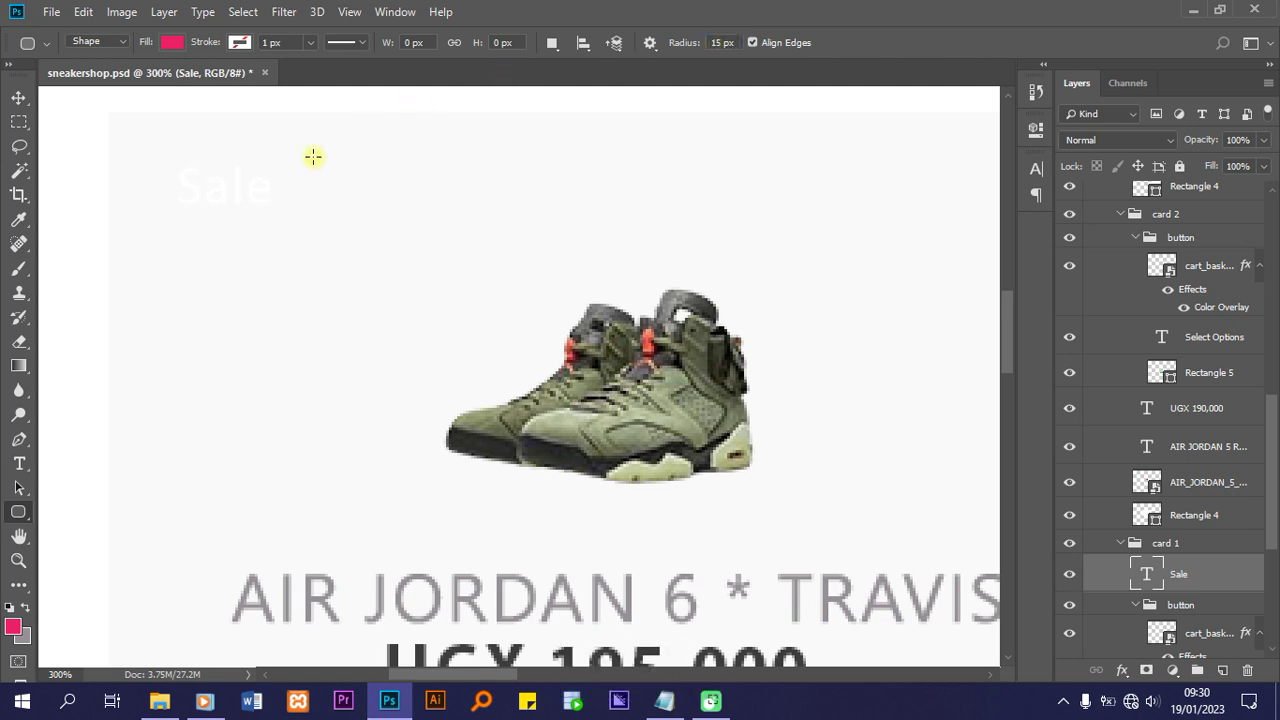
drag(179, 157, 270, 204)
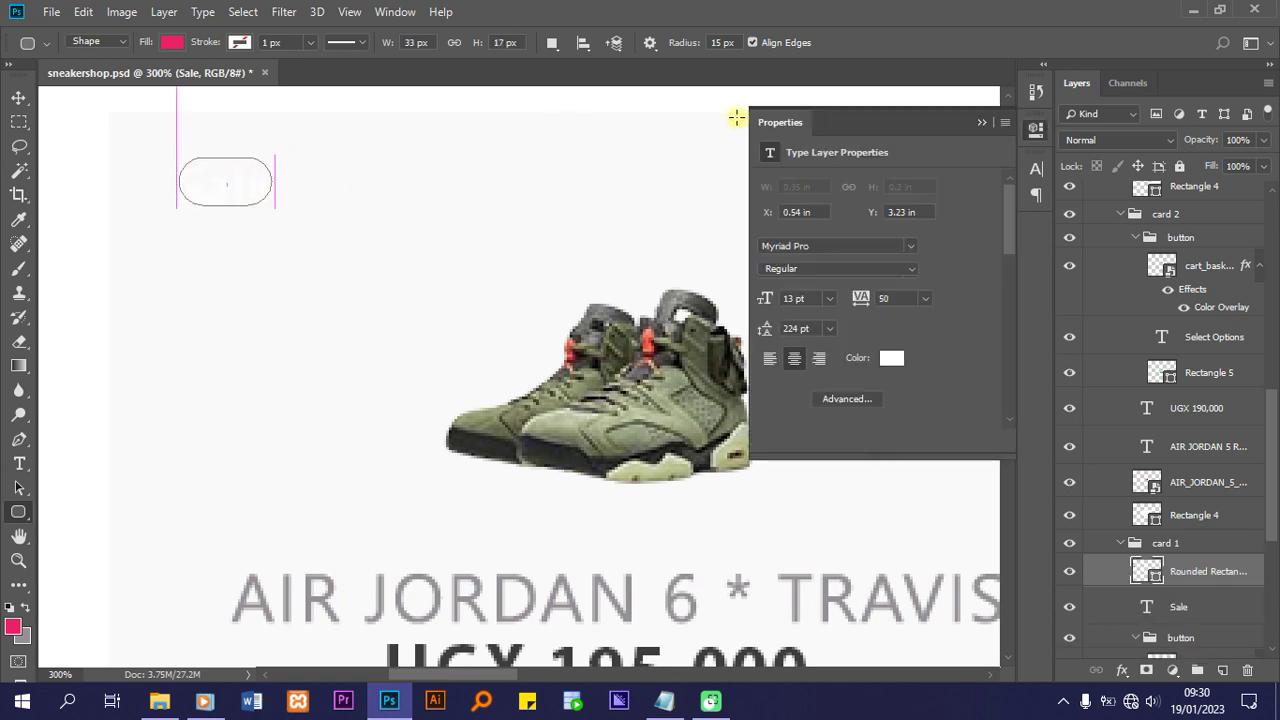
click(983, 120)
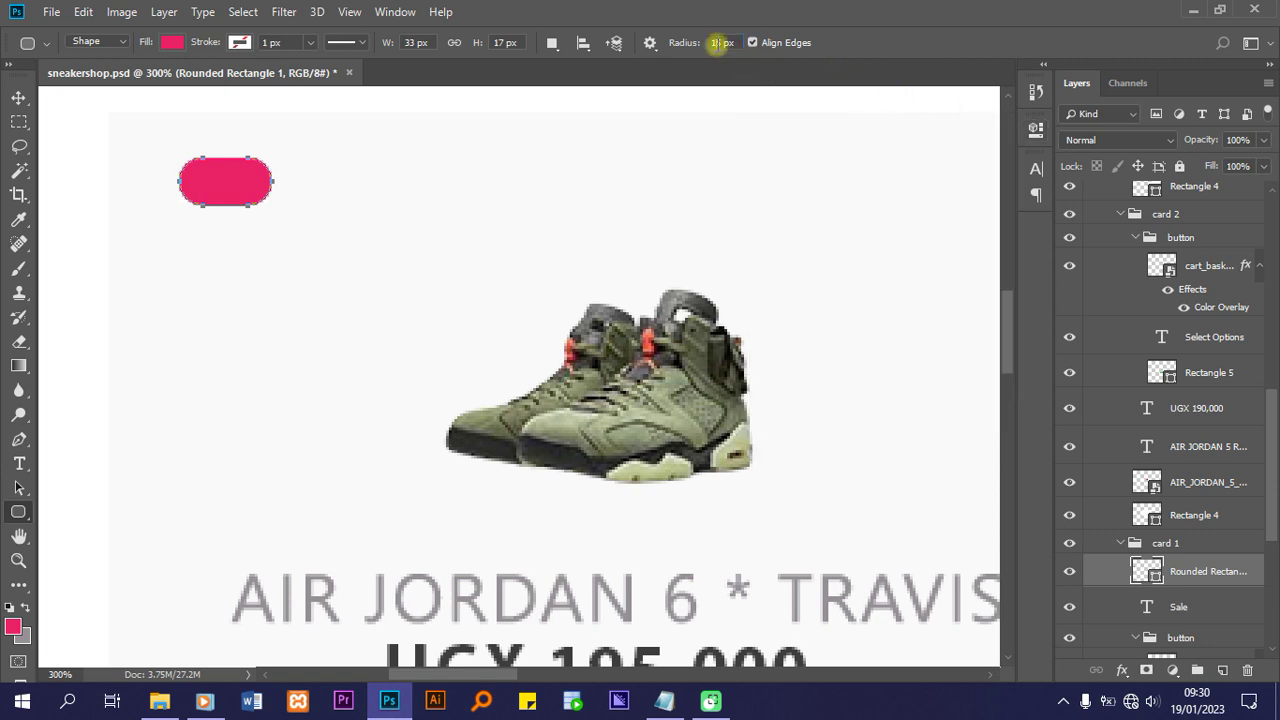
Replace the pink shape with a rounded rectangle about 49 × 18 px with a 5 px corner radius over the Sale text
key(BackSpace)
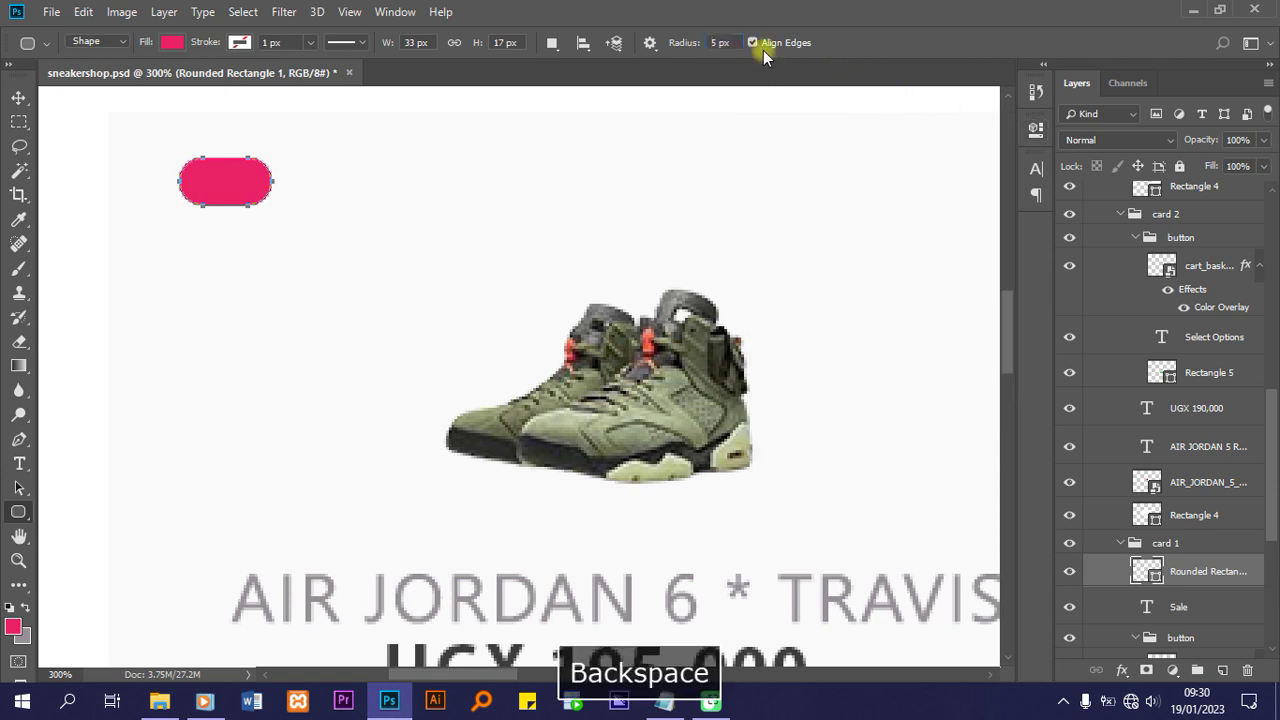
key(Return)
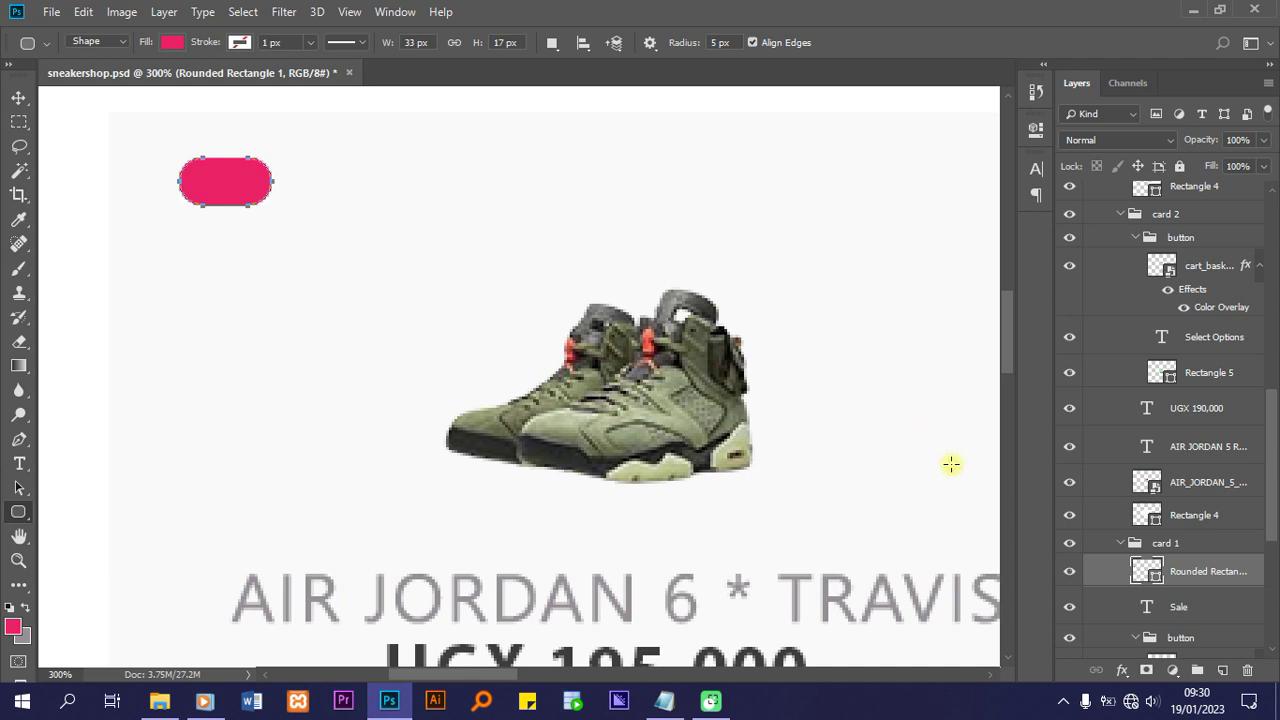
key(Delete)
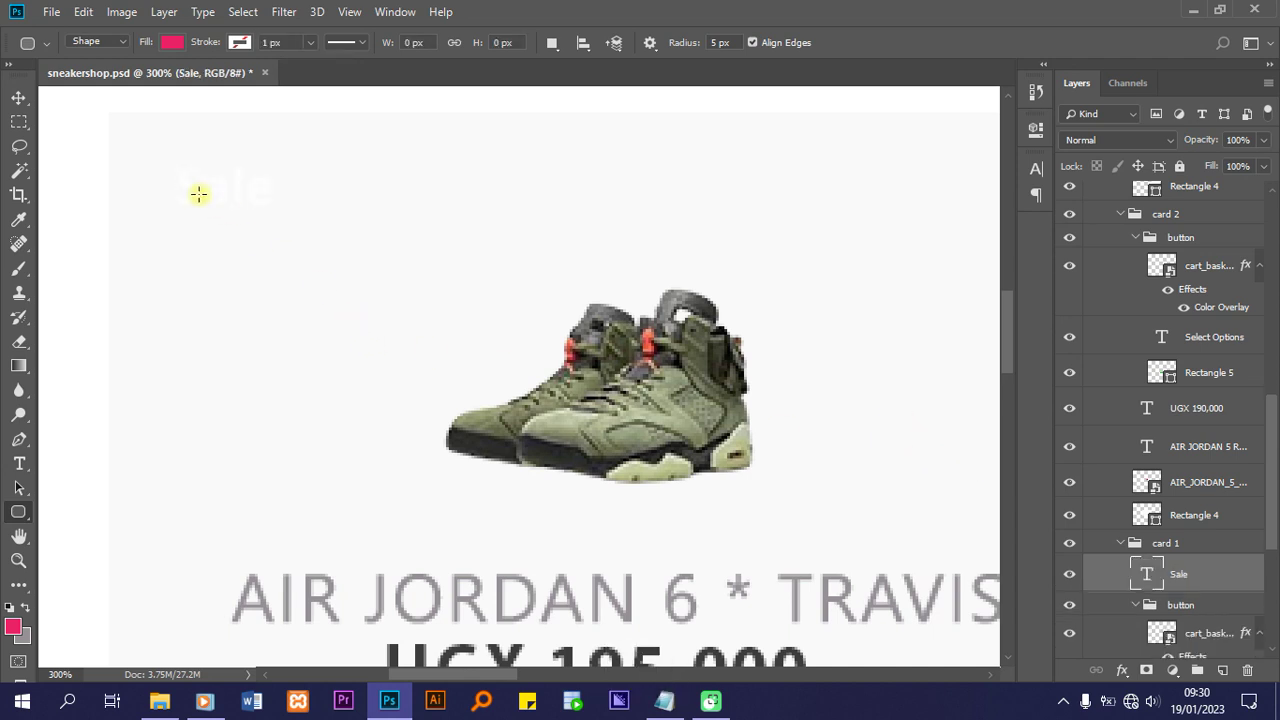
drag(175, 154, 309, 202)
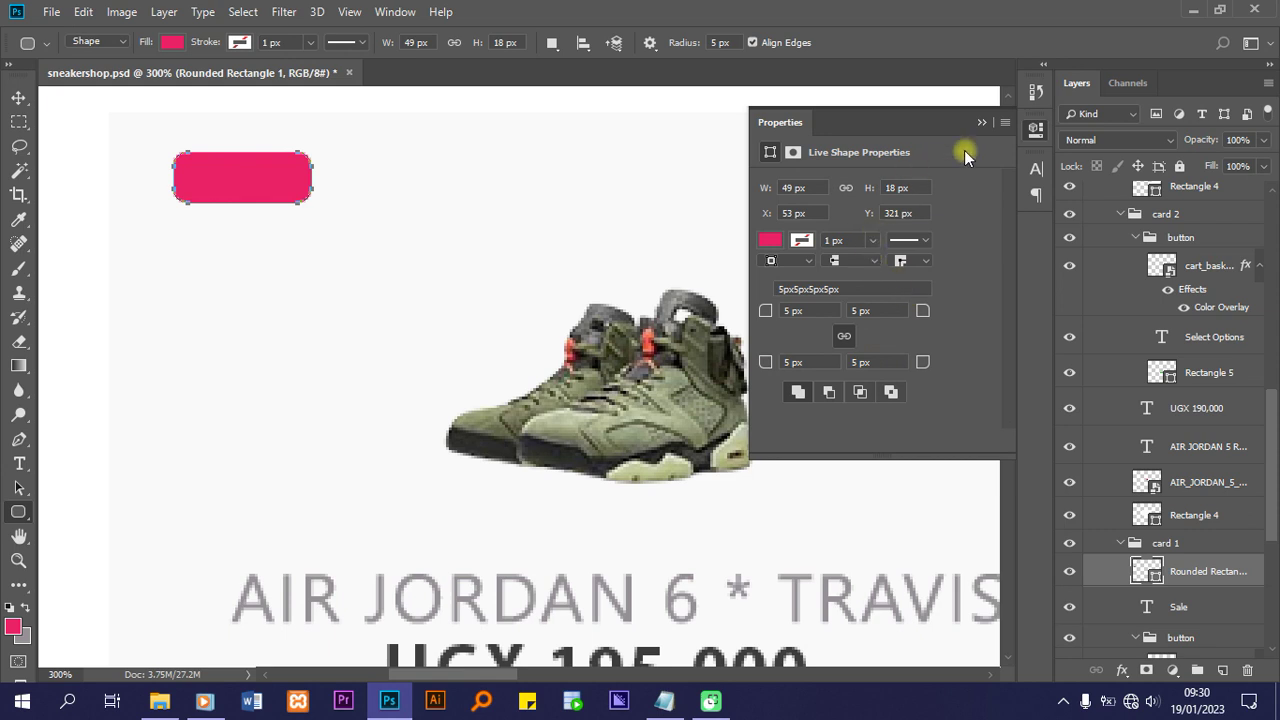
click(977, 121)
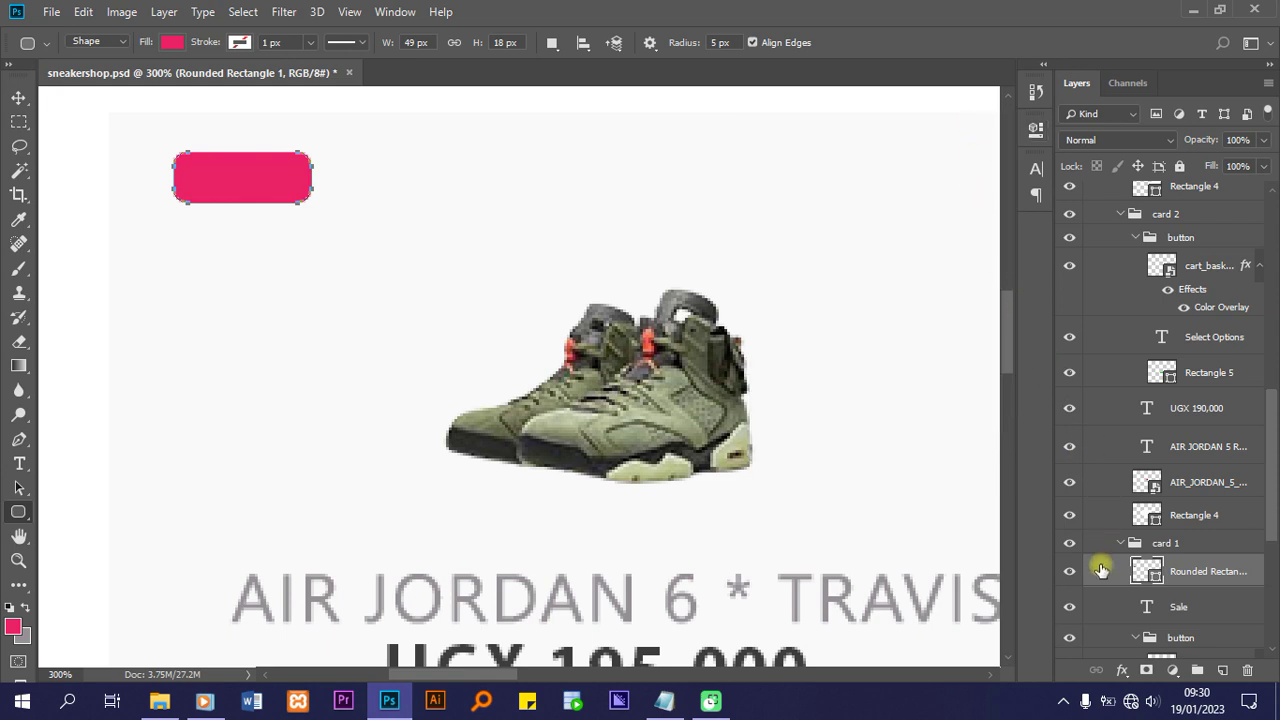
Place the pink rectangle beneath the Sale text layer and nudge the text up and right so it sits centred on the rectangle
key(ctrl+bracketleft)
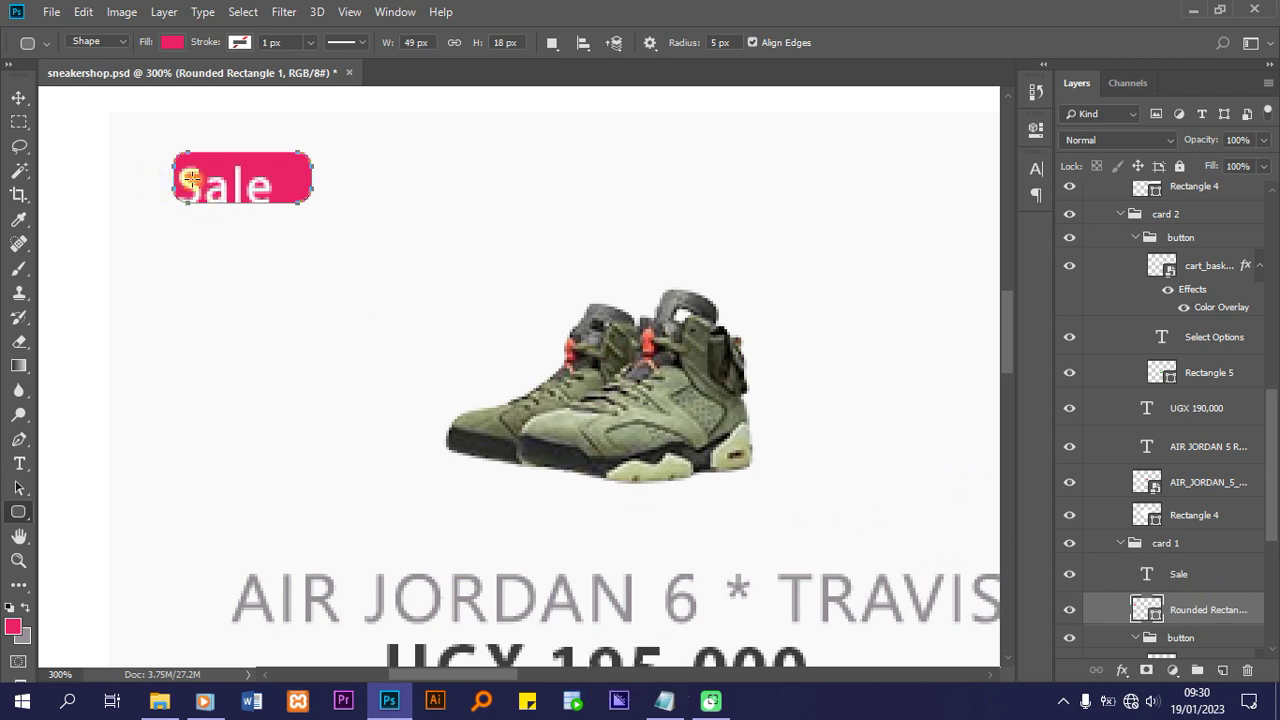
key(Return)
click(1179, 570)
key(v)
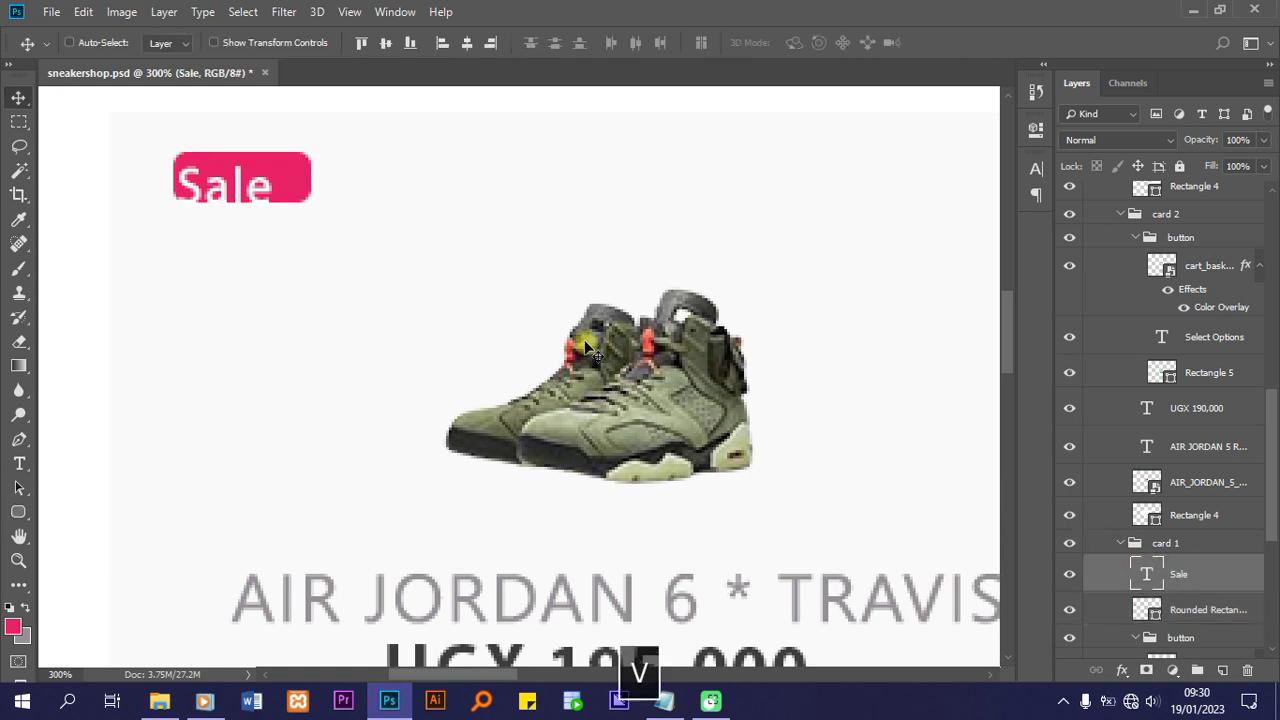
key(Up)
key(Right)
key(Right)
key(Right)
key(Right)
key(Right)
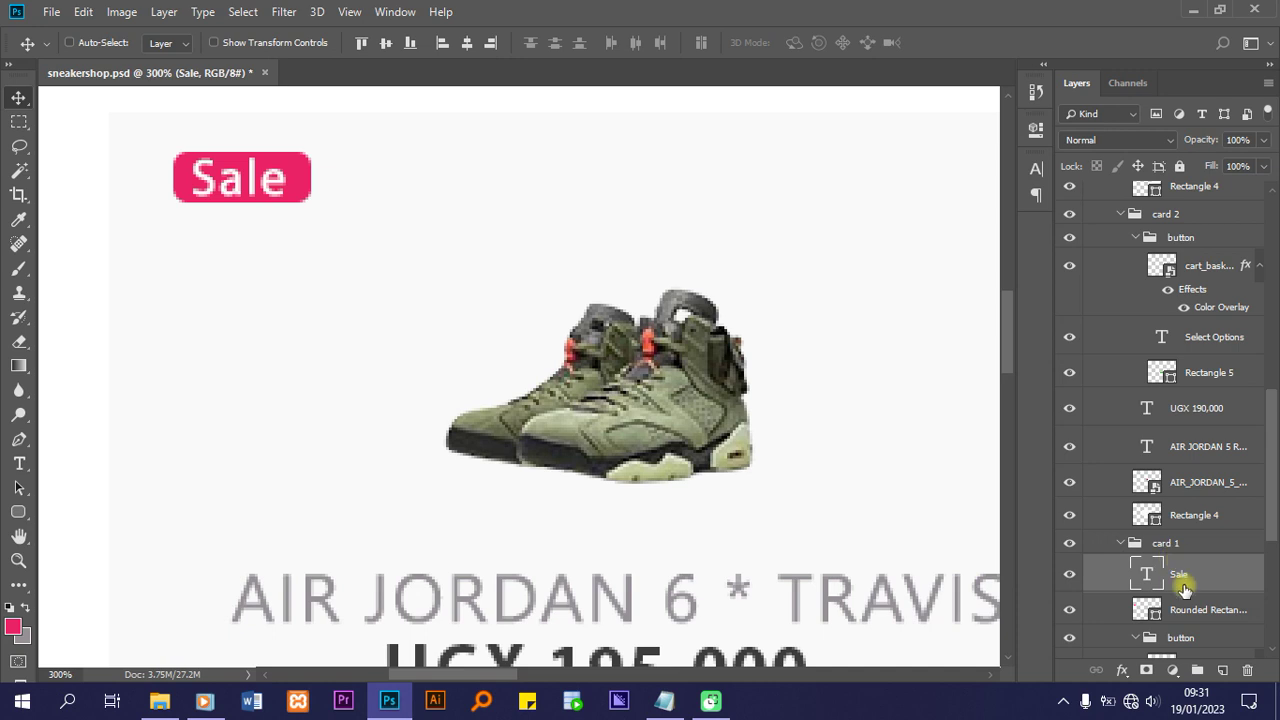
Group the Sale text and the pink rounded rectangle and name the group "sale button"
shift+click(1185, 612)
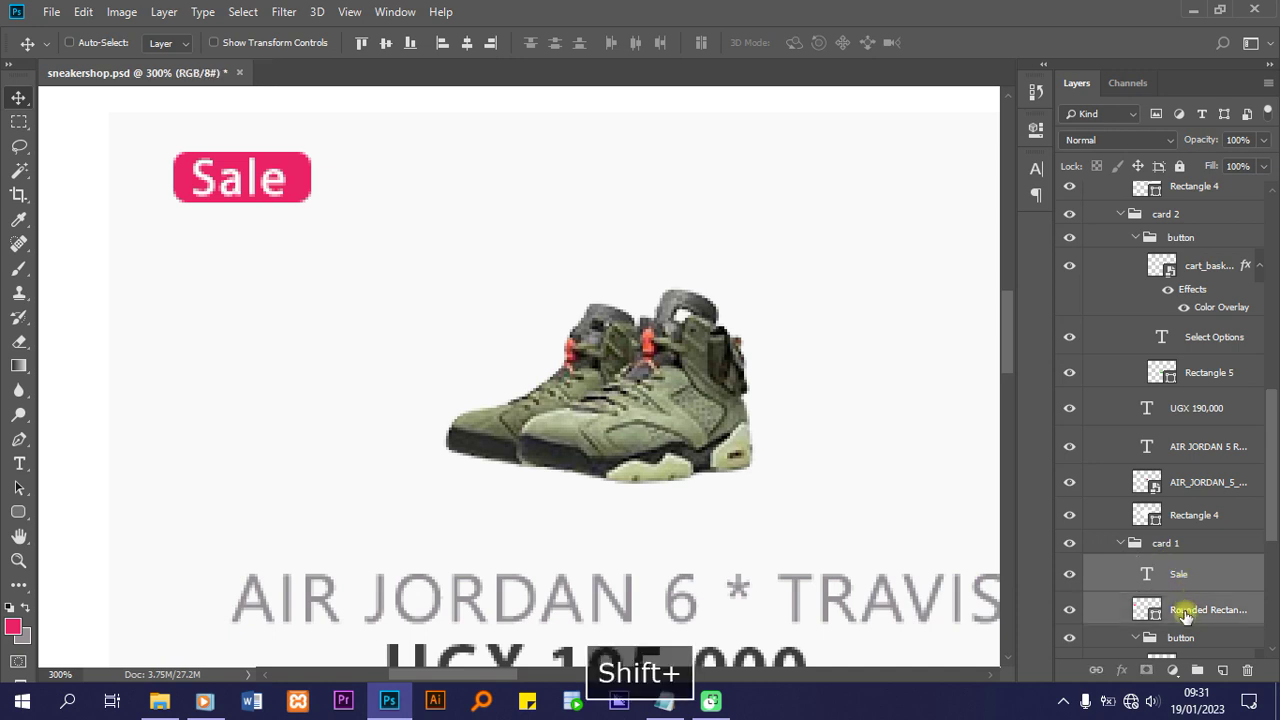
key(ctrl+g)
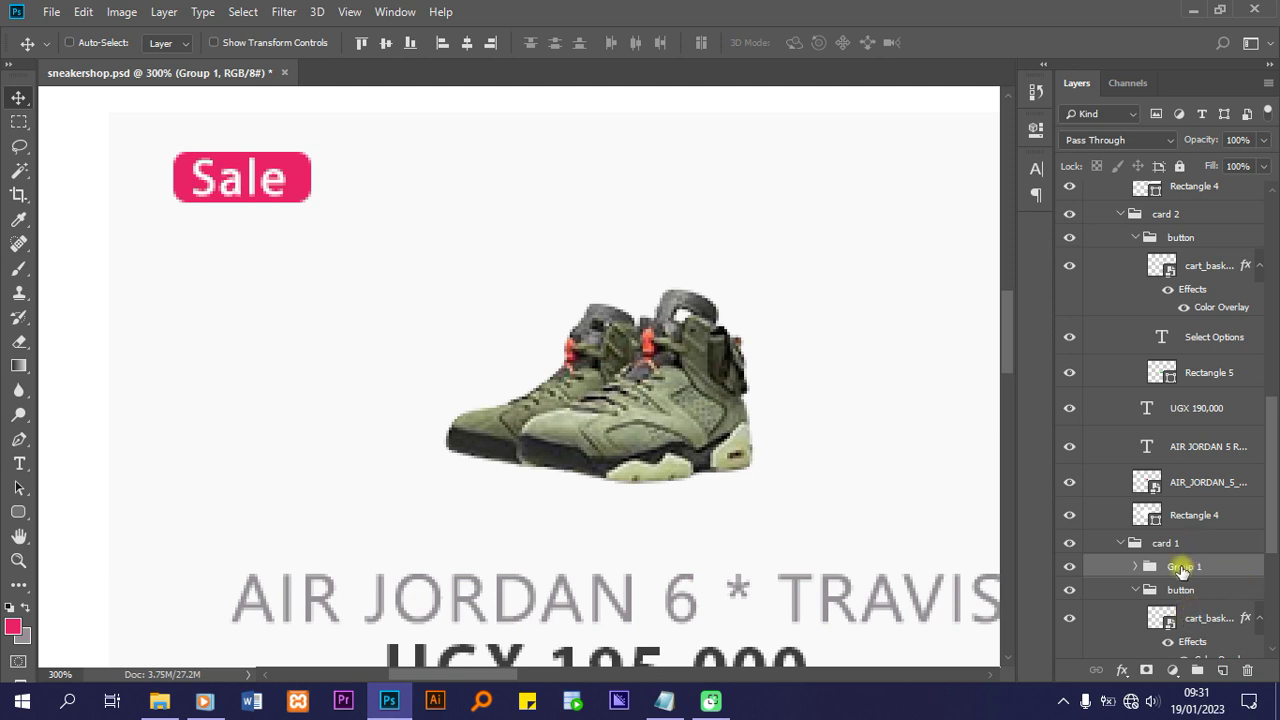
double_click(1181, 567)
text(s)
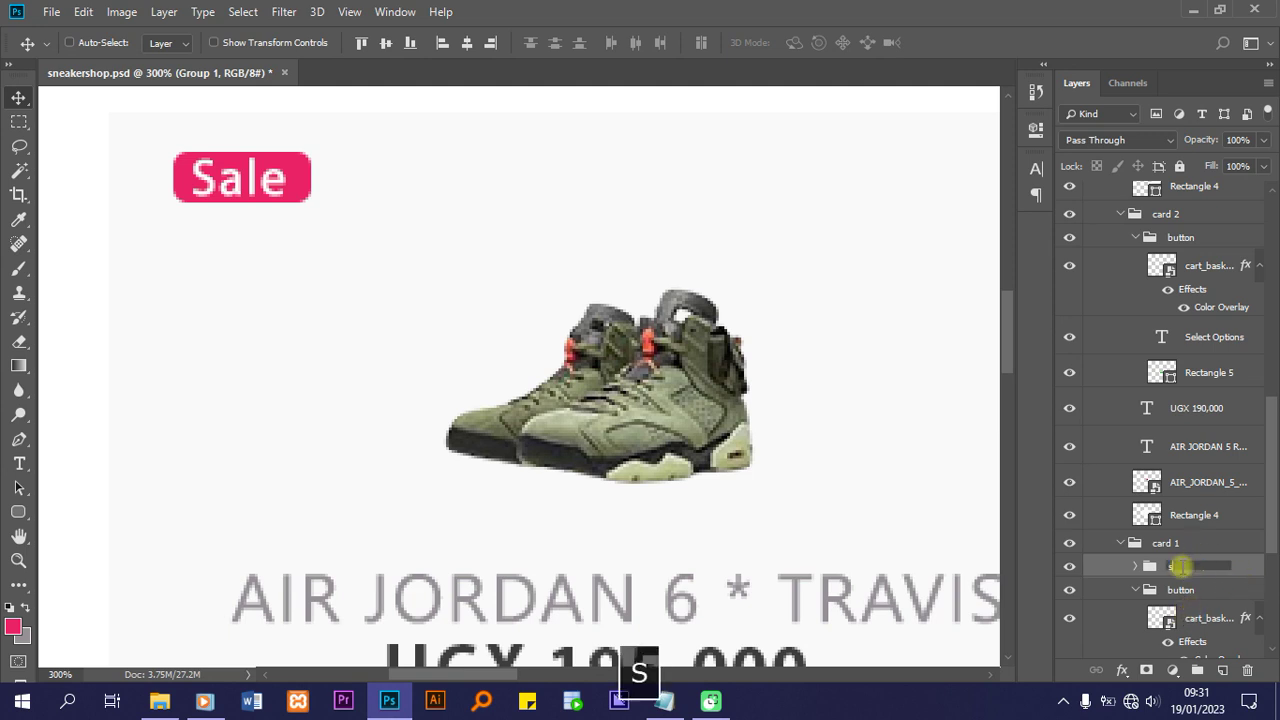
text(ale a)
key(BackSpace)
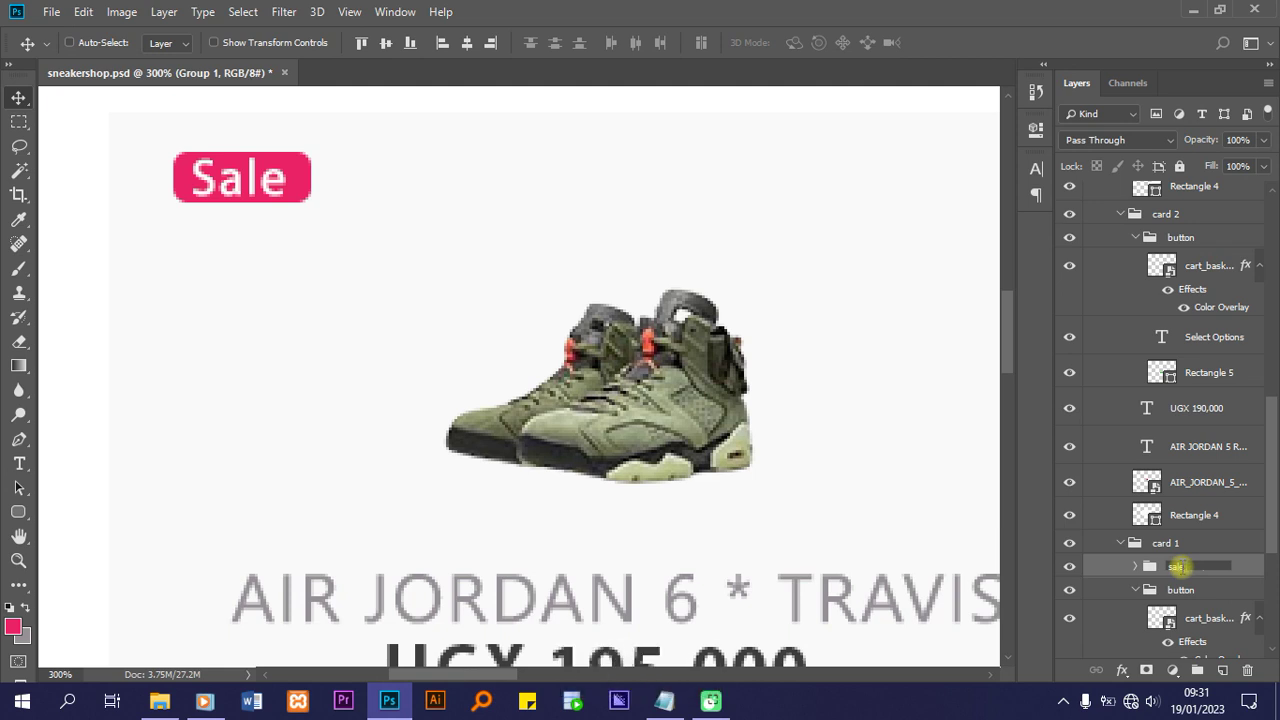
text(butt)
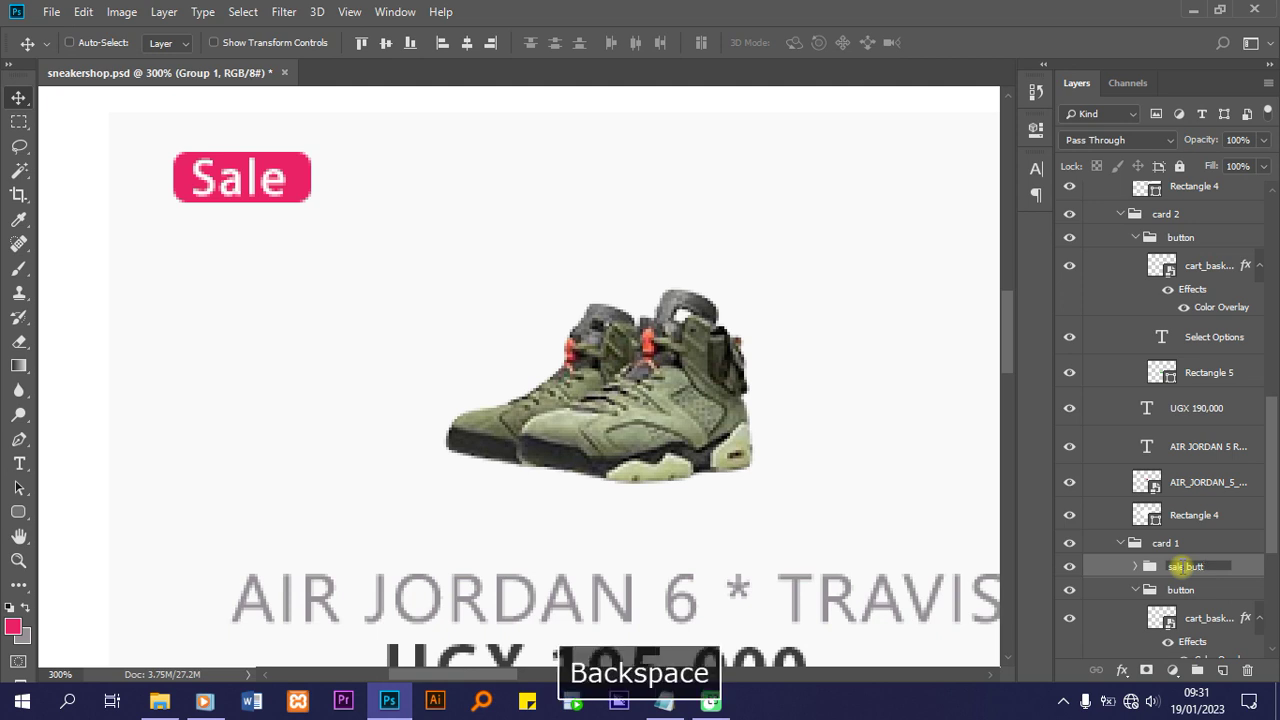
text(on)
click(1145, 566)
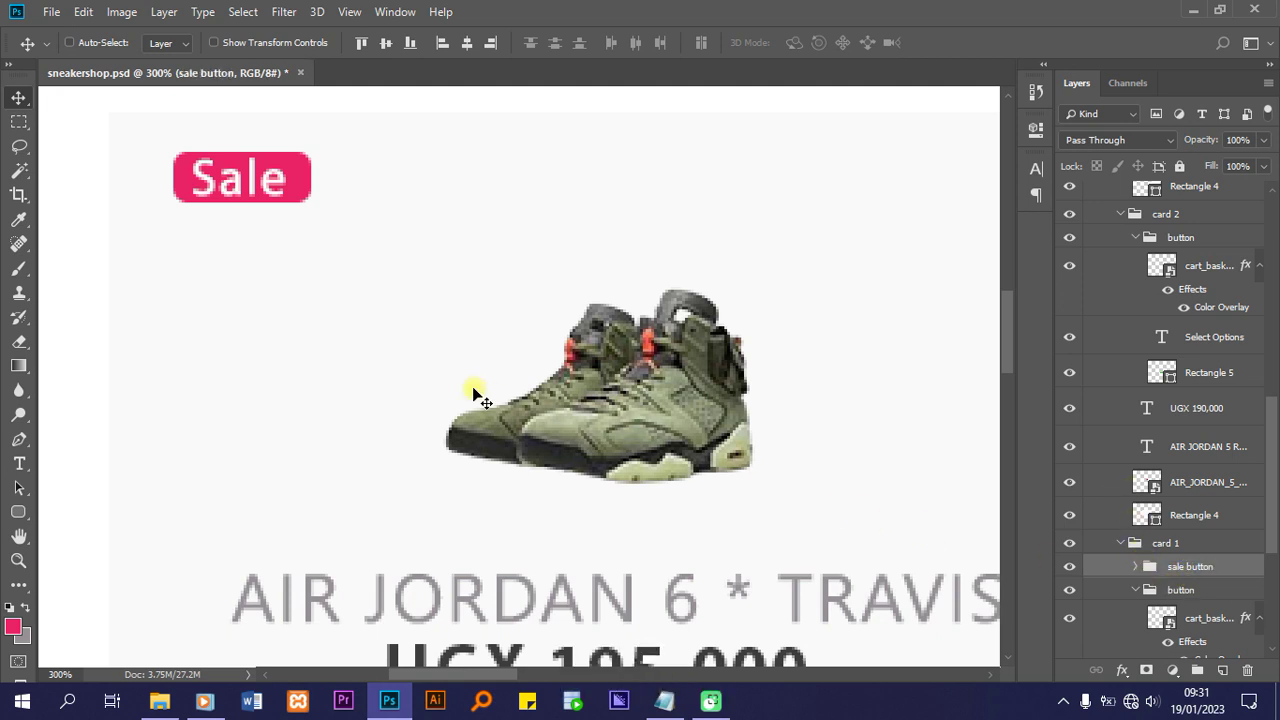
Enlarge the sale button group to about 169% width and 167% height, and shift it slightly down and left in the Air Jordan 6 card
key(ctrl+minus)
key(ctrl+minus)
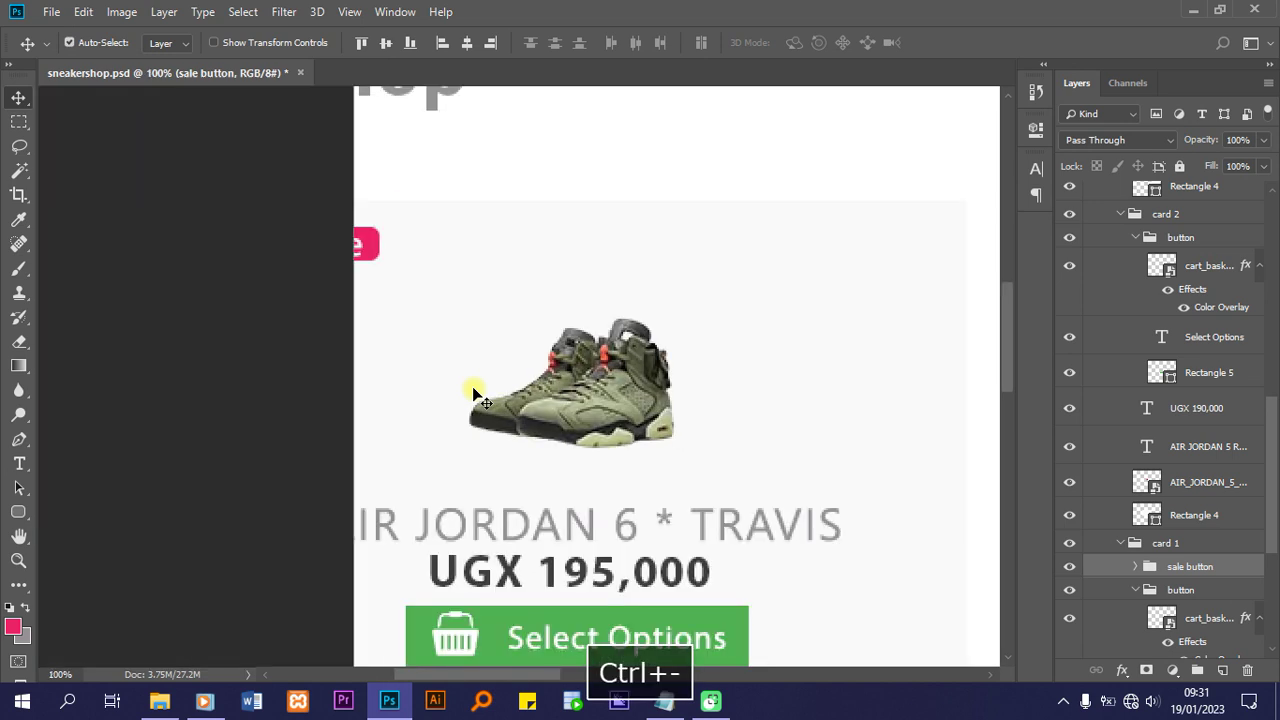
key(ctrl+minus)
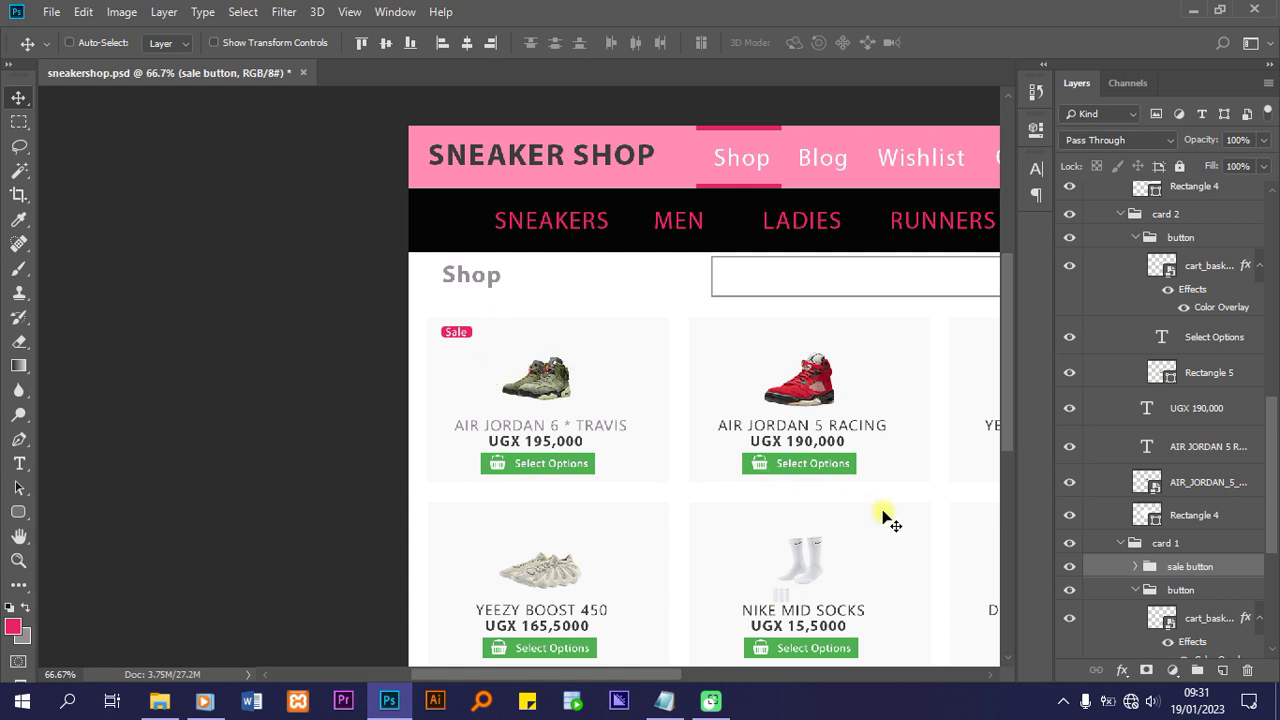
key(ctrl)
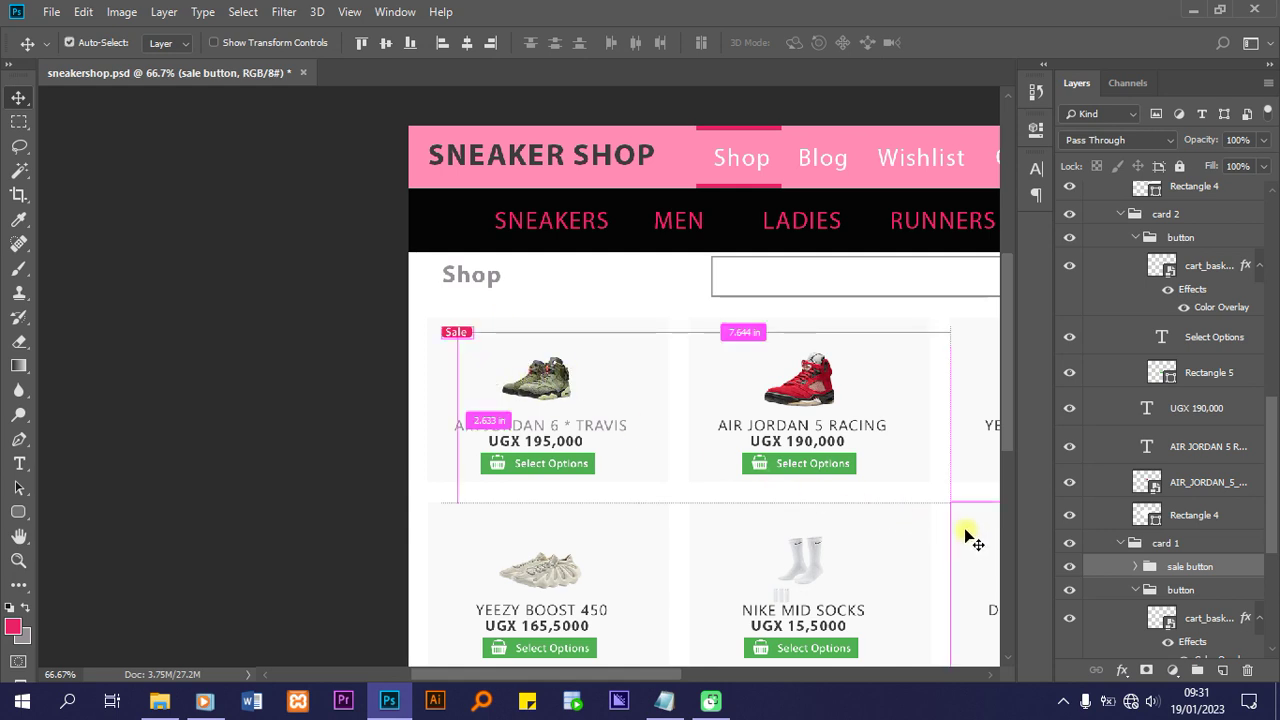
key(ctrl+t)
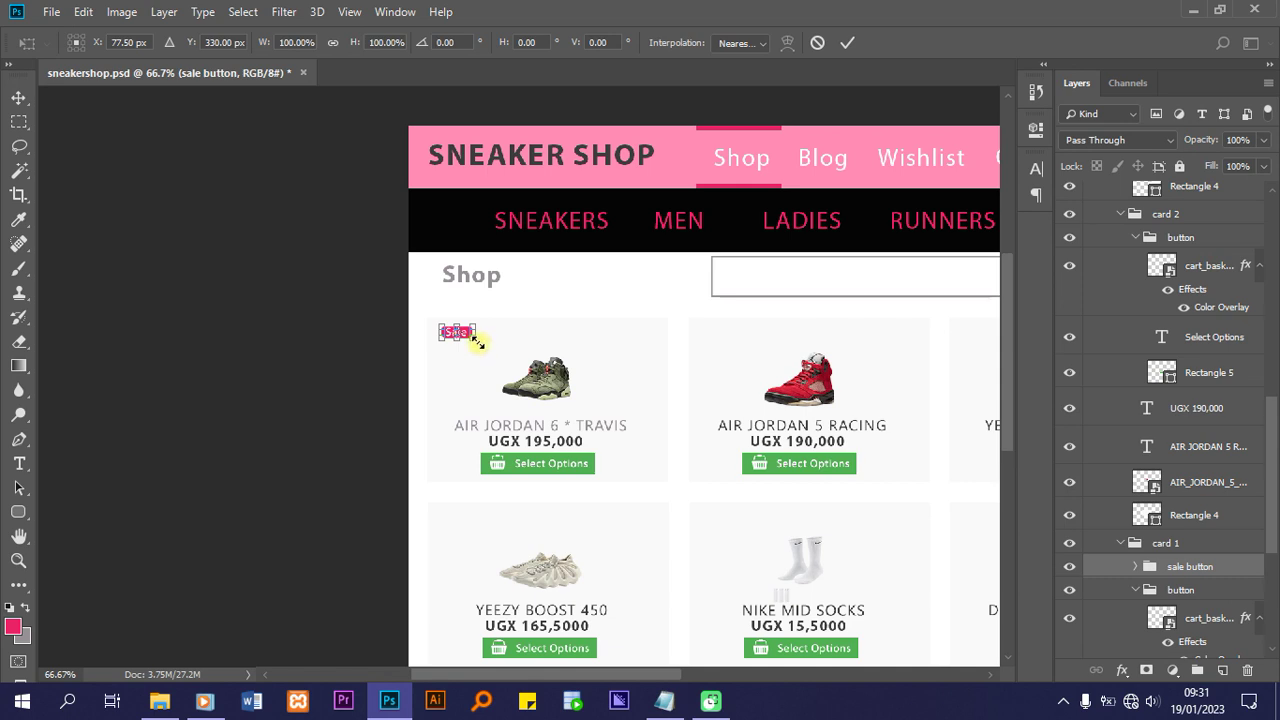
drag(478, 342, 493, 364)
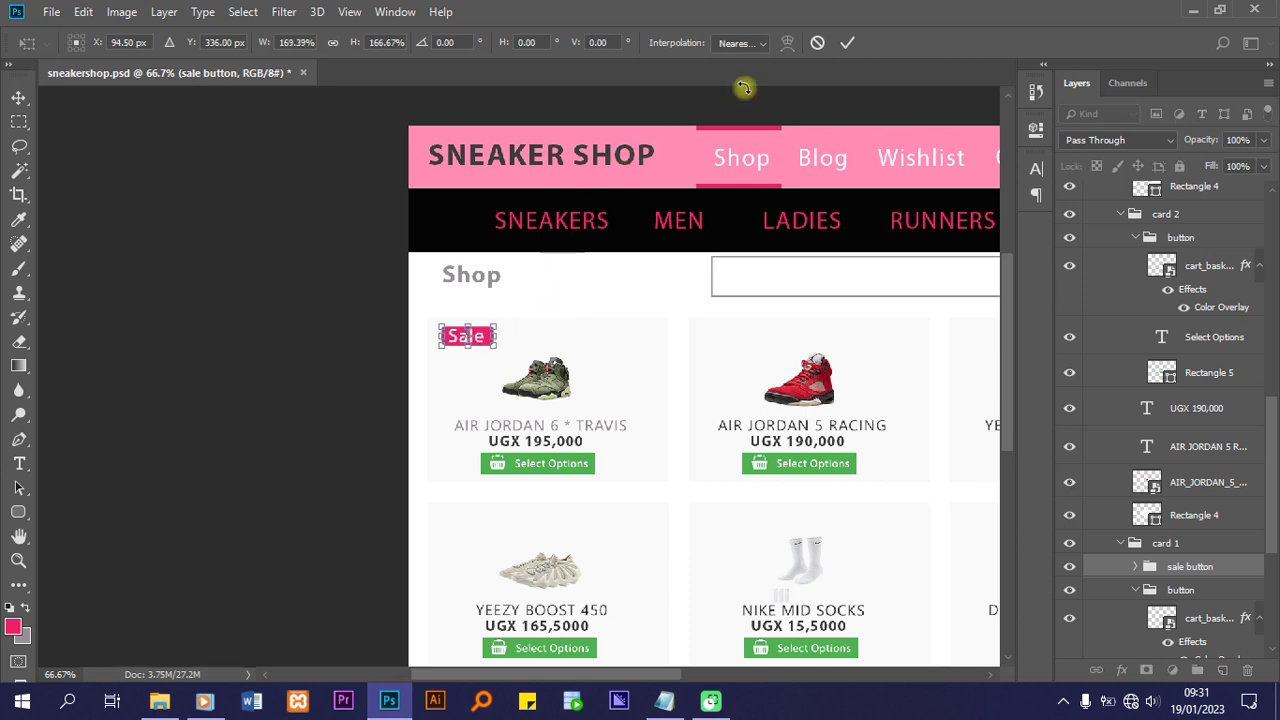
click(855, 45)
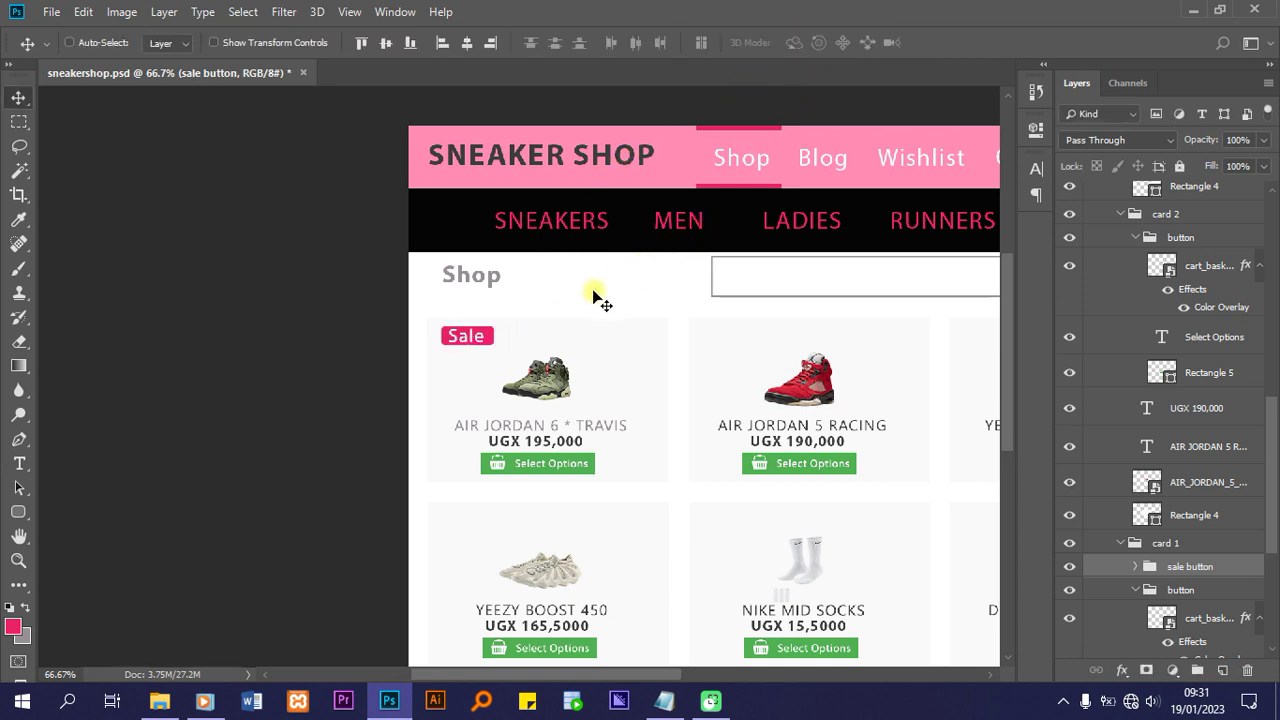
drag(476, 334, 486, 352)
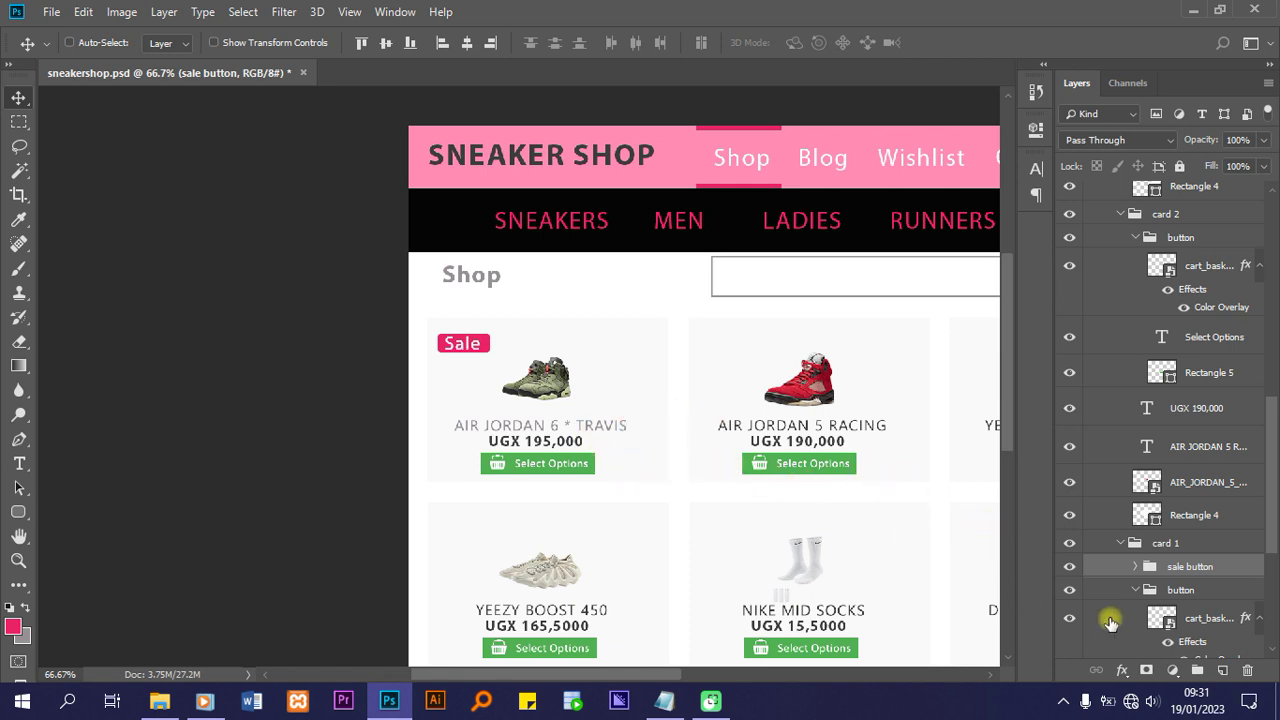
Place the heart-removebg-preview.png image as an embedded layer above the Sale text in card 1's sale button group
click(1136, 567)
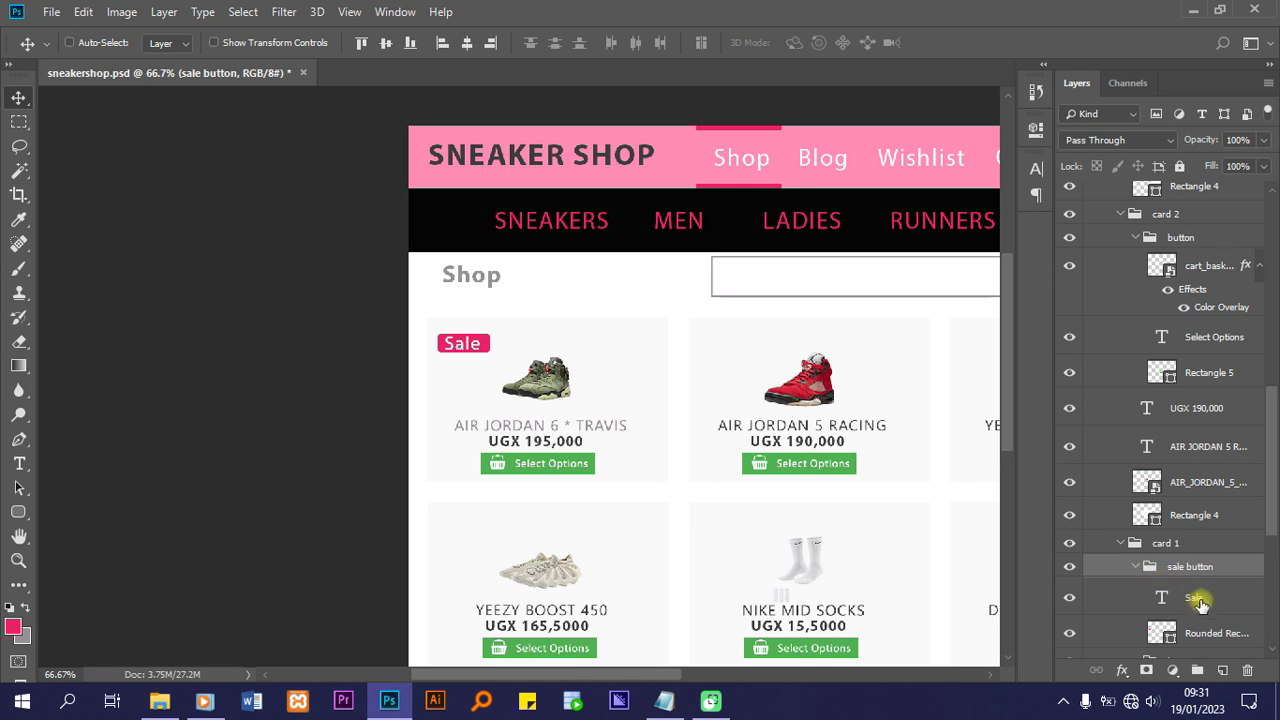
click(1196, 598)
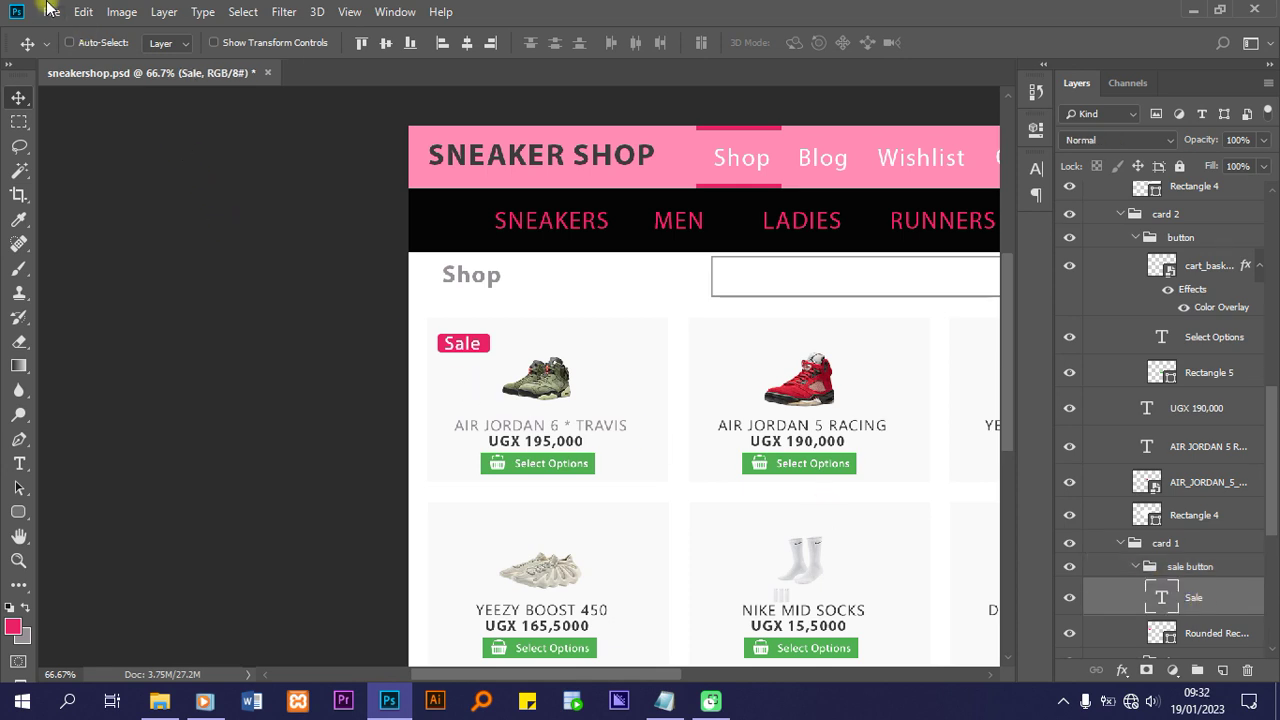
click(50, 11)
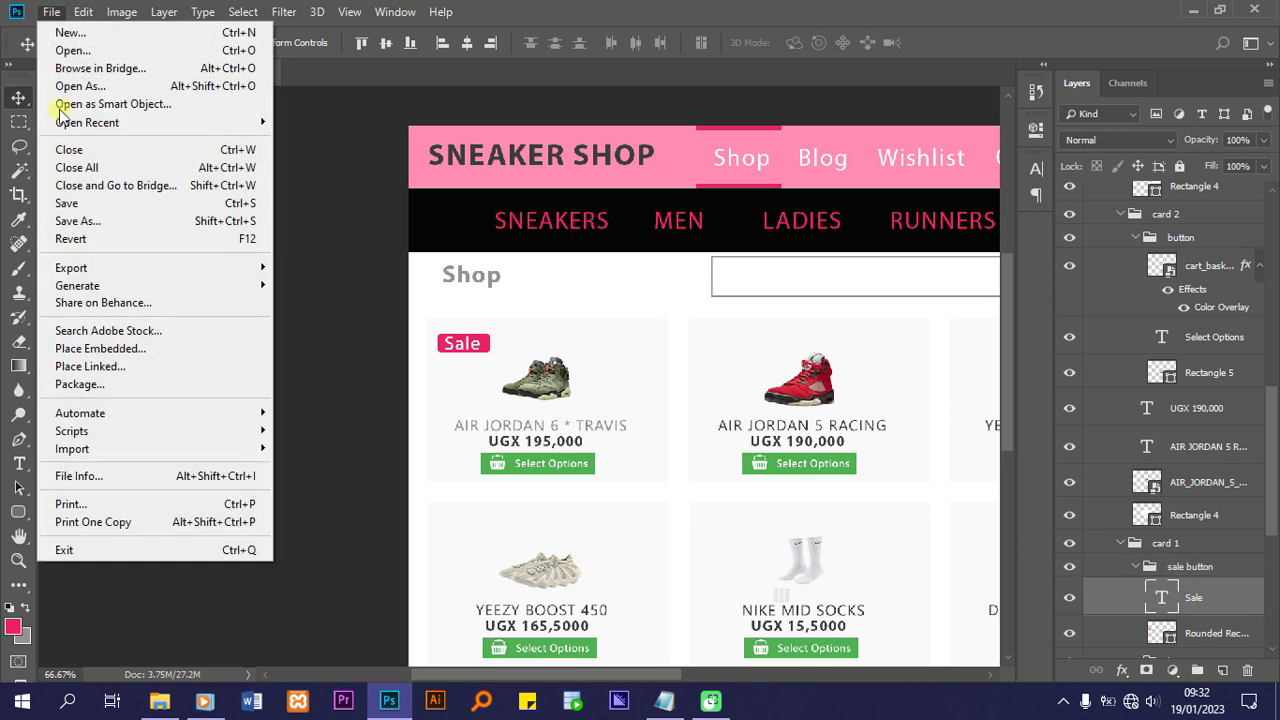
click(87, 352)
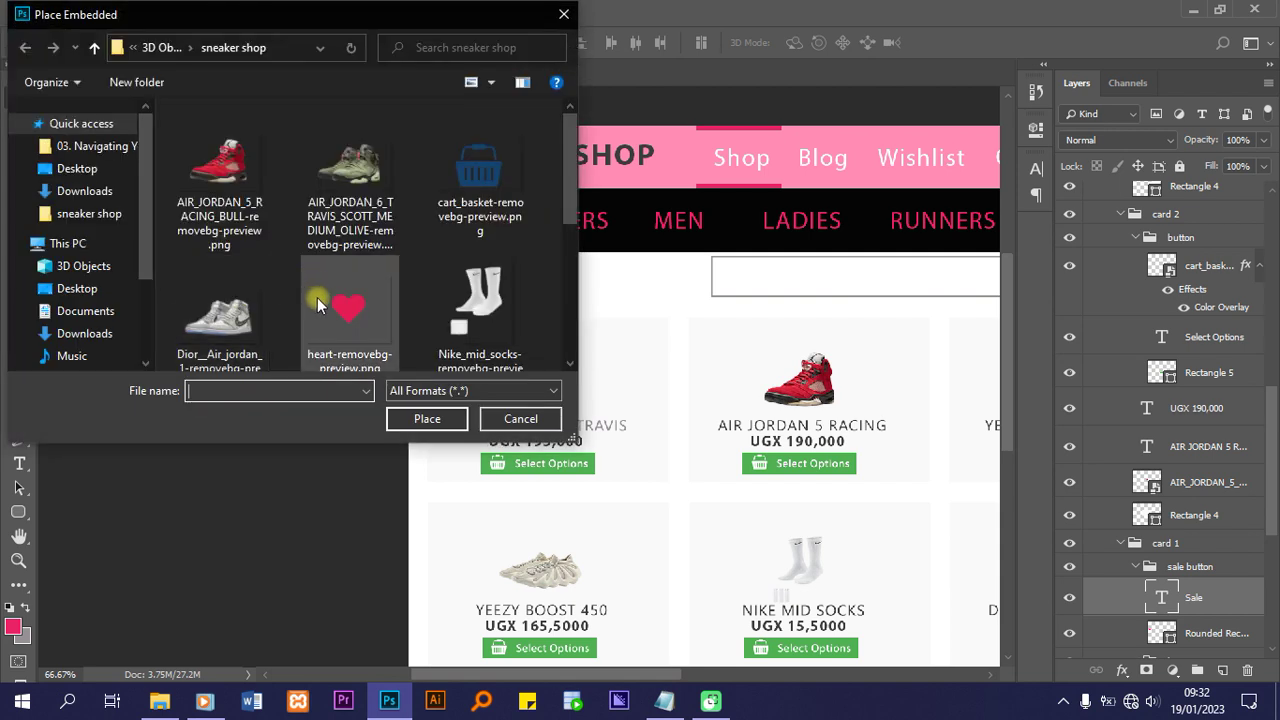
click(326, 317)
click(425, 418)
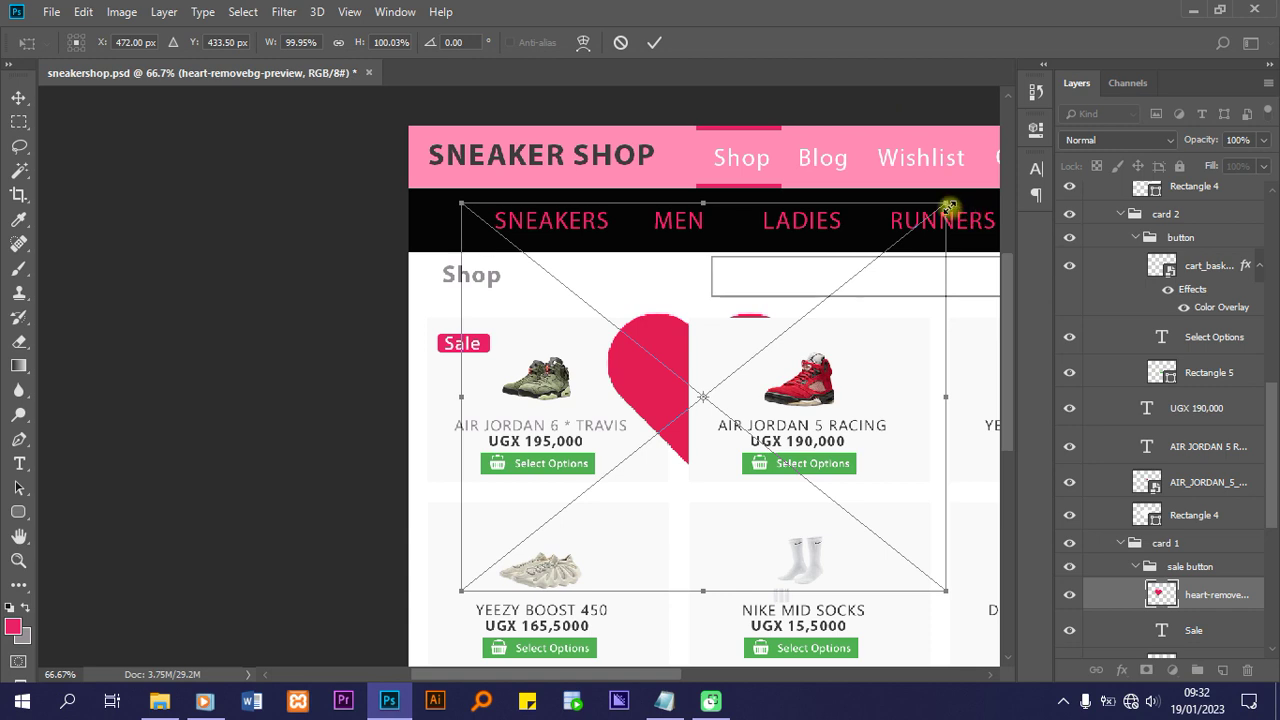
Scale the heart down to about 14% and place it in the upper-right corner of the Air Jordan 6 card
drag(948, 206, 489, 490)
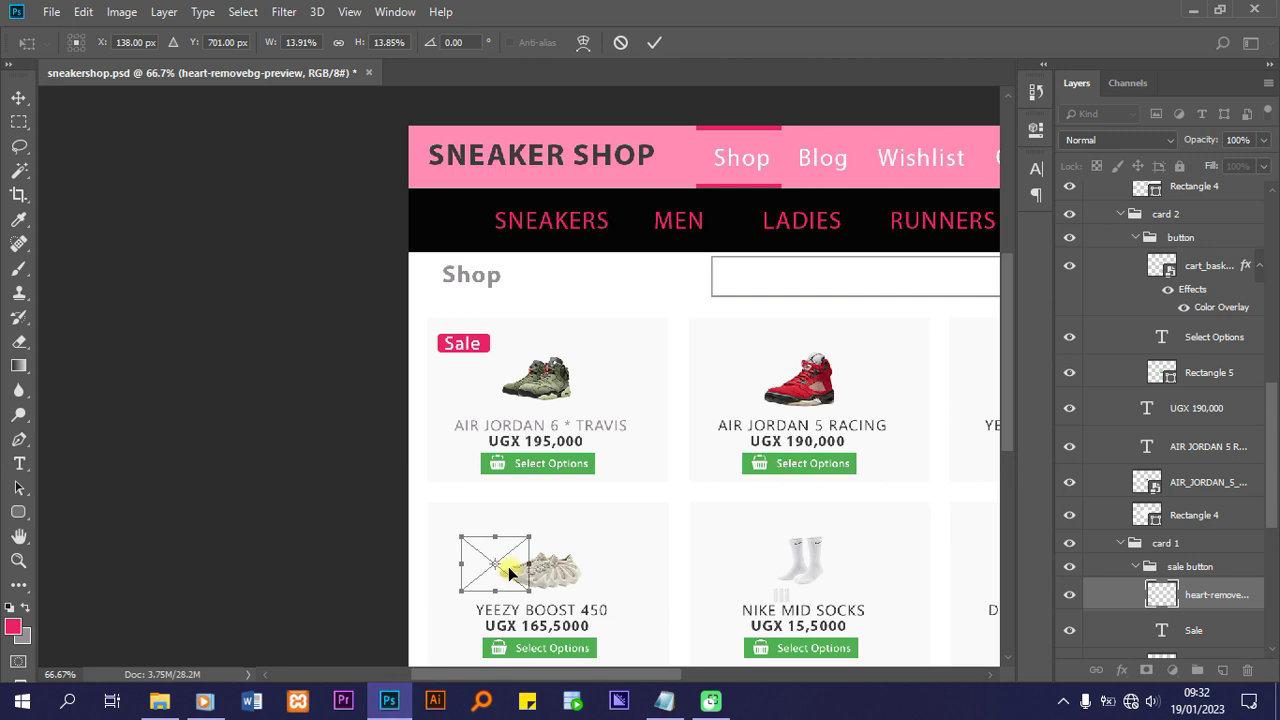
drag(508, 570, 633, 350)
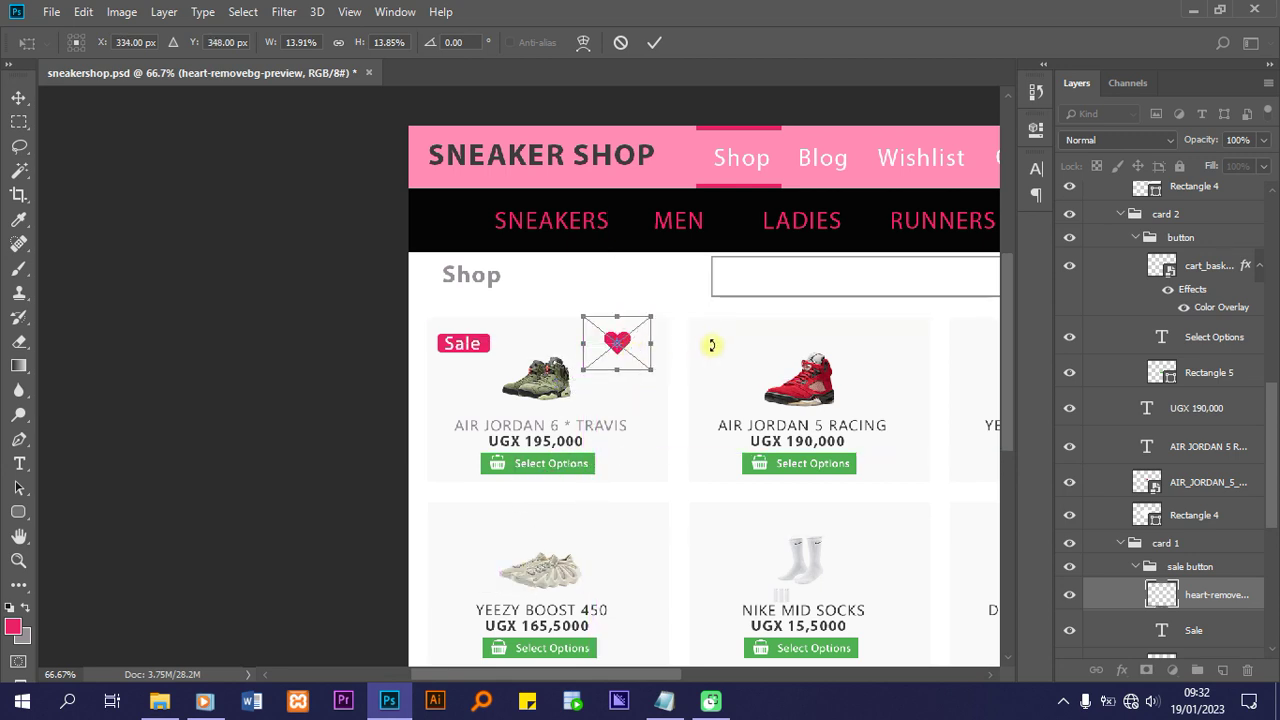
key(Return)
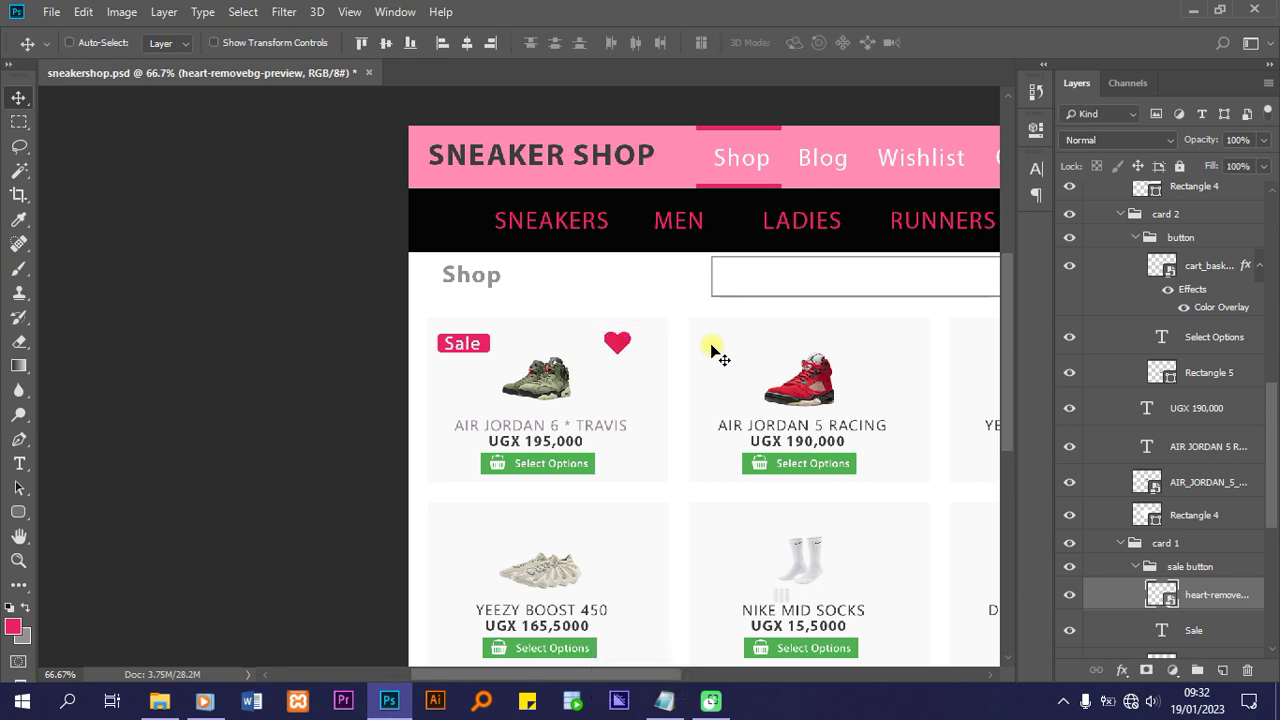
Nudge the heart right so it sits closer to the right edge of the Air Jordan 6 card
key(Right)
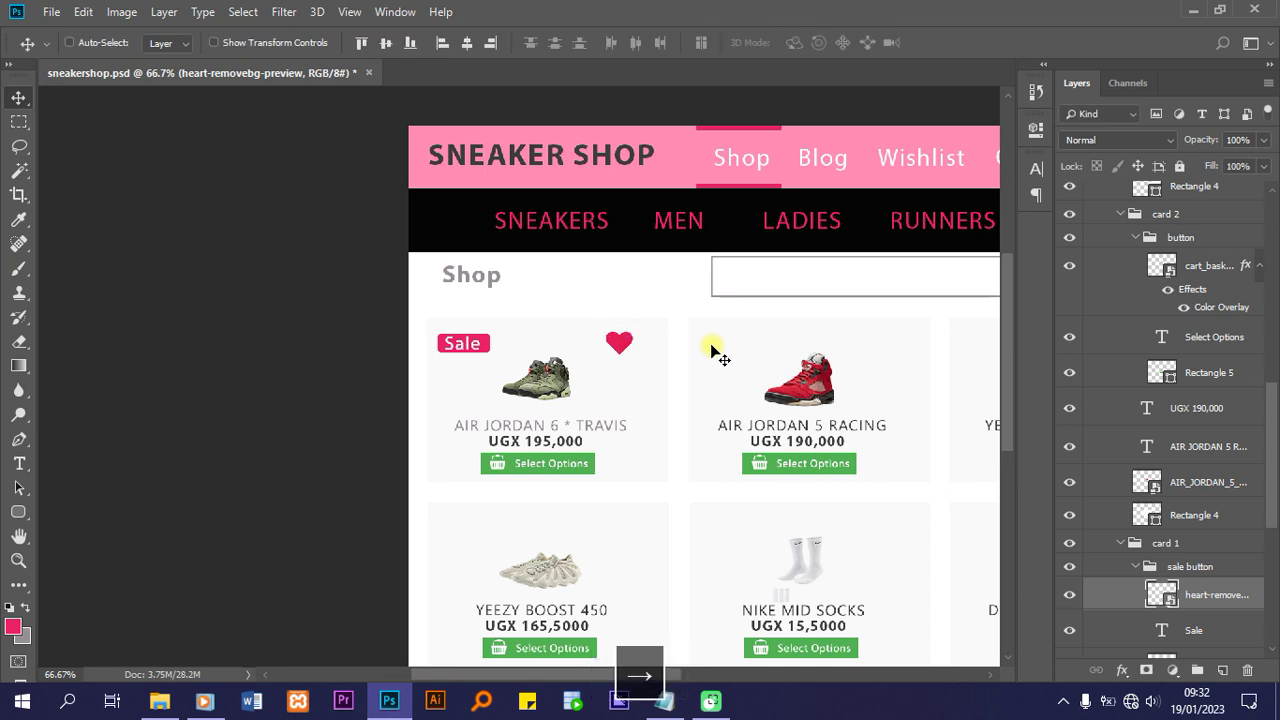
key(Right)
key(Right)
key(Right)
key(Right)
key(Right)
key(Right)
key(Right)
key(Right)
key(Right)
key(Right)
key(Right)
key(Right)
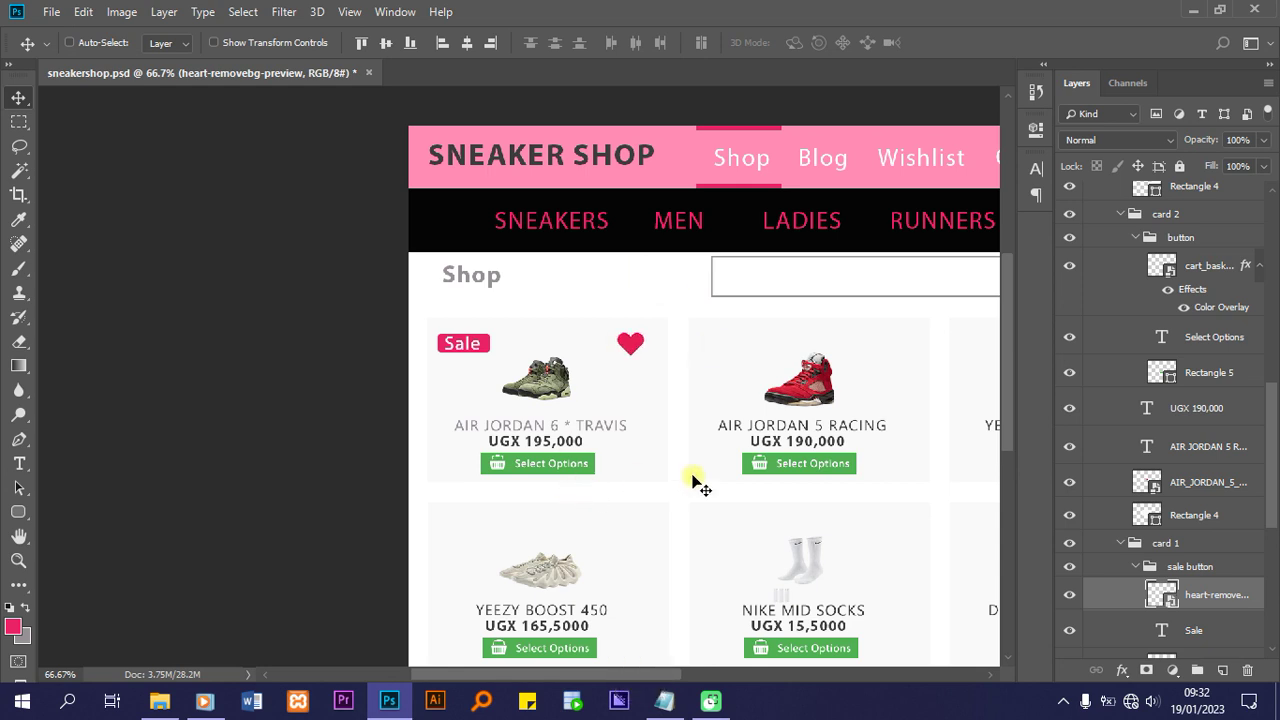
Collapse the sale button and button groups inside card 1
scroll(1198, 597, down, 1)
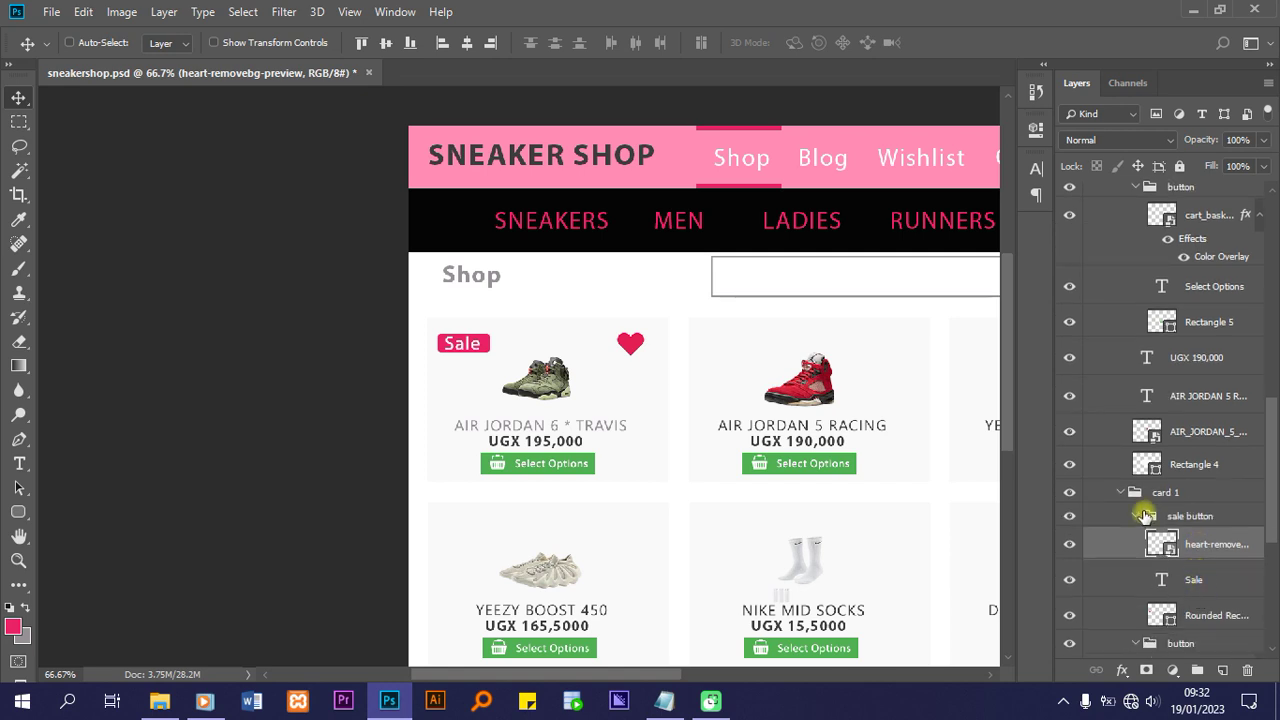
click(1134, 517)
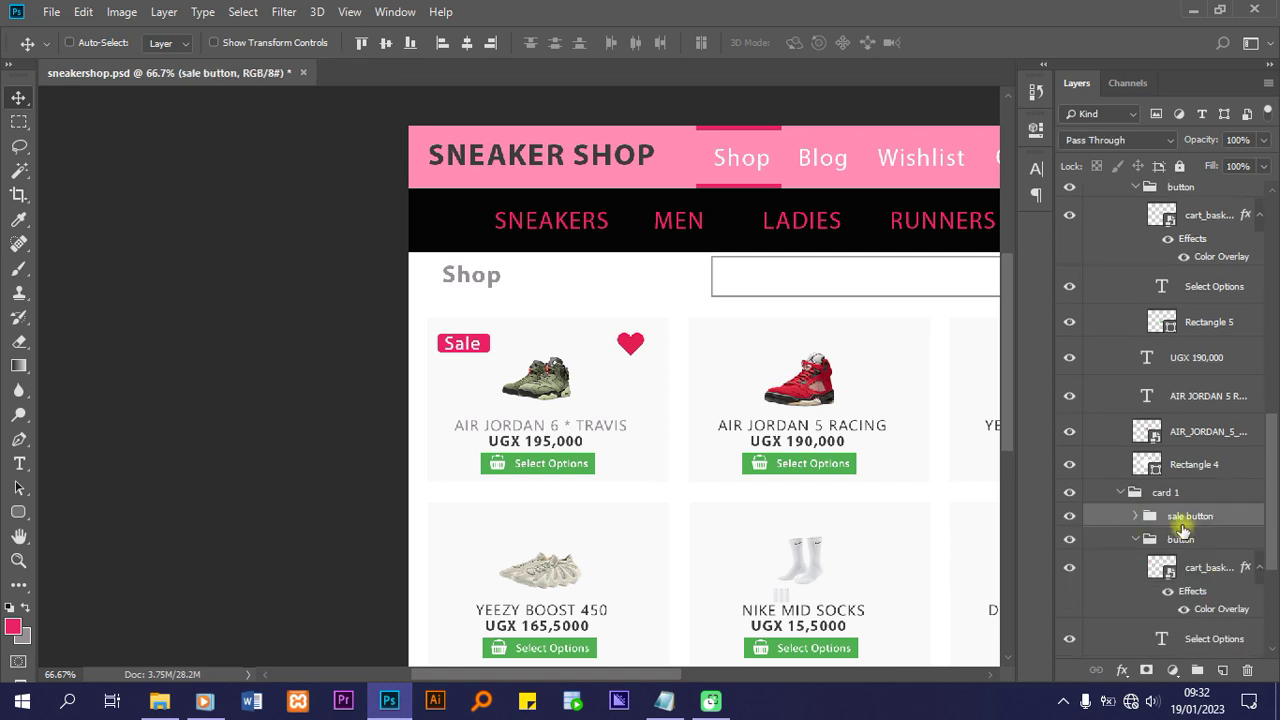
right_click(1182, 525)
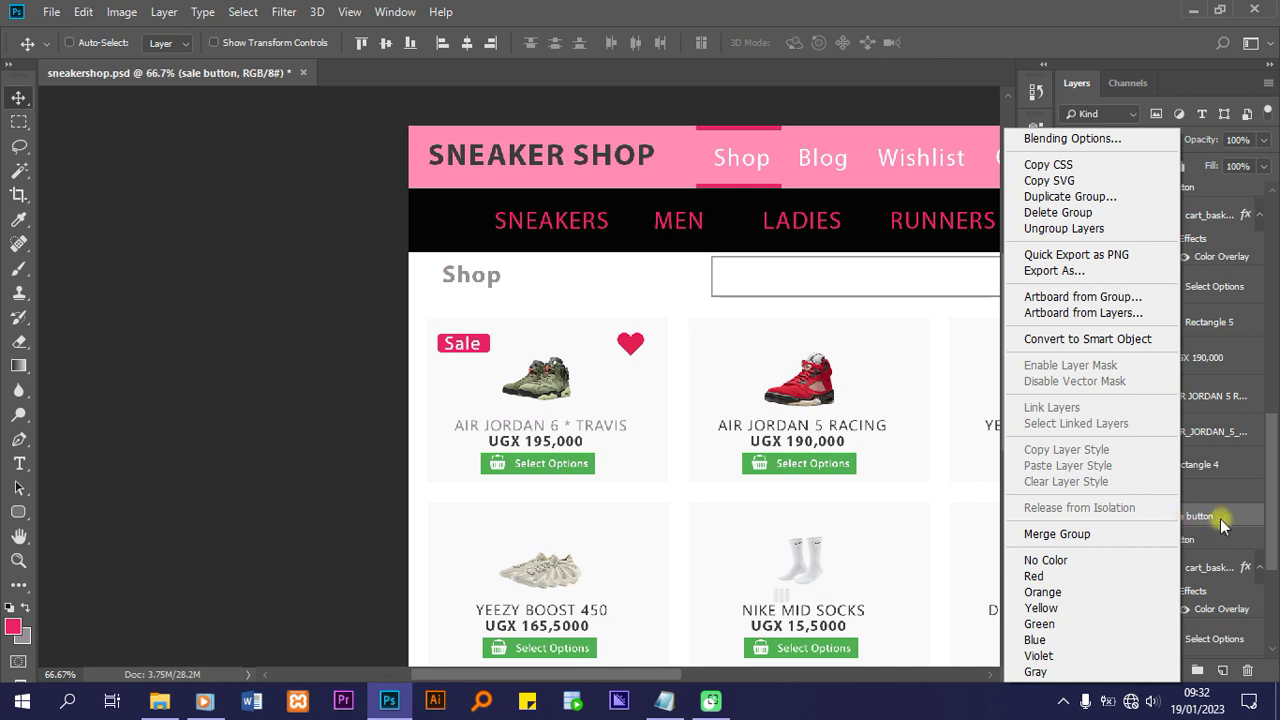
click(1198, 518)
scroll(1198, 558, down, 5)
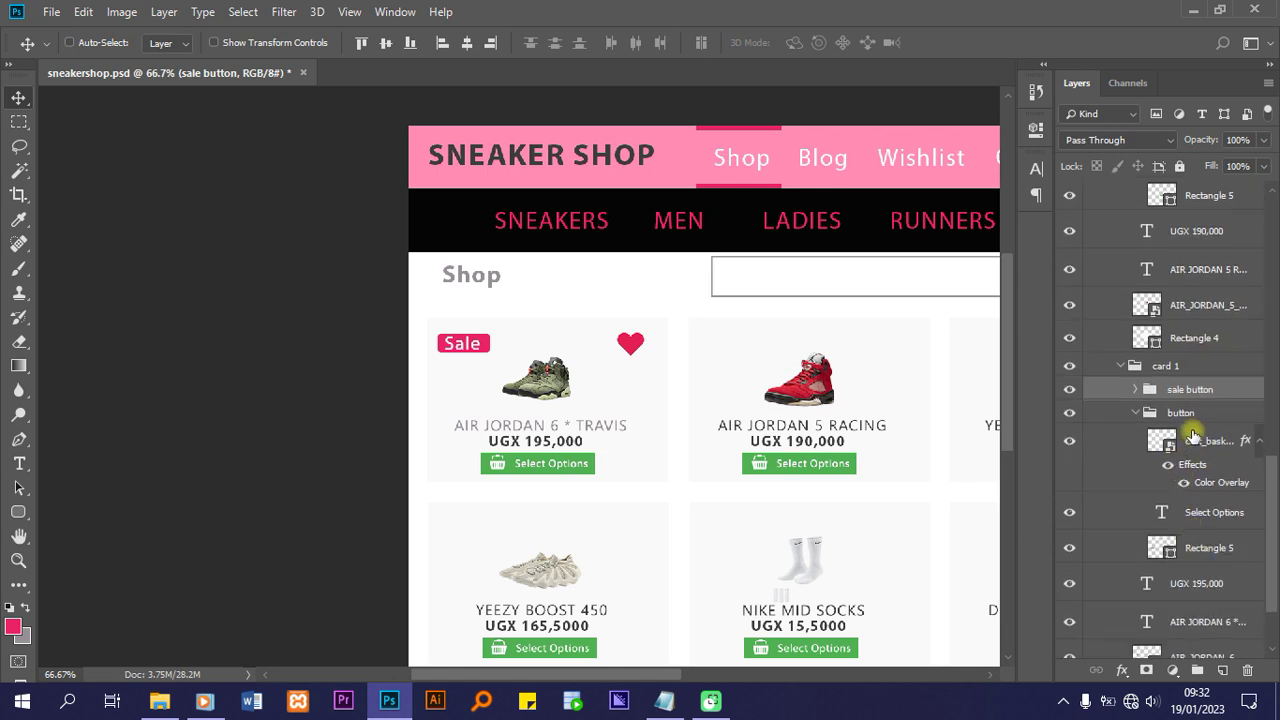
scroll(1205, 448, down, 3)
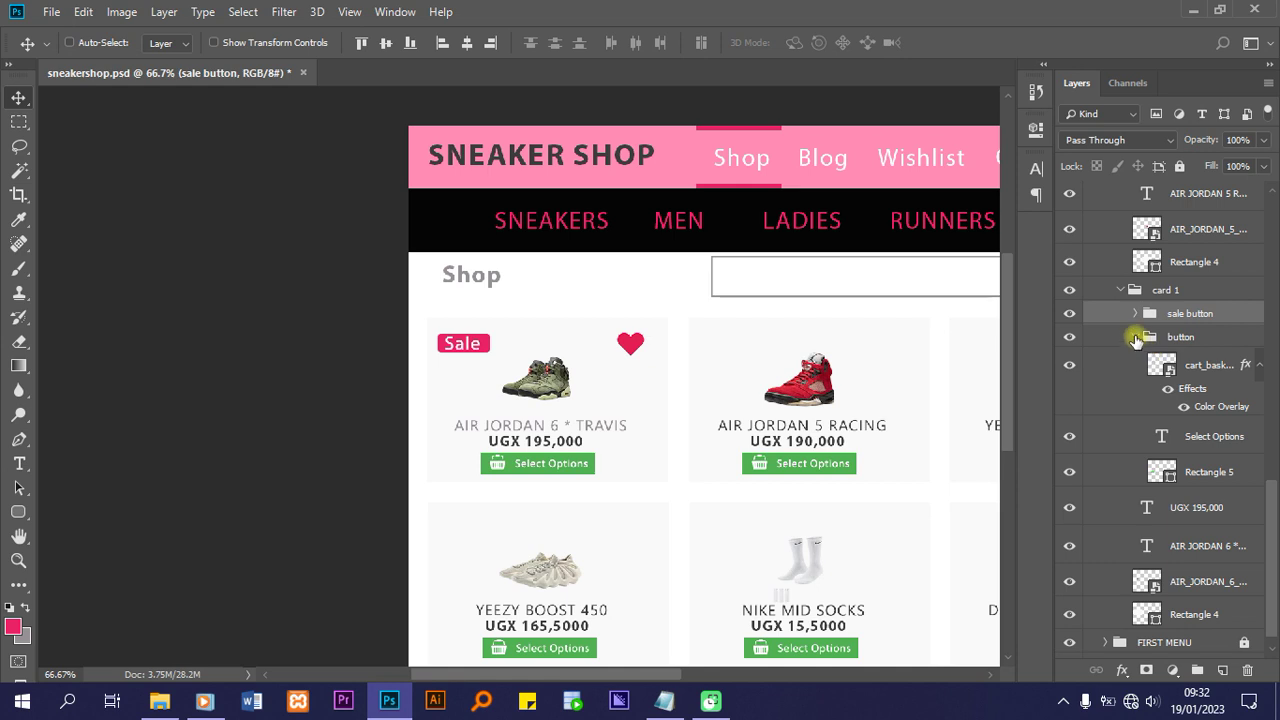
click(1136, 338)
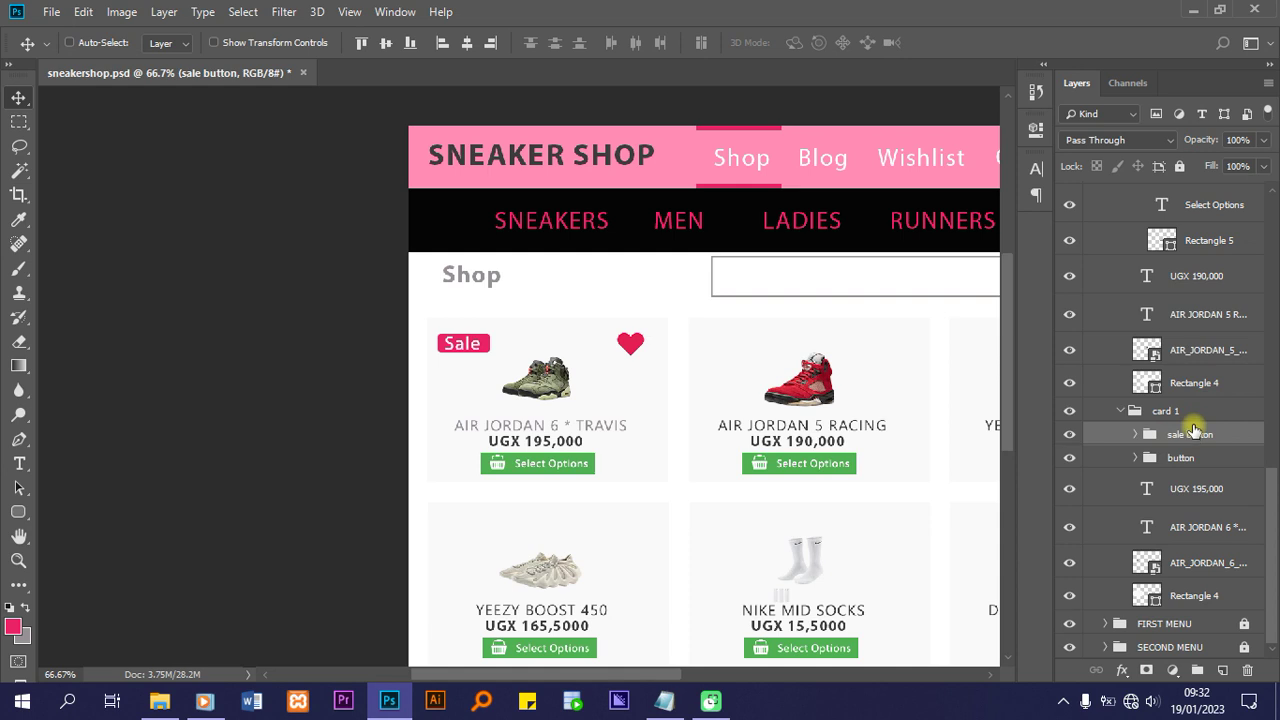
Enlarge the Air Jordan 6 shoe image in card 1 proportionally to about 56%
click(1160, 560)
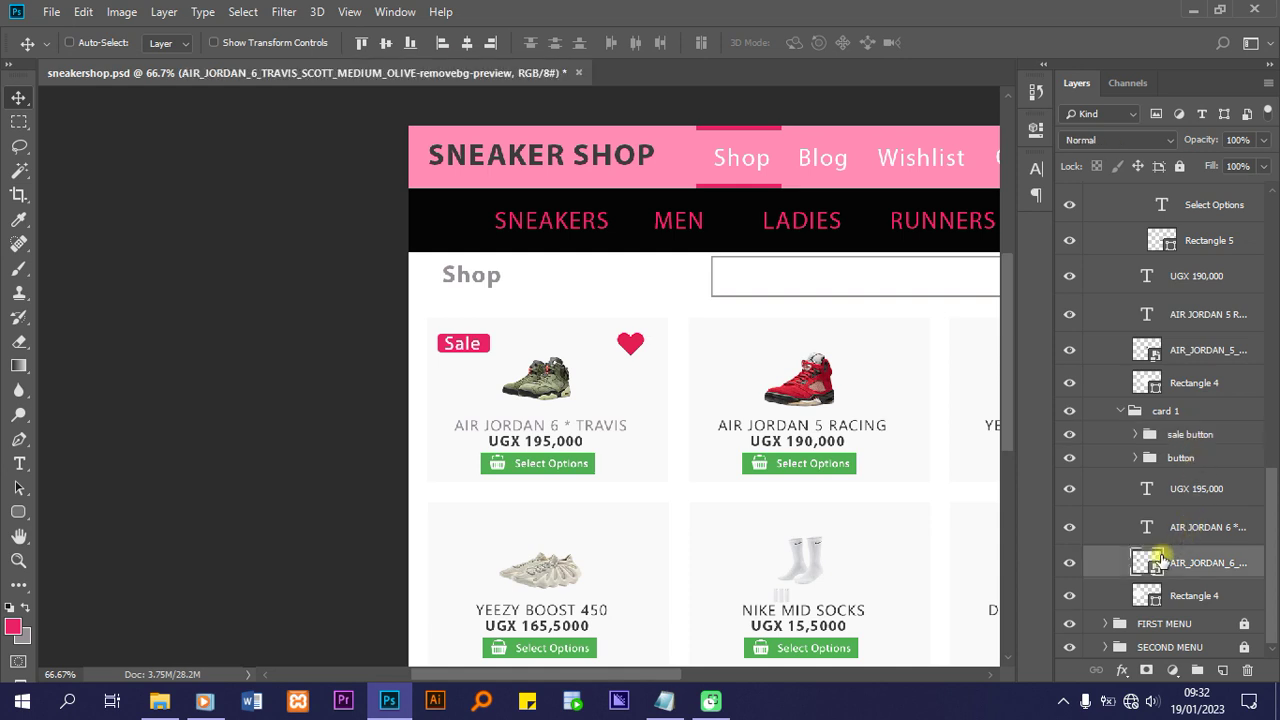
key(ctrl+t)
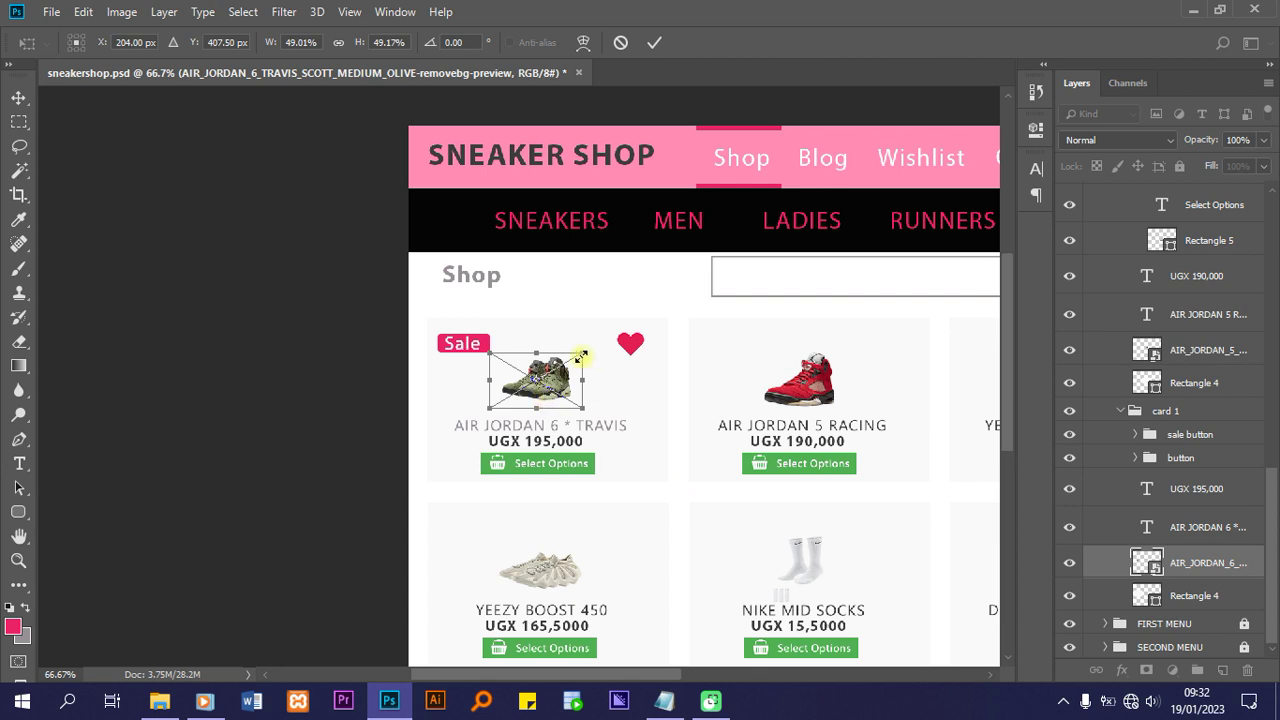
key(shift)
drag(582, 356, 594, 350)
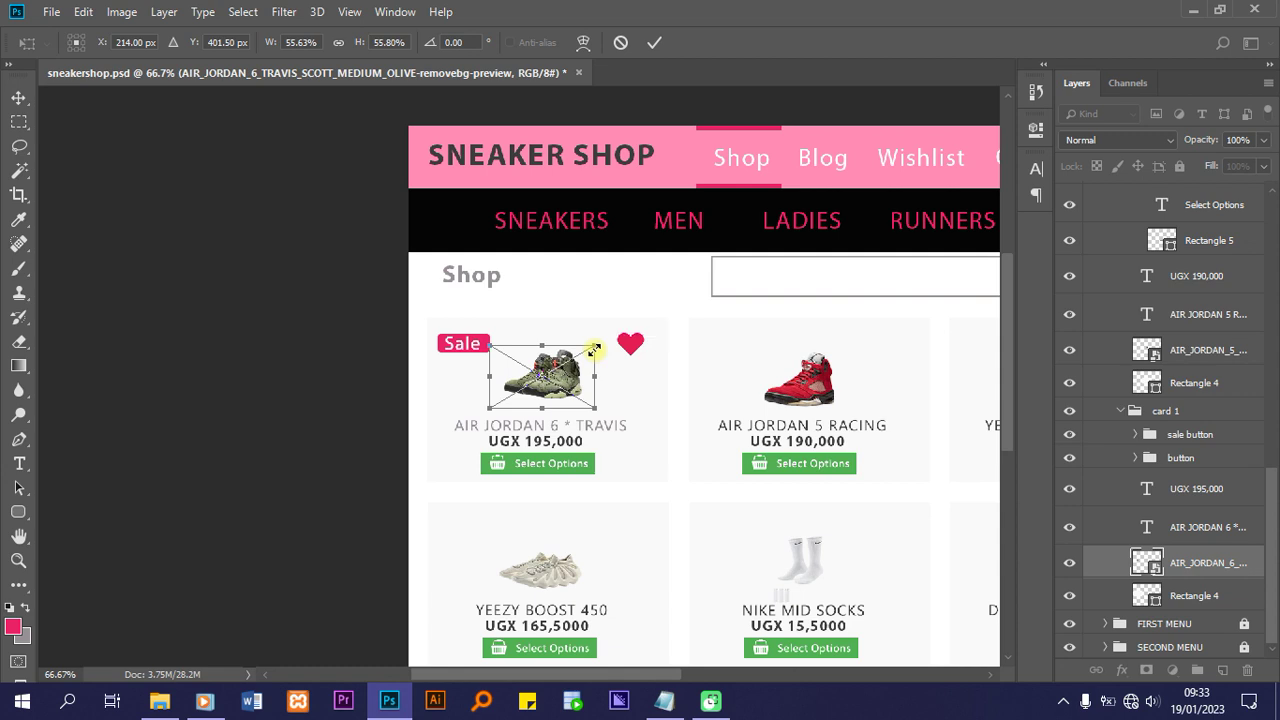
key(Return)
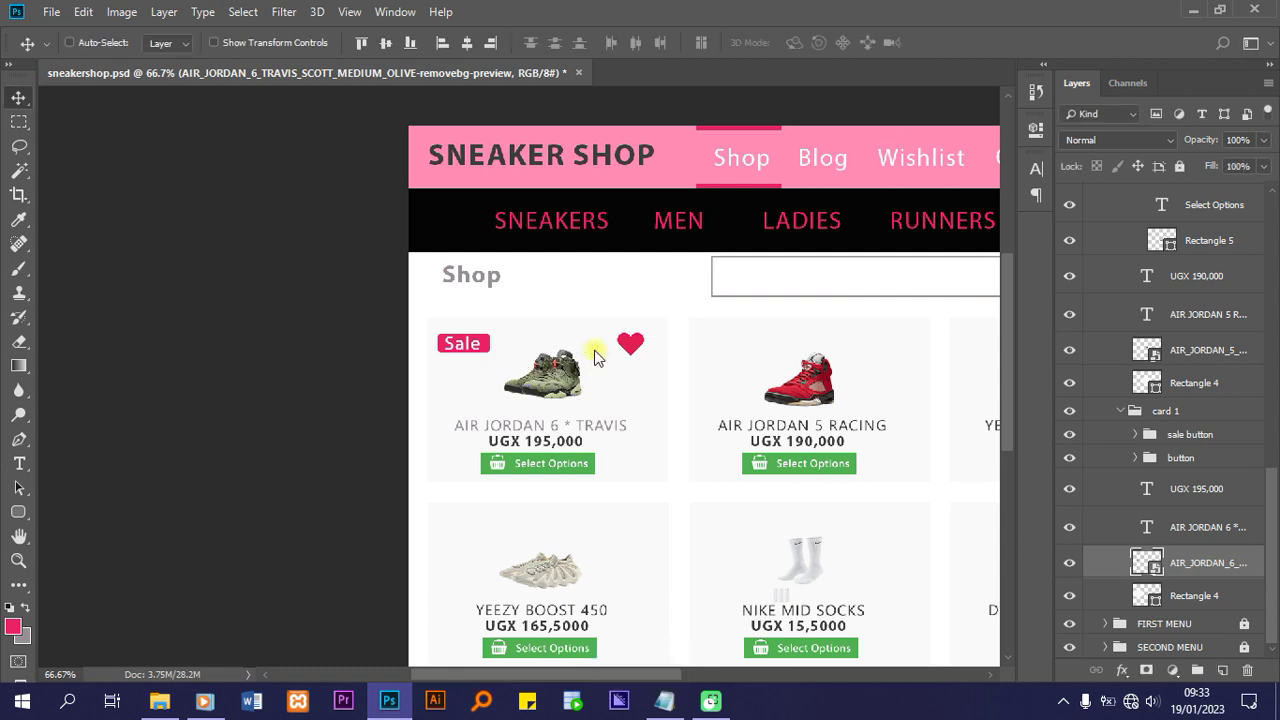
Nudge the Air Jordan 6 shoe down slightly and fine-tune its horizontal position between the Sale label and the heart
key(Down)
key(Down)
key(Down)
key(Down)
key(Down)
key(Down)
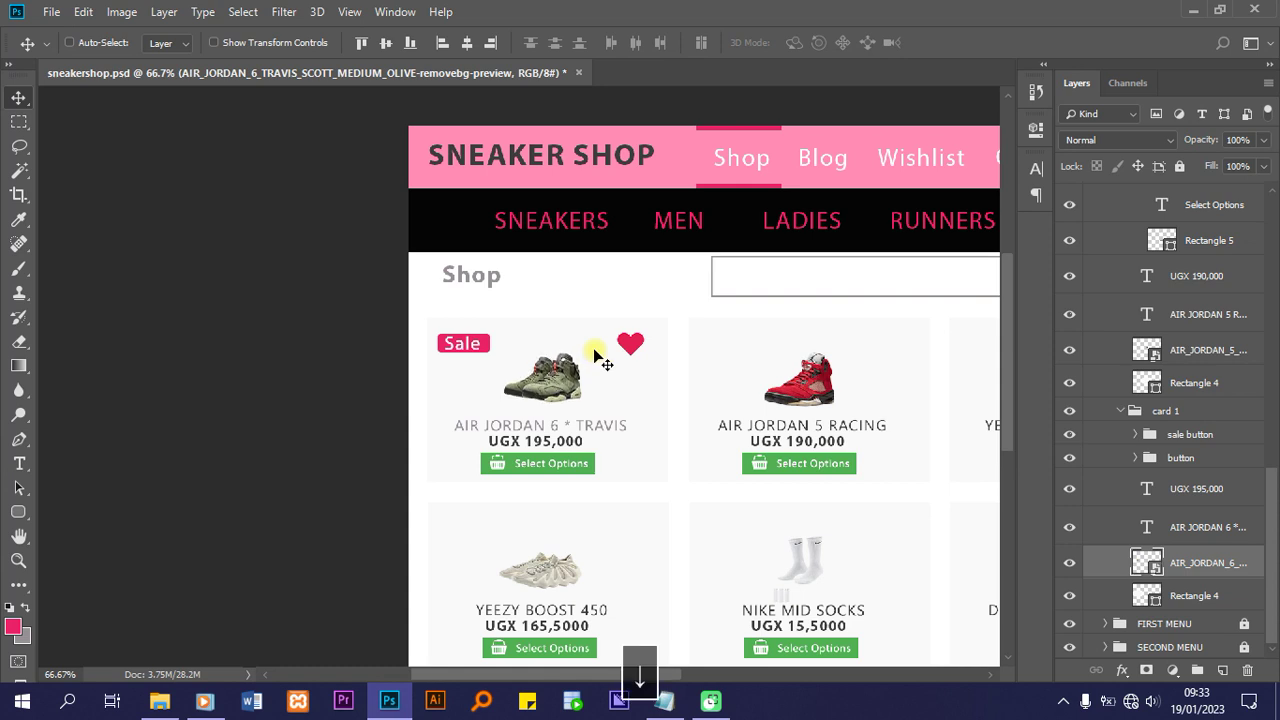
key(Right)
key(Right)
key(Left)
key(Left)
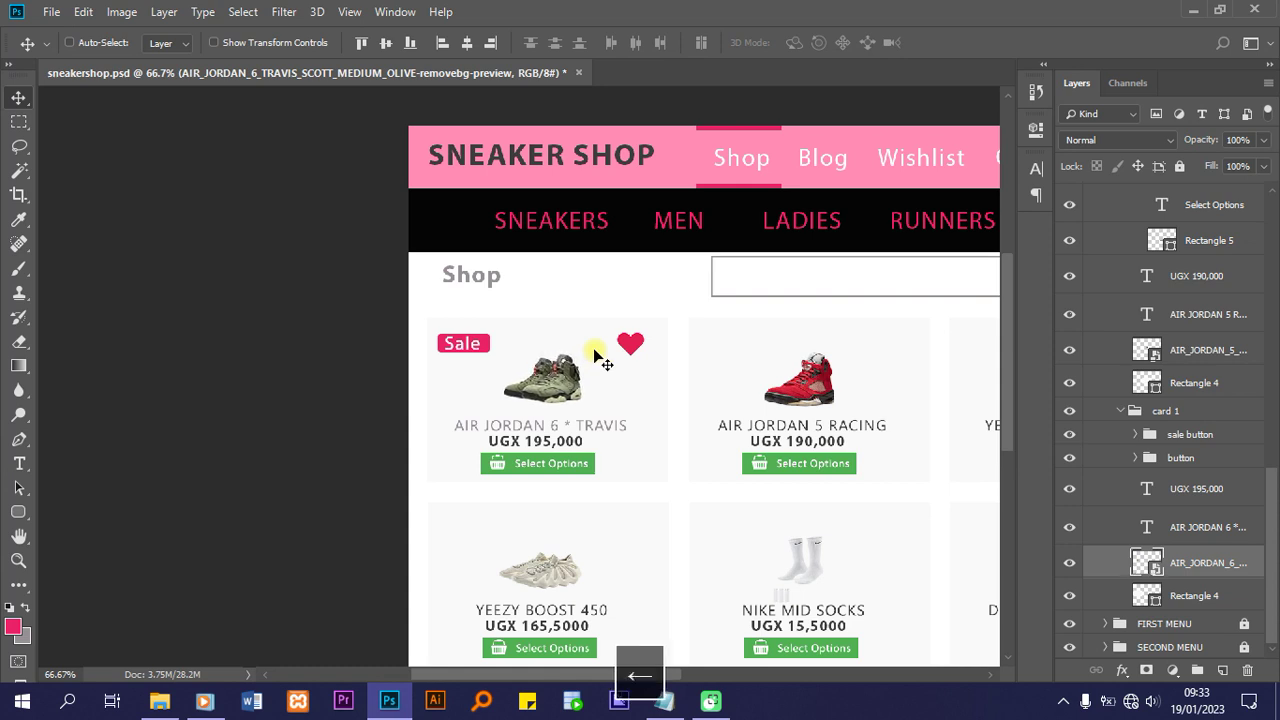
key(Down)
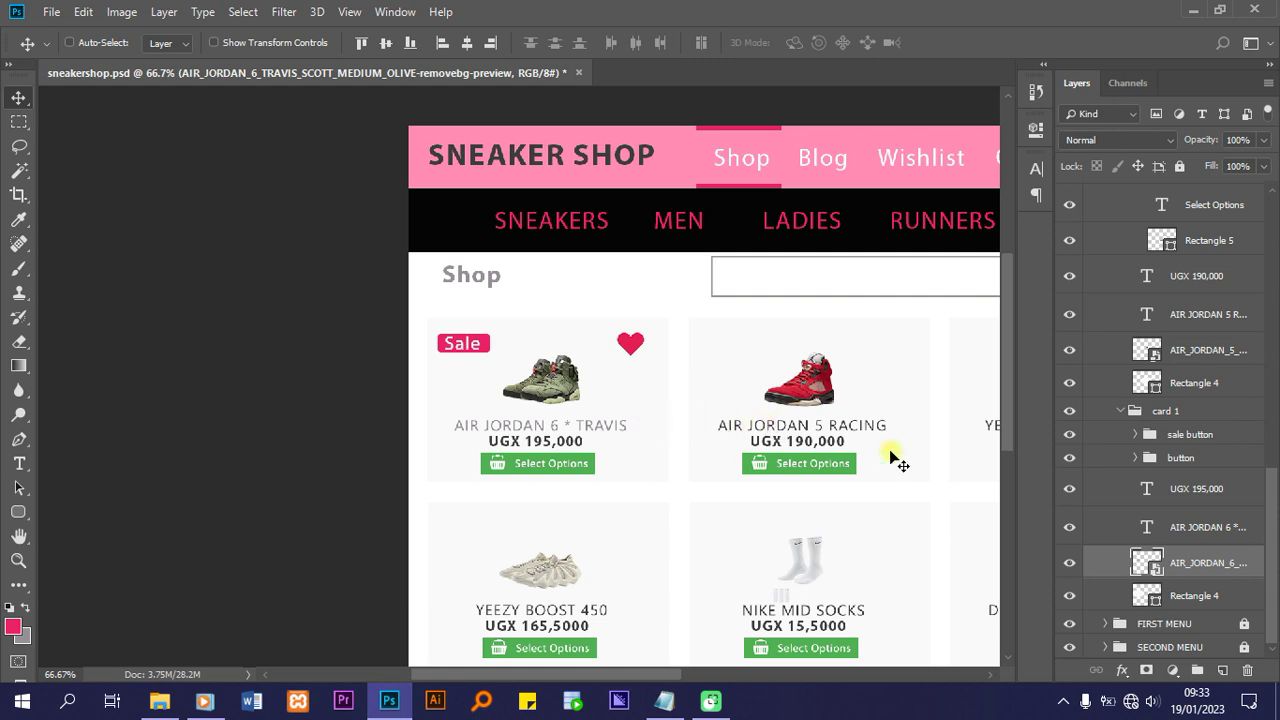
Duplicate card 1's sale button group and move the copy into card 2, above its button group
scroll(1128, 537, up, 3)
click(1124, 486)
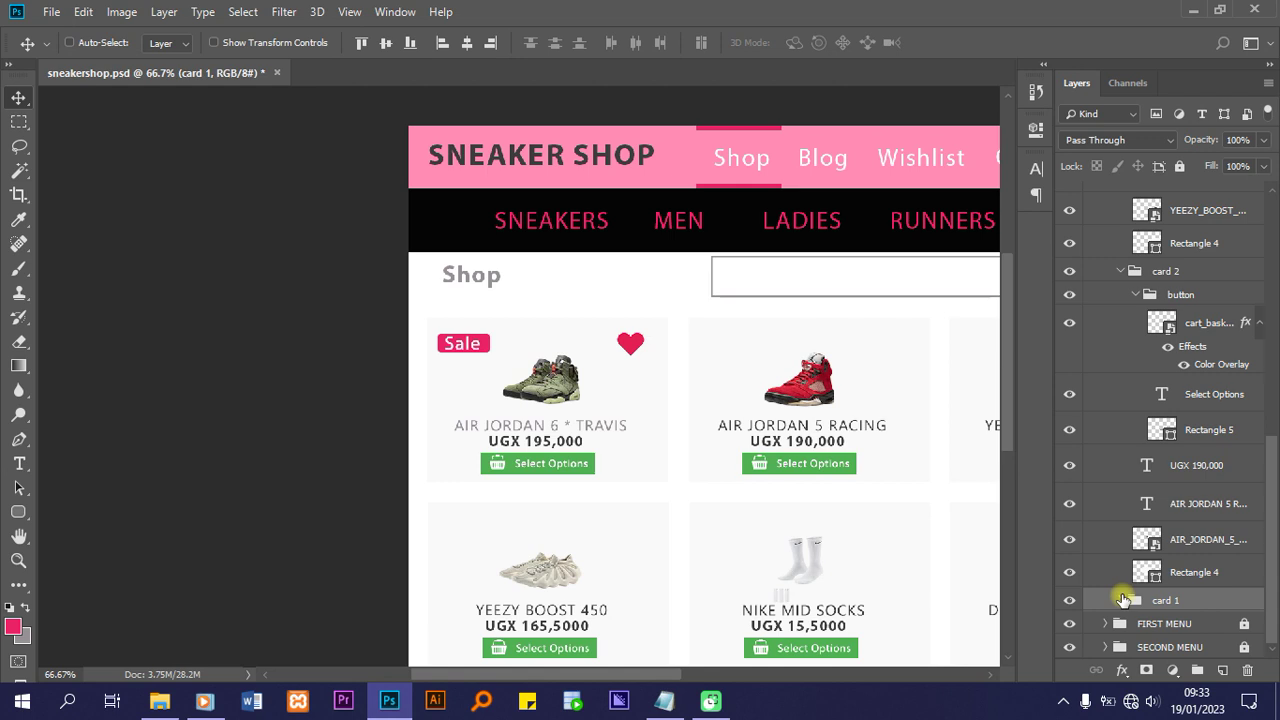
click(1122, 600)
scroll(1160, 560, down, 3)
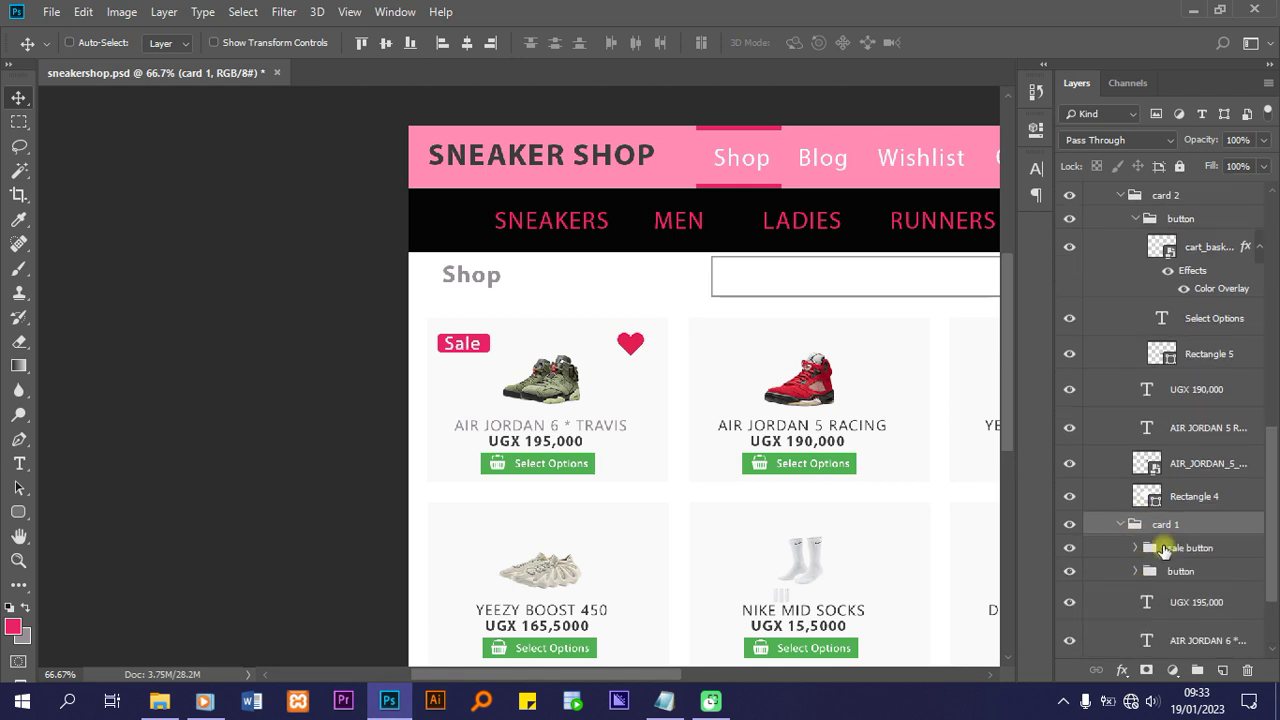
click(1176, 547)
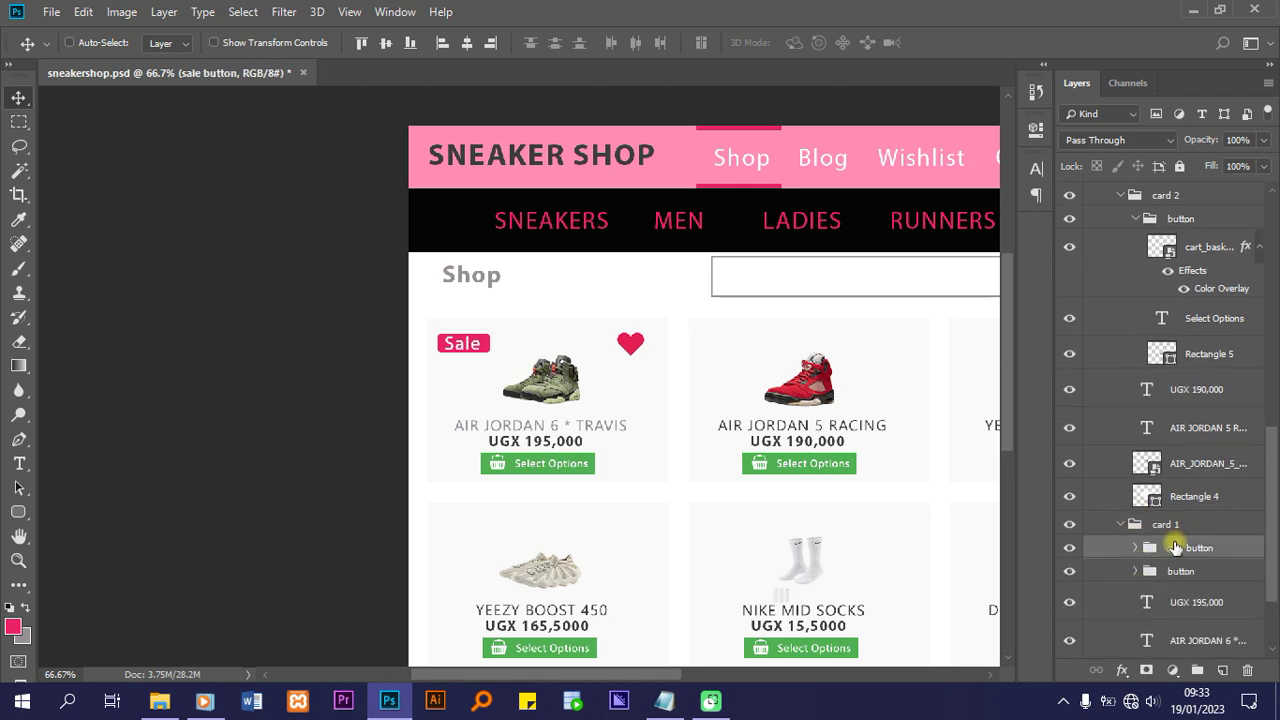
key(ctrl+j)
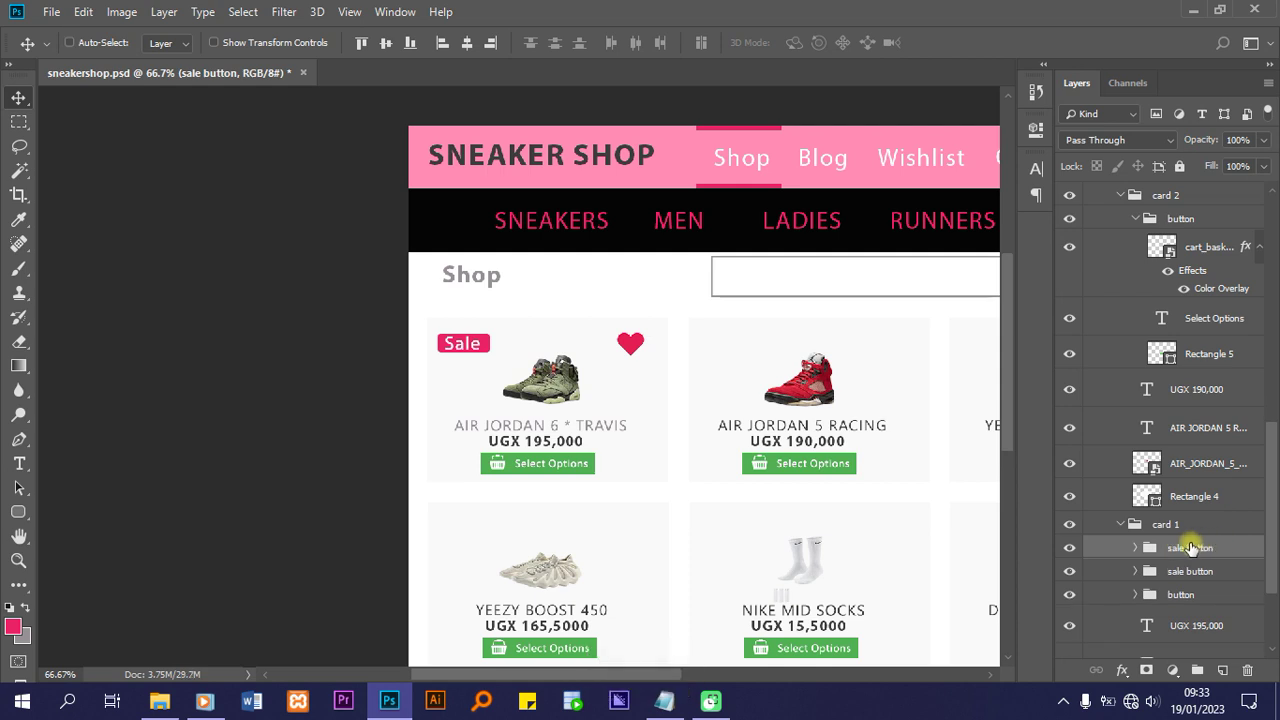
drag(1190, 547, 1150, 212)
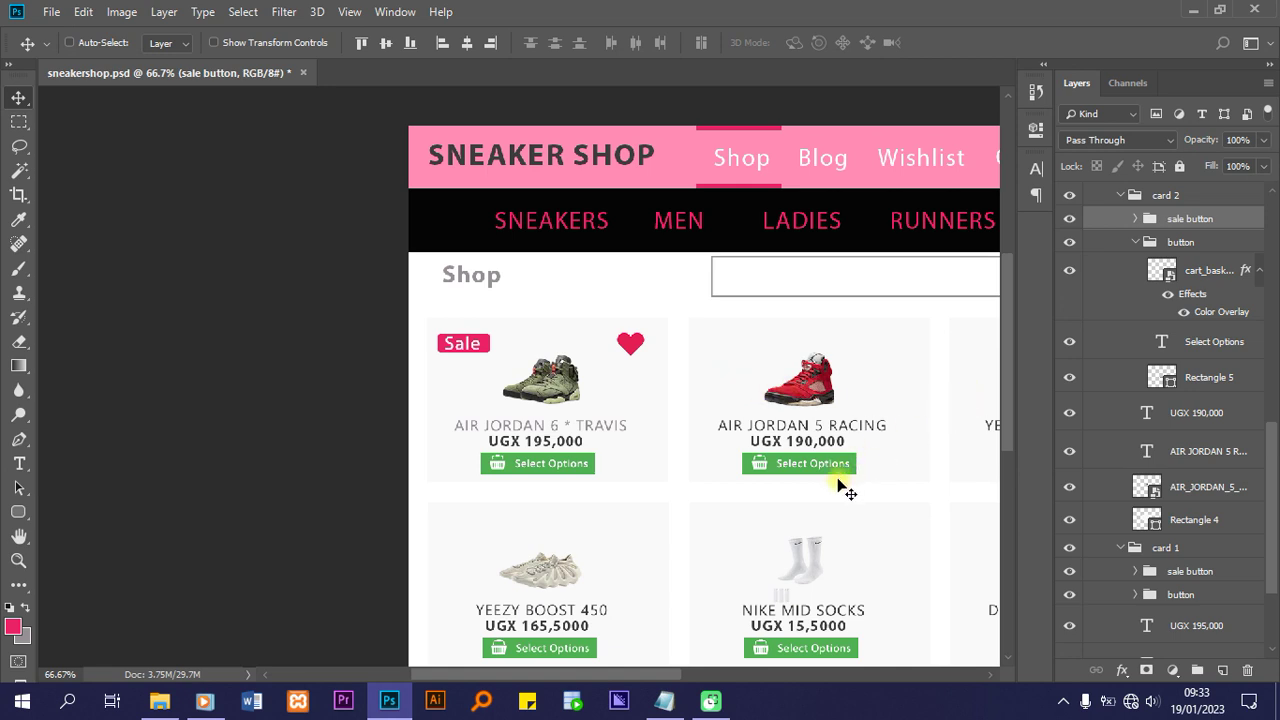
Shift the duplicated Sale label and heart horizontally from the Air Jordan 6 card onto the Air Jordan 5 Racing card
click(1134, 547)
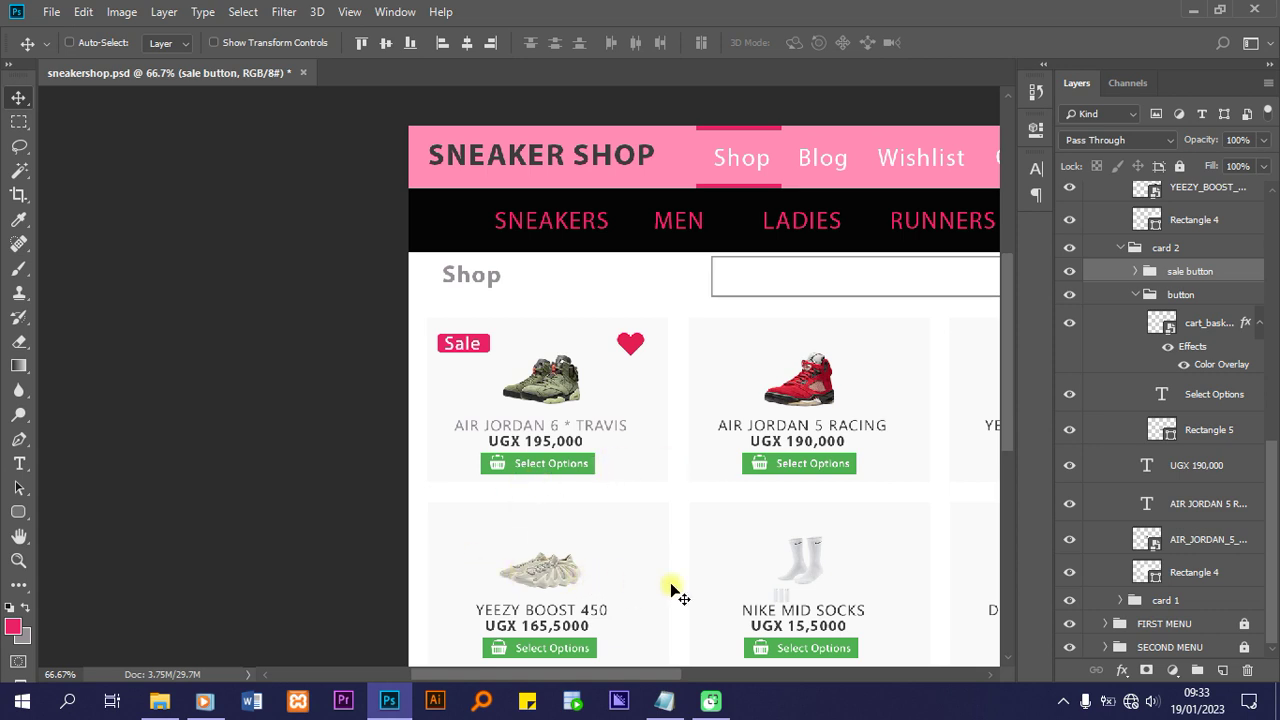
key(h)
drag(706, 560, 486, 529)
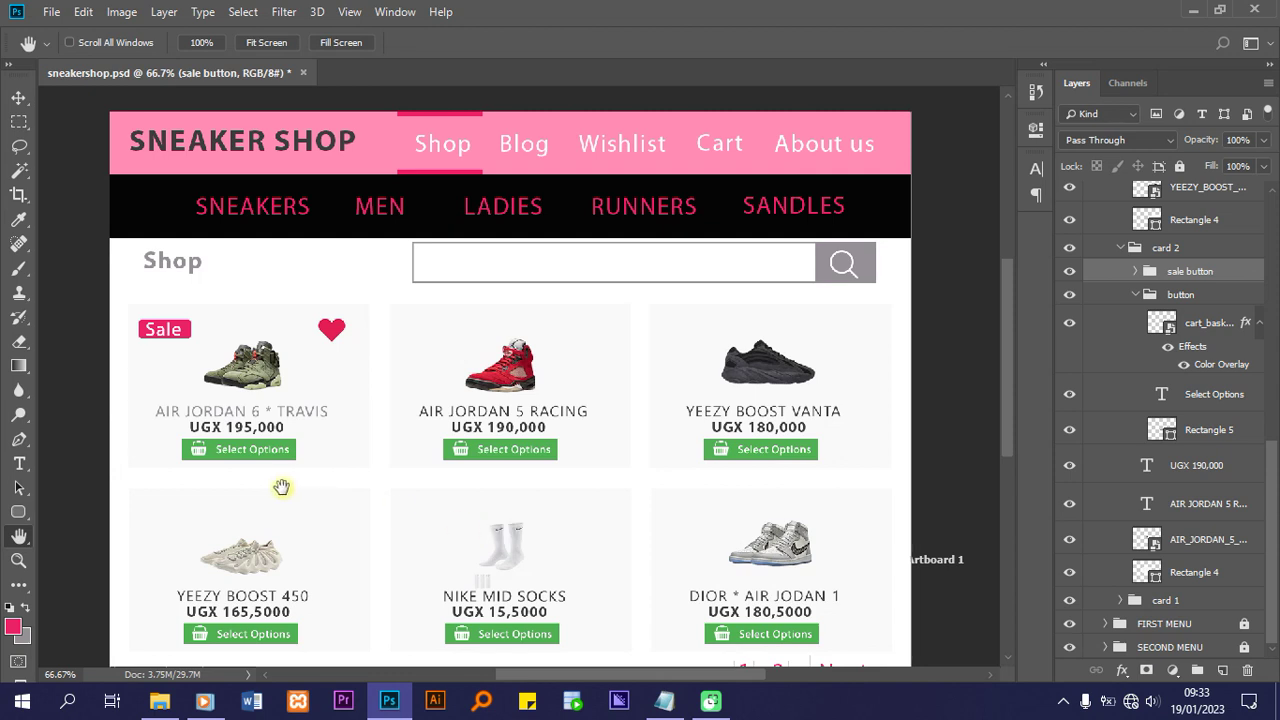
key(v)
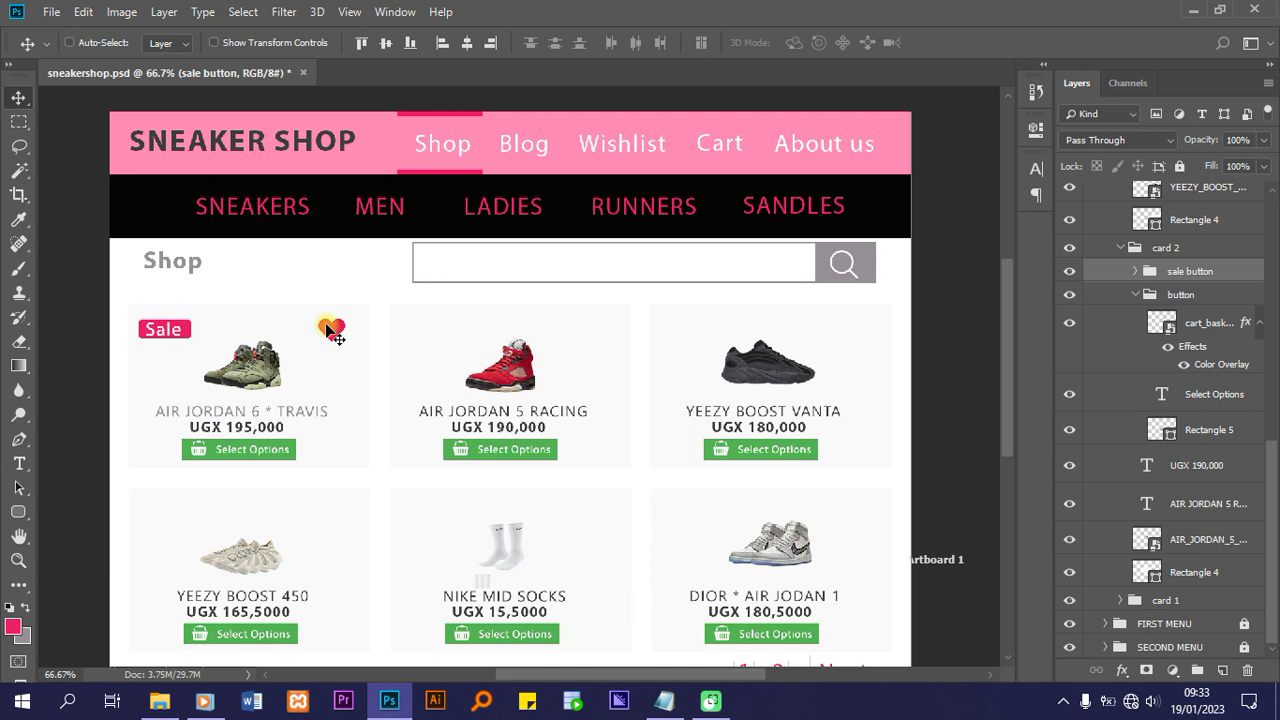
key(shift+Right)
key(shift+Right)
key(shift+Right)
key(shift+Right)
key(shift+Right)
key(shift+Right)
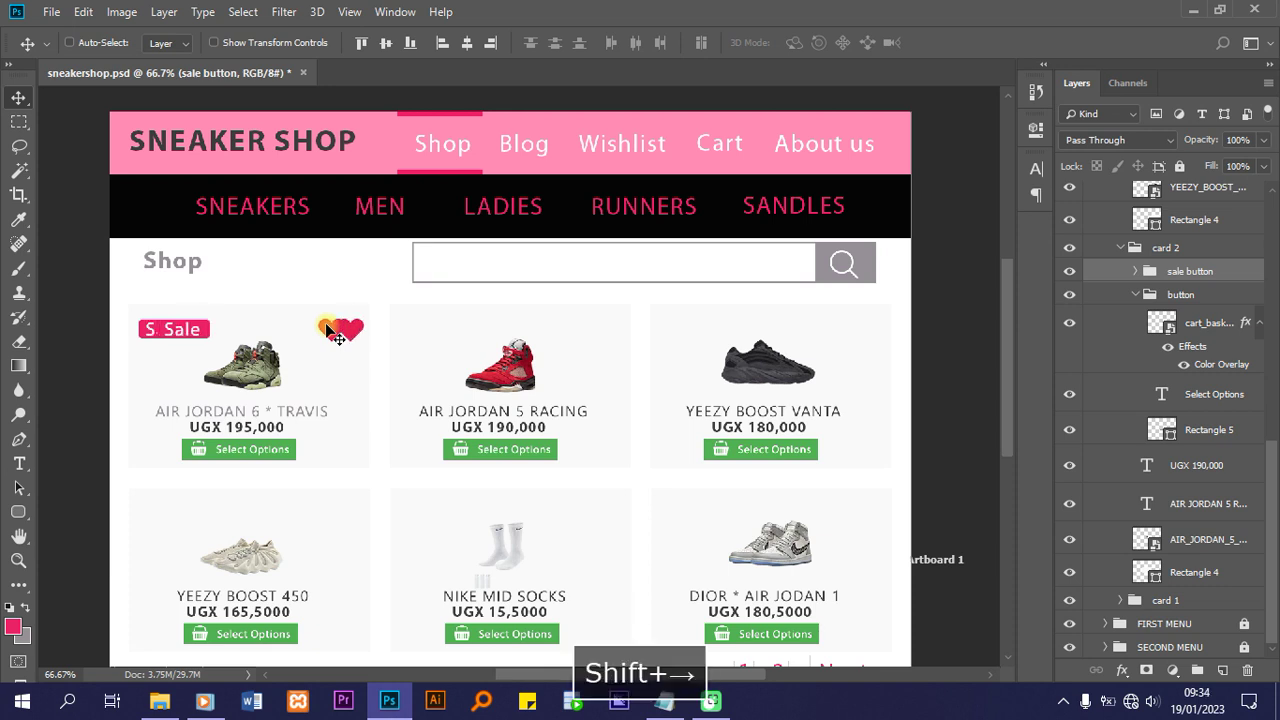
key(shift+Right)
key(shift+Right)
key(shift+Right)
key(shift+Right)
key(shift+Right)
key(shift+Right)
key(shift+Right)
key(shift+Right)
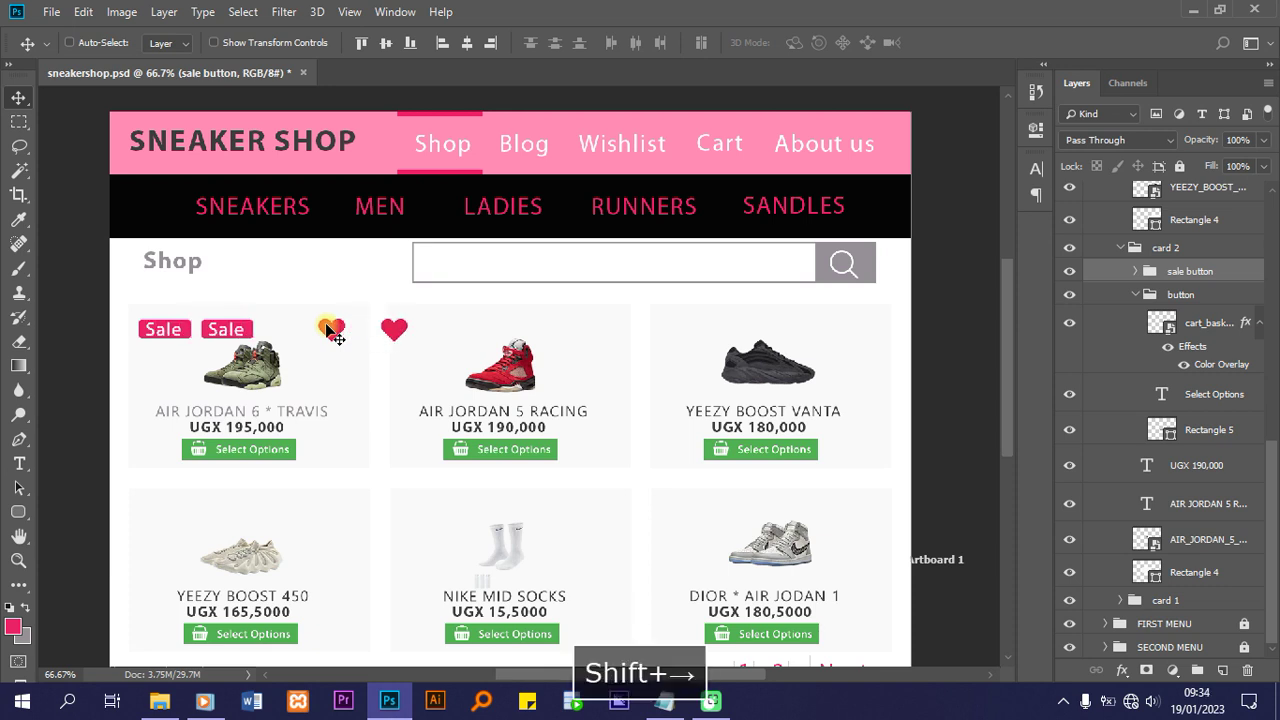
key(shift+Right)
key(shift+Right)
key(shift+Right)
key(shift+Right)
key(shift+Right)
key(shift+Right)
key(shift+Right)
key(shift+Right)
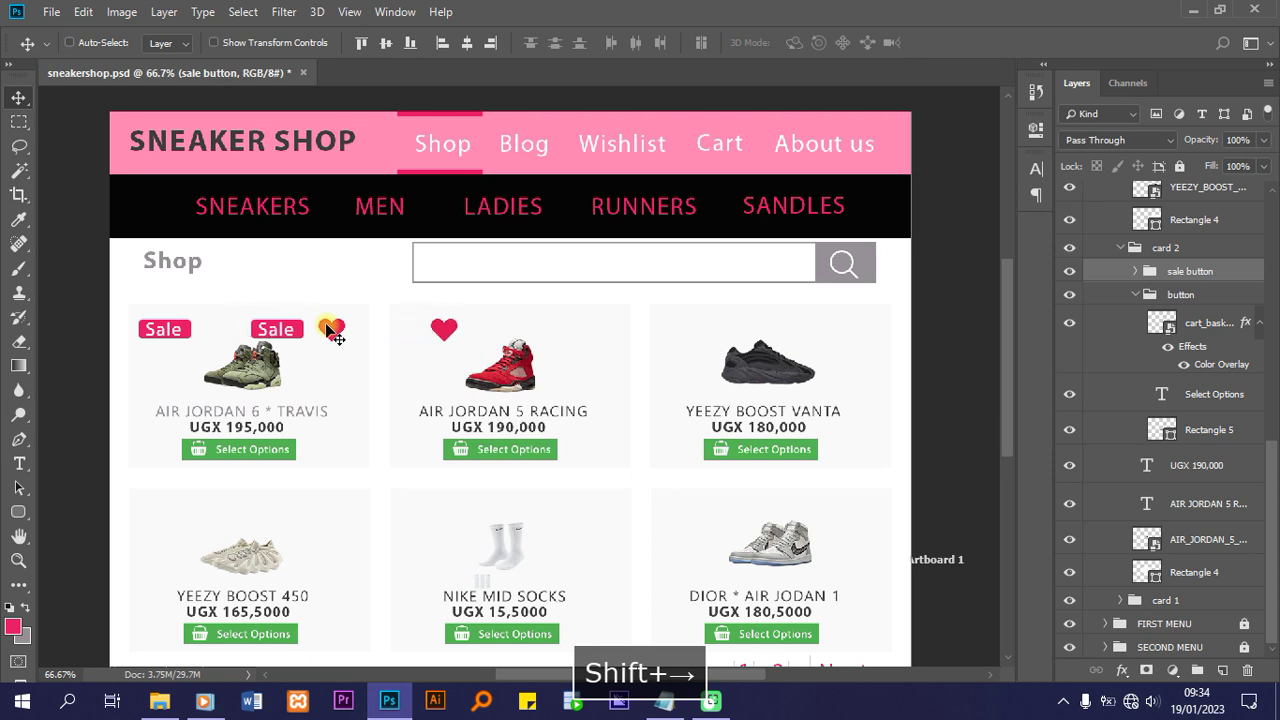
key(shift+Right)
key(shift+Right)
key(shift+Right)
key(shift+Right)
key(shift+Right)
key(shift+Right)
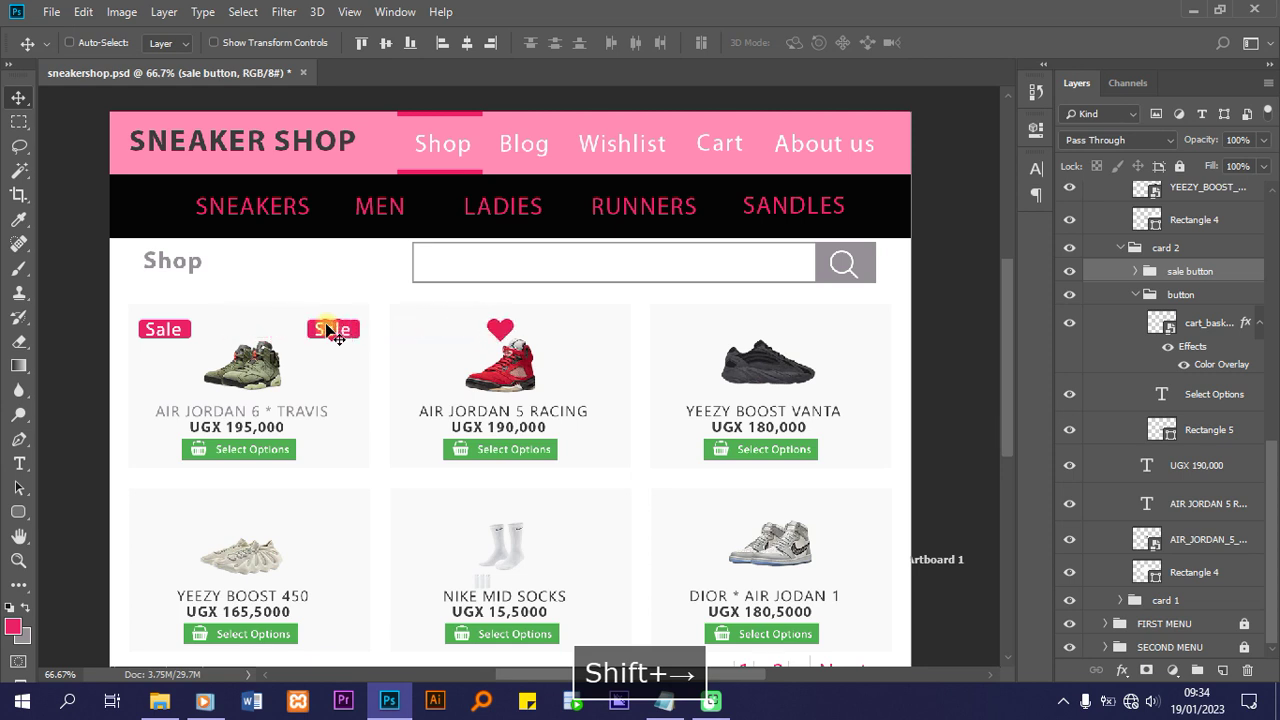
key(shift+Right)
key(shift+Right)
key(shift+Right)
key(shift+Right)
key(shift+Right)
key(shift+Right)
key(shift+Right)
key(shift+Right)
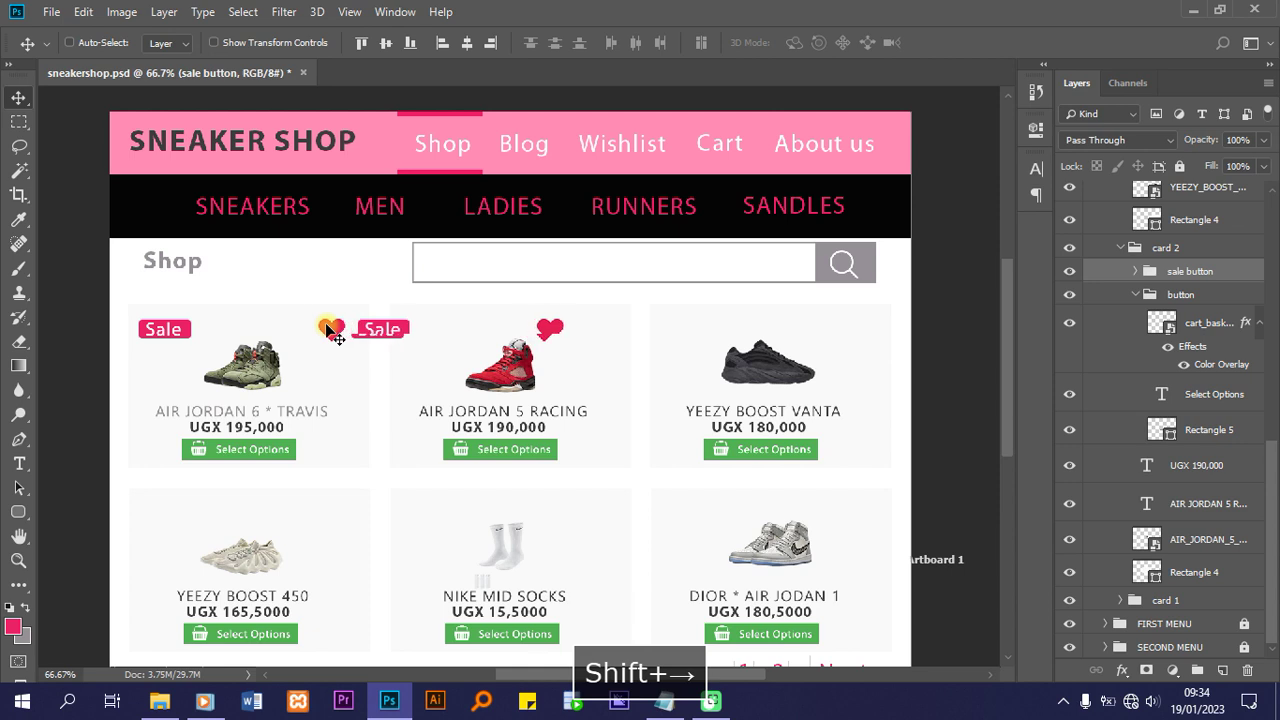
key(shift+Right)
key(shift+Right)
key(shift+Right)
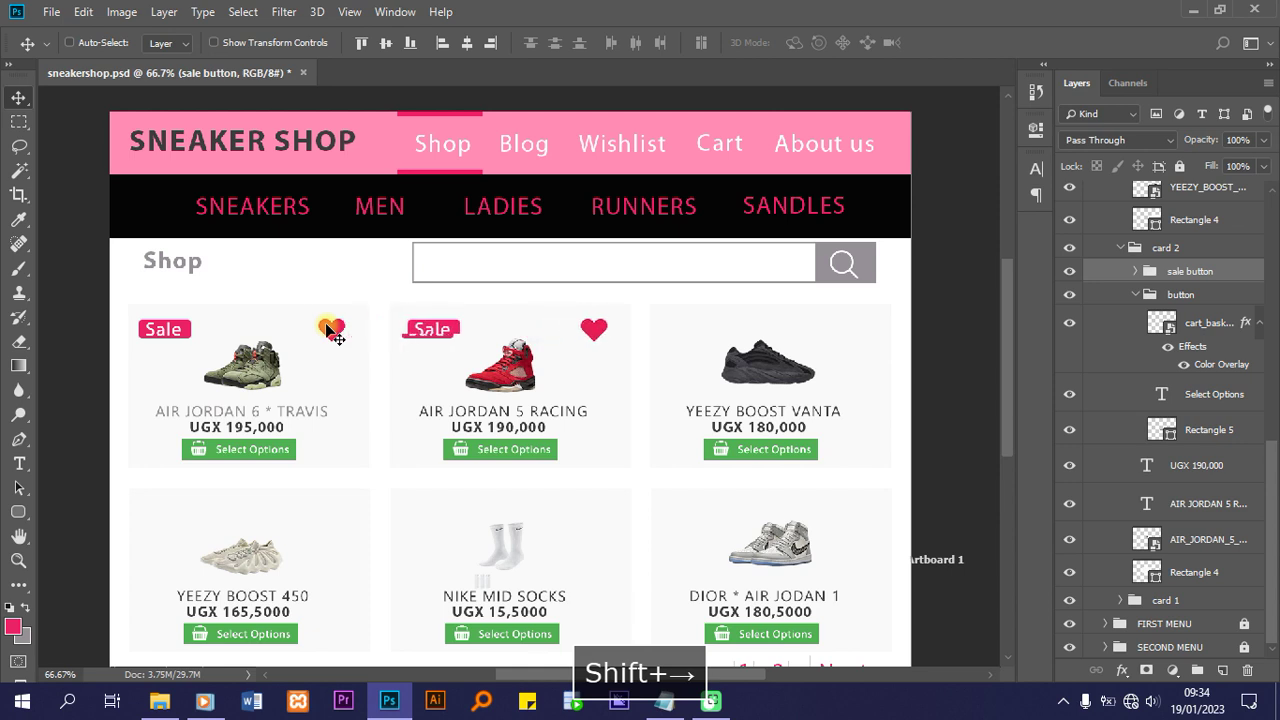
key(shift+Right)
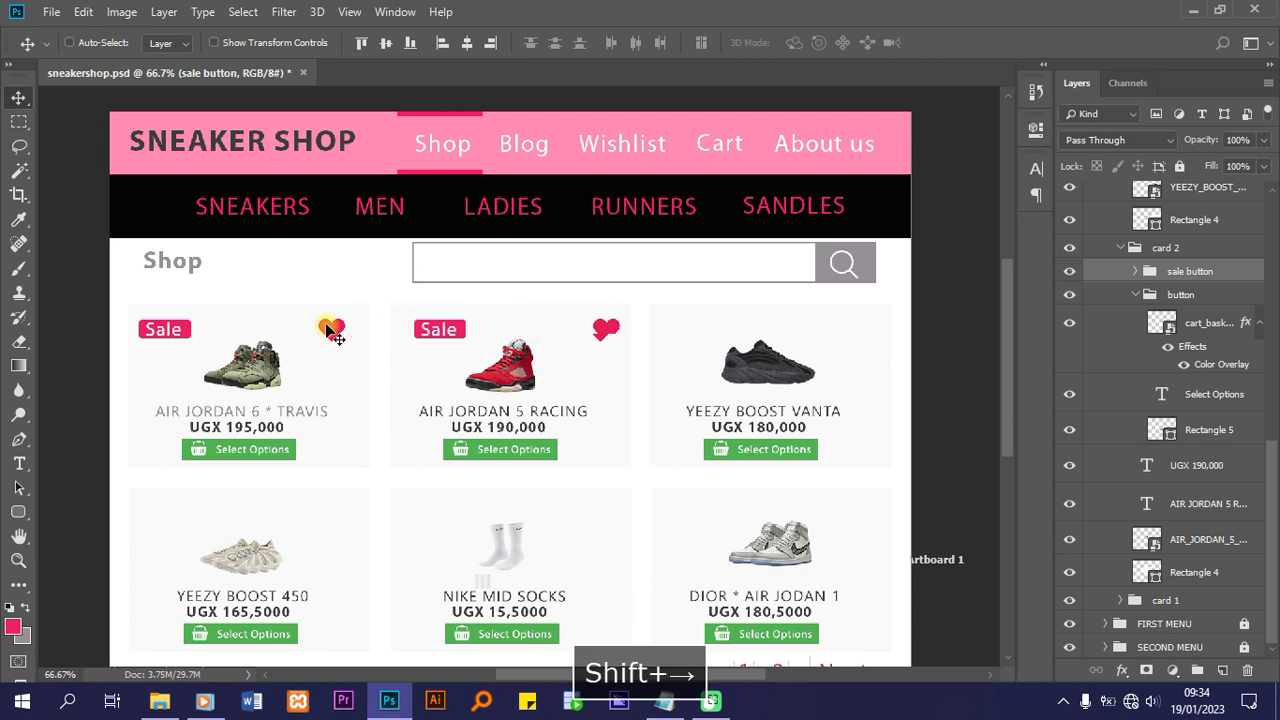
Expand card 1 and nudge its sale button group slightly to the right
click(1119, 600)
click(1157, 623)
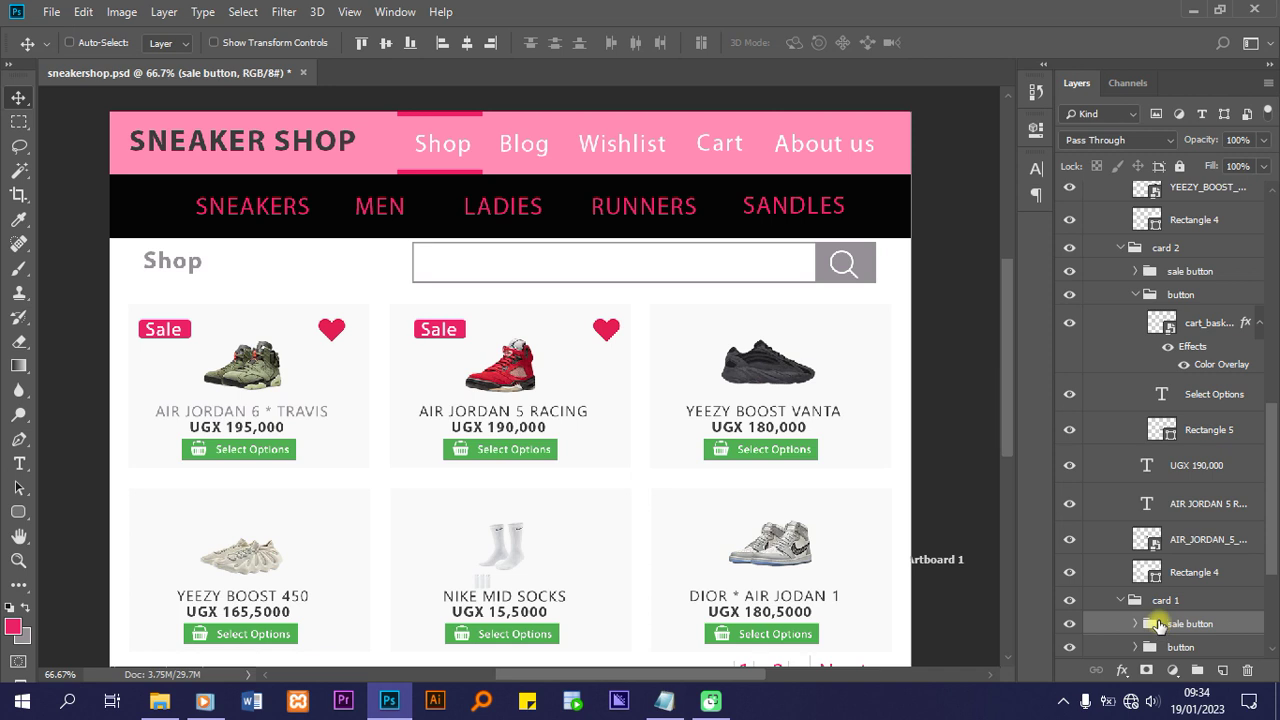
key(Right)
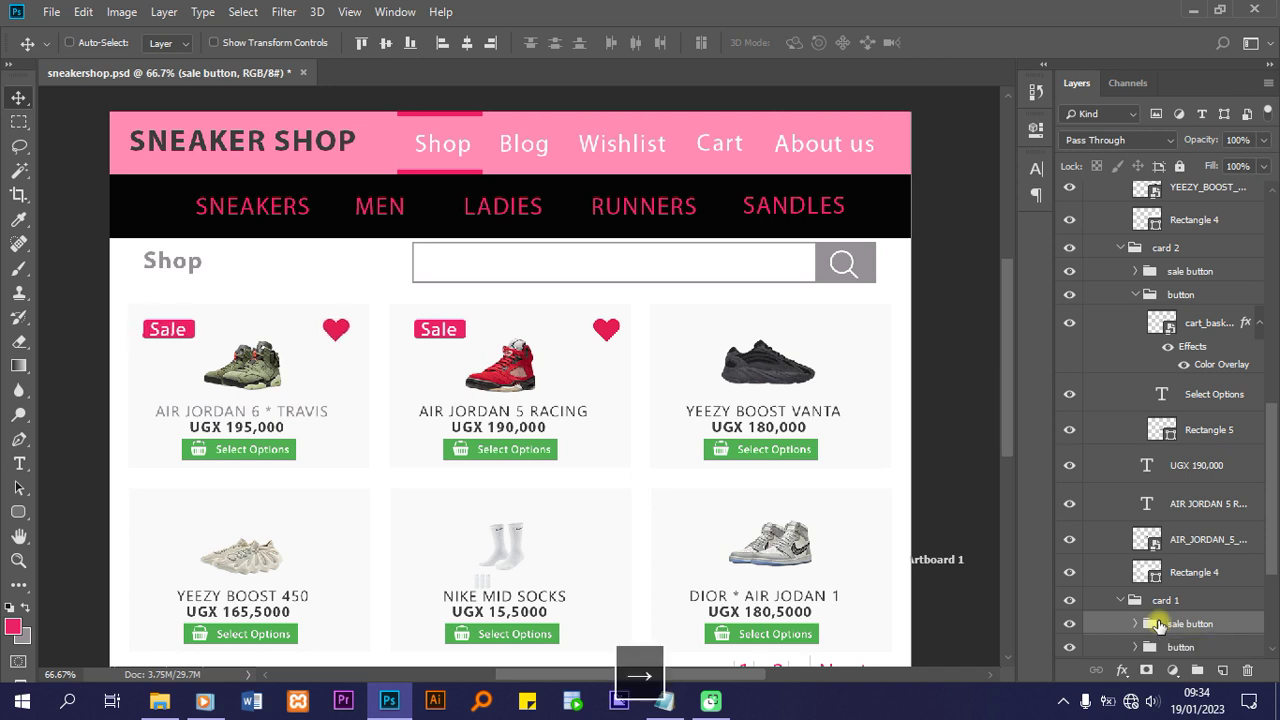
Duplicate card 2's sale button group and move the copy into card 3, above its button group
click(1187, 274)
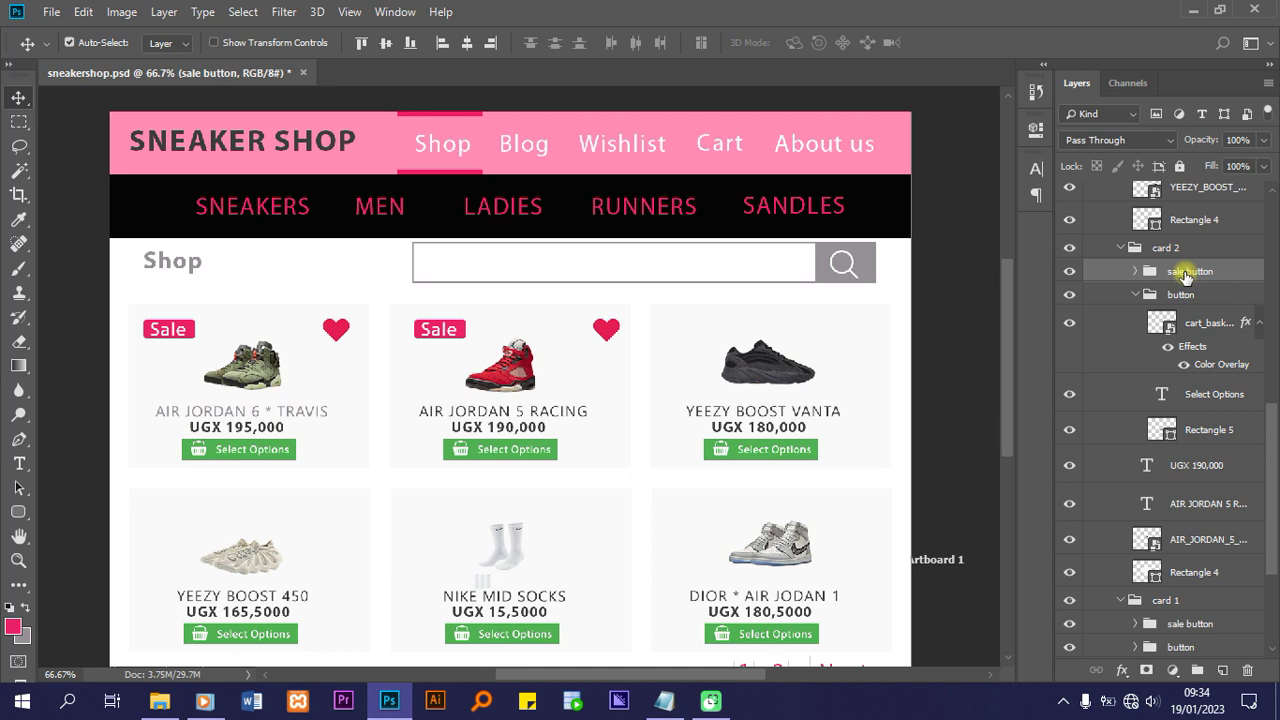
key(ctrl+j)
scroll(1157, 430, up, 5)
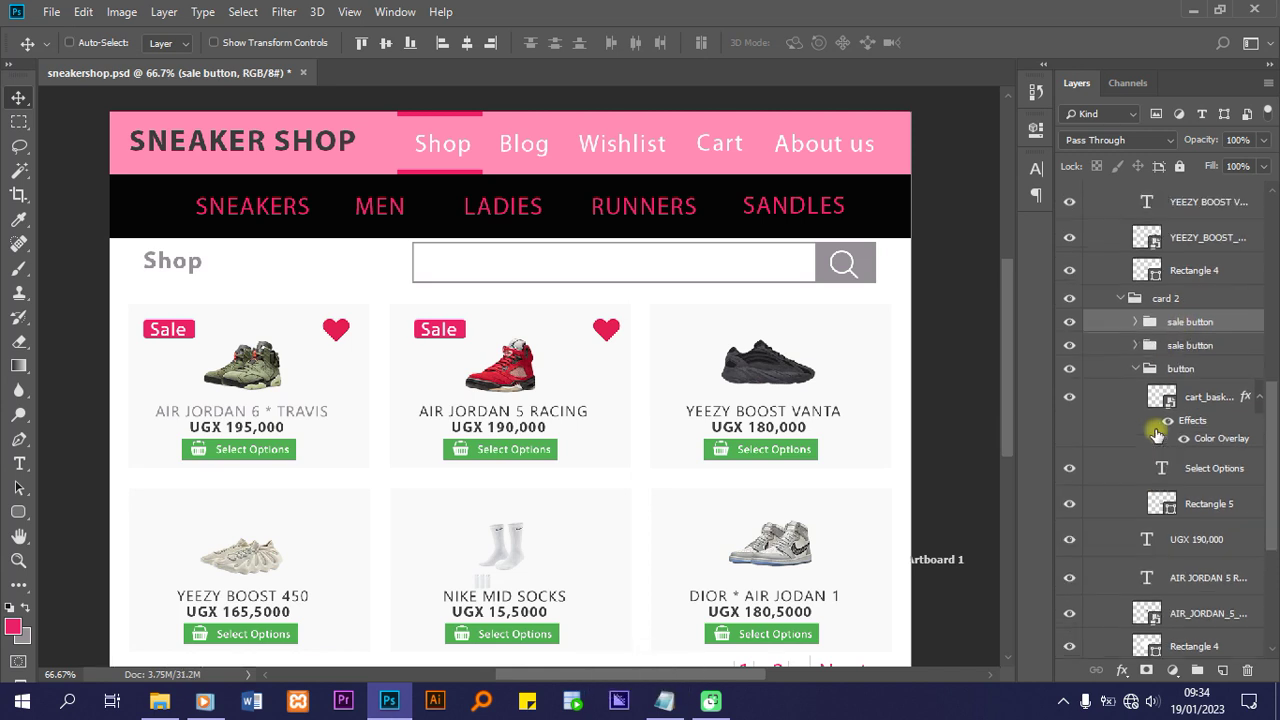
scroll(1157, 430, up, 1)
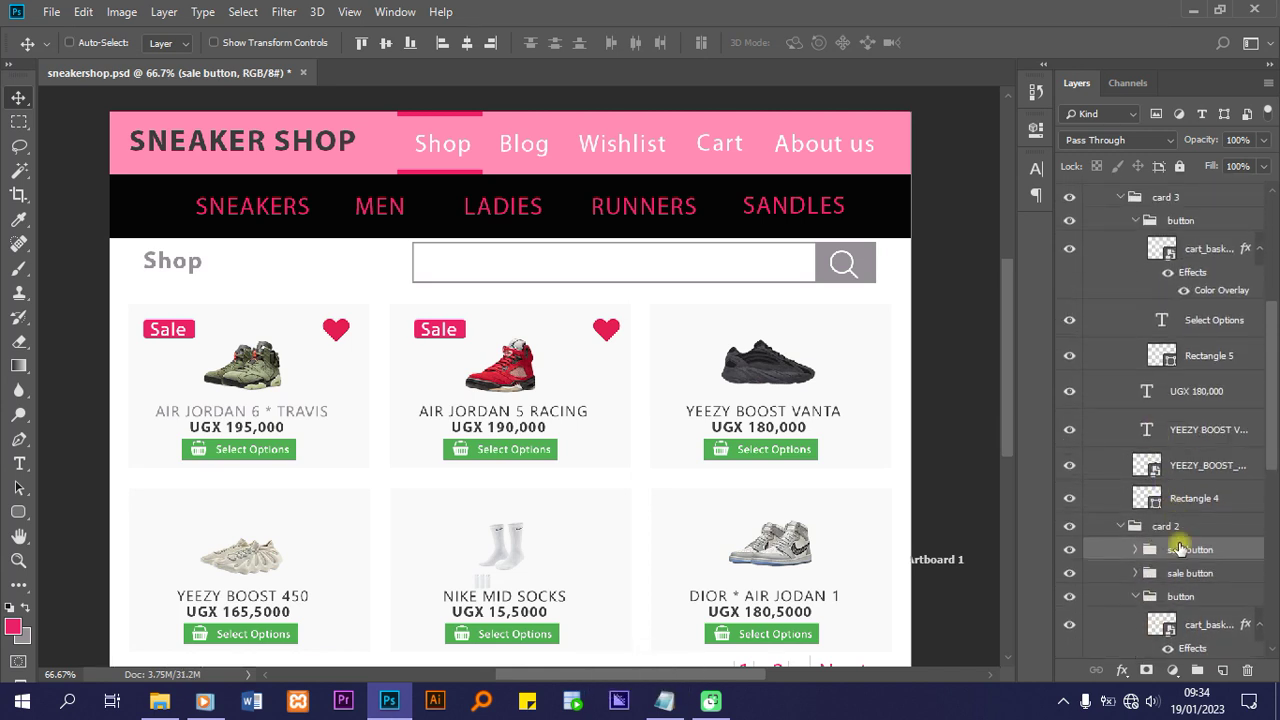
drag(1173, 549, 1185, 220)
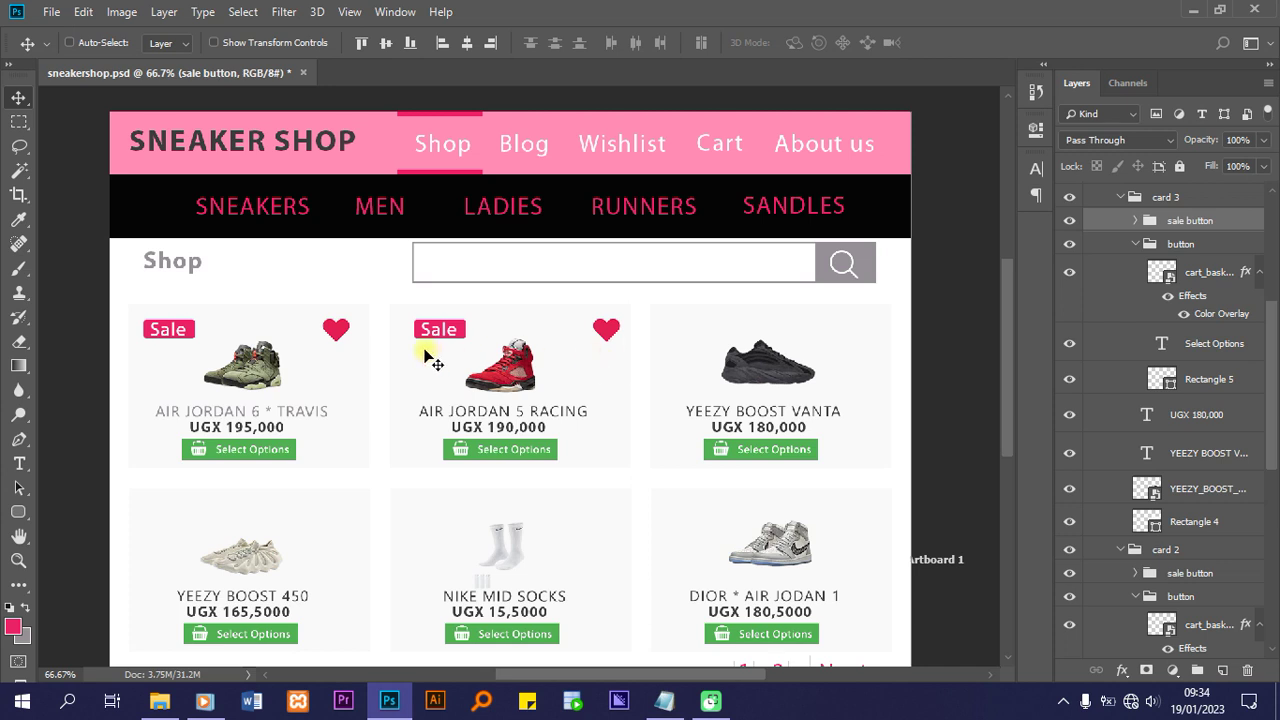
Shift the copied Sale label and heart onto the Yeezy Boost Vanta card and fine-tune their horizontal position
key(v)
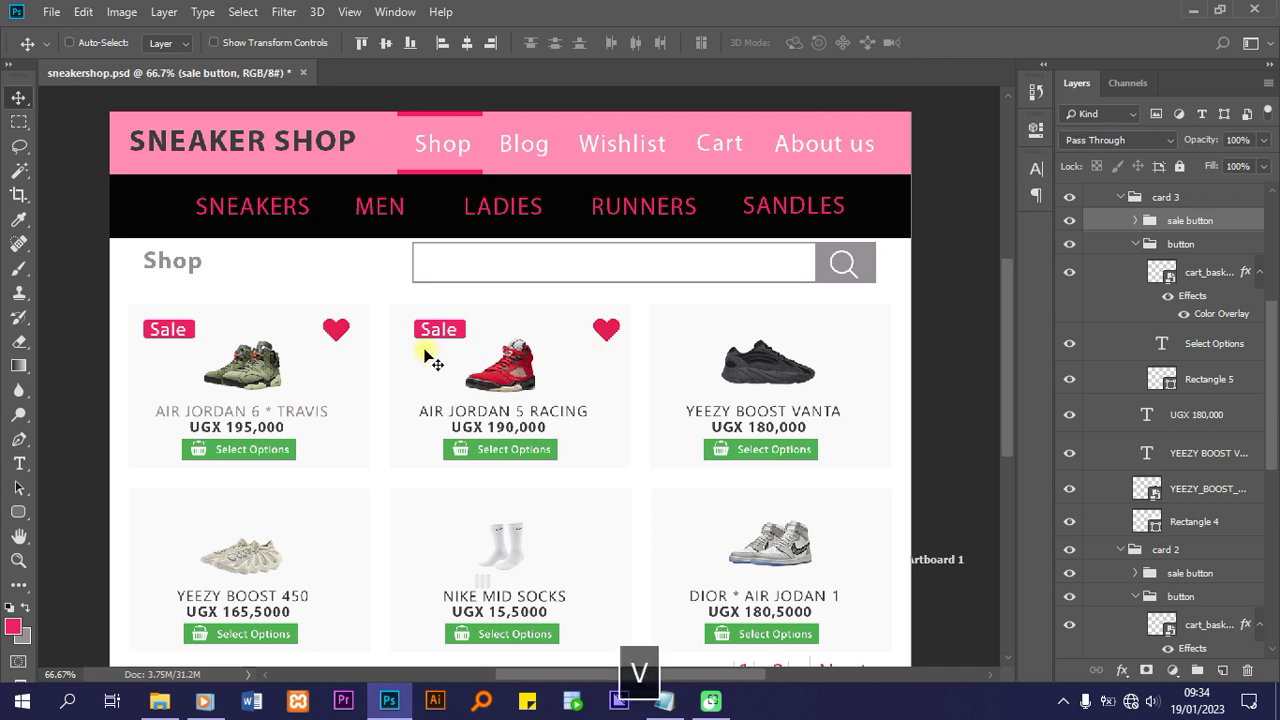
key(shift+Right)
key(shift+Right)
key(shift+Right)
key(shift+Right)
key(shift+Right)
key(shift+Right)
key(shift+Right)
key(shift+Right)
key(shift+Right)
key(shift+Right)
key(shift+Right)
key(shift+Right)
key(shift+Right)
key(shift+Right)
key(shift+Right)
key(shift+Right)
key(shift+Right)
key(shift+Right)
key(shift+Right)
key(shift+Right)
key(shift+Right)
key(shift+Right)
key(shift+Right)
key(shift+Right)
key(shift+Right)
key(shift+Right)
key(shift+Right)
key(shift+Right)
key(shift+Right)
key(shift+Right)
key(shift+Right)
key(shift+Right)
key(shift+Right)
key(shift+Right)
key(shift+Right)
key(shift+Right)
key(shift+Right)
key(shift+Right)
key(shift+Right)
key(shift+Right)
key(shift+Right)
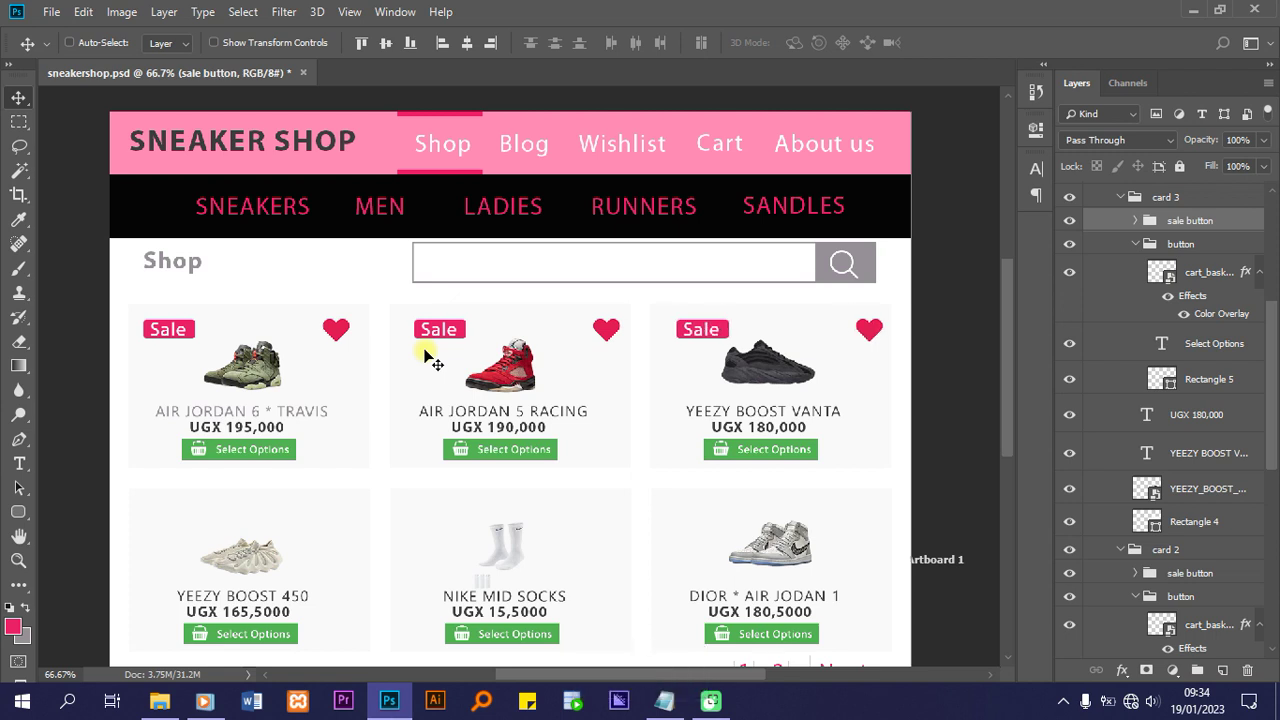
key(Left)
key(Left)
key(Left)
key(Left)
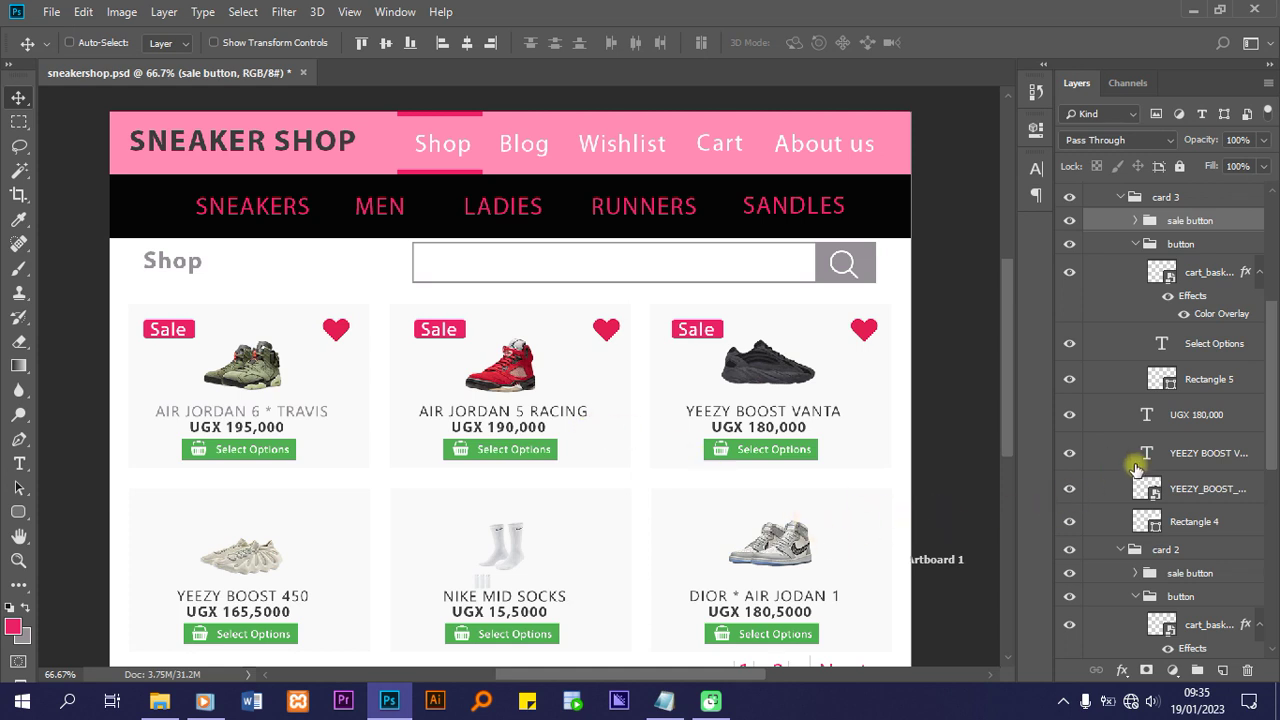
Nudge the Yeezy Boost Vanta shoe image in card 3 slightly right, between the Sale label and the heart
click(1183, 500)
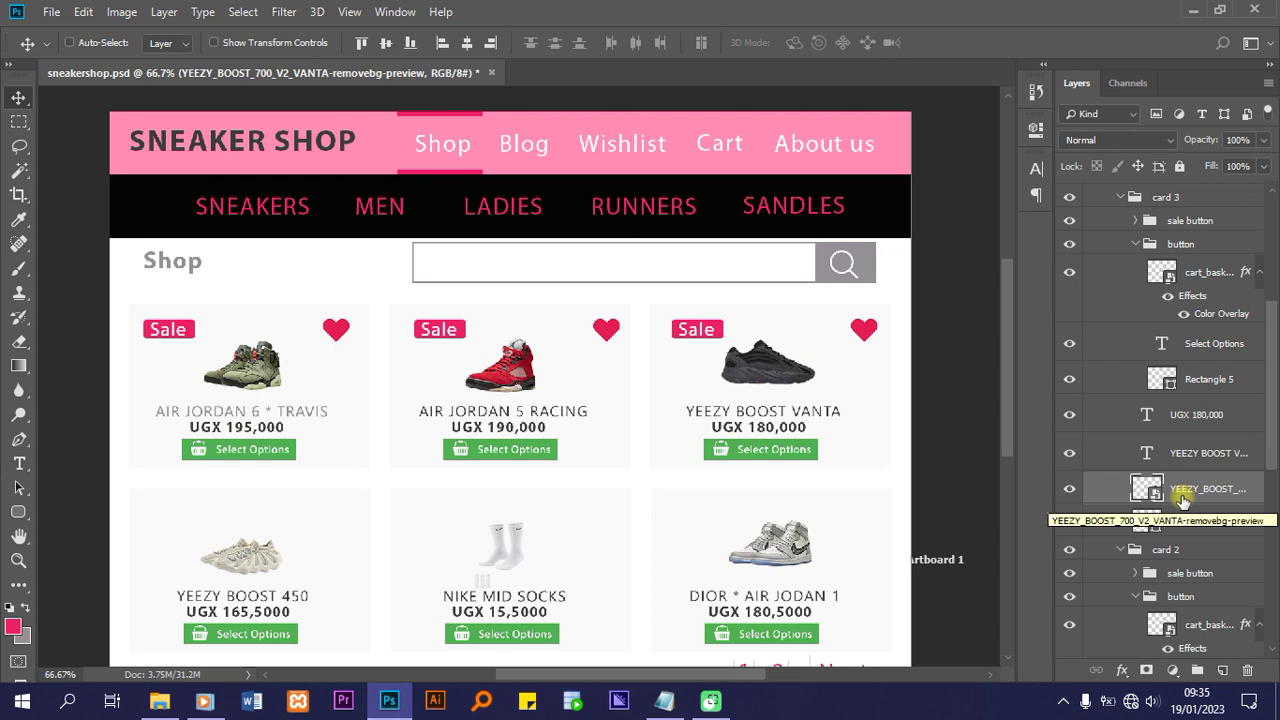
key(Right)
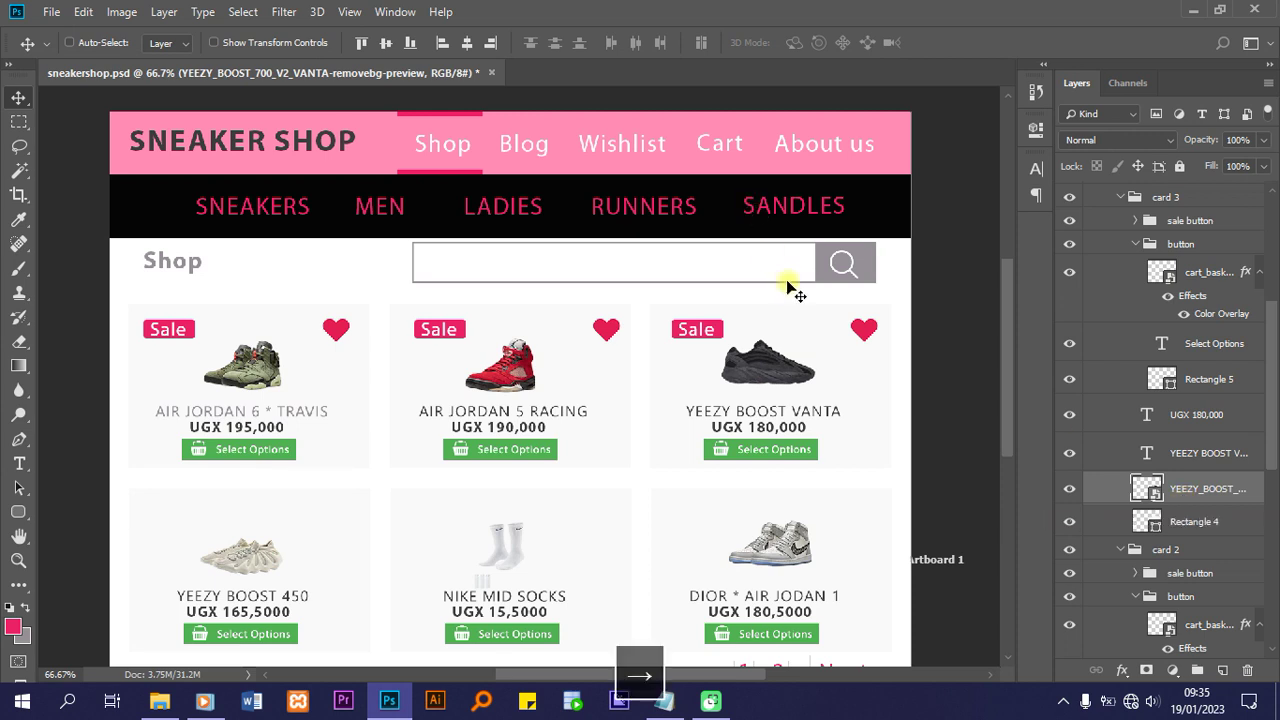
key(Right)
key(Right)
key(Right)
key(Right)
key(Right)
key(Right)
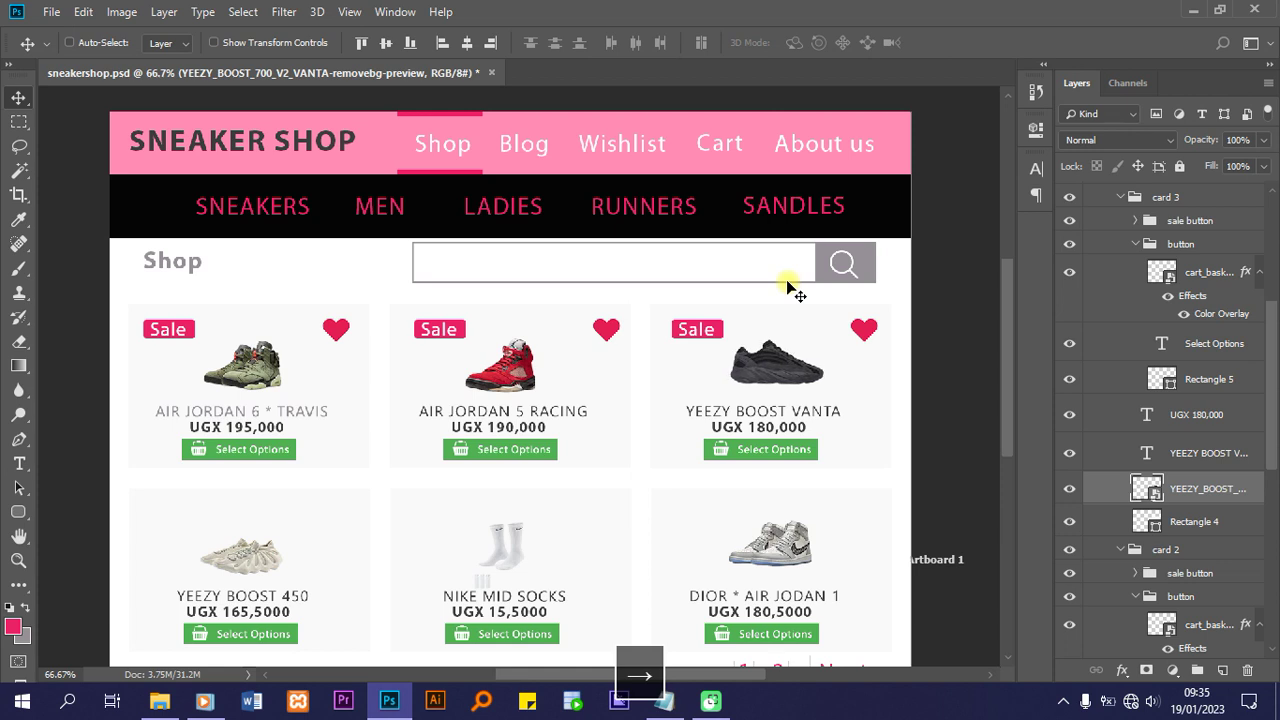
Enlarge the Air Jordan 5 shoe image in card 2 proportionally to about 64% and nudge it slightly right
scroll(1170, 488, down, 5)
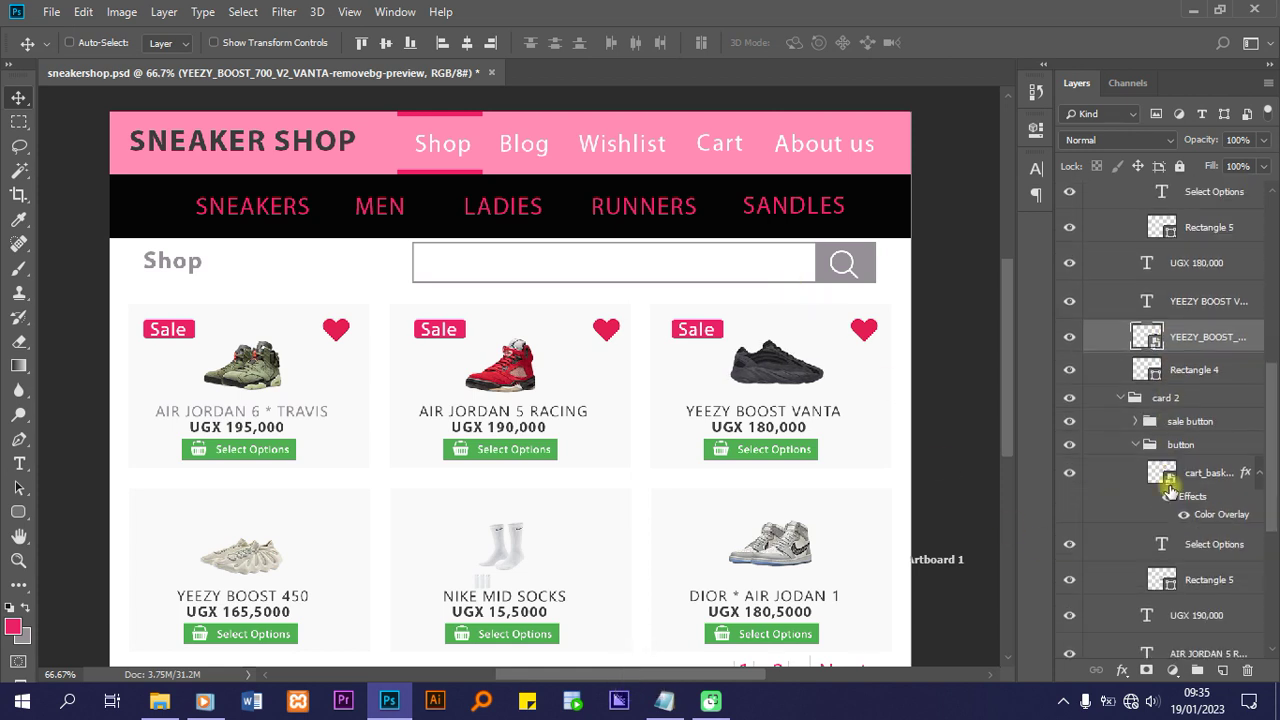
scroll(1172, 488, down, 4)
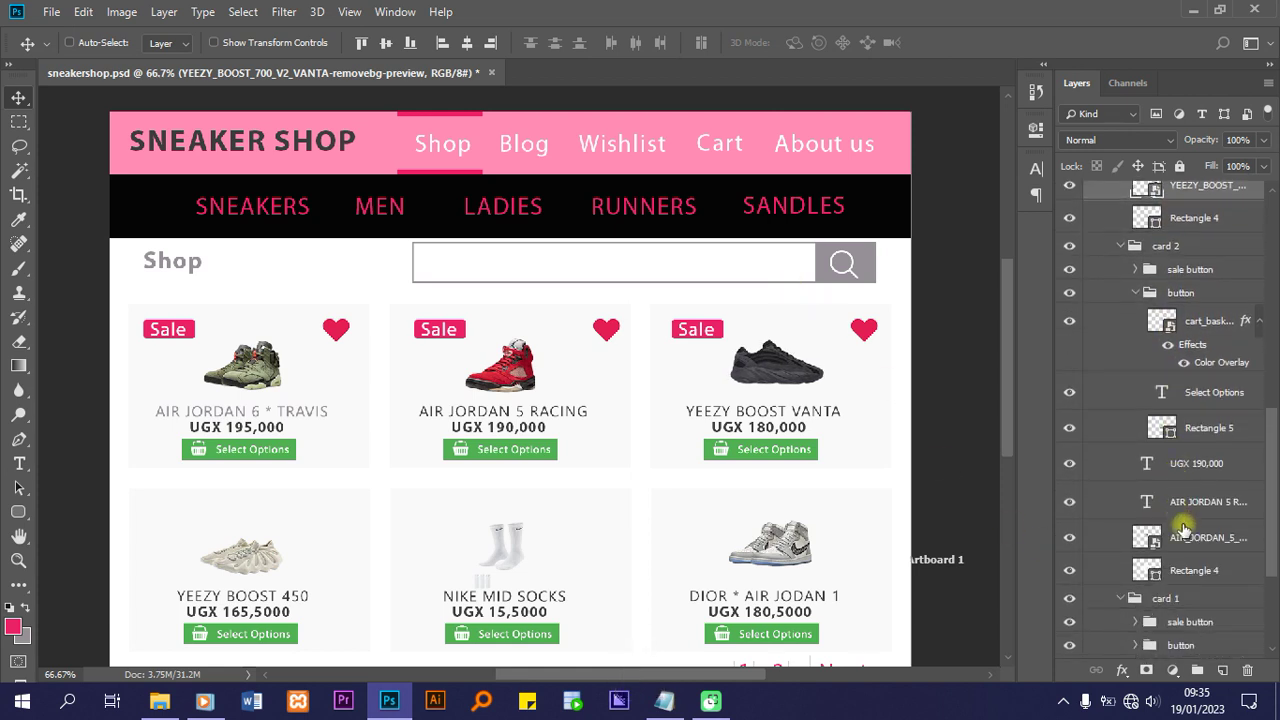
click(1183, 537)
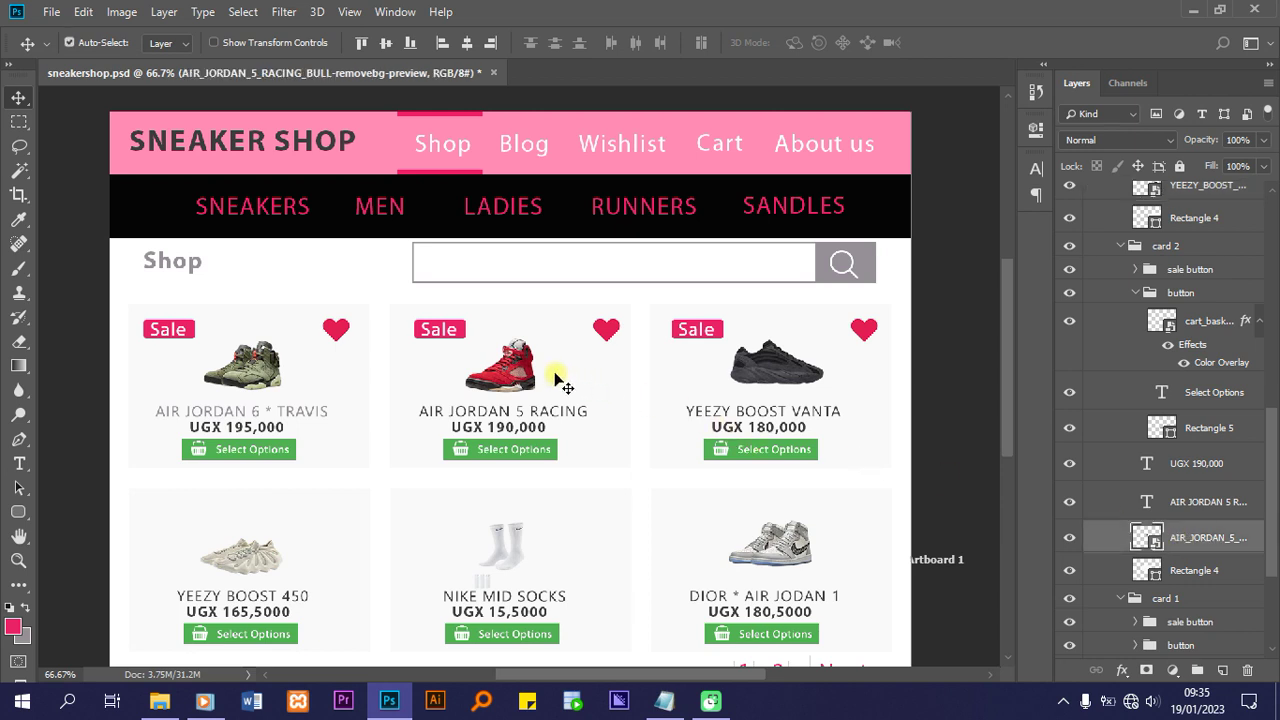
key(ctrl+t)
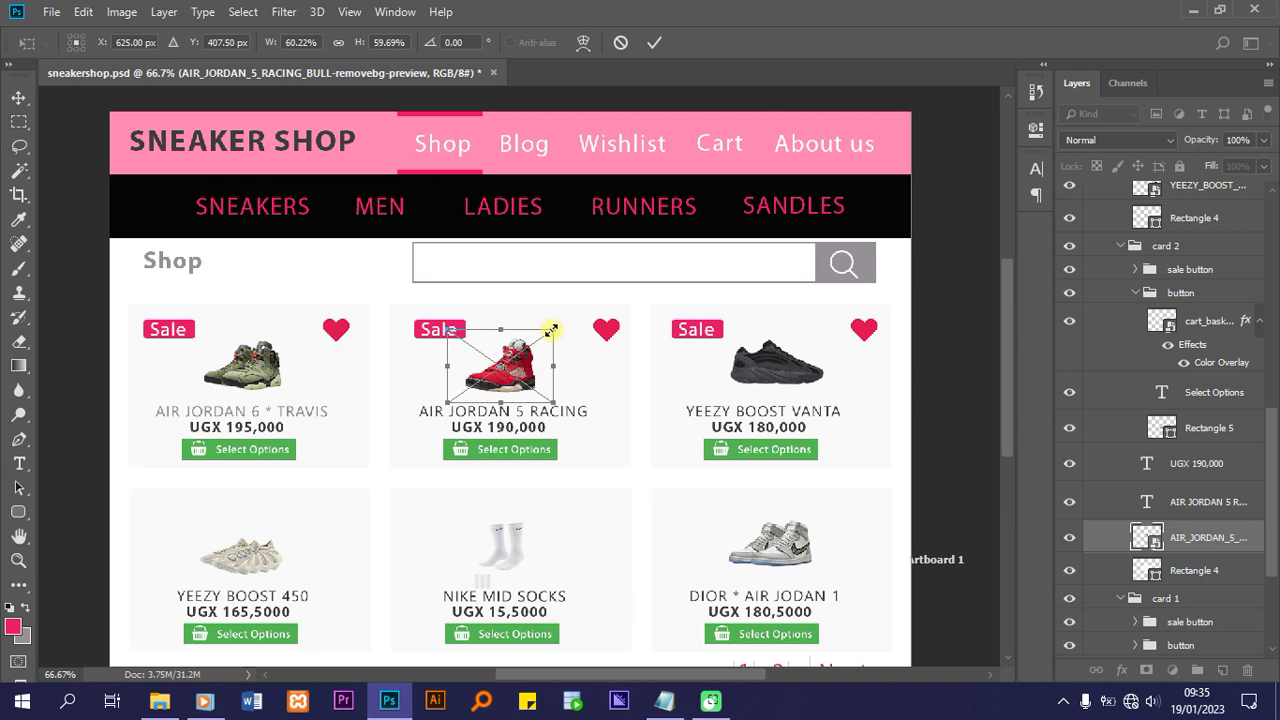
drag(551, 330, 560, 326)
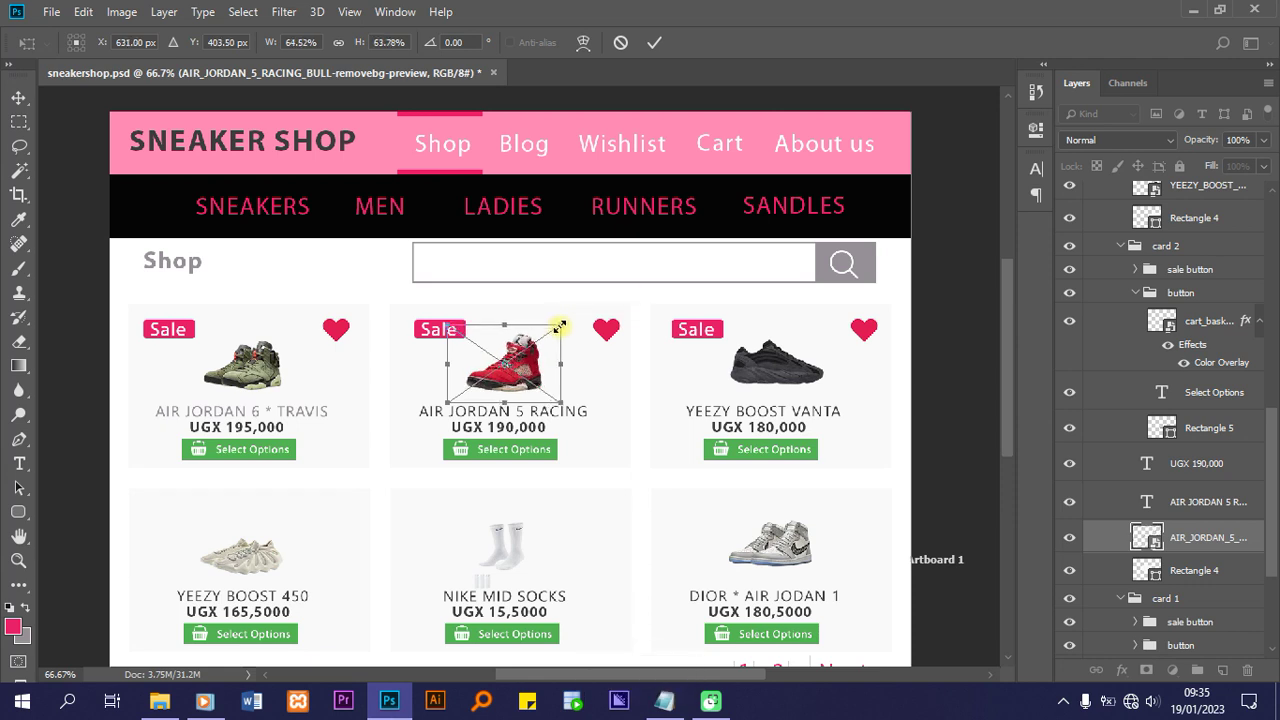
key(Return)
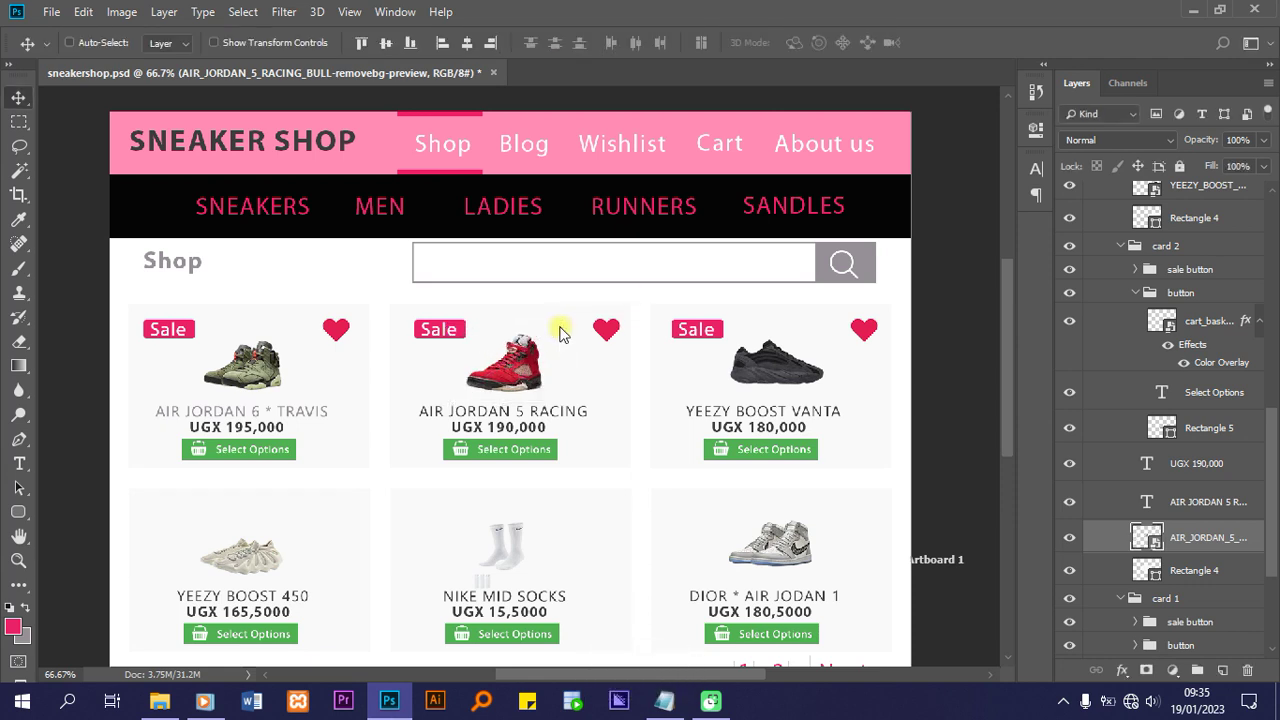
key(Right)
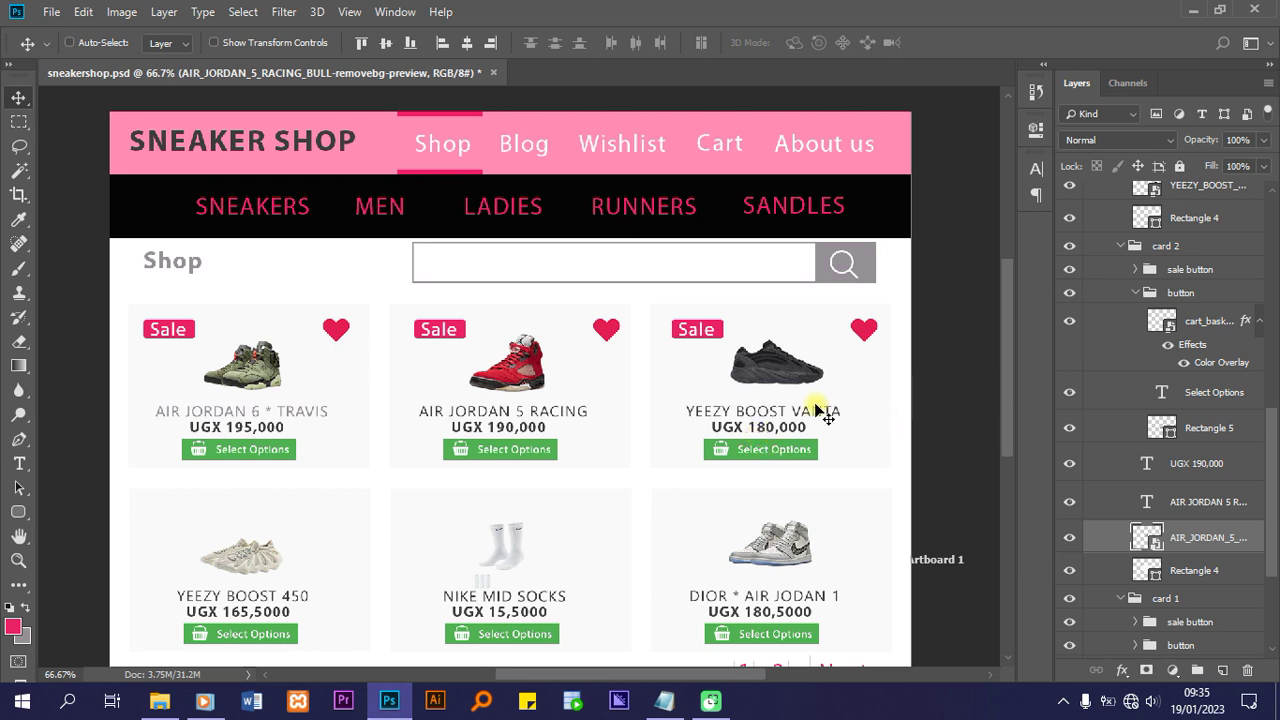
Duplicate the sale button group of card 3 in the first row and move the copy into the second row's card 1, above its button group
scroll(814, 408, down, 3)
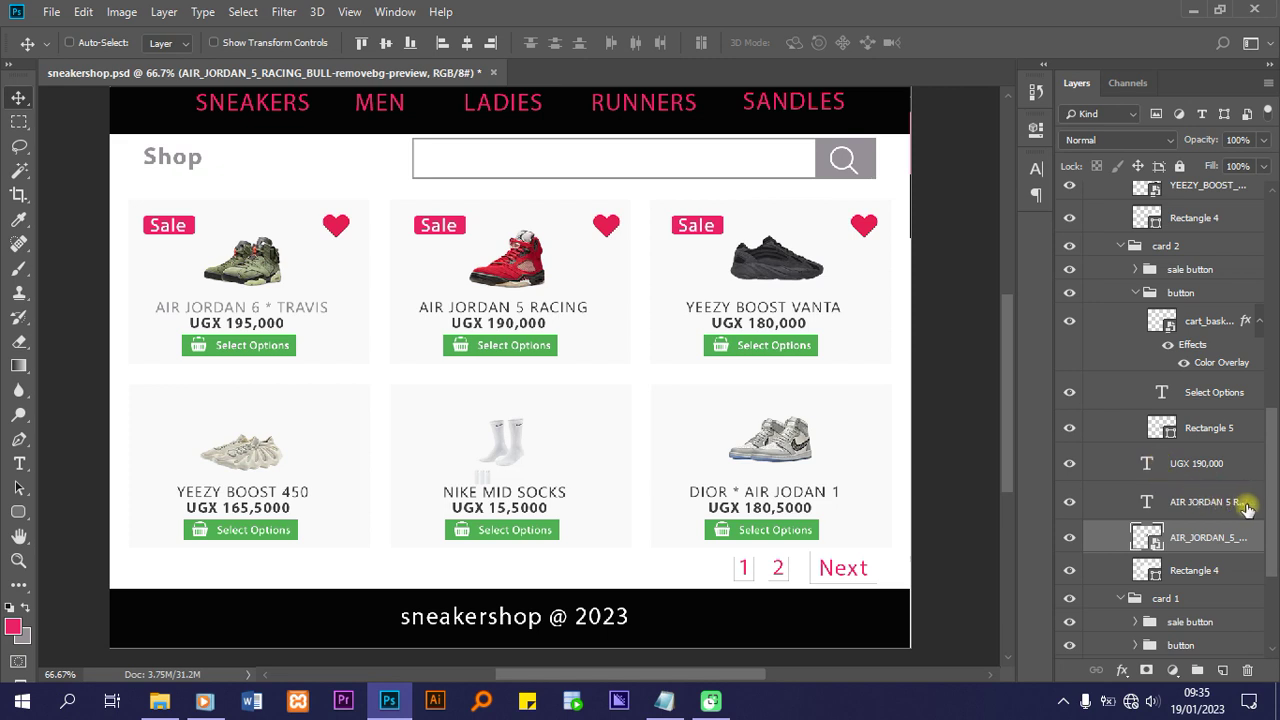
scroll(1250, 505, up, 4)
scroll(1250, 505, up, 3)
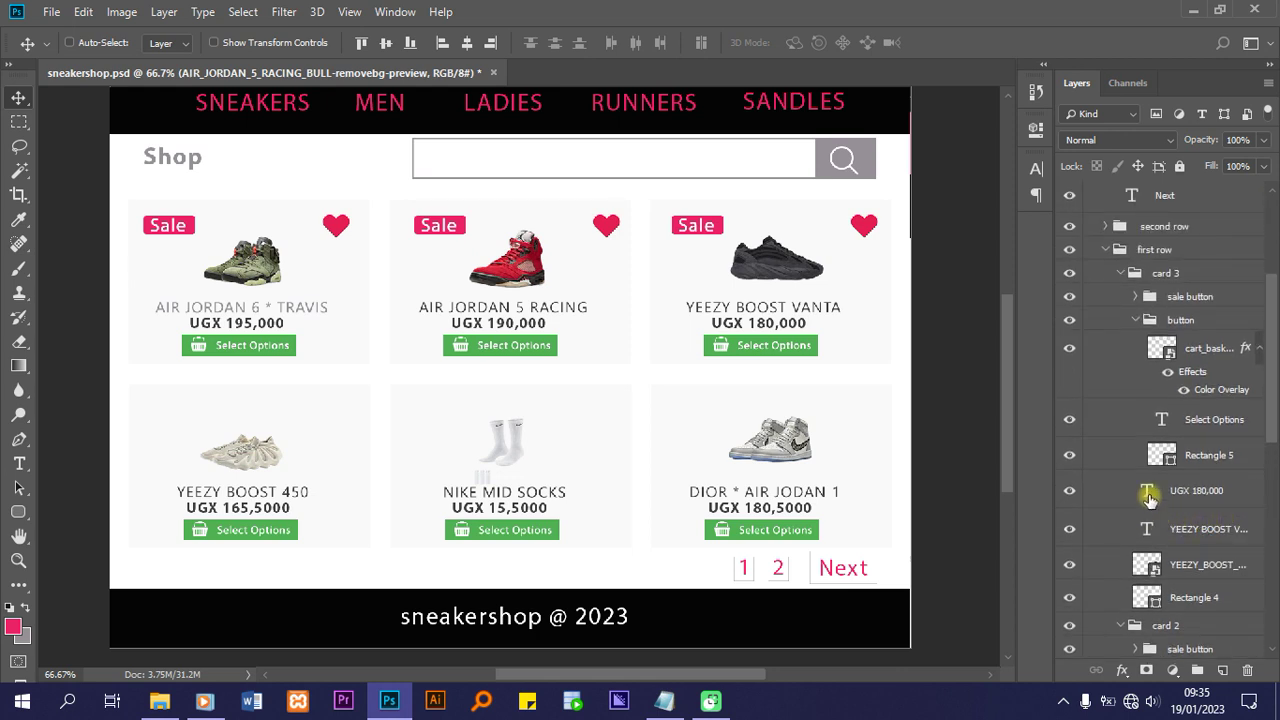
scroll(1150, 500, down, 2)
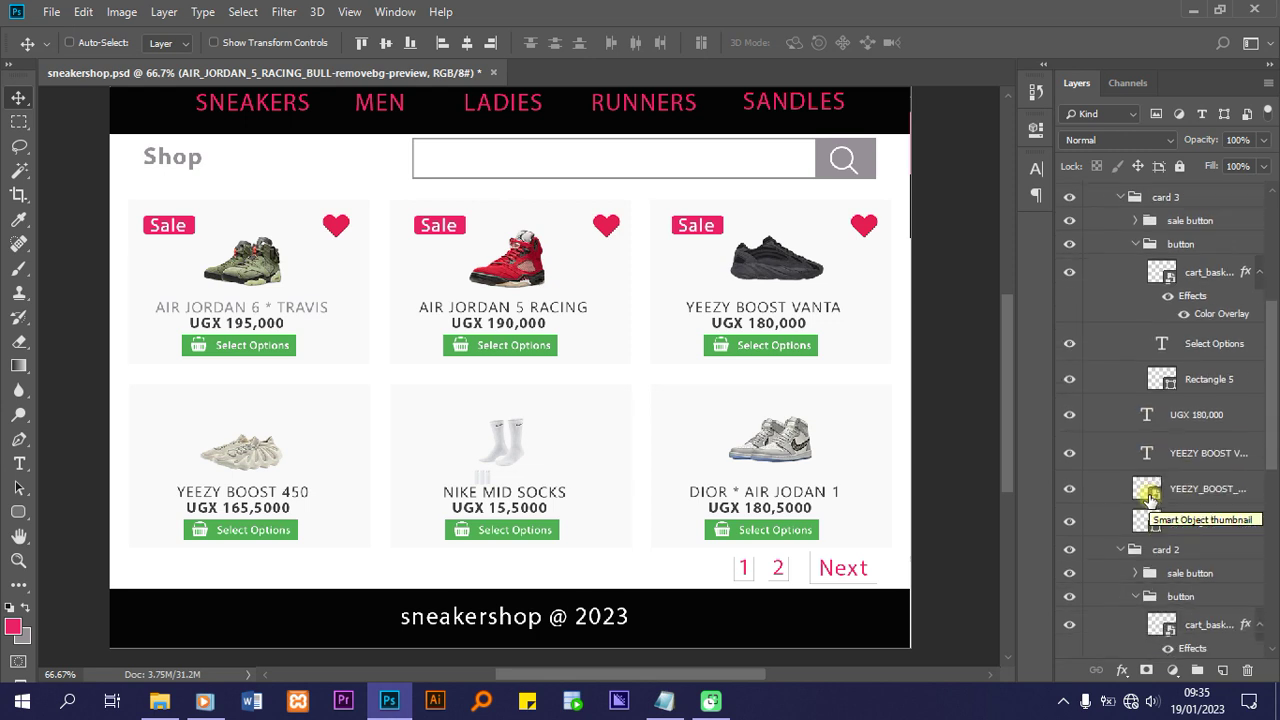
scroll(1150, 500, up, 2)
scroll(1150, 500, up, 3)
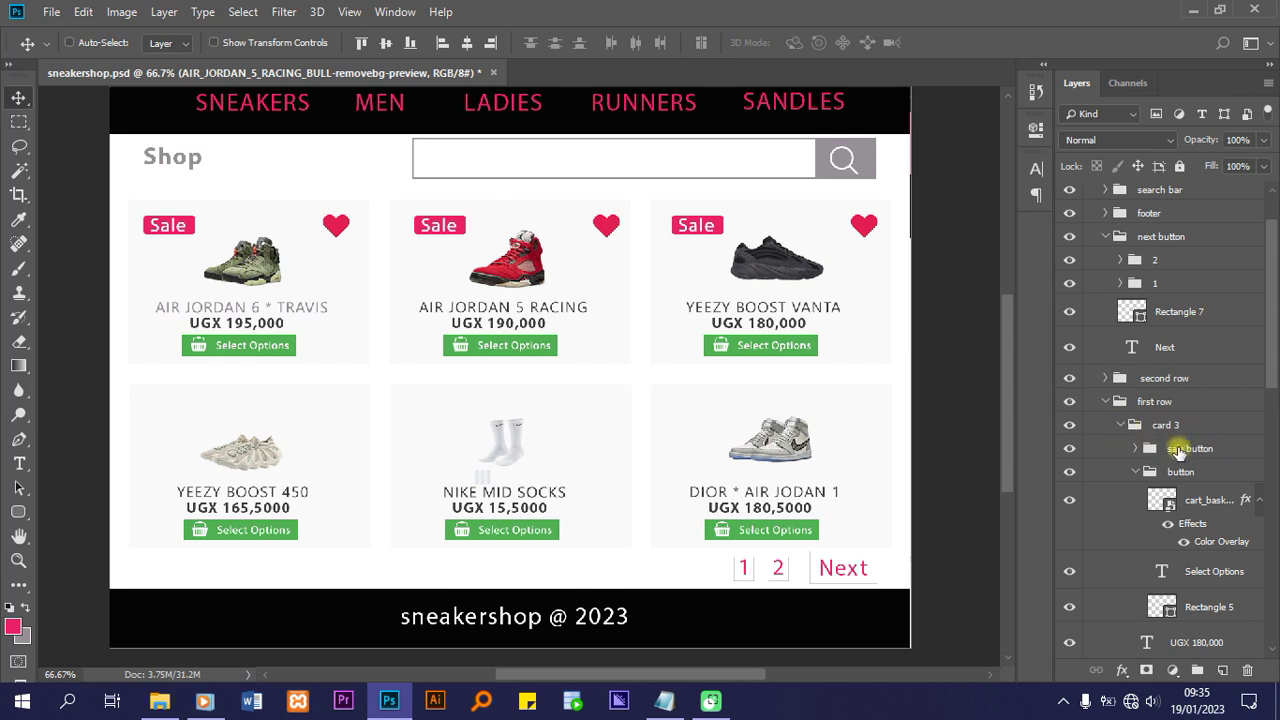
click(1180, 450)
click(1105, 378)
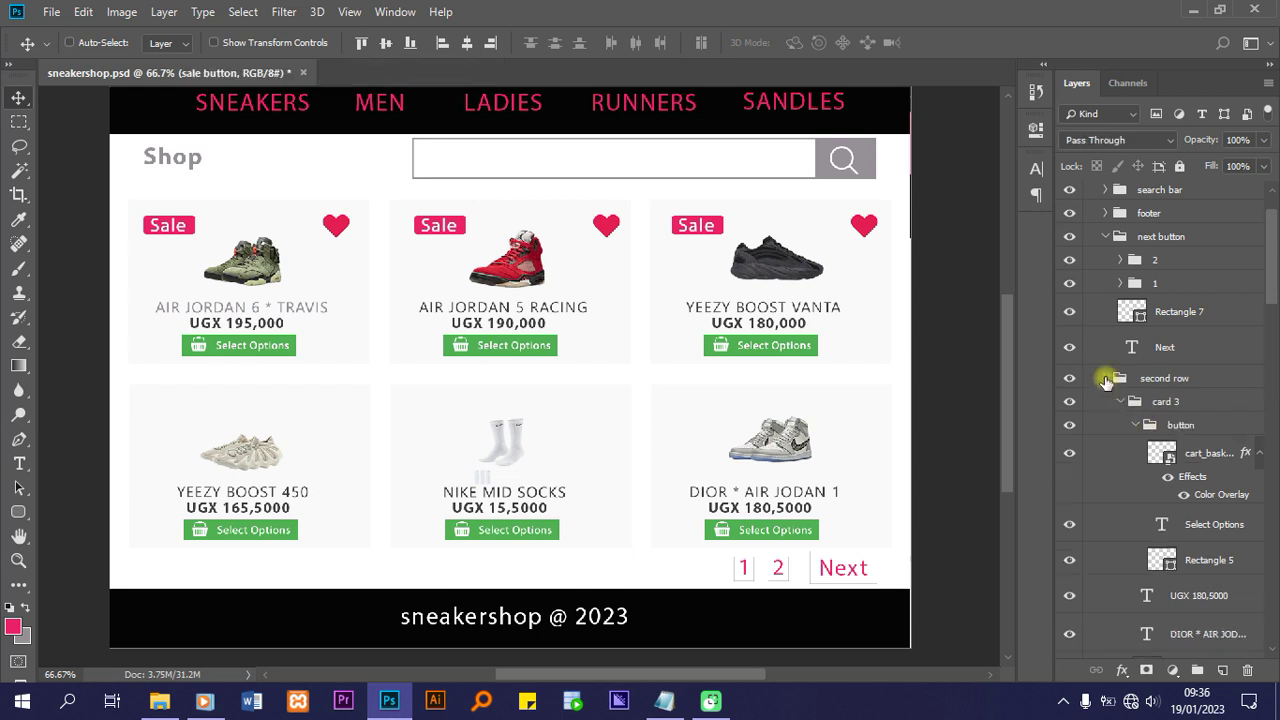
scroll(1125, 441, down, 8)
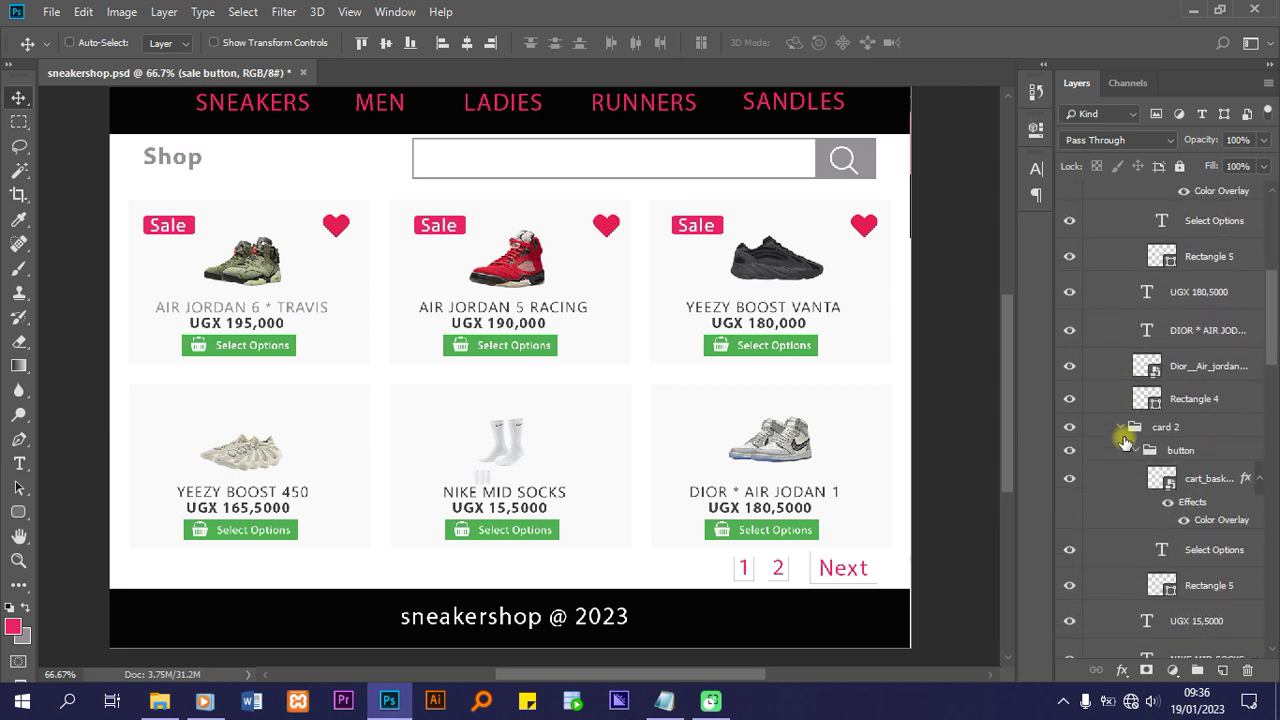
scroll(1125, 441, down, 6)
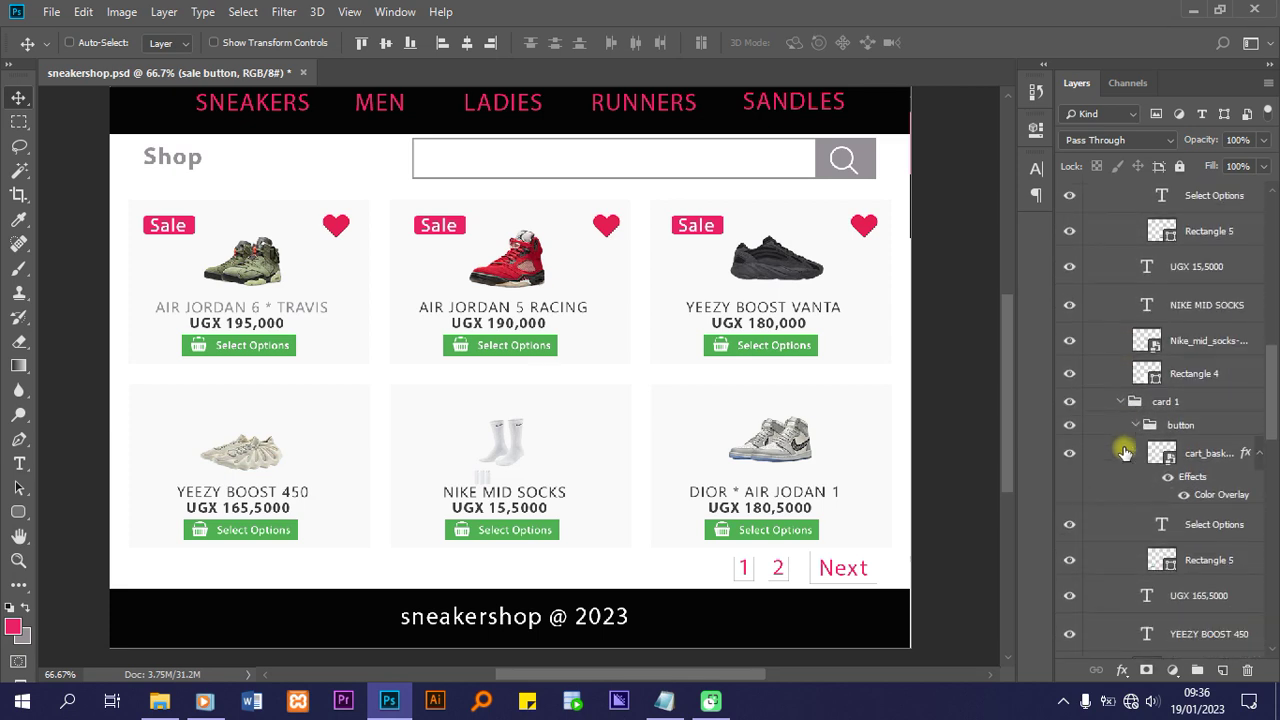
scroll(1125, 448, down, 2)
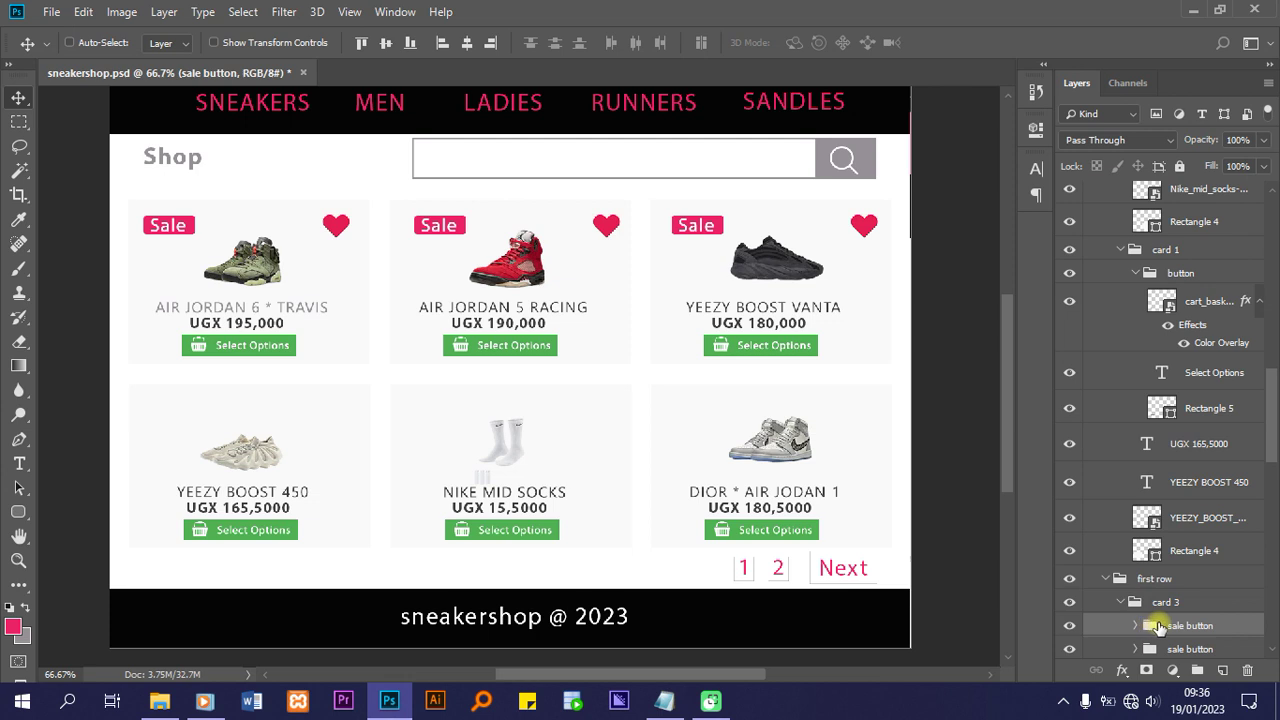
drag(1158, 626, 1172, 275)
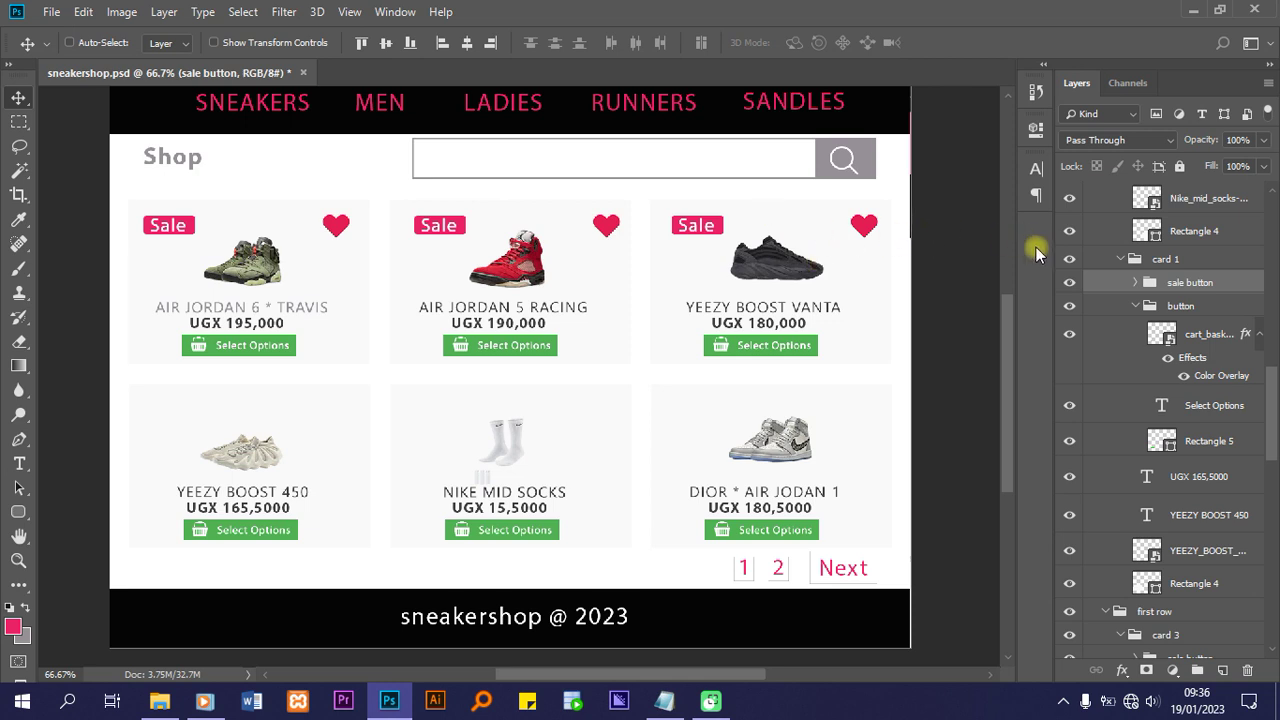
Move the copied Sale label and heart onto the Yeezy Boost 450 card and nudge them slightly right
click(1076, 261)
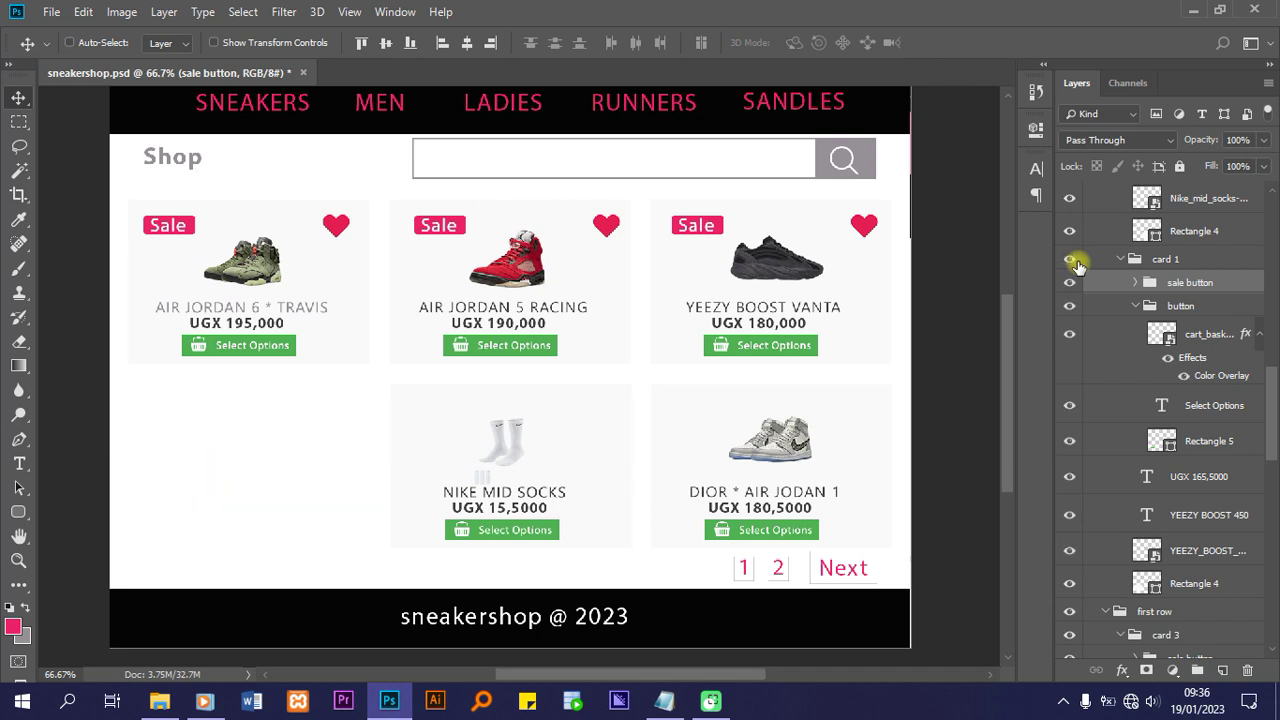
click(1071, 259)
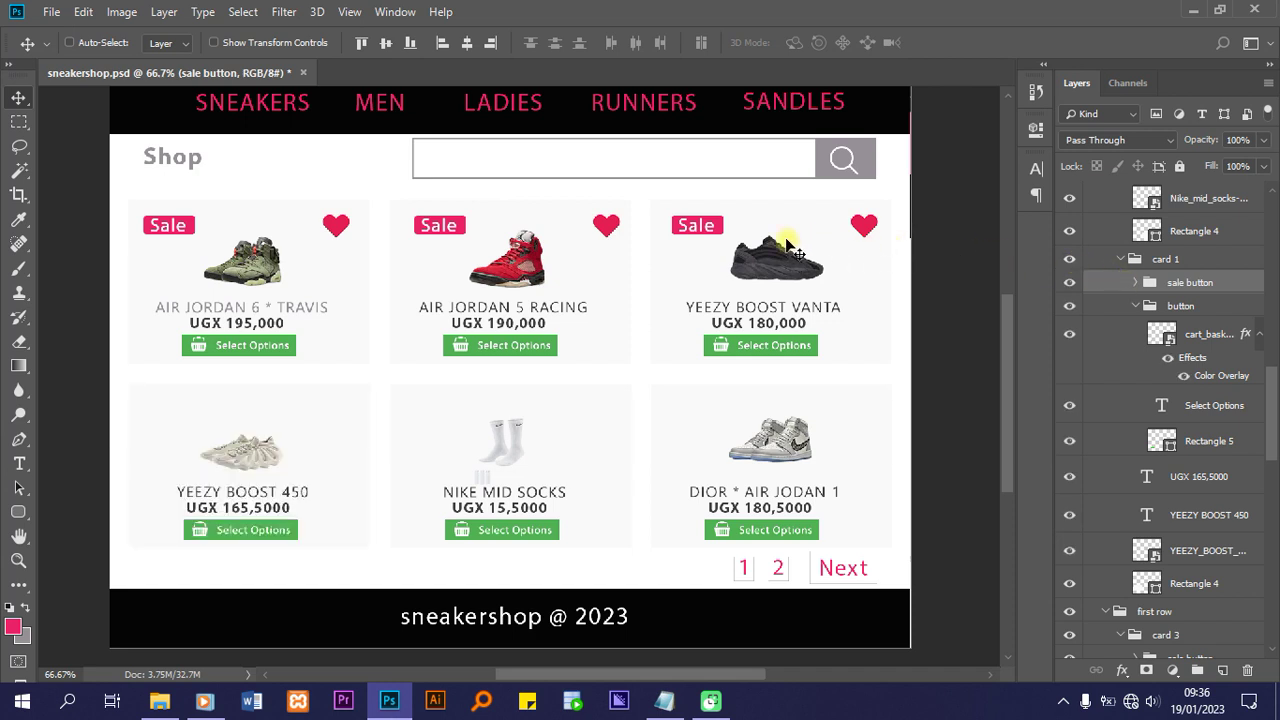
drag(805, 240, 279, 426)
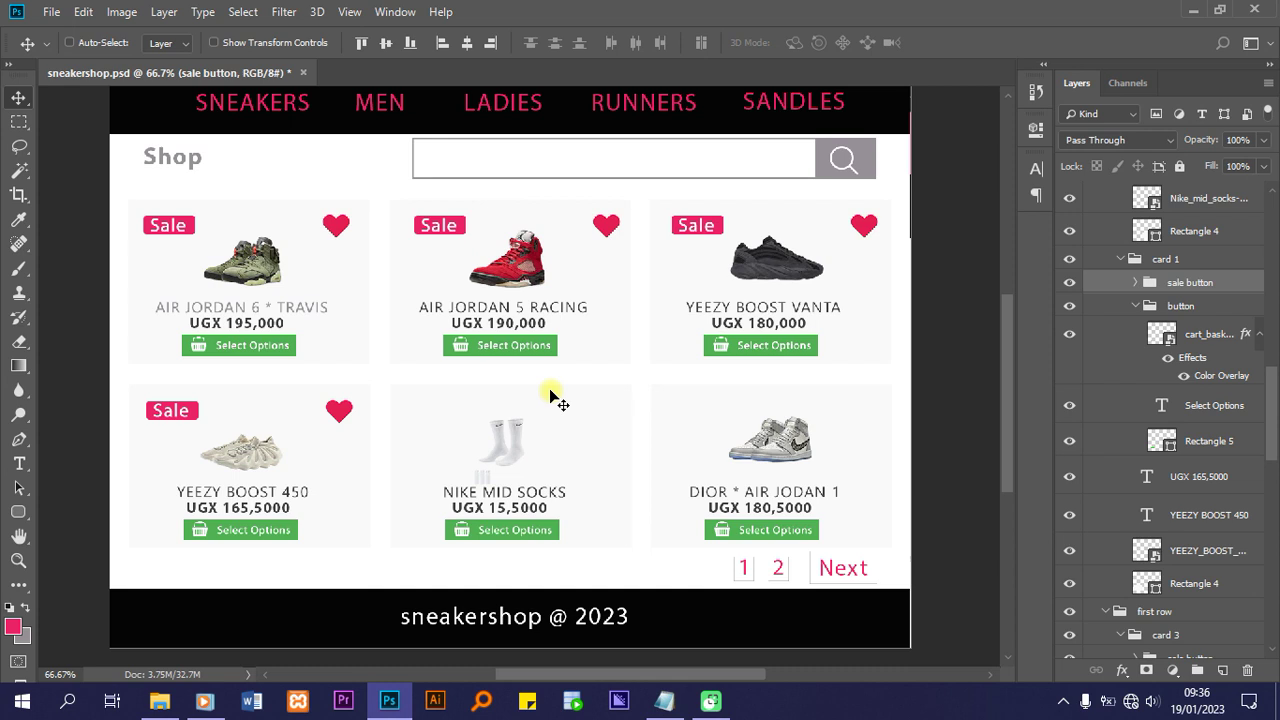
key(Right)
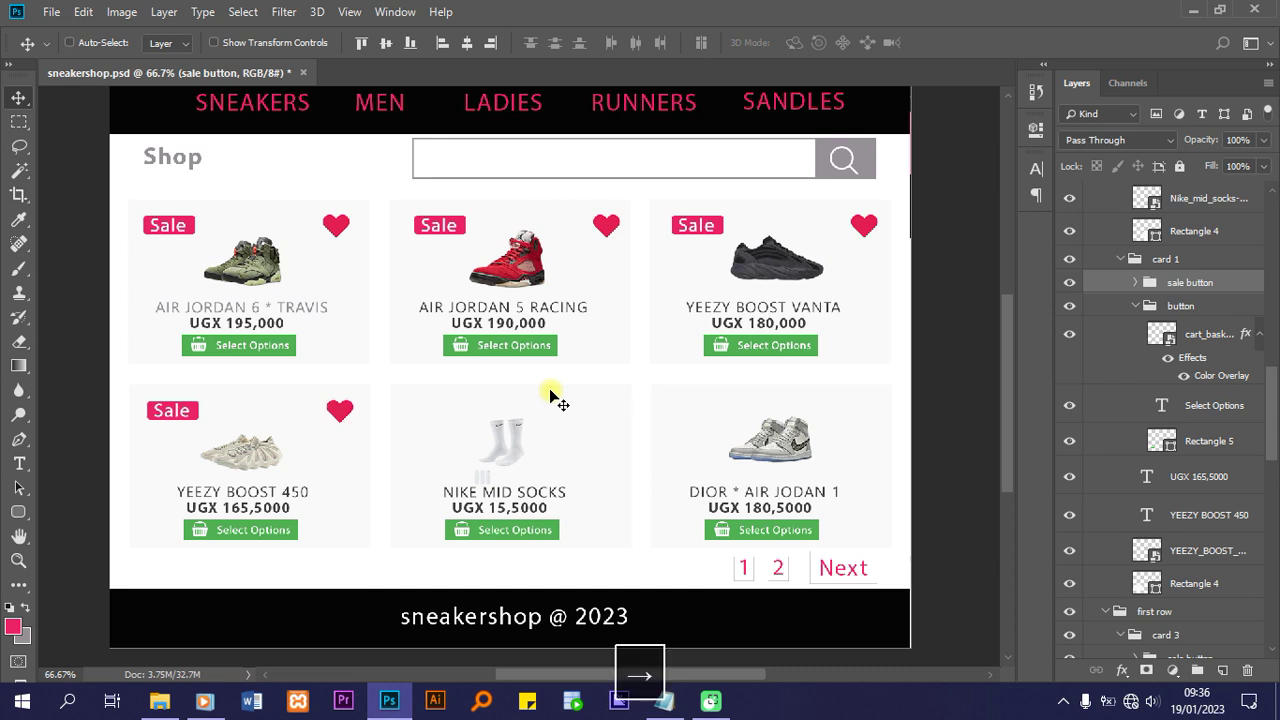
key(Right)
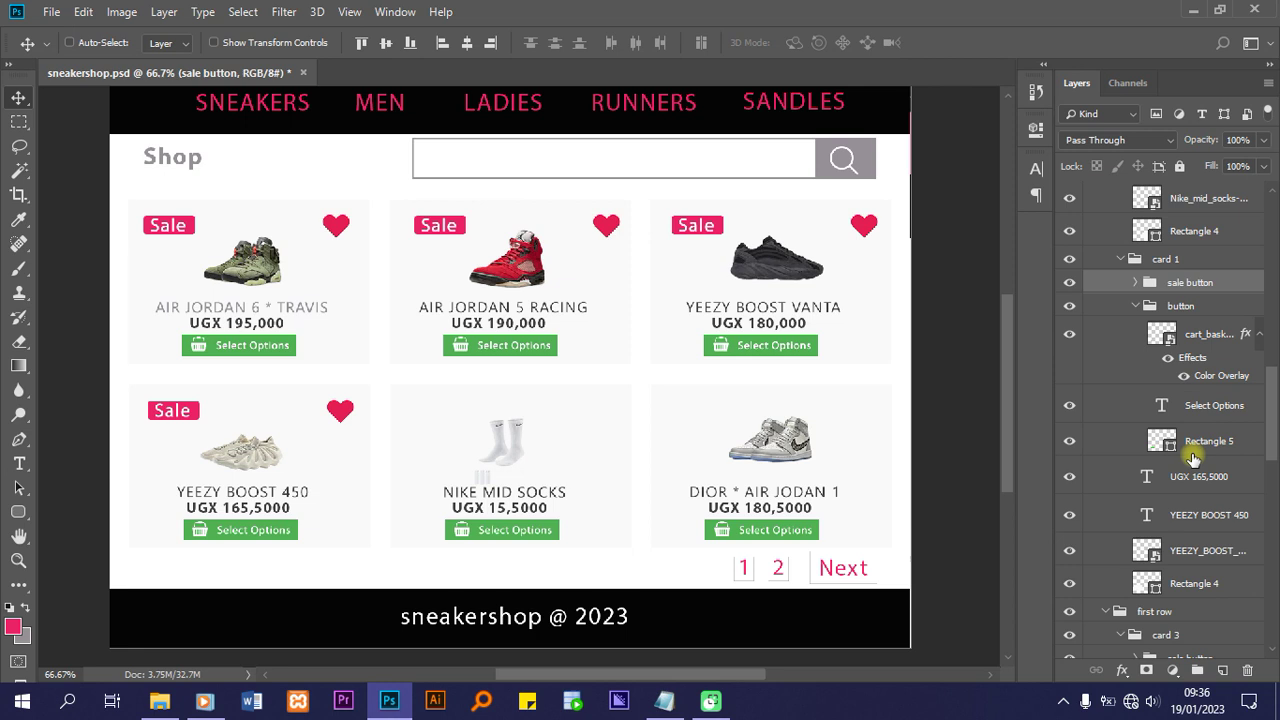
Enlarge the Yeezy Boost 450 shoe image proportionally and shift it slightly right, between the Sale label and the heart
click(1194, 553)
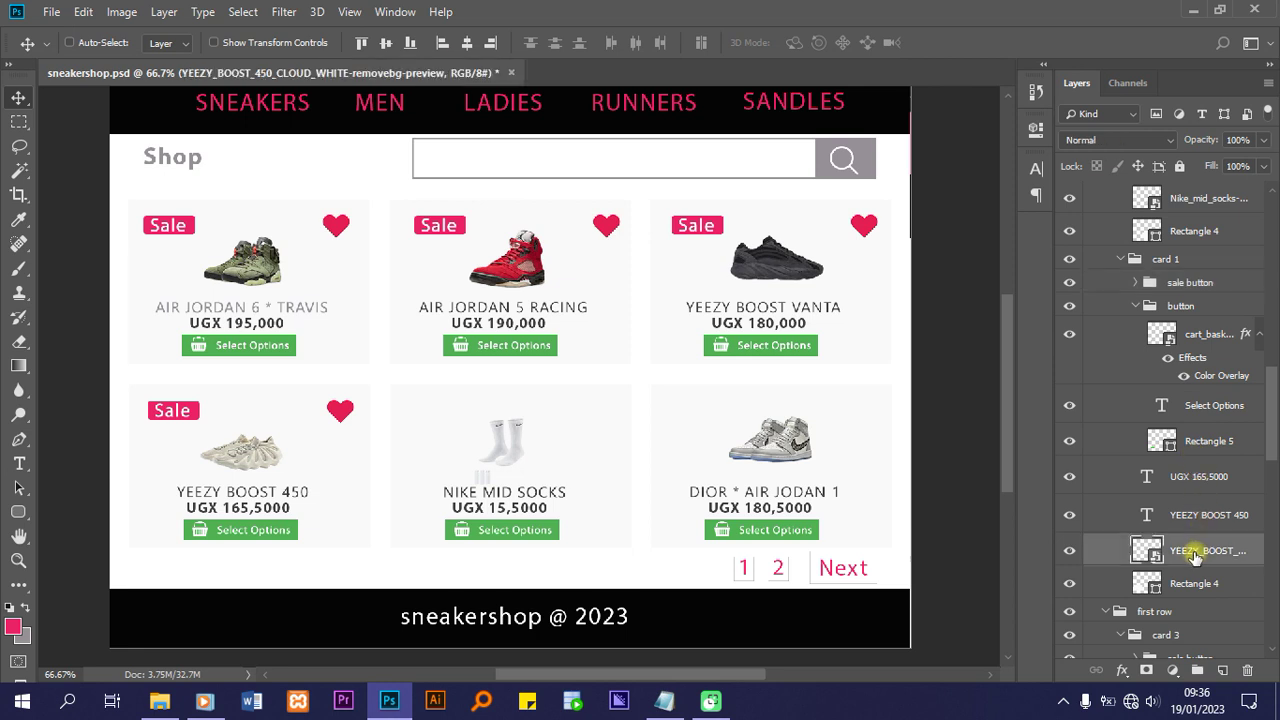
click(1071, 551)
click(1071, 551)
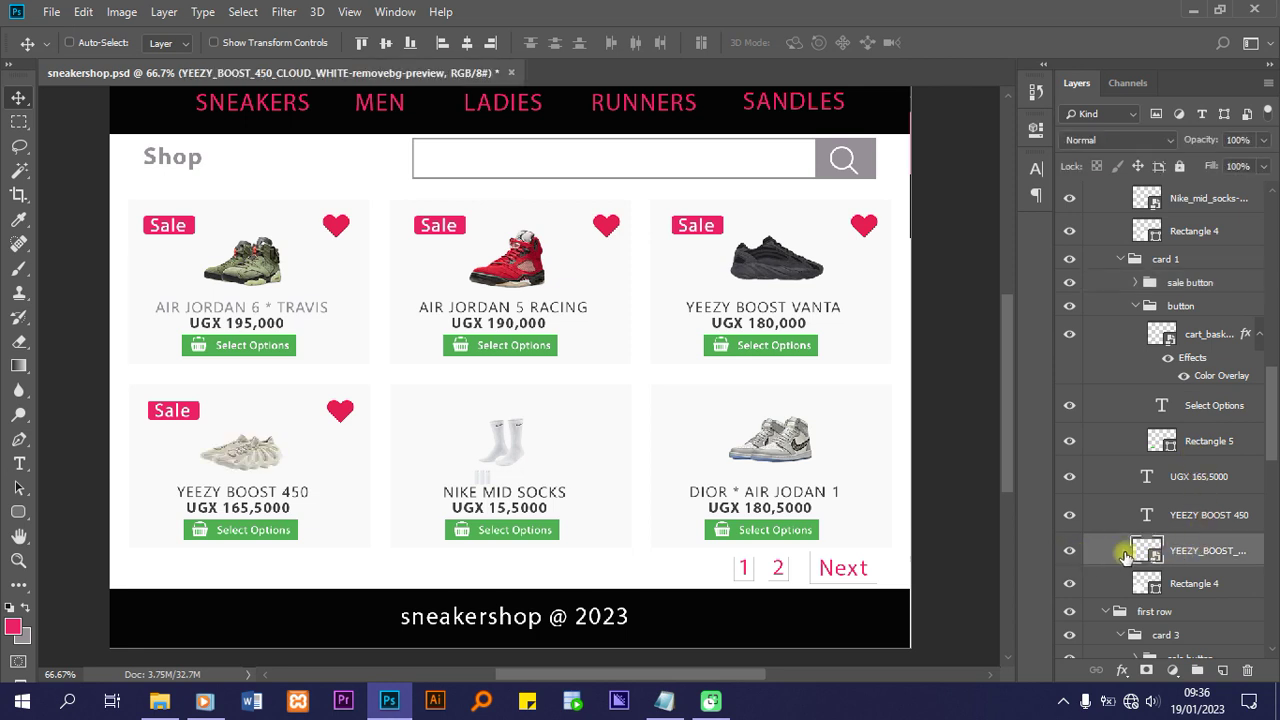
key(ctrl+t)
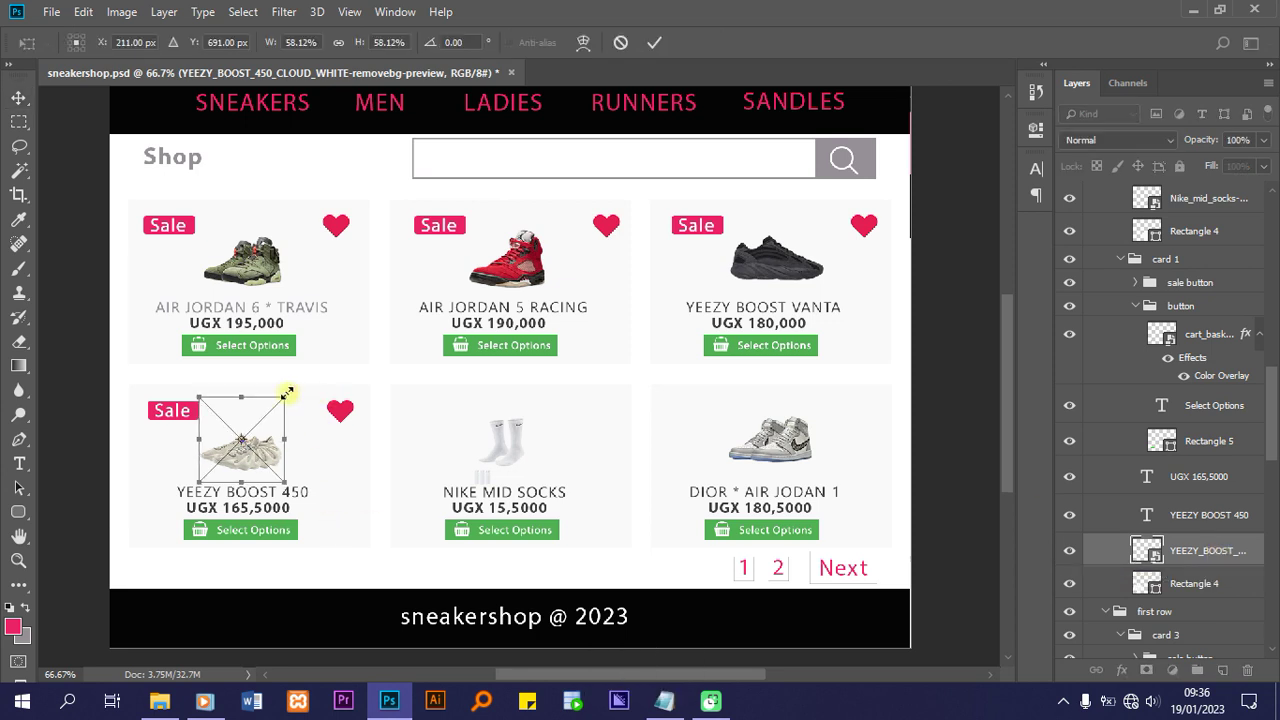
key(shift)
drag(287, 392, 303, 382)
key(Return)
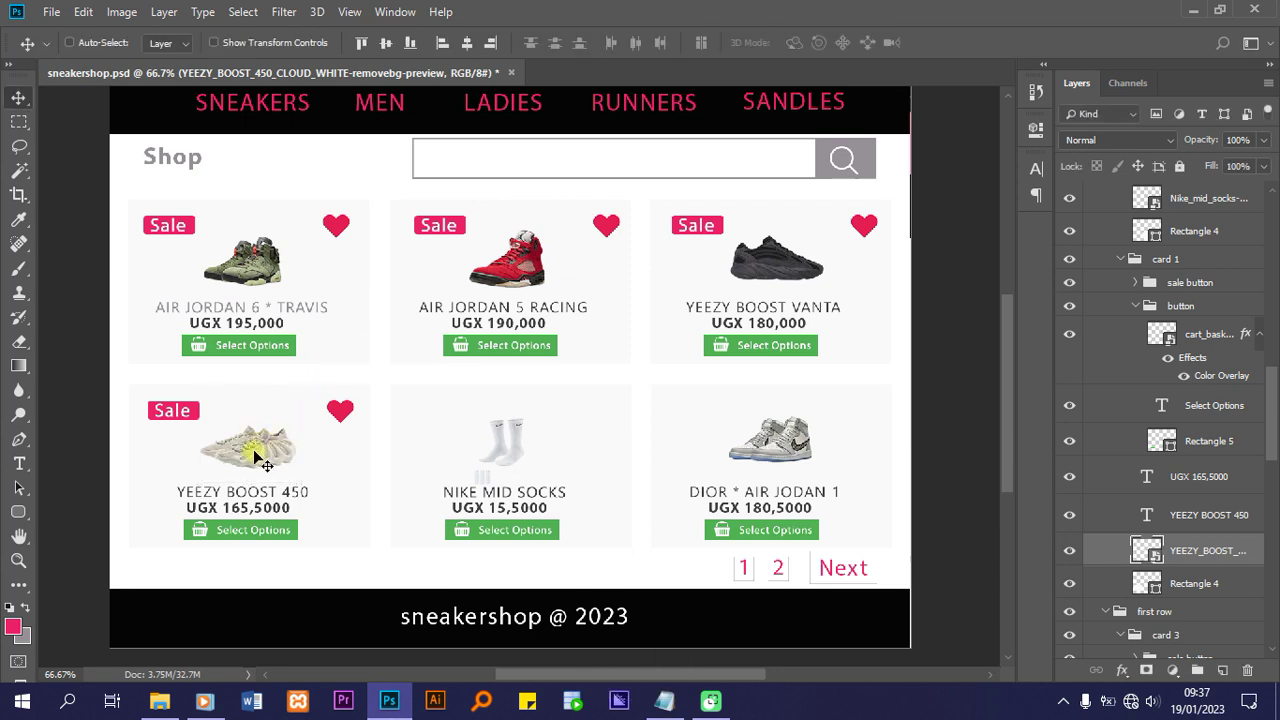
drag(254, 452, 255, 452)
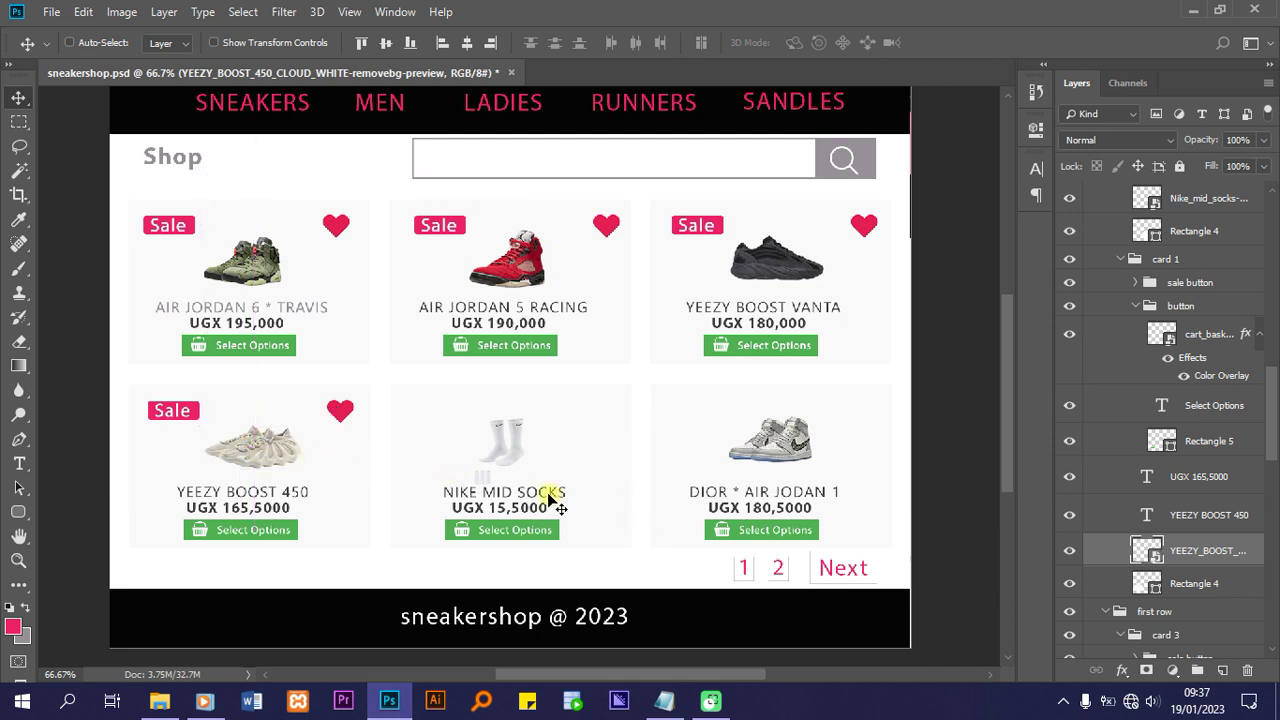
Duplicate the sale button group of the second row's card 1 and move the copy into card 2, above its button group
scroll(1164, 540, up, 4)
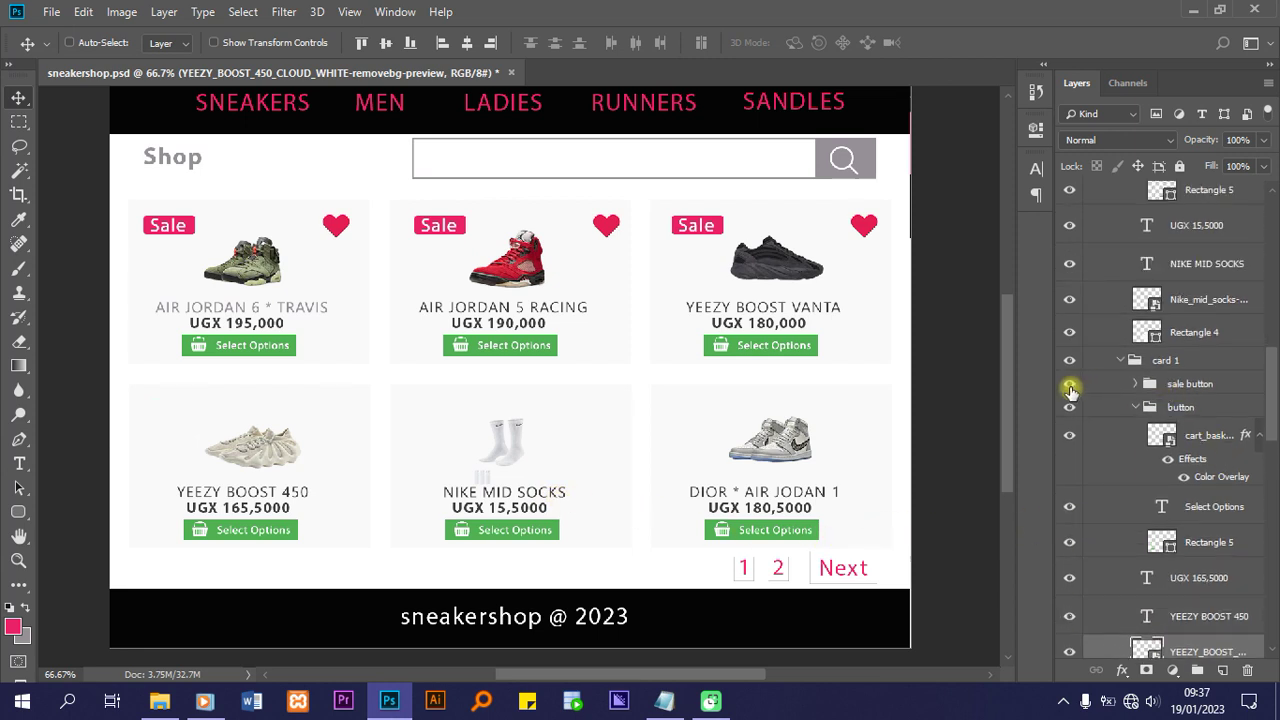
click(1199, 386)
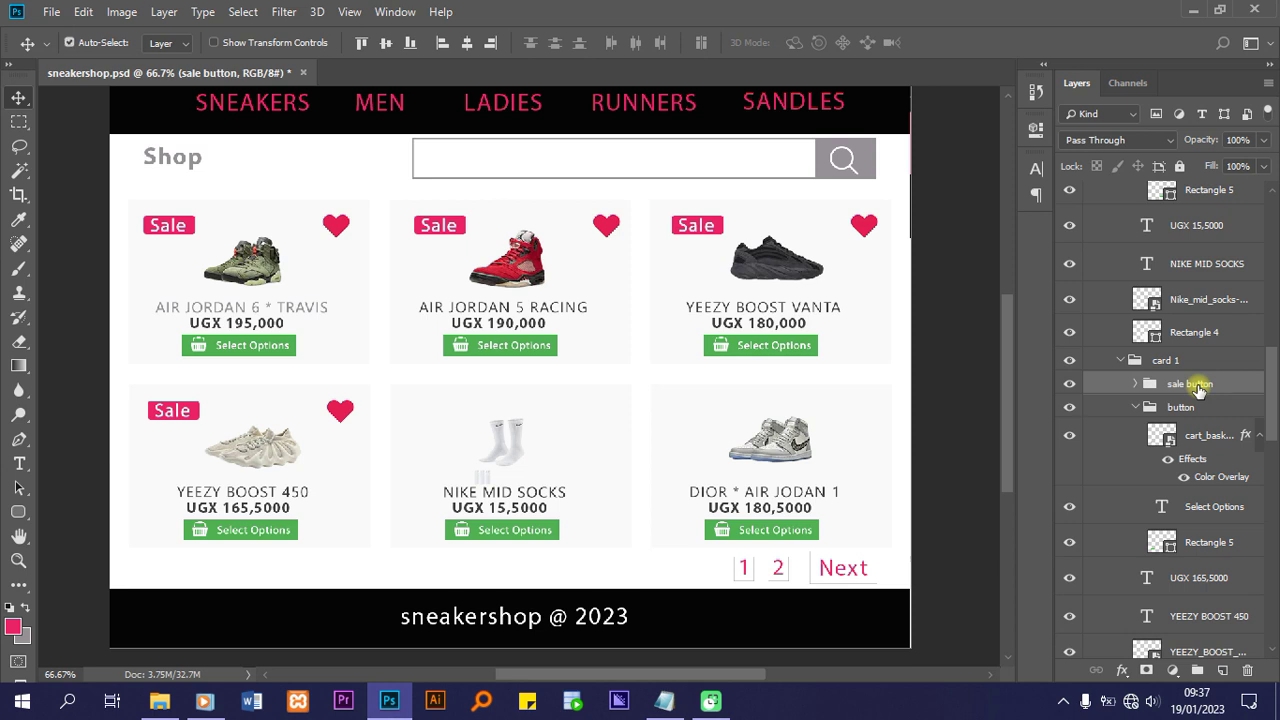
key(ctrl+j)
scroll(1183, 400, up, 7)
drag(1172, 561, 1160, 268)
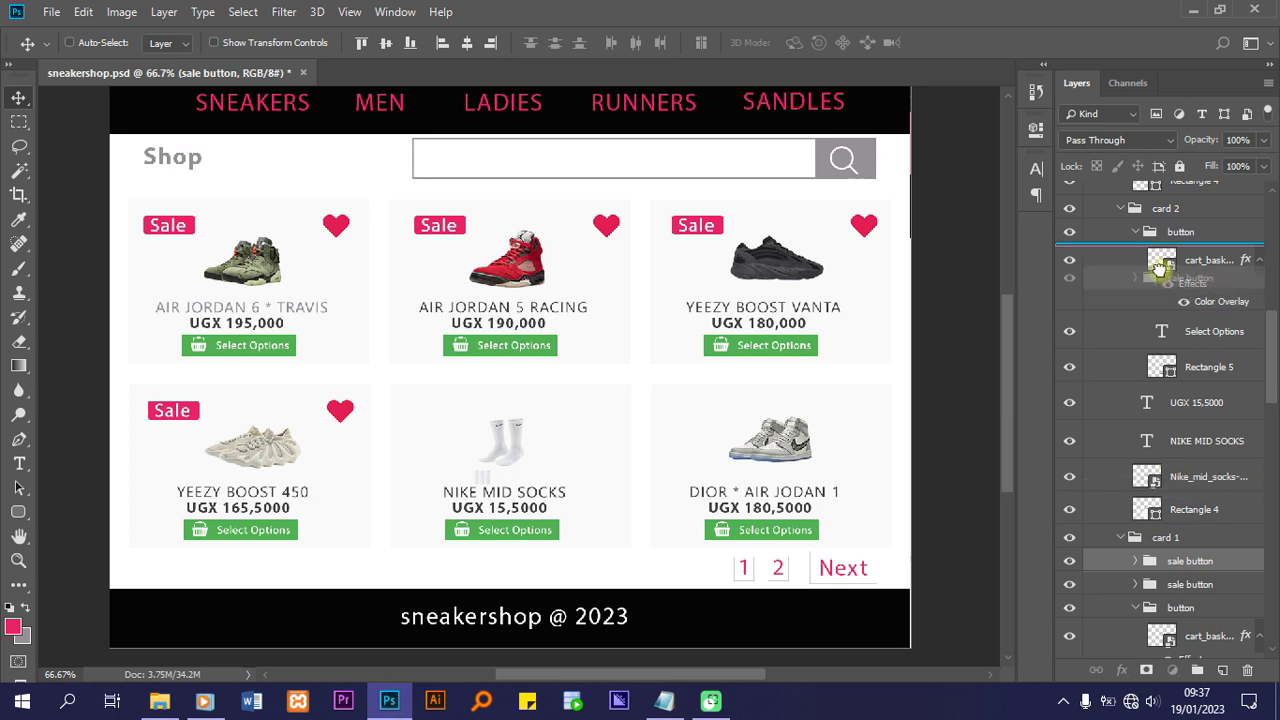
drag(1160, 268, 1167, 224)
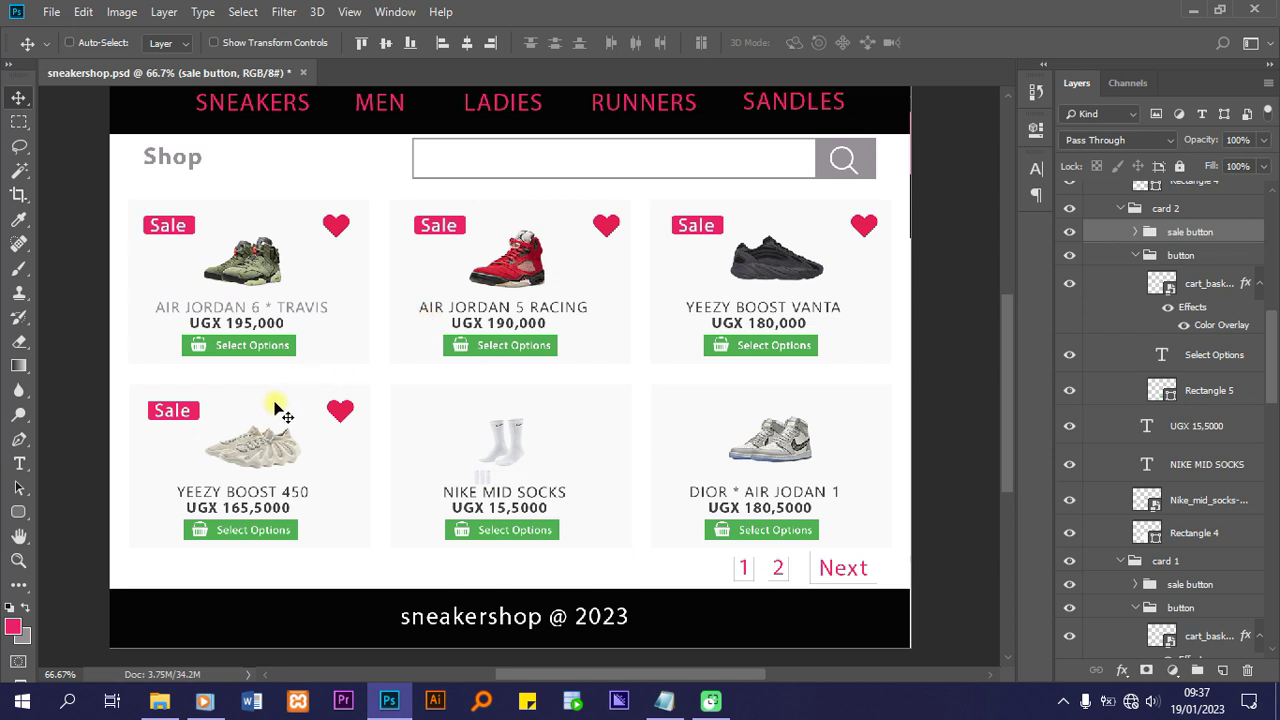
Shift the copied Sale label and heart horizontally onto the Nike Mid Socks card, aligned with the card above
key(shift+Right)
key(shift+Right)
key(shift+Right)
key(shift+Right)
key(shift+Right)
key(shift+Right)
key(shift+Right)
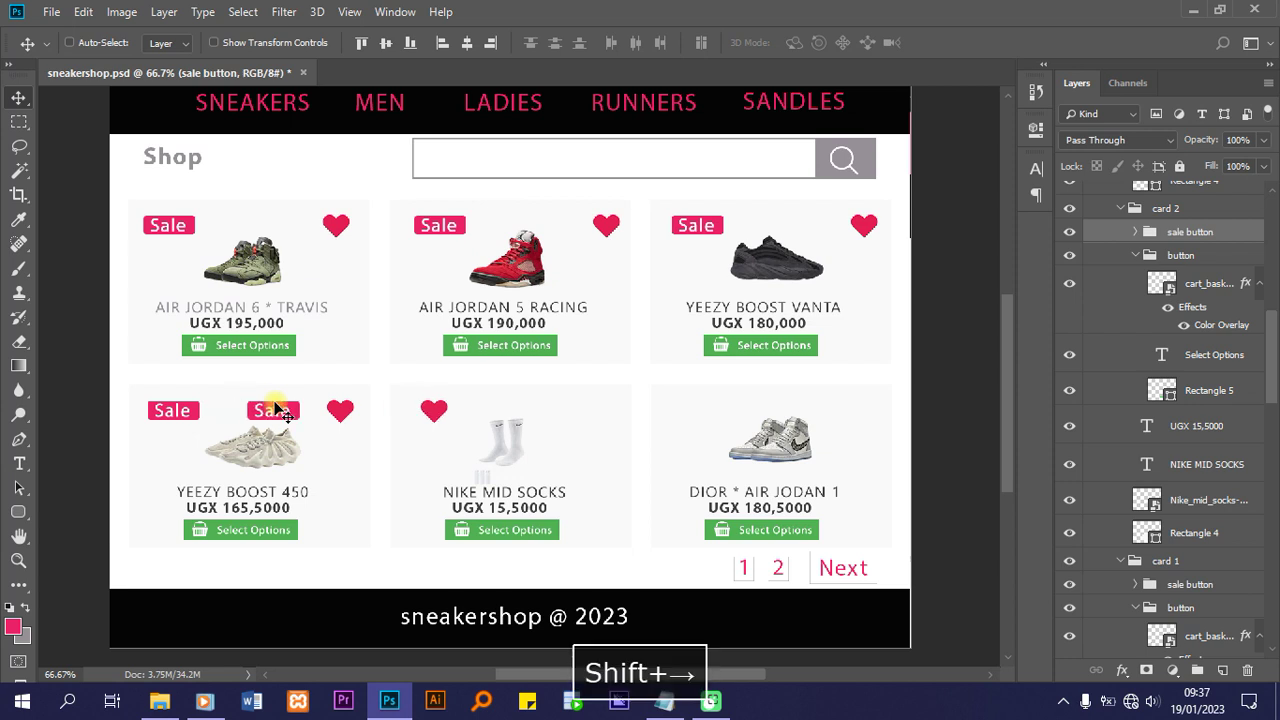
key(shift+Right)
key(shift+Right)
key(shift+Right)
key(shift+Right)
key(shift+Right)
key(shift+Right)
key(shift+Right)
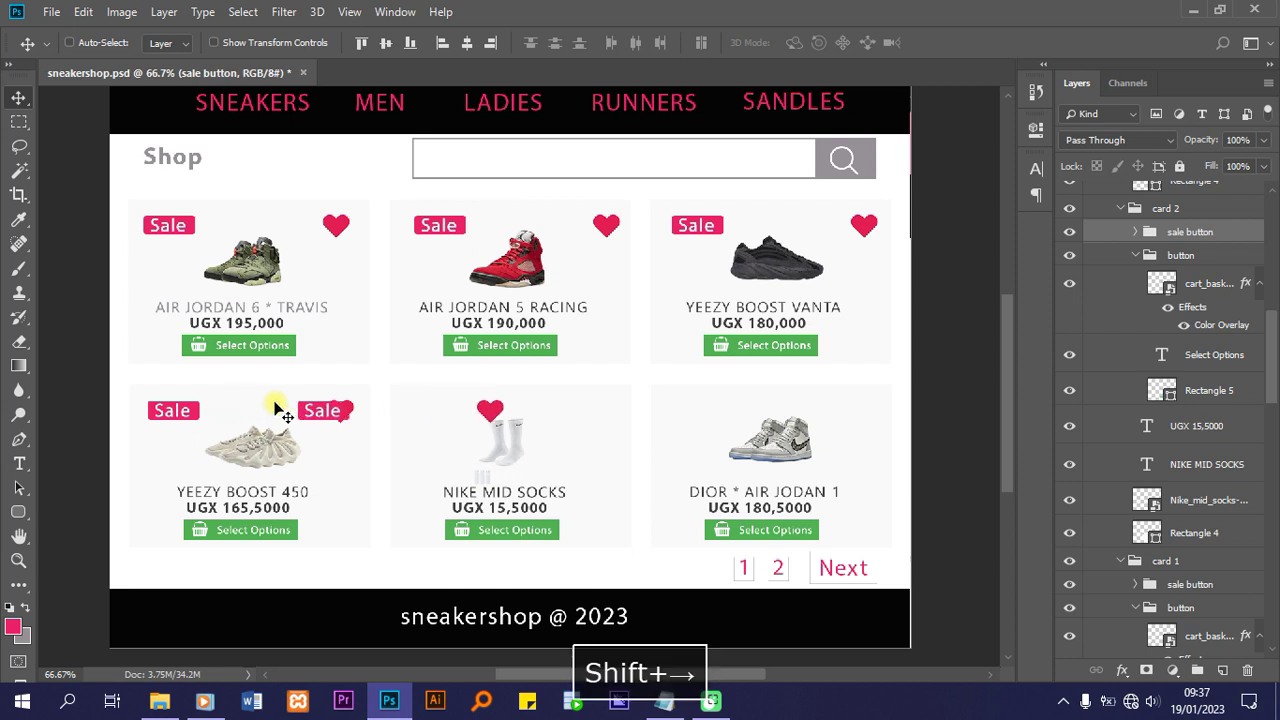
key(shift+Right)
key(shift+Right)
key(shift+Right)
key(shift+Right)
key(shift+Right)
key(shift+Right)
key(shift+Right)
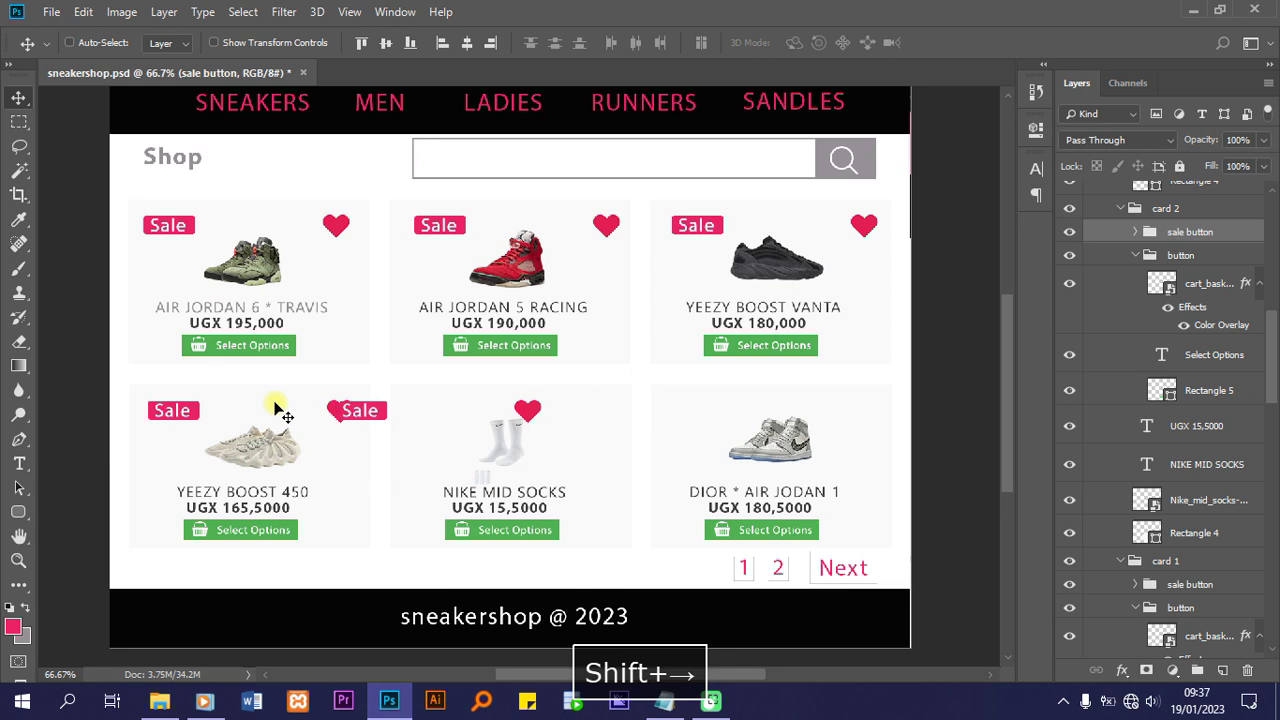
key(shift+Right)
key(shift+Right)
key(shift+Right)
key(shift+Right)
key(shift+Right)
key(shift+Right)
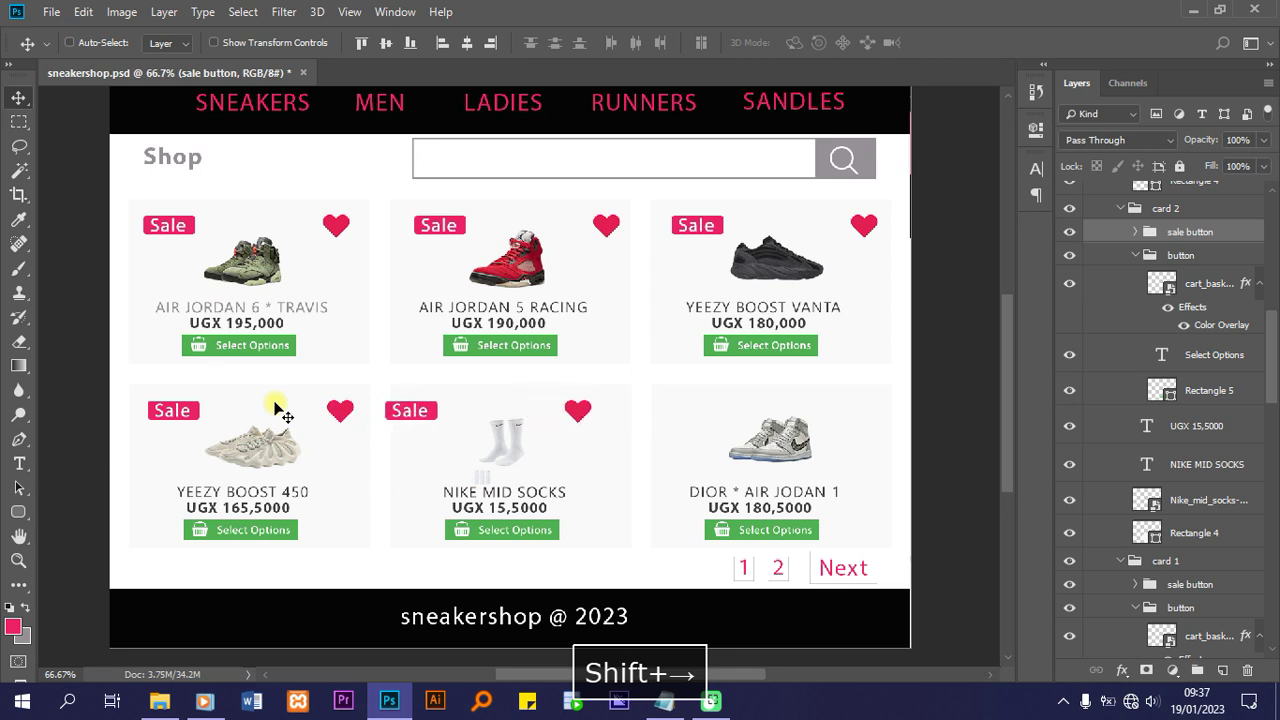
key(shift+Right)
key(shift+Right)
key(shift+Right)
key(shift+Right)
key(shift+Right)
key(shift+Left)
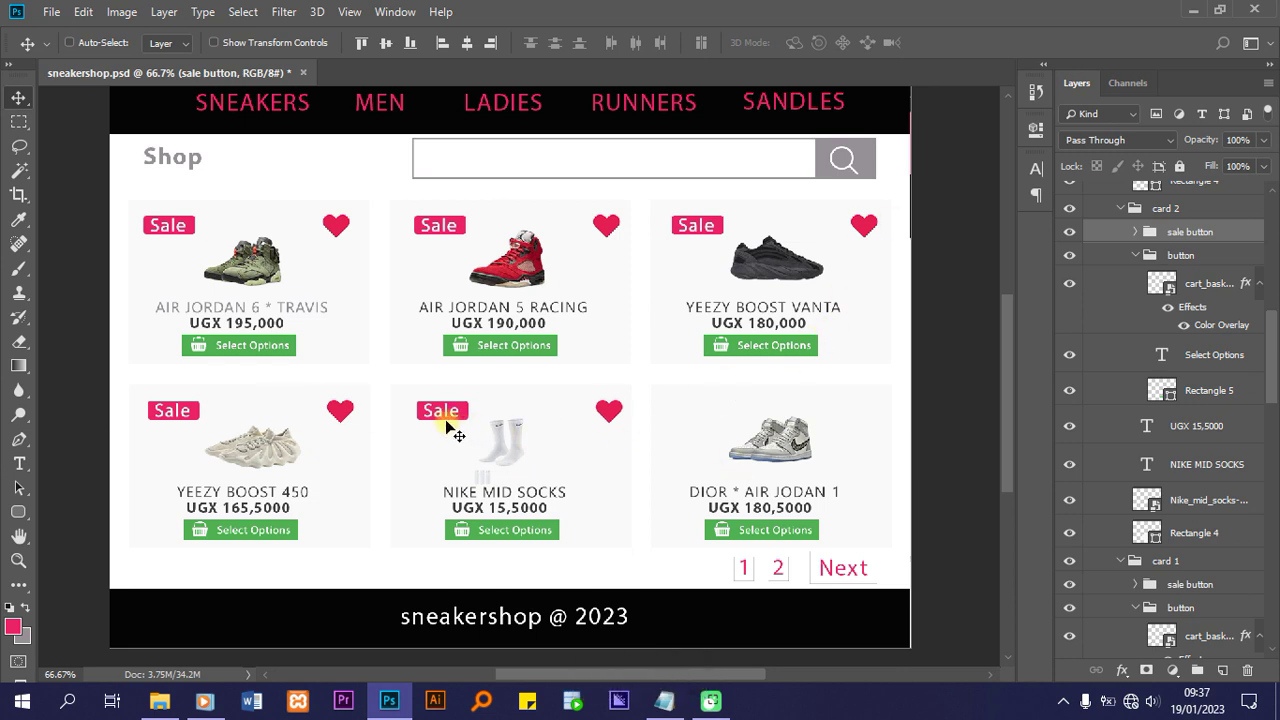
Duplicate the sale button group of the second row's card 2 and move the copy into card 3, above its button group
scroll(1120, 445, up, 5)
scroll(1145, 440, up, 2)
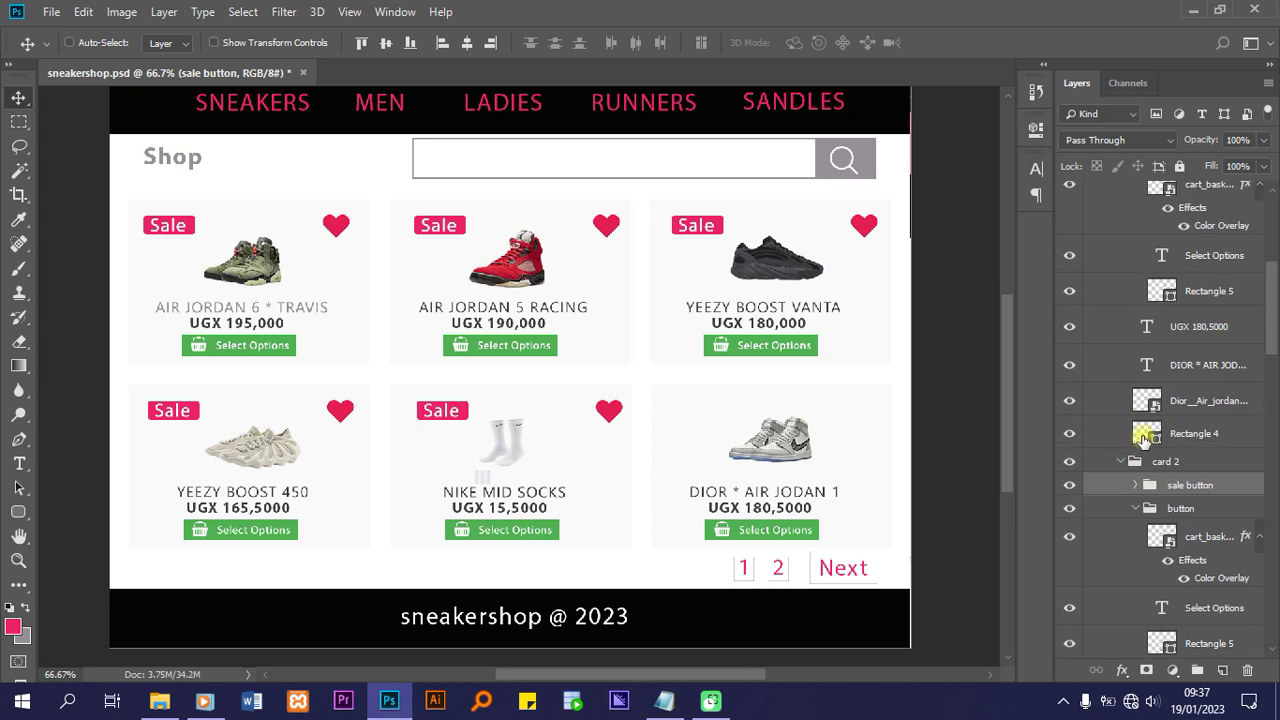
key(ctrl+j)
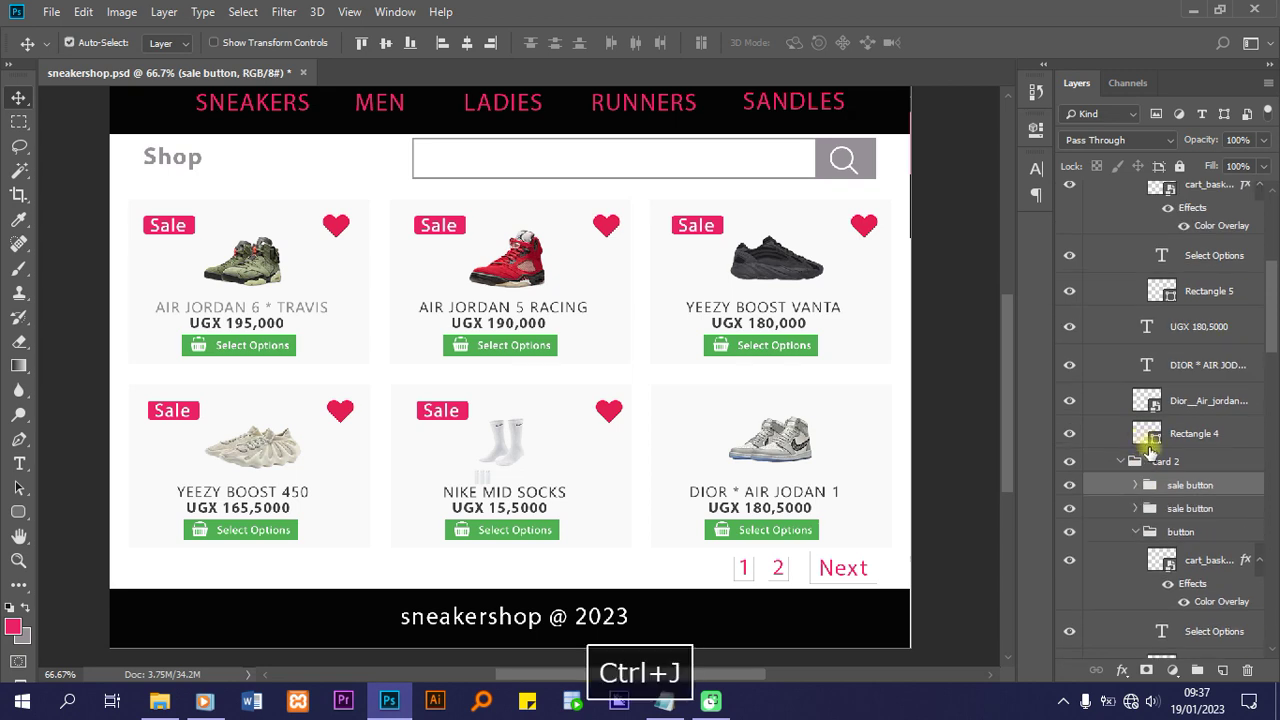
scroll(1160, 445, up, 2)
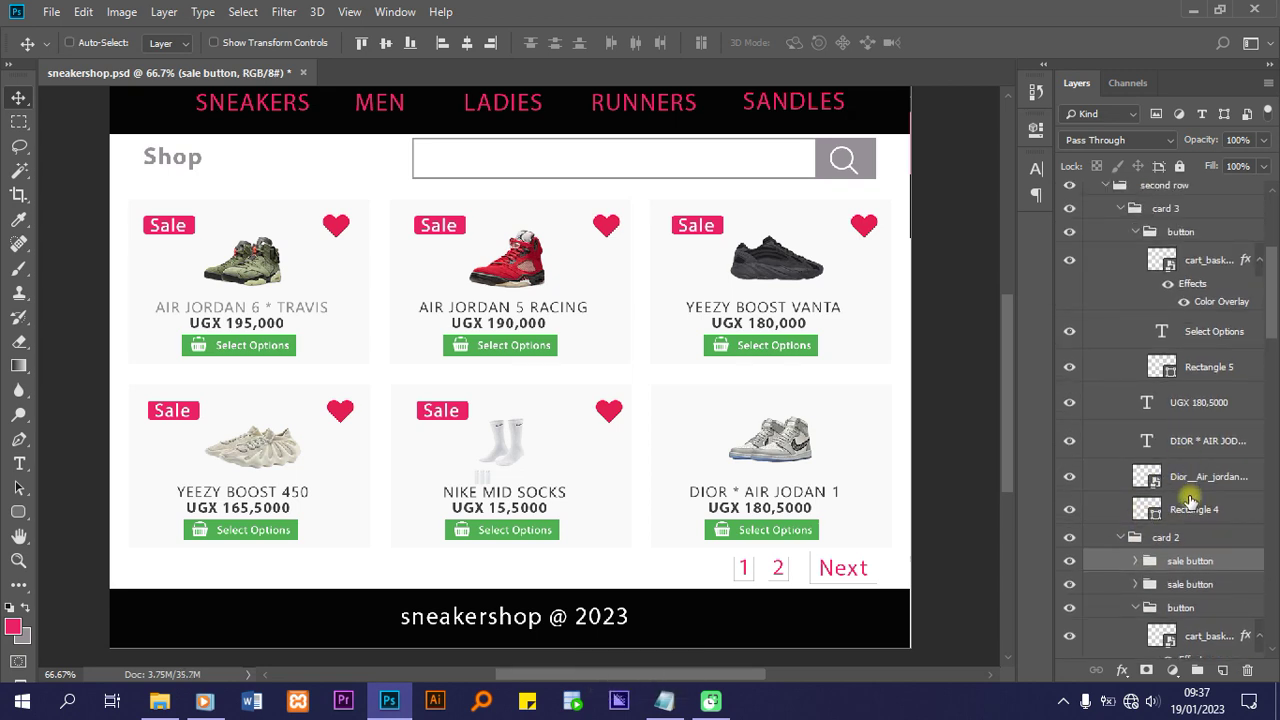
drag(1180, 567, 1166, 214)
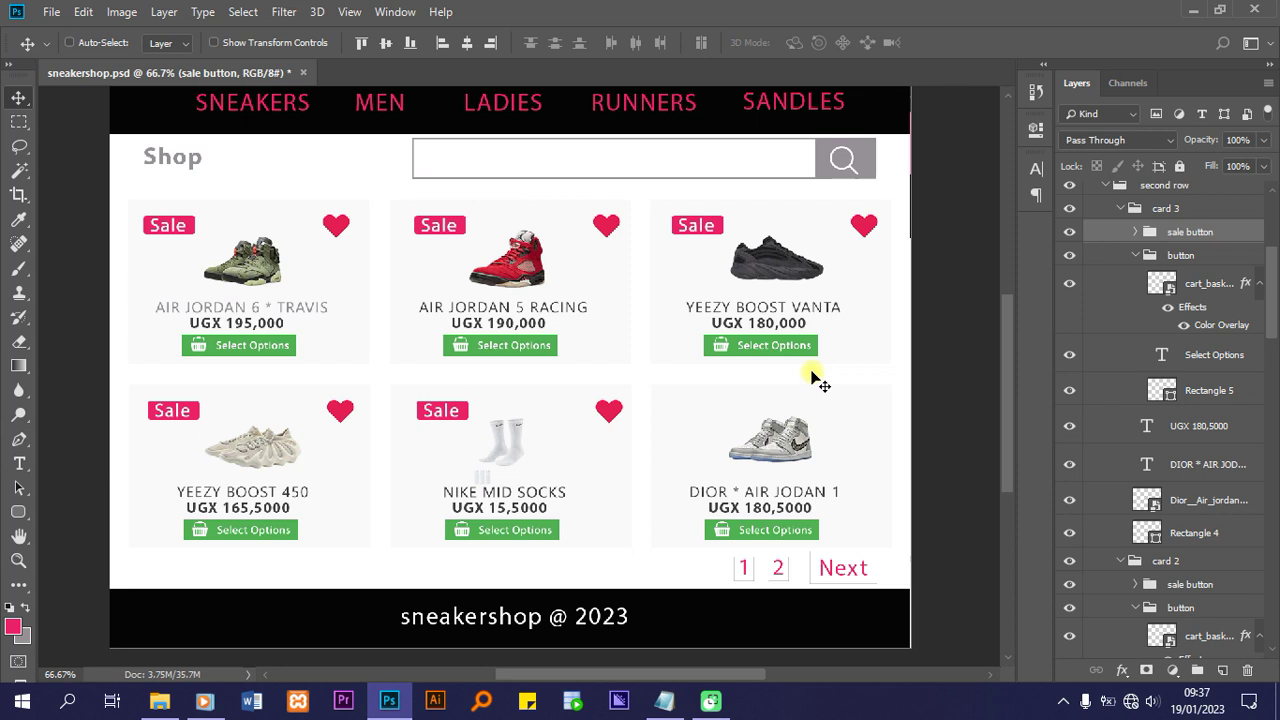
Shift the copied Sale label and heart horizontally onto the Dior * Air Jodan 1 card, aligned with the card above
key(shift+Right)
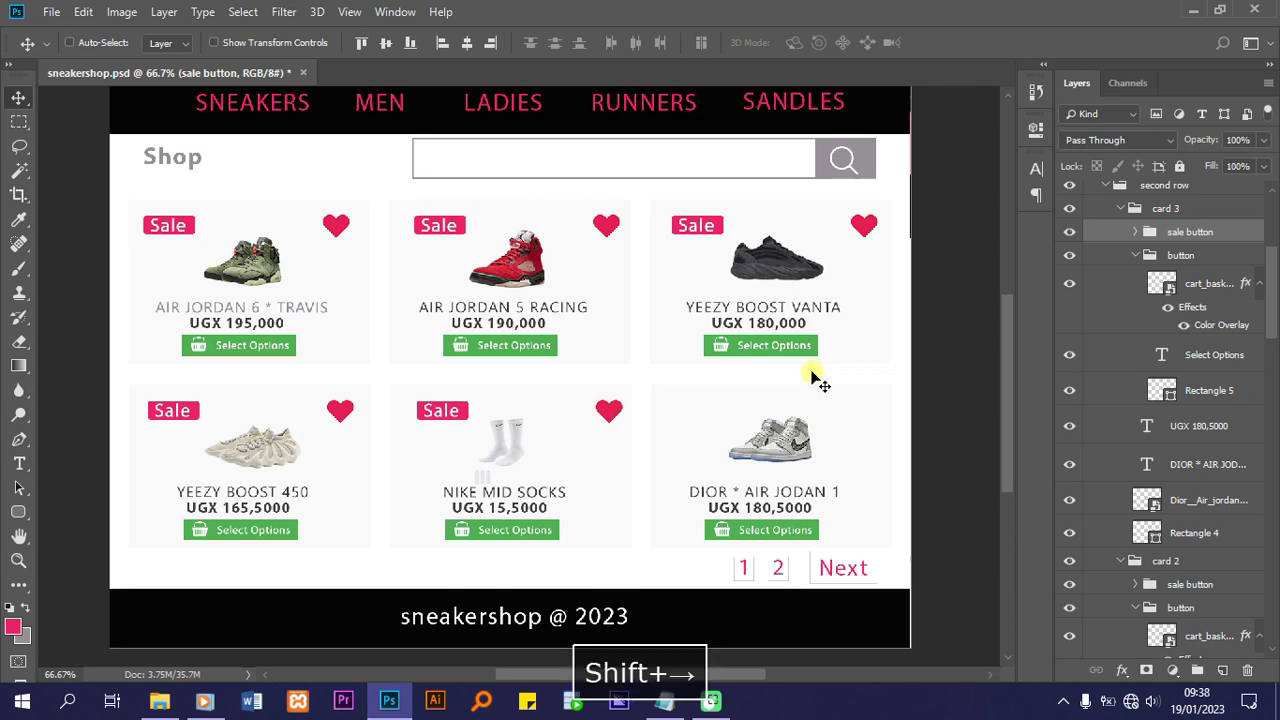
key(shift+Right)
key(shift+Right)
key(shift+Right)
key(shift+Right)
key(shift+Right)
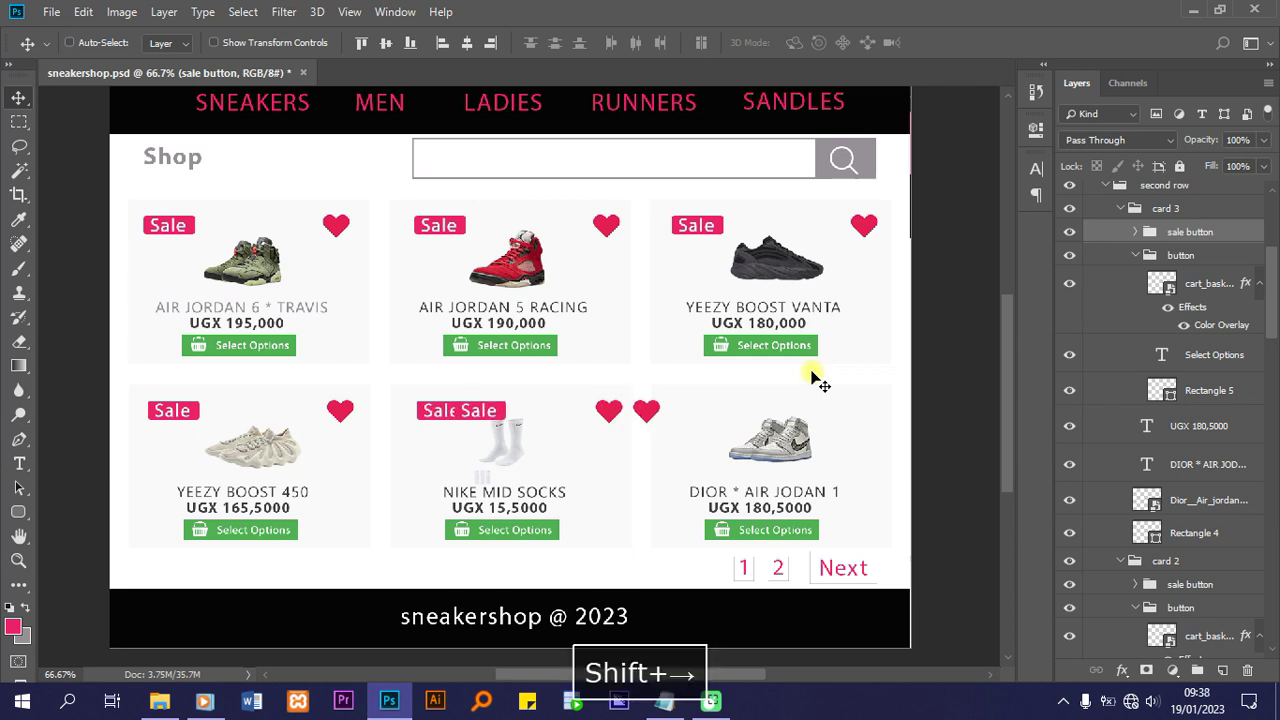
key(shift+Right)
key(shift+Right)
key(shift+Right)
key(shift+Right)
key(shift+Right)
key(shift+Right)
key(shift+Right)
key(shift+Right)
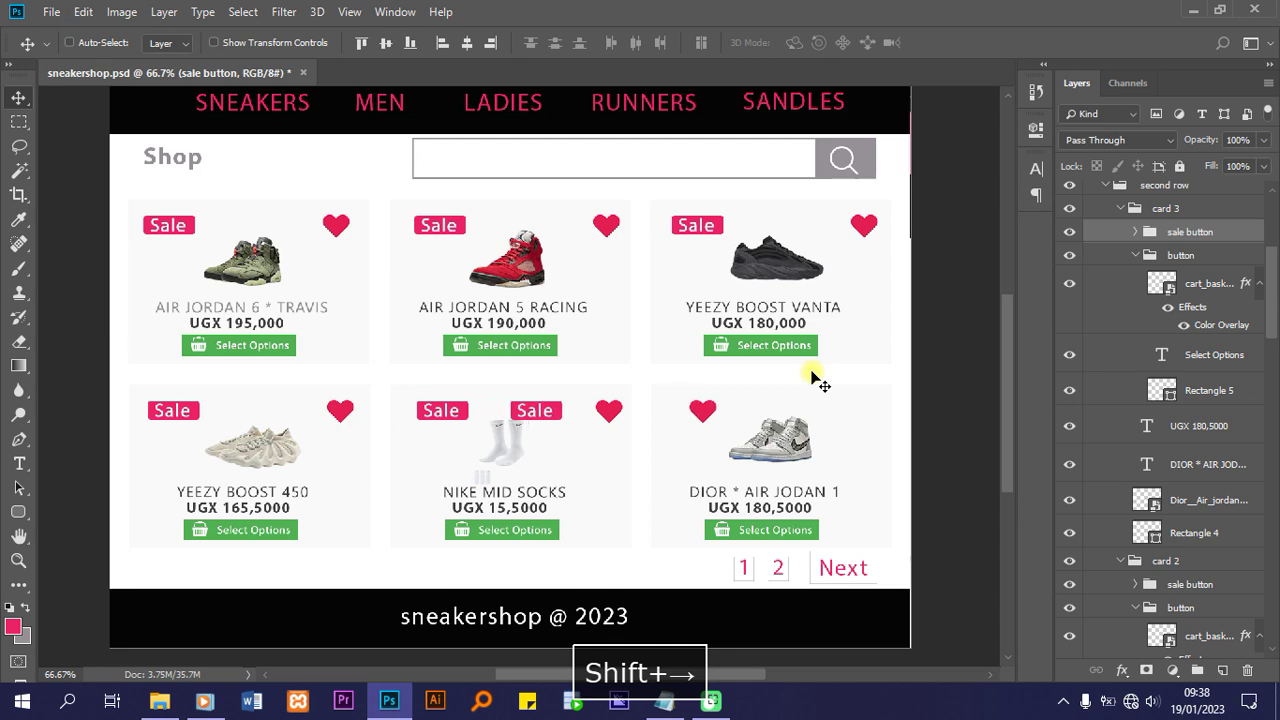
key(shift+Right)
key(shift+Right)
key(shift+Right)
key(shift+Right)
key(shift+Right)
key(shift+Right)
key(shift+Right)
key(shift+Right)
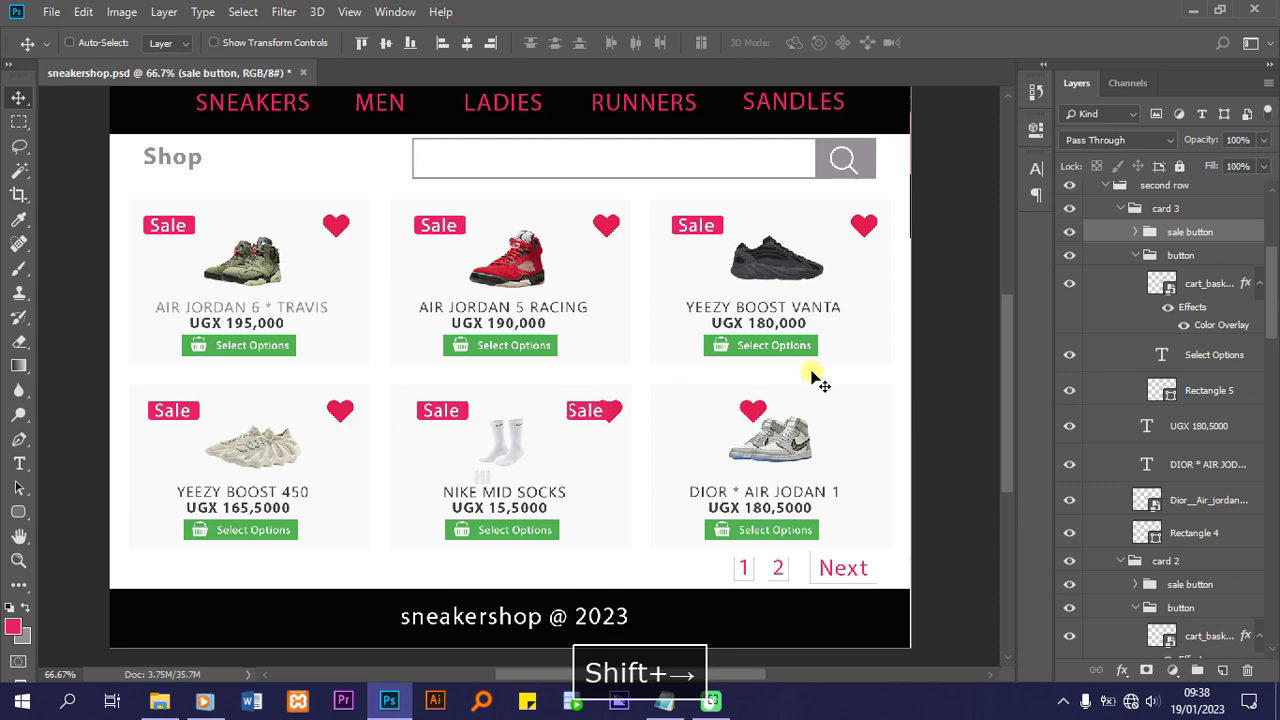
key(shift+Right)
key(shift+Right)
key(shift+Right)
key(shift+Right)
key(shift+Right)
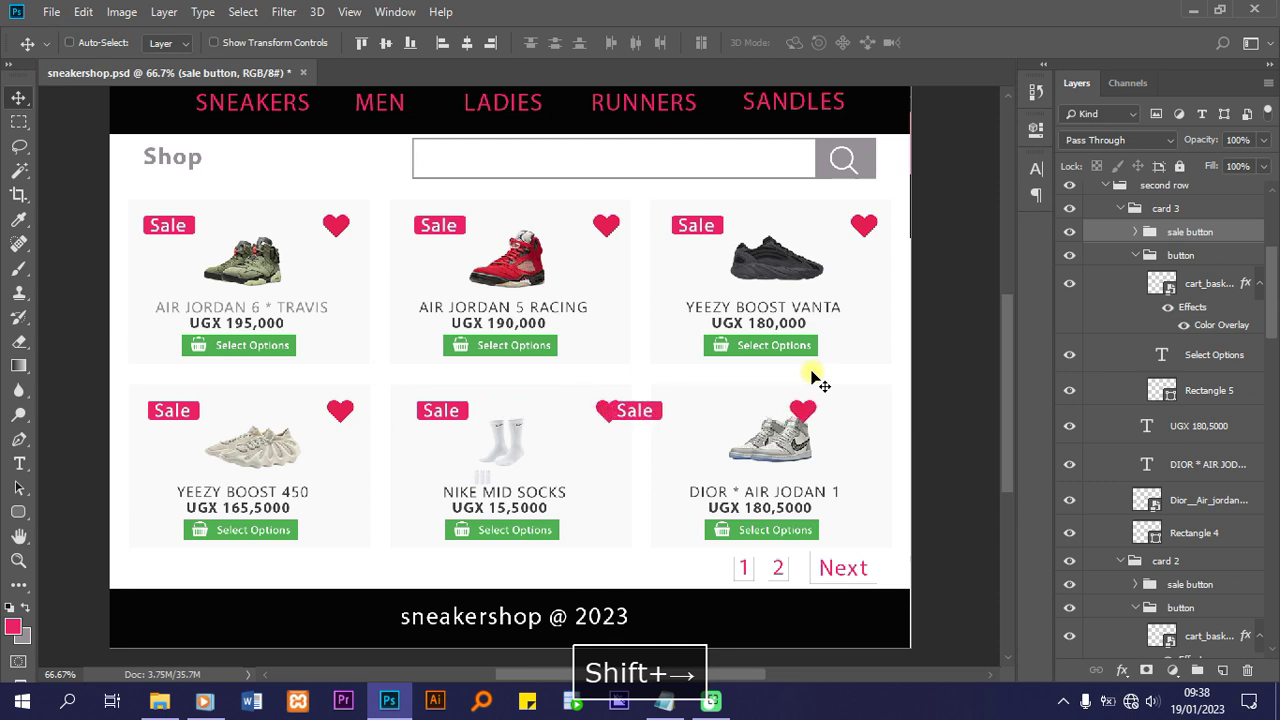
key(shift+Right)
key(shift+Right)
key(shift+Right)
key(shift+Right)
key(shift+Right)
key(shift+Right)
key(shift+Right)
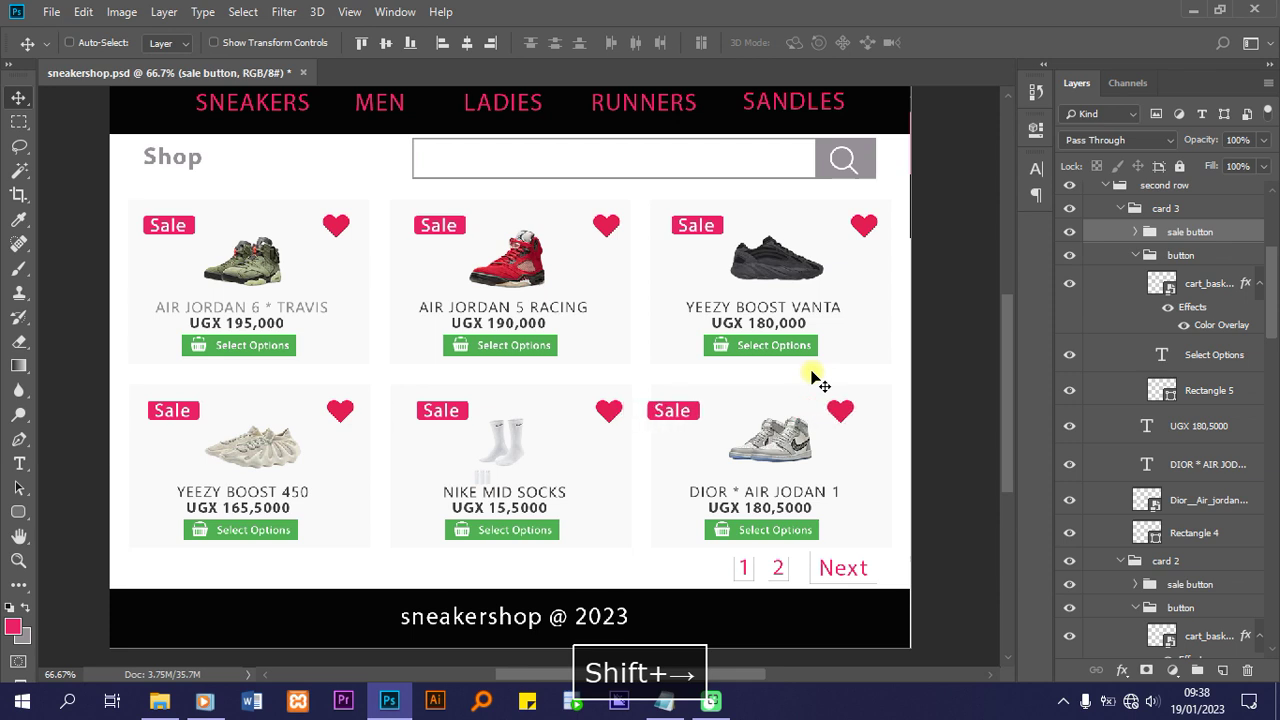
key(shift+Right)
key(shift+Right)
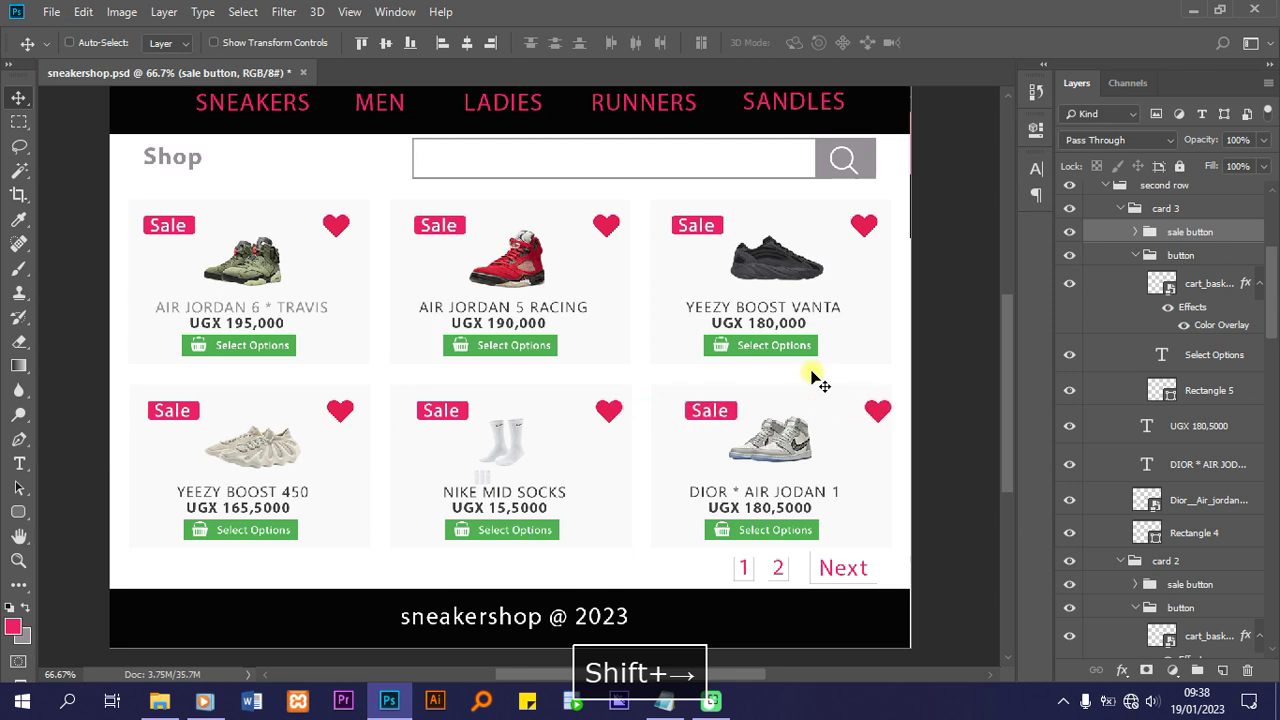
key(shift+Left)
key(shift+Left)
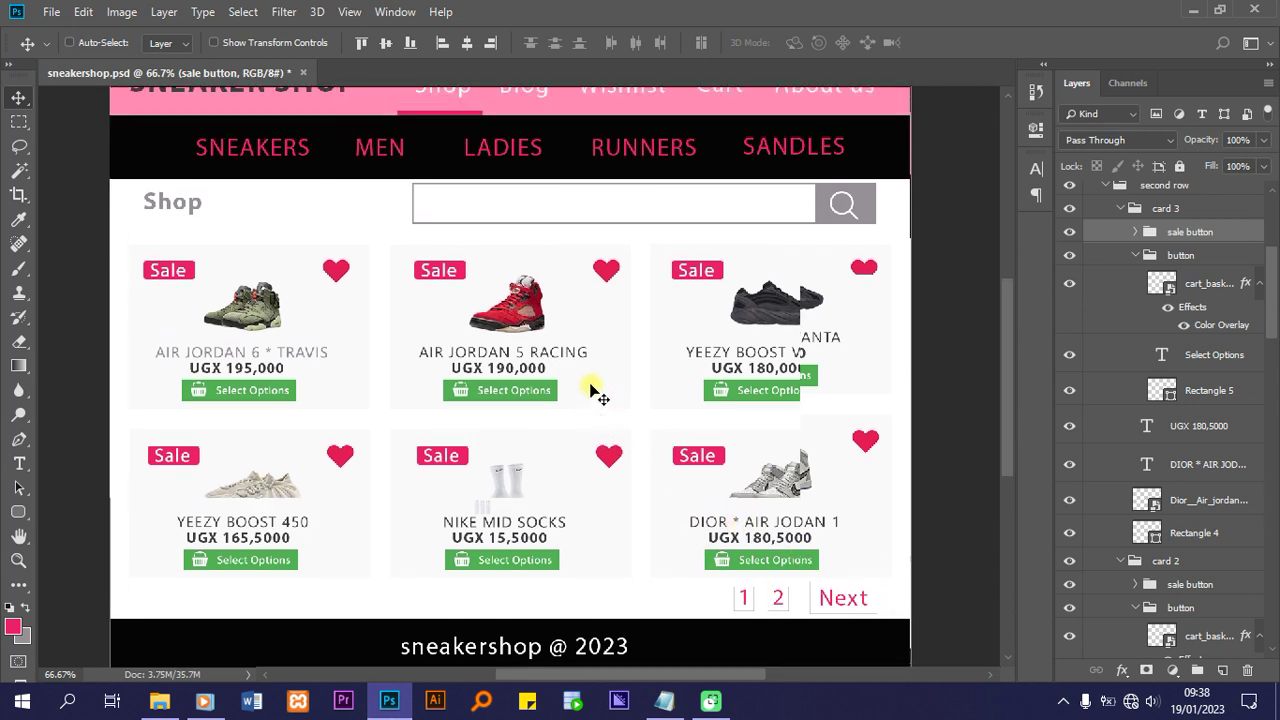
Review the Sale labels and hearts across both rows of product cards, from the page header to the pagination
scroll(594, 389, up, 2)
scroll(594, 389, down, 1)
scroll(594, 389, up, 1)
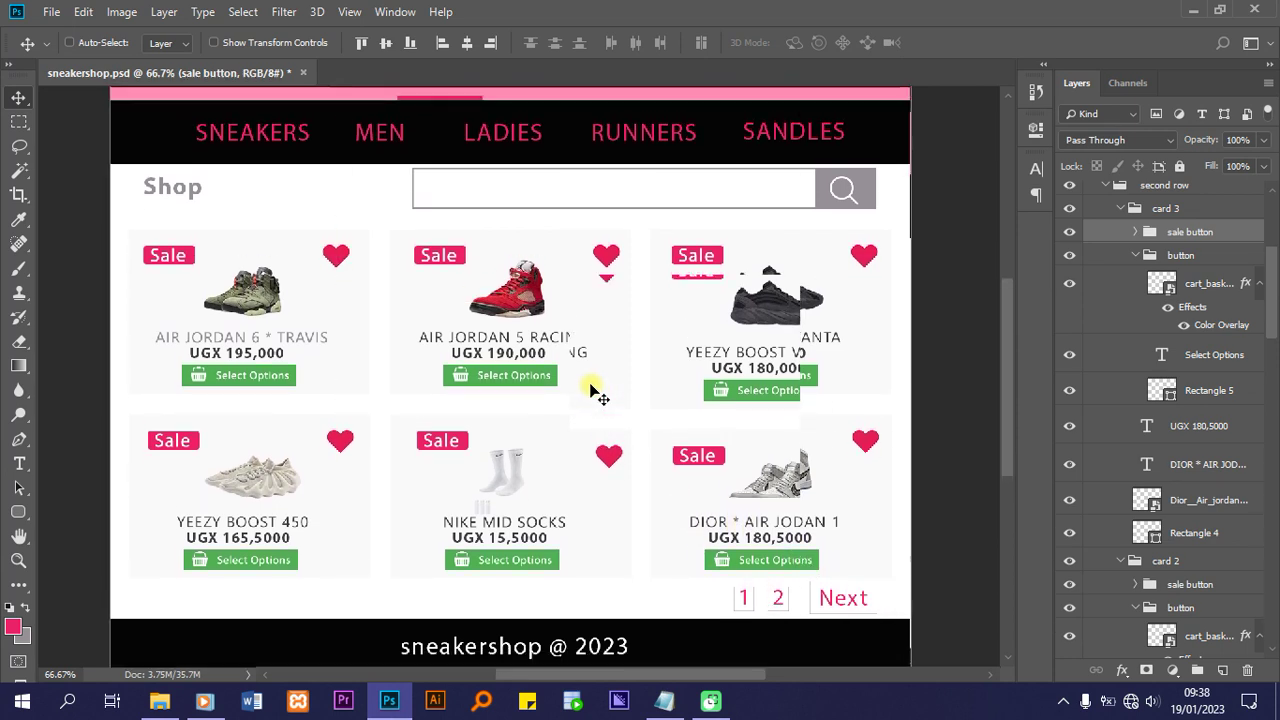
scroll(594, 389, up, 3)
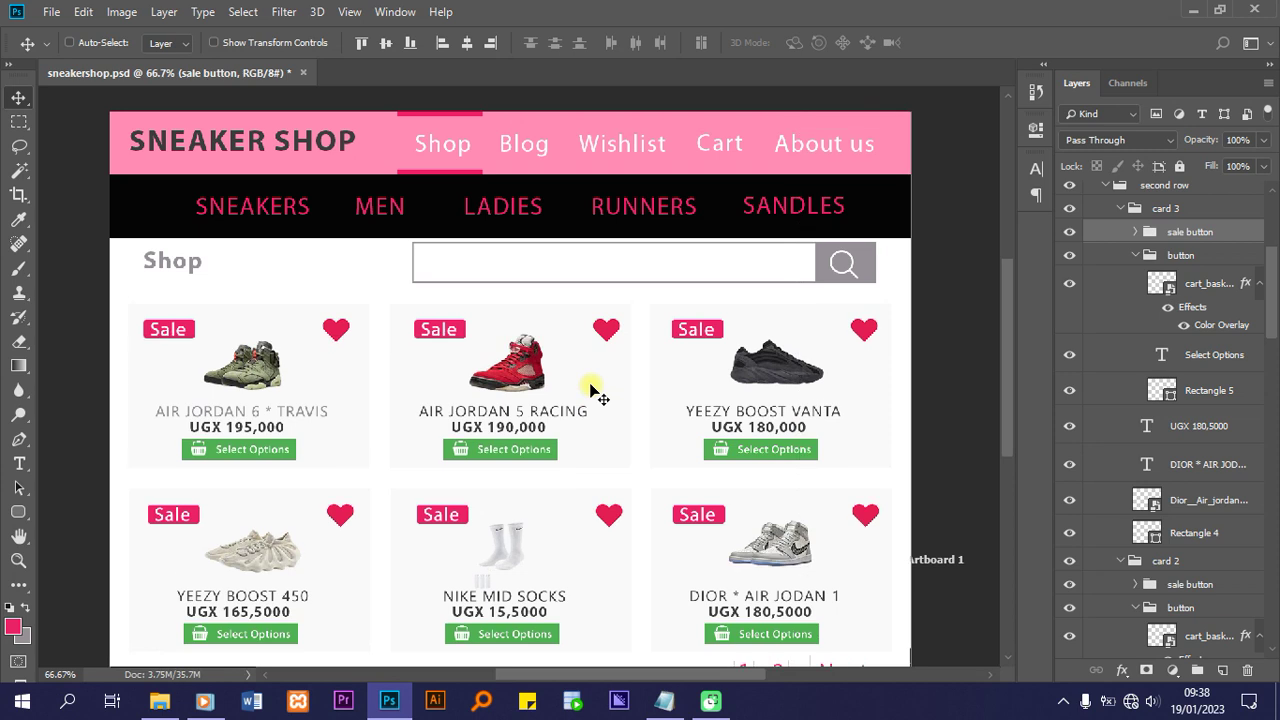
scroll(594, 389, down, 5)
scroll(594, 389, up, 2)
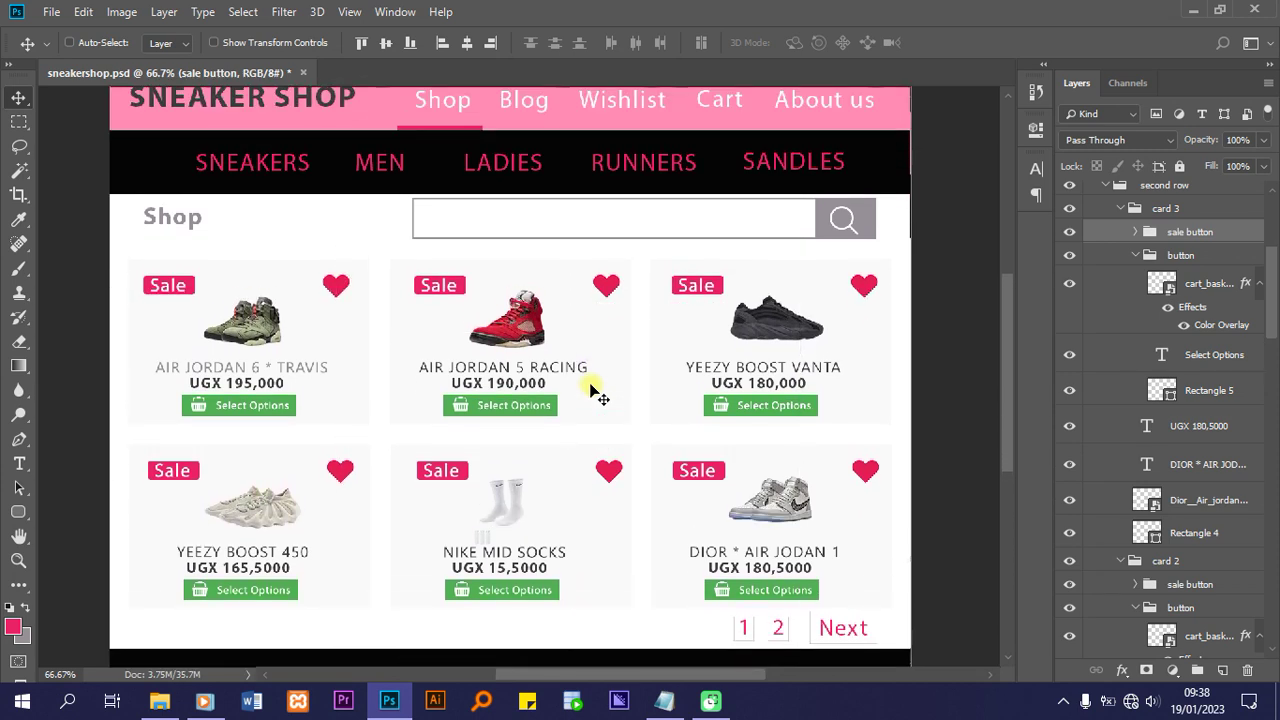
scroll(594, 389, down, 1)
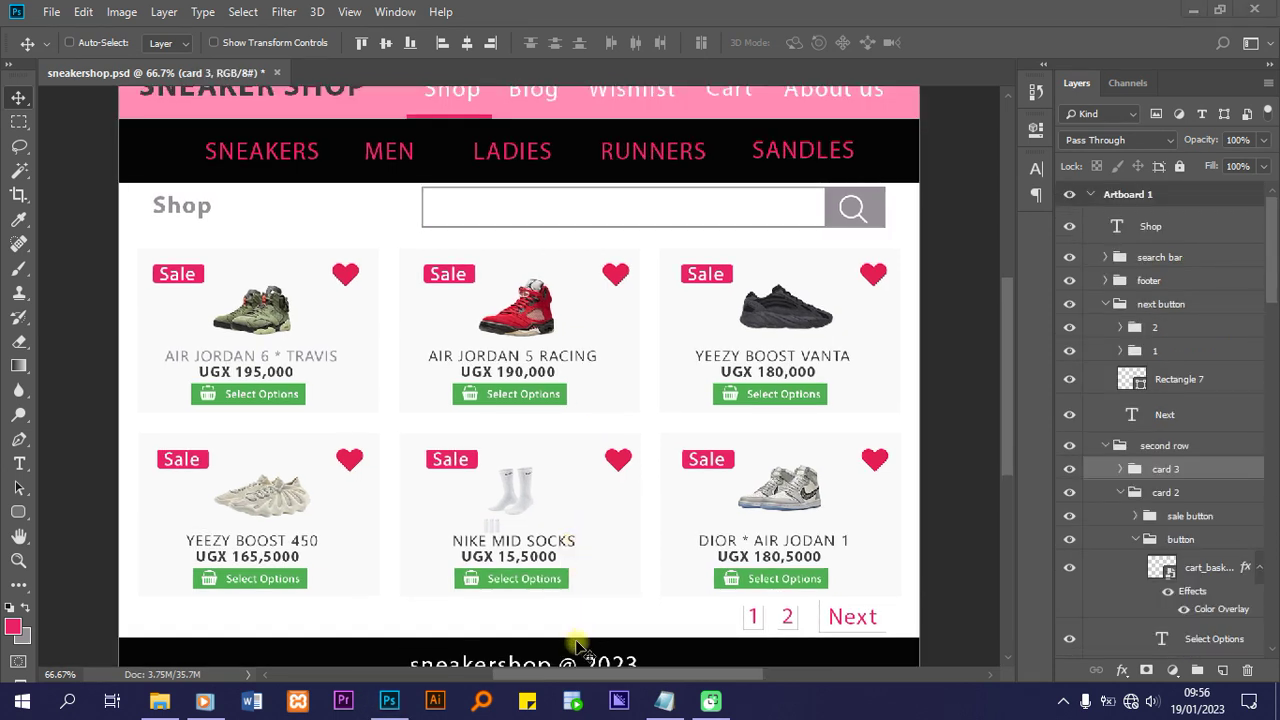
Switch to Notepad, add the line "adding a shadow to the cards" to tasks.txt, and return to Photoshop
click(664, 700)
key(Return)
text(adding)
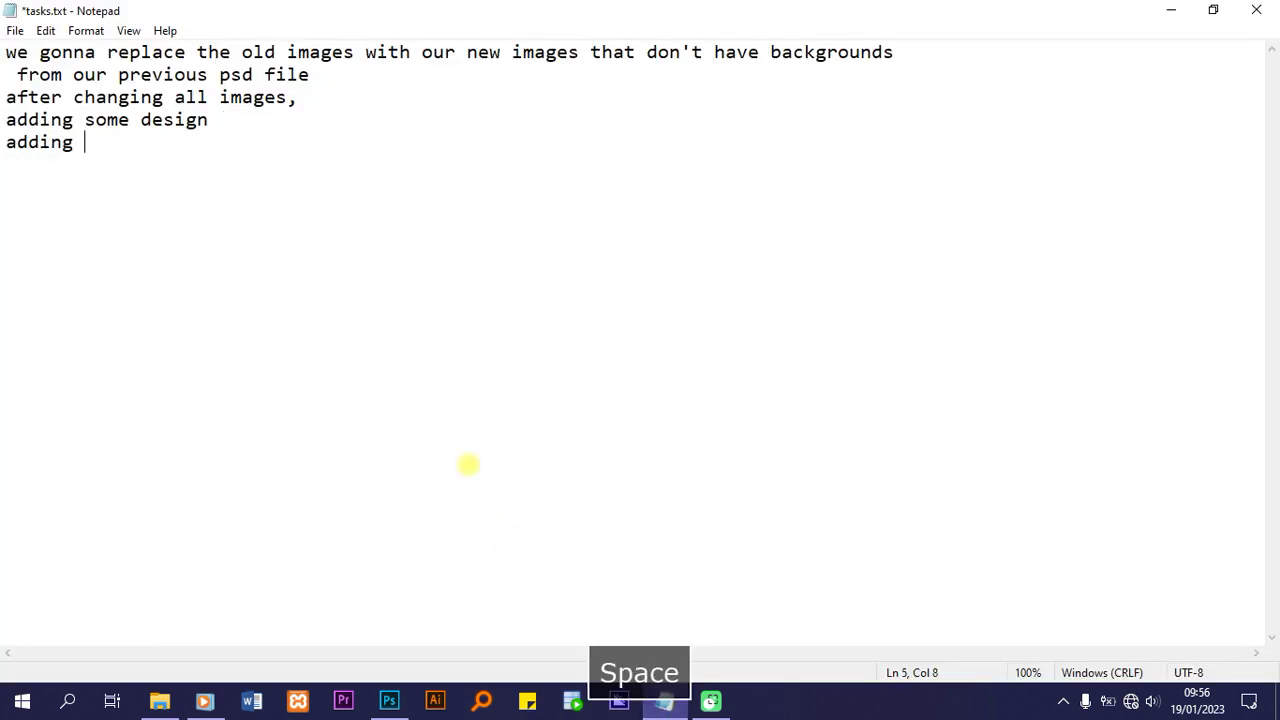
text( a shad)
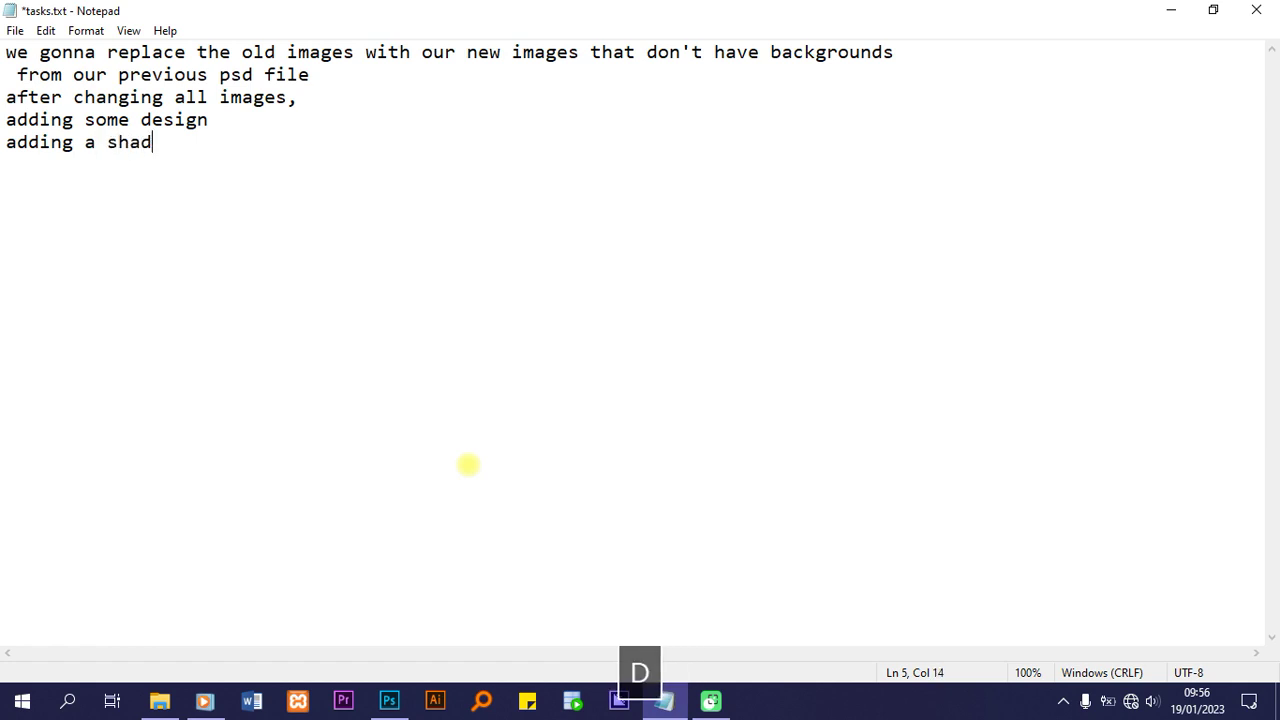
text(ow to th)
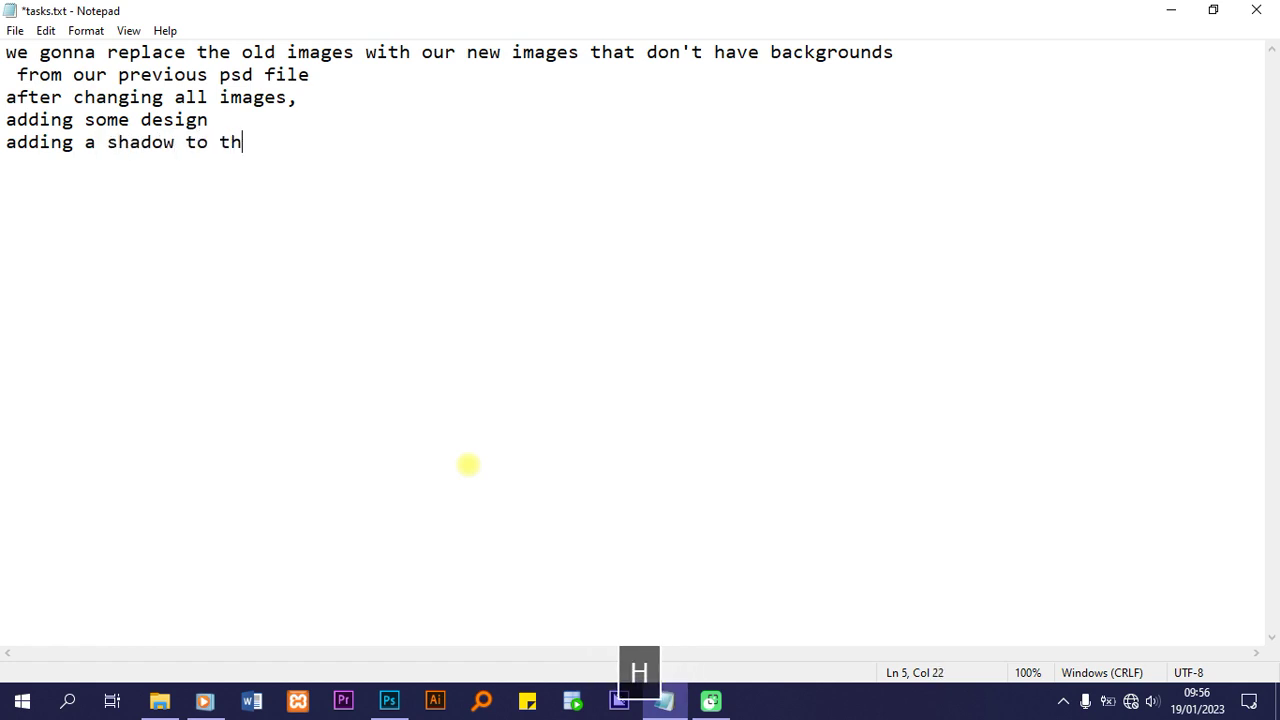
text(e cards)
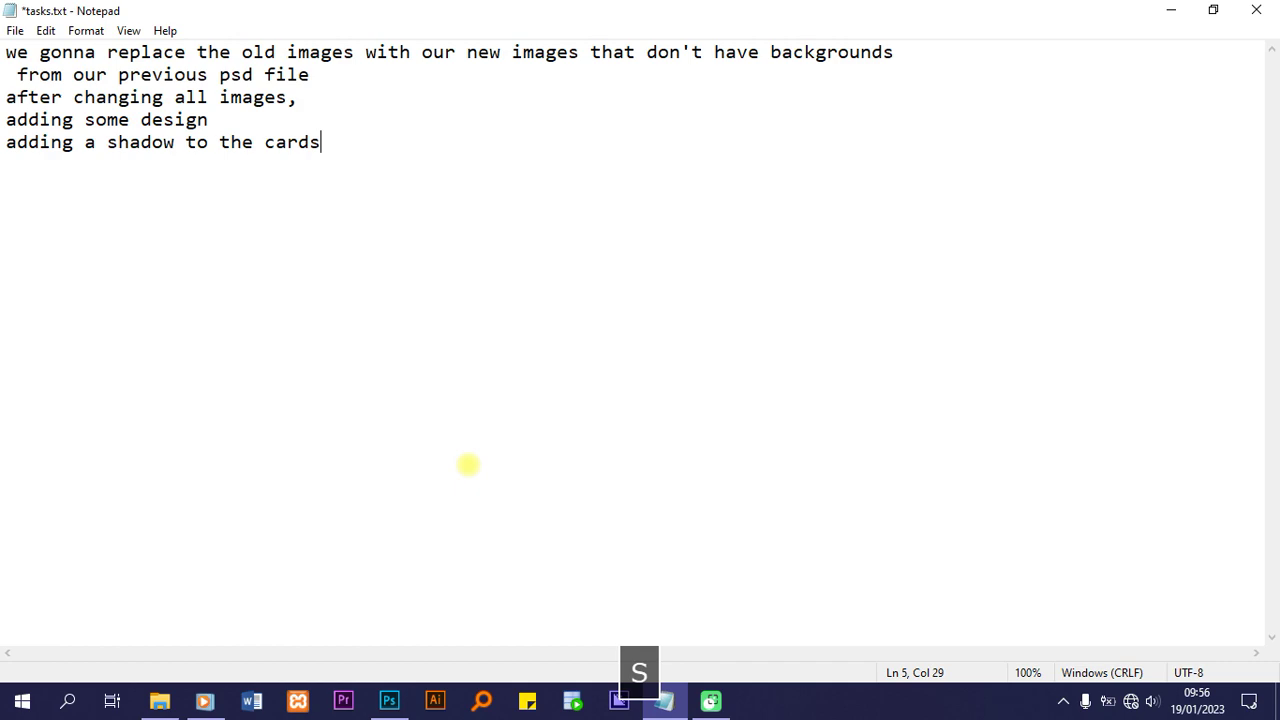
click(1171, 10)
key(space)
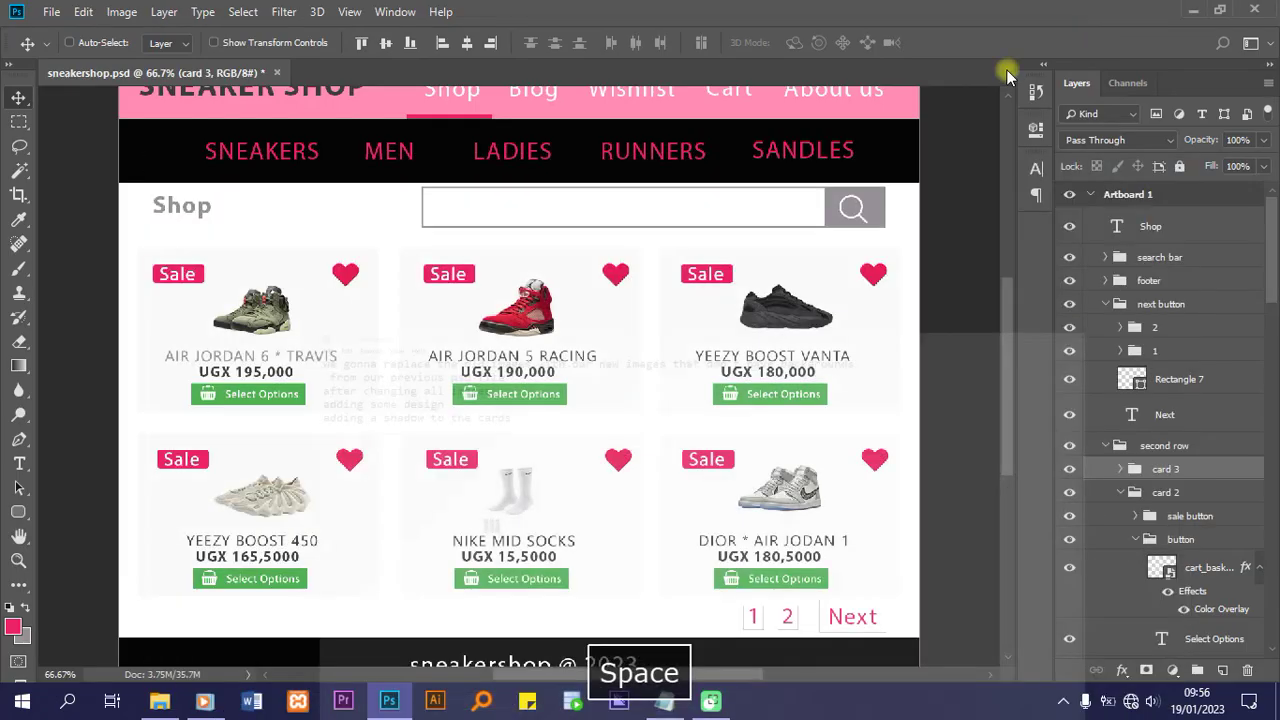
Select the first row's card 1 group and toggle its visibility off and on to identify its card
scroll(983, 420, up, 1)
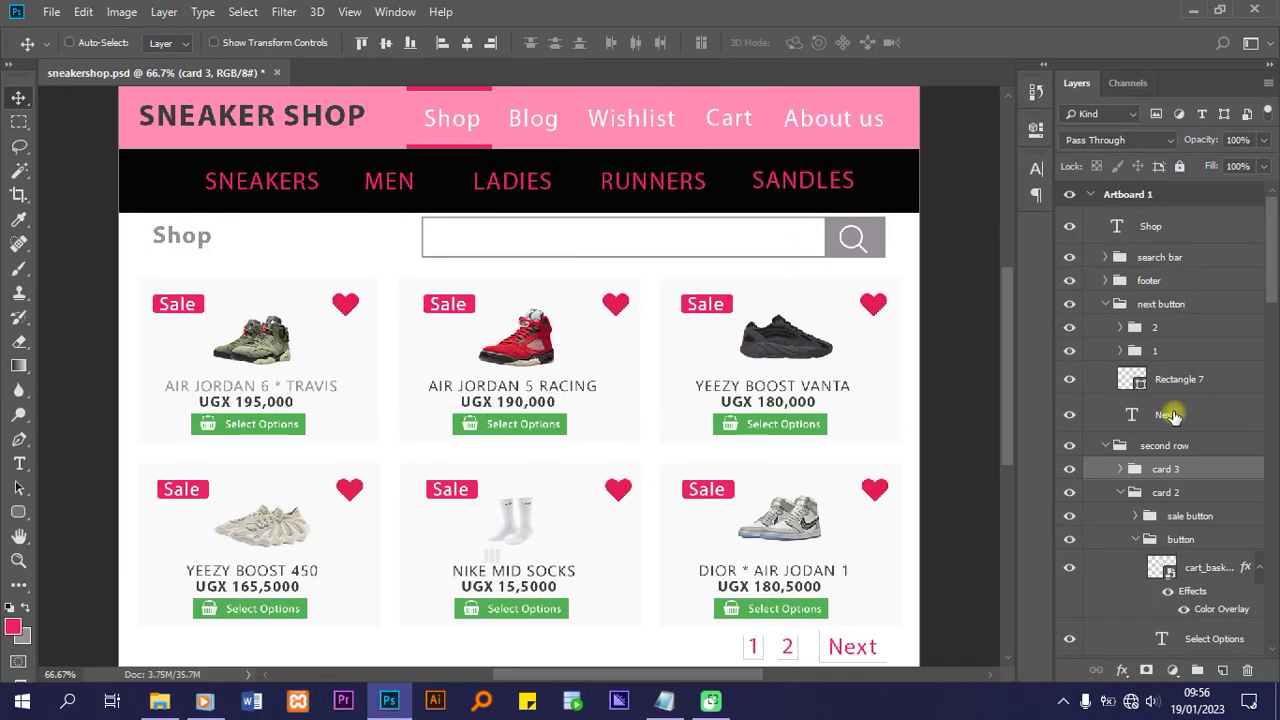
scroll(740, 398, down, 2)
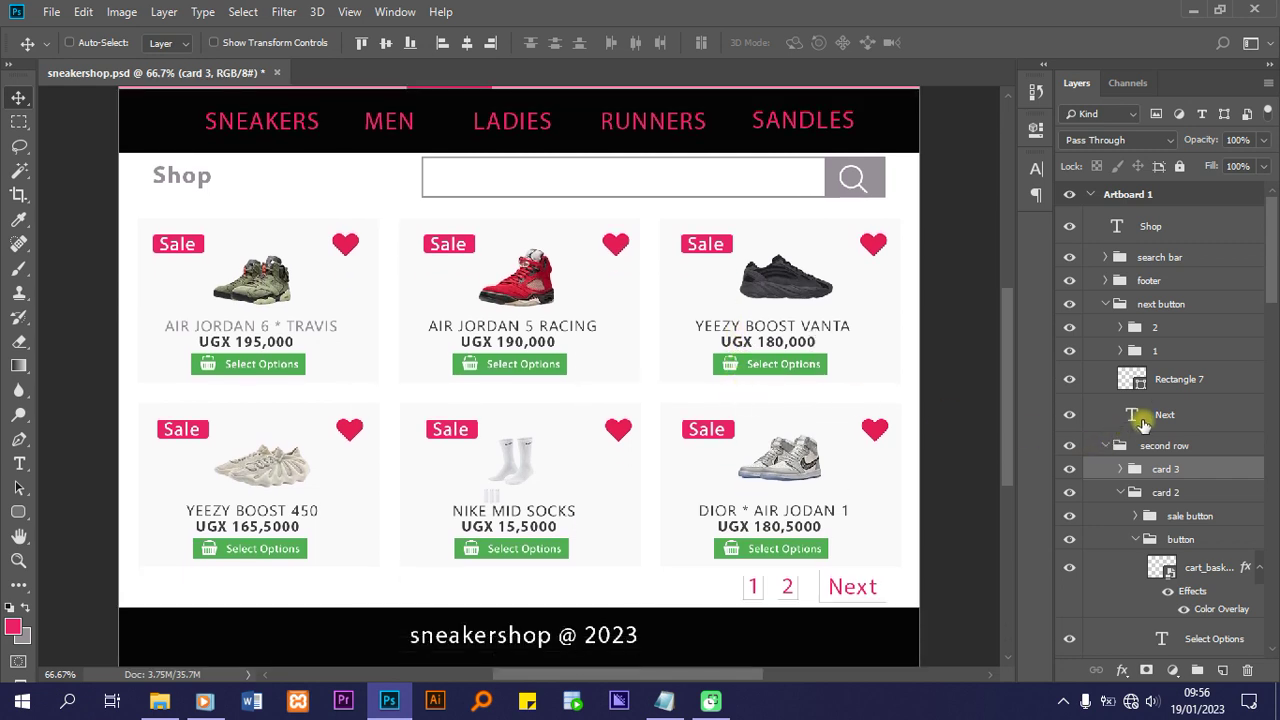
scroll(1140, 424, down, 3)
scroll(1145, 424, down, 15)
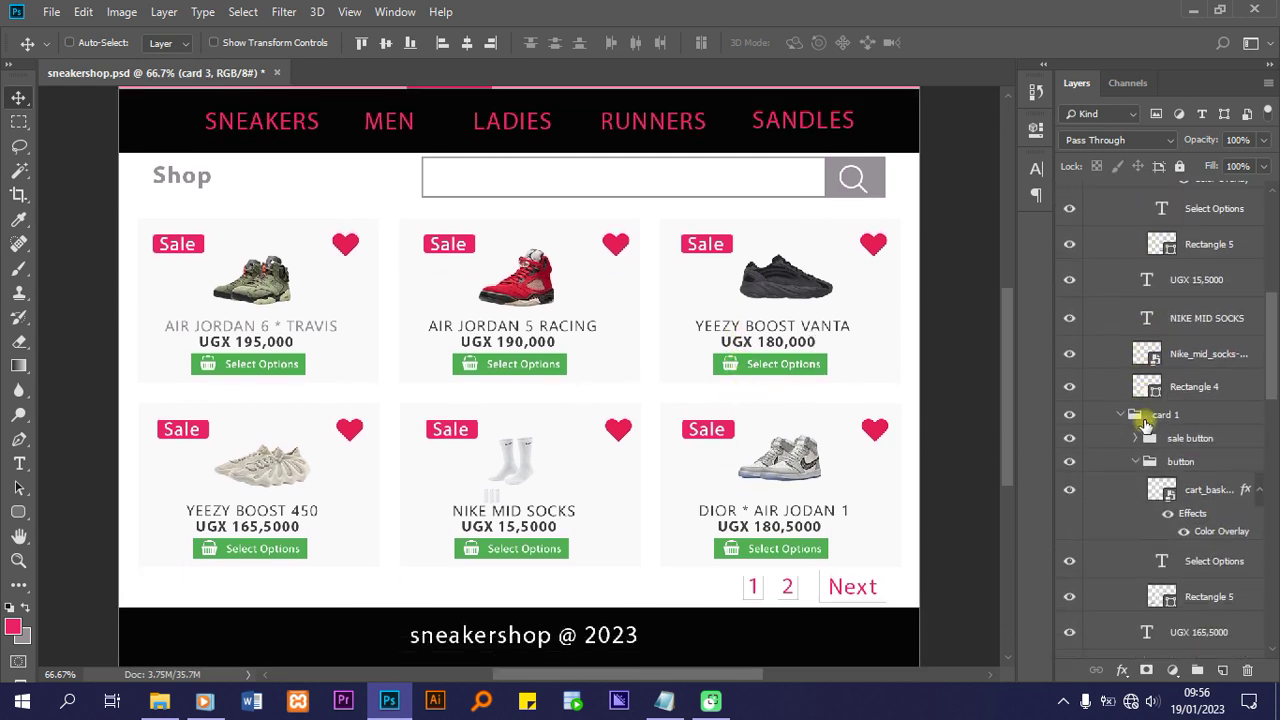
scroll(1145, 424, down, 8)
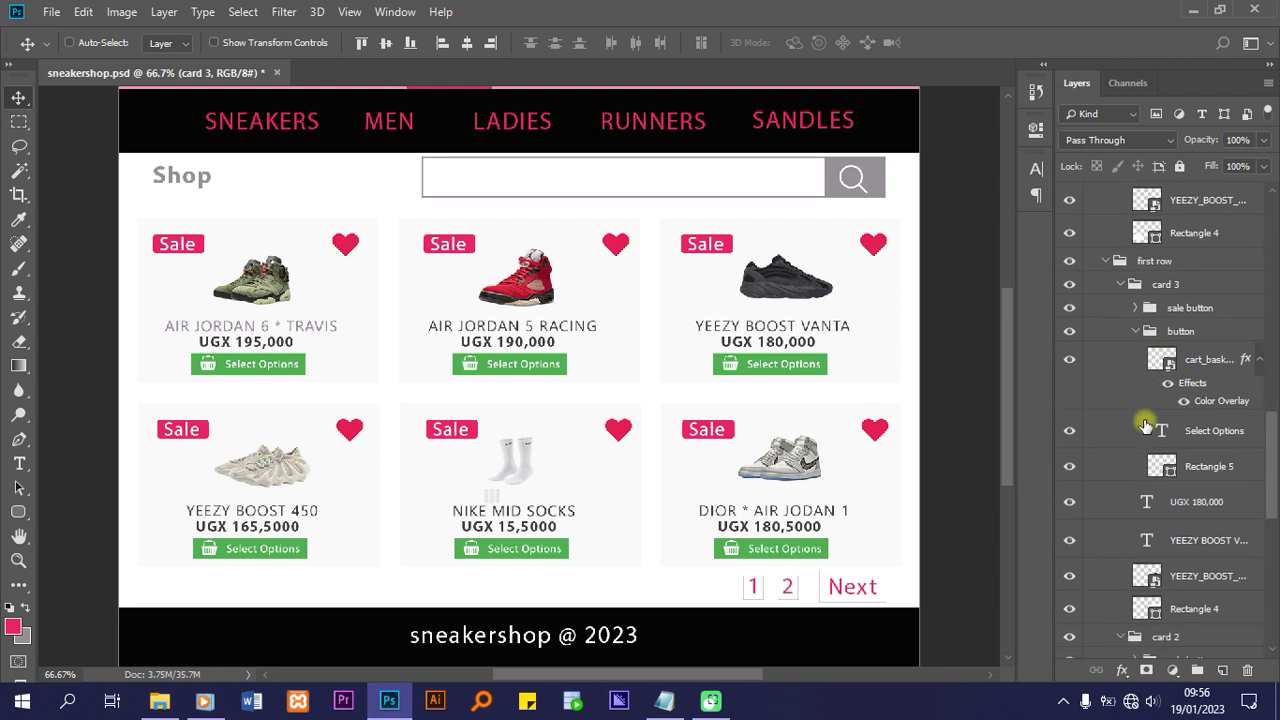
scroll(1145, 424, down, 10)
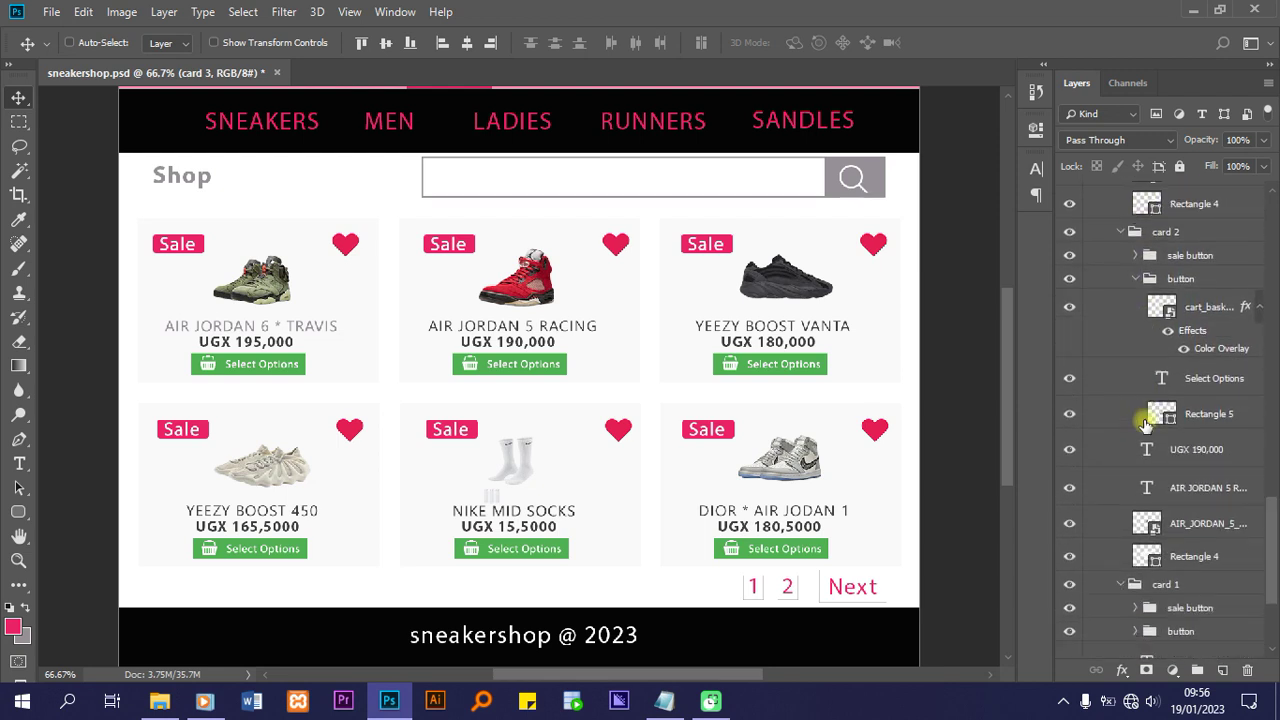
scroll(1130, 480, down, 3)
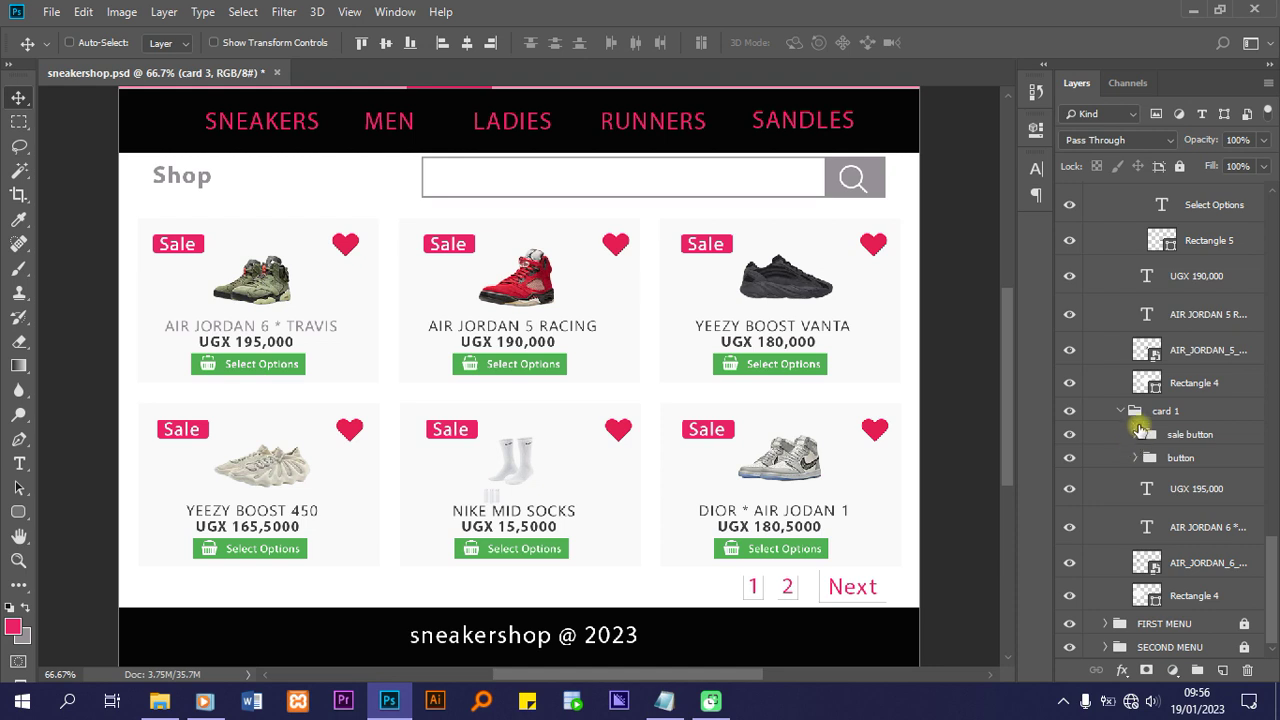
click(1143, 414)
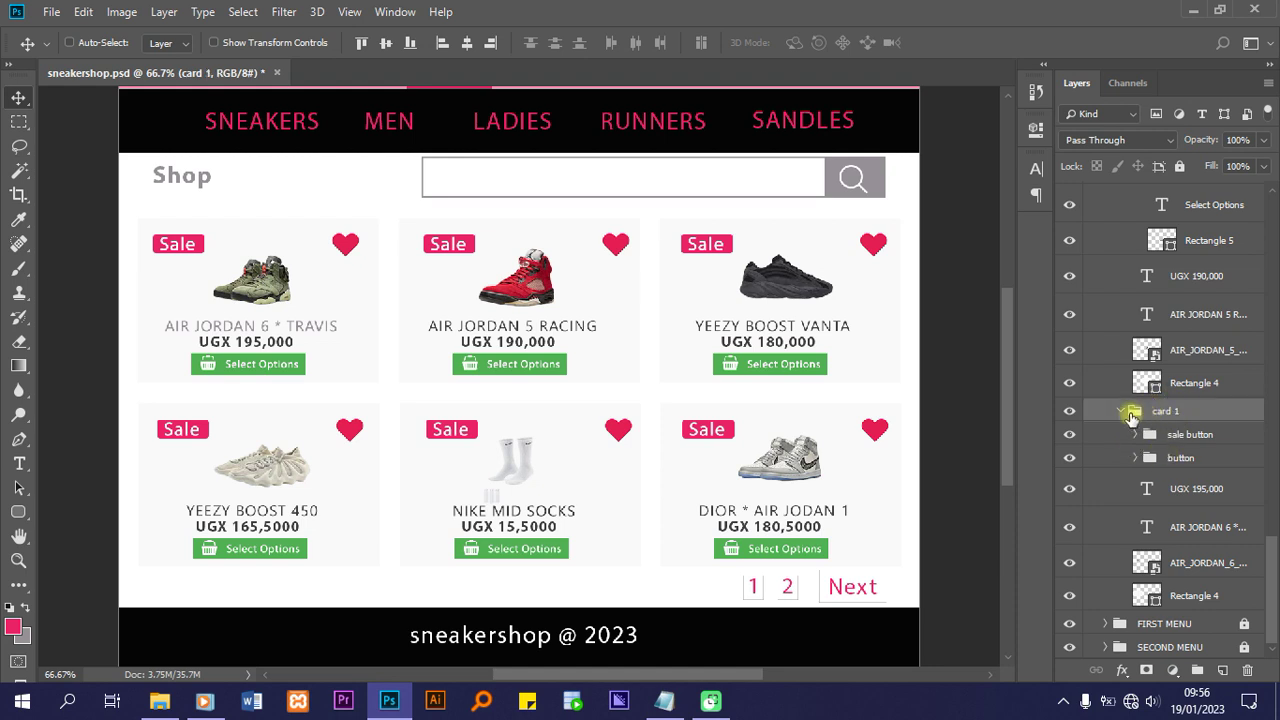
click(1069, 412)
click(1069, 412)
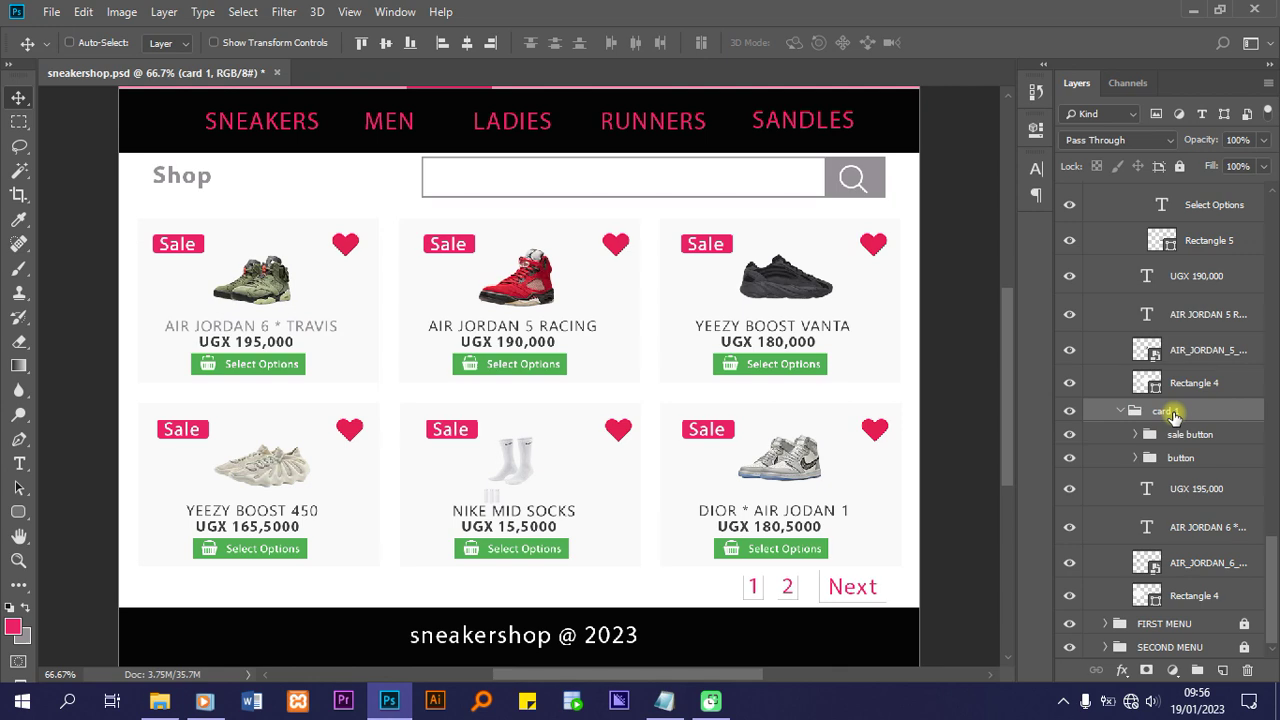
Apply a drop shadow to the first row's card 1 group with a distance of 4 px and size of 8 px
right_click(1172, 414)
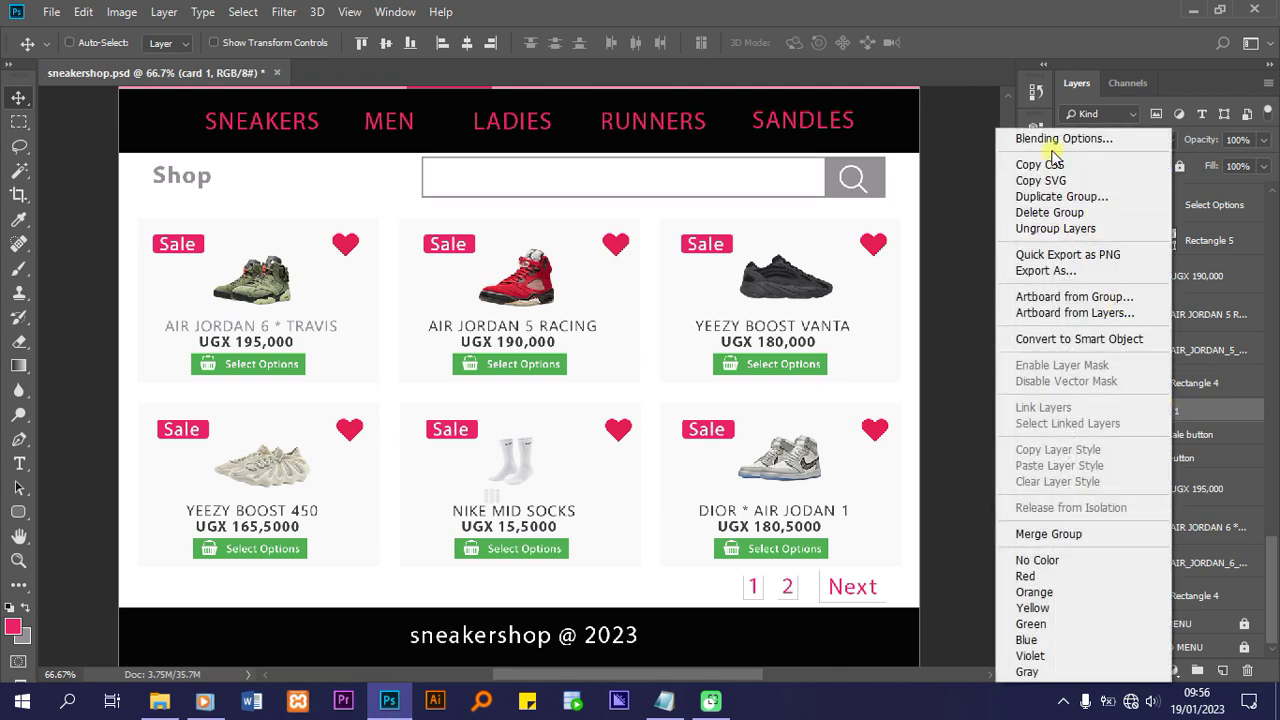
key(Escape)
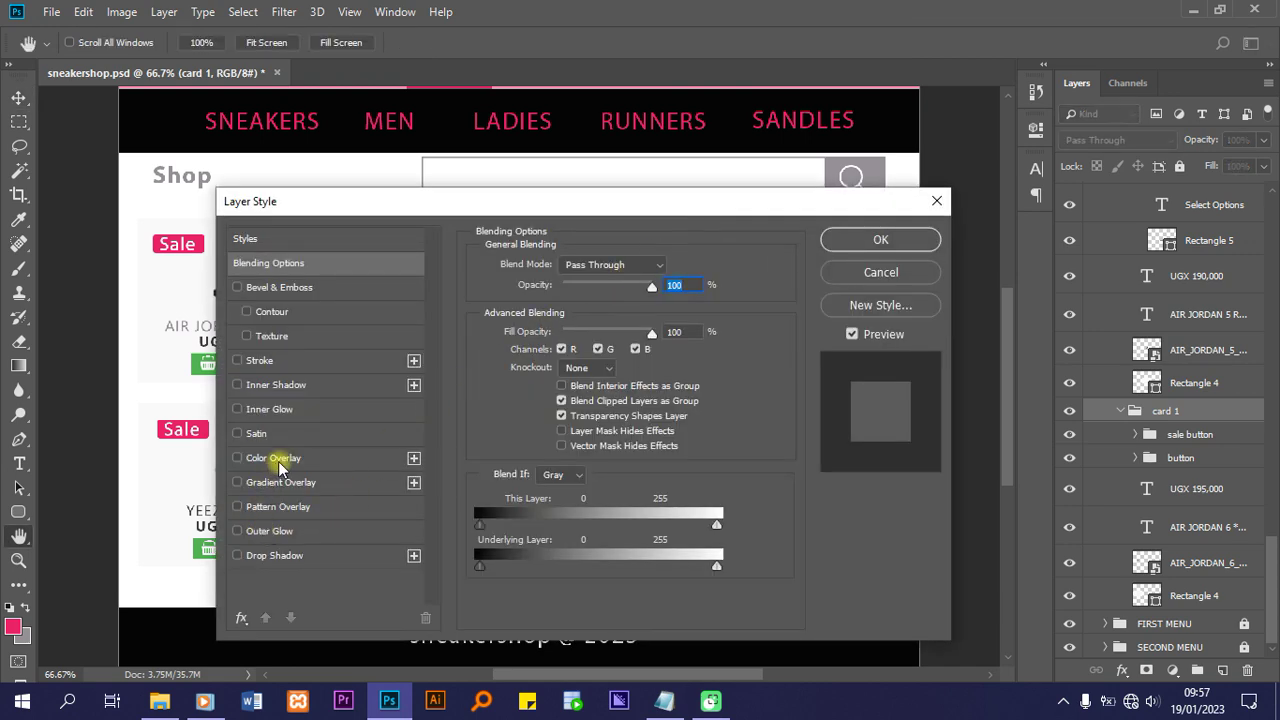
click(277, 560)
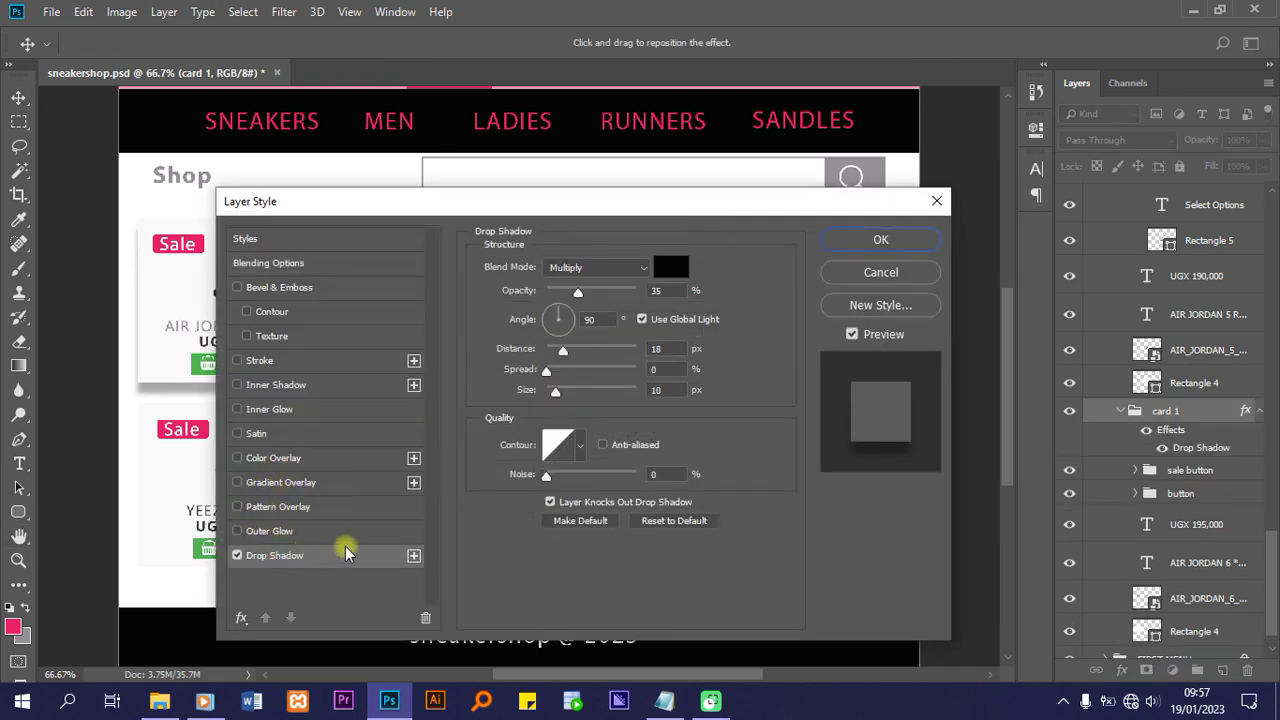
click(657, 349)
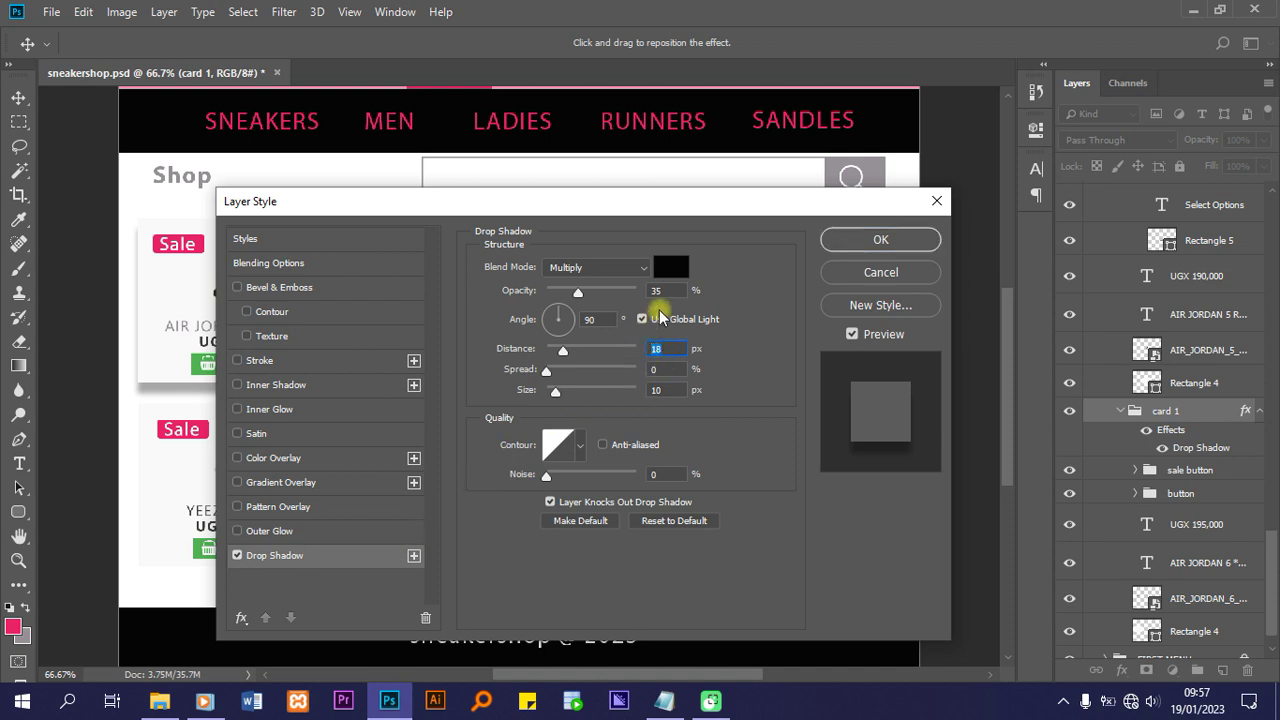
text(4)
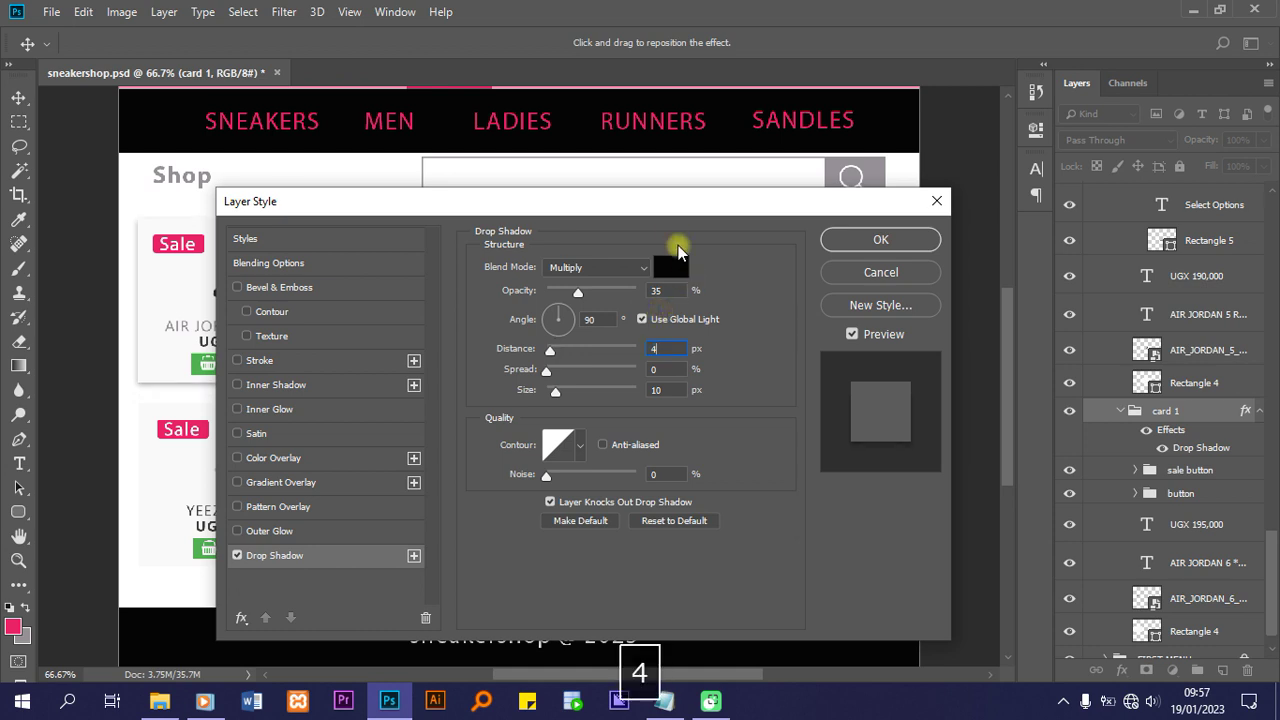
drag(530, 203, 757, 202)
click(895, 388)
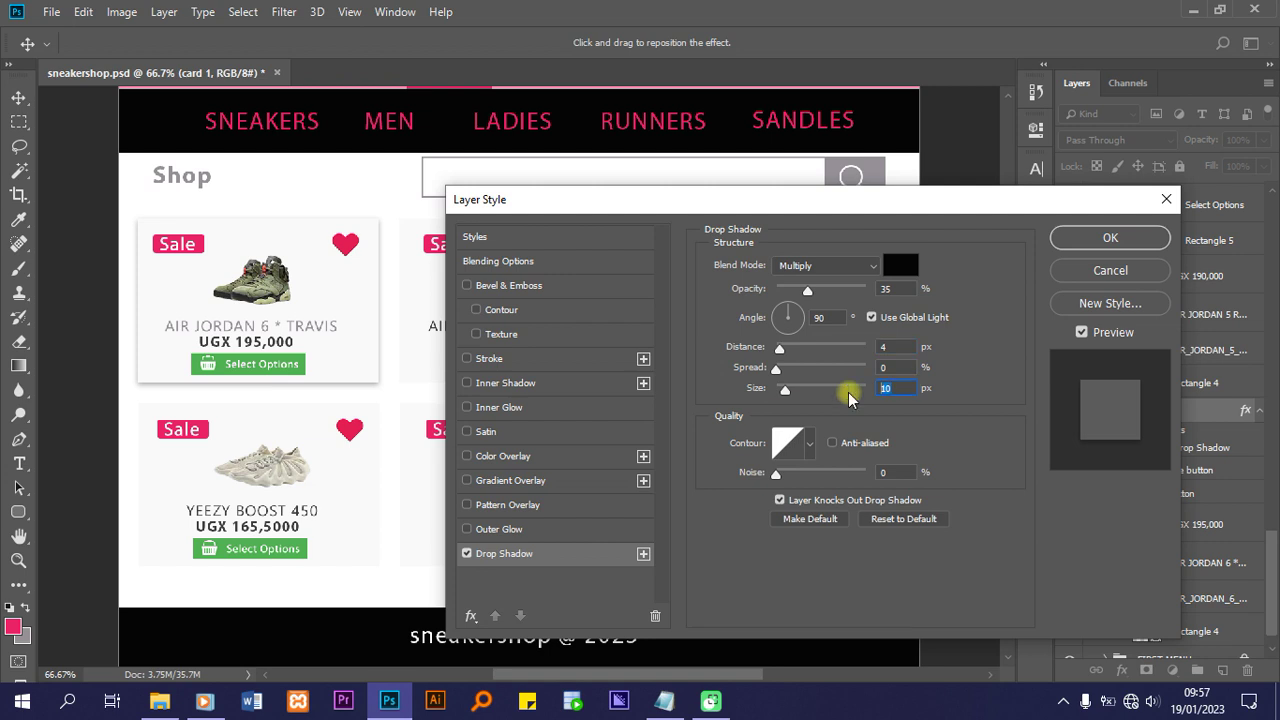
text(8)
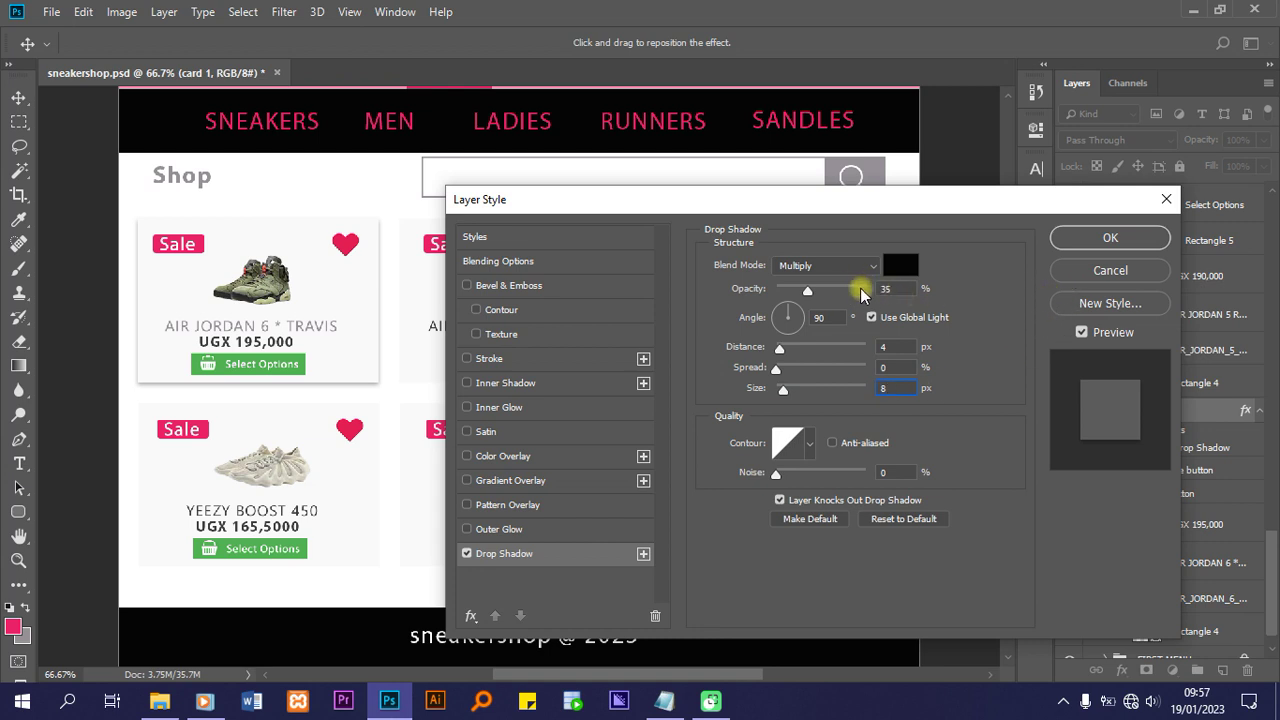
click(1108, 238)
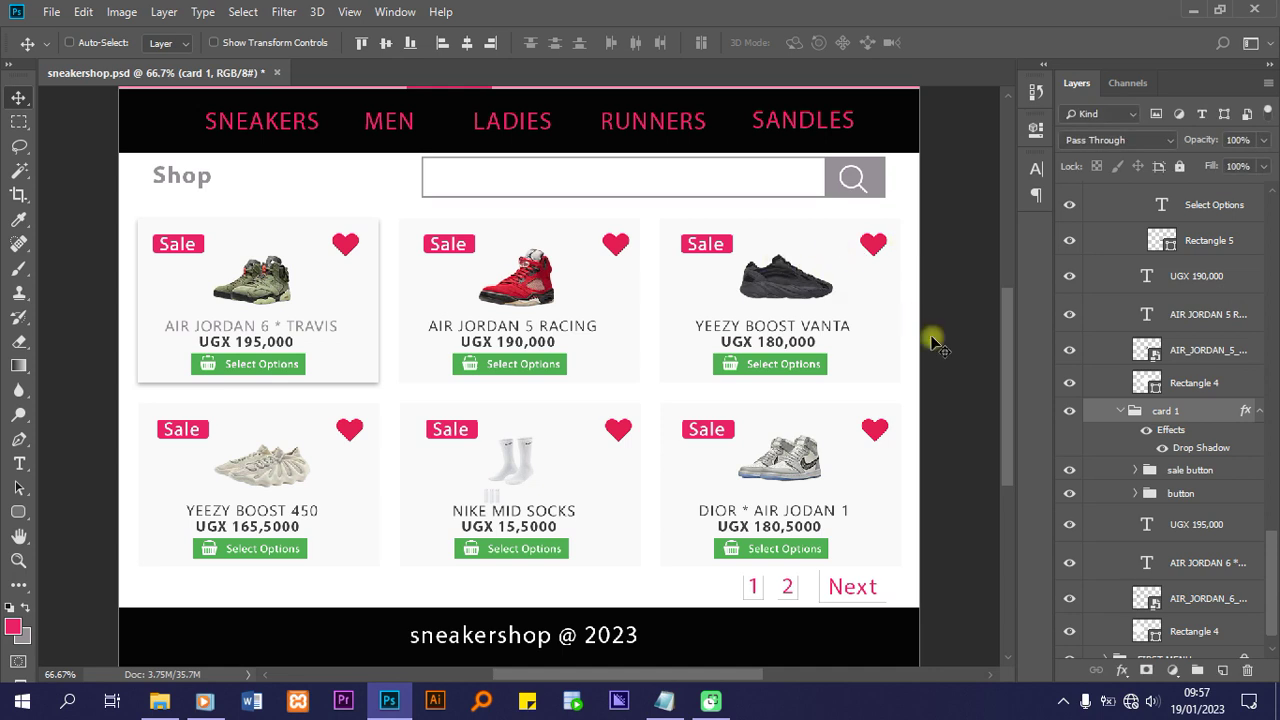
Copy the layer style of the first row's card 1 group and collapse the group
right_click(1168, 418)
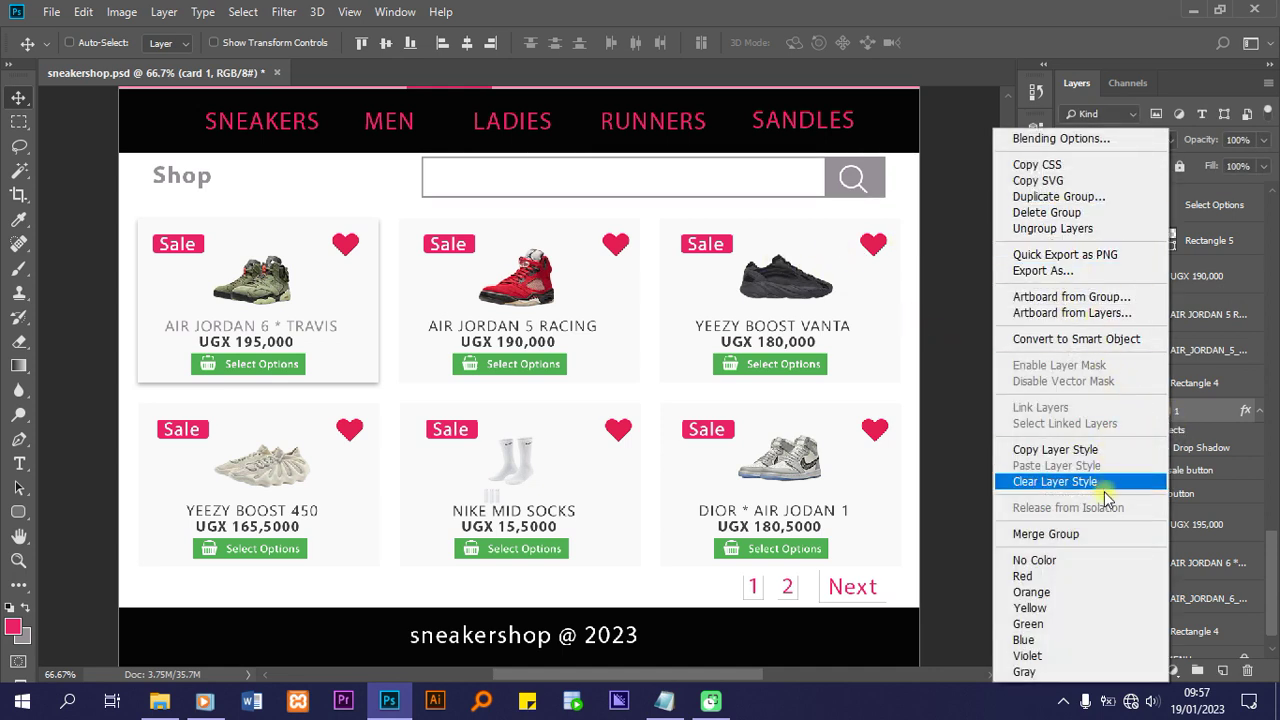
click(1066, 451)
click(1119, 410)
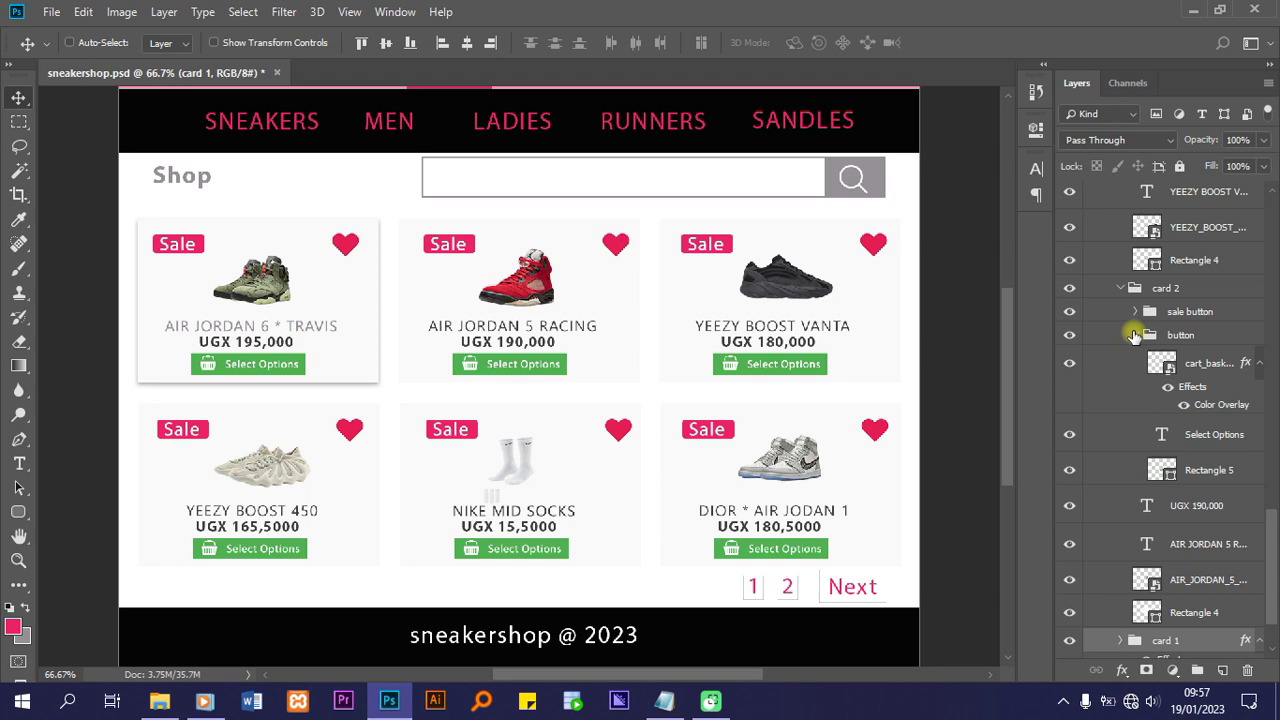
Collapse the first row's card 2 group and paste the copied drop shadow layer style onto it
click(1135, 336)
click(1121, 354)
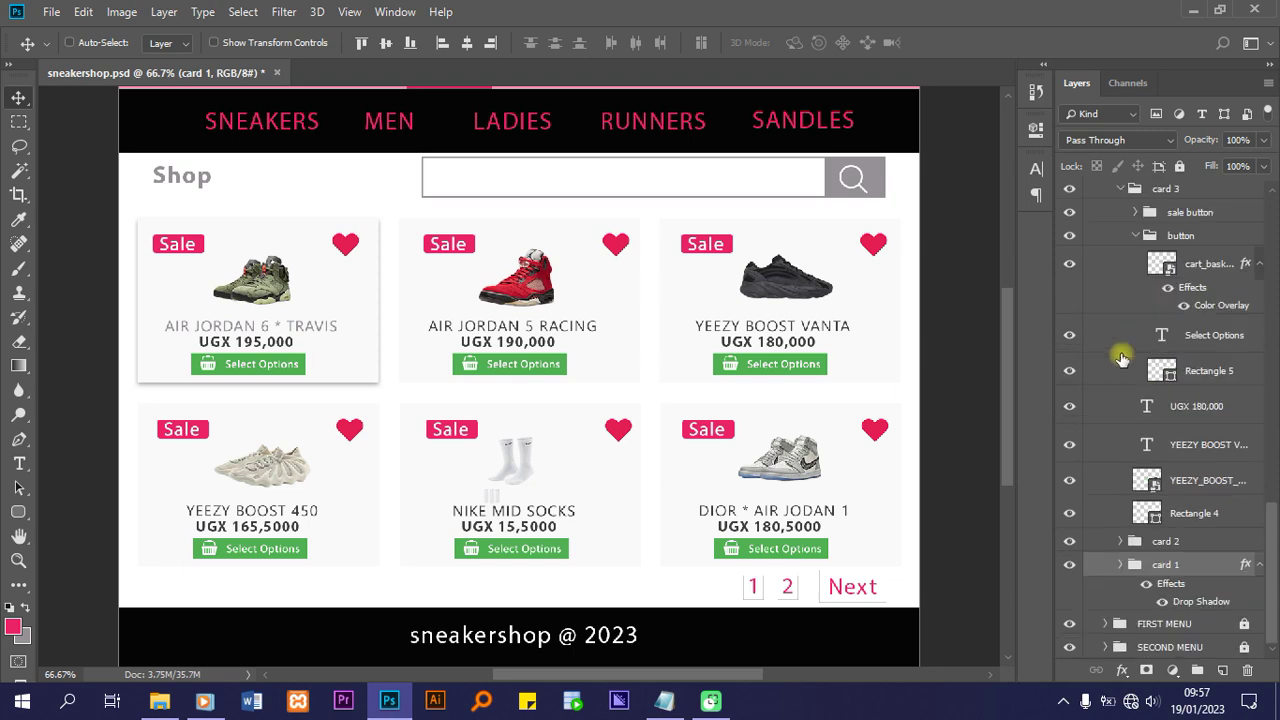
click(1153, 543)
right_click(1152, 542)
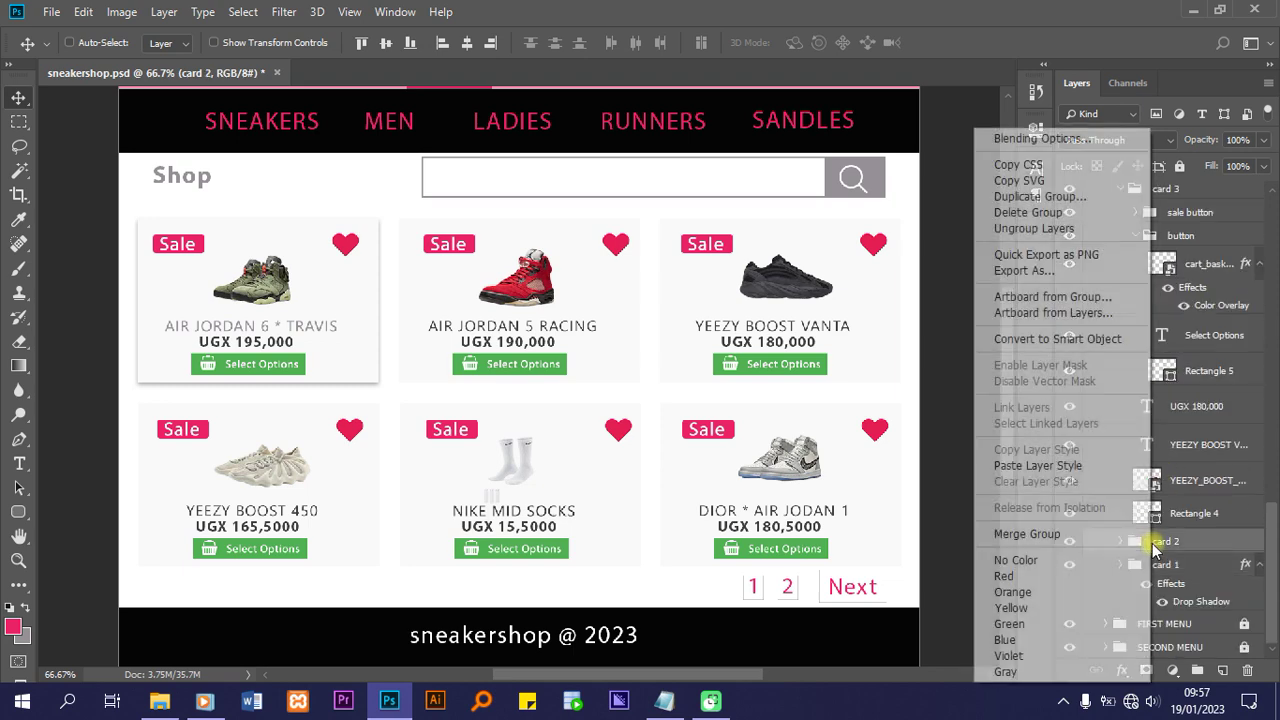
click(1040, 465)
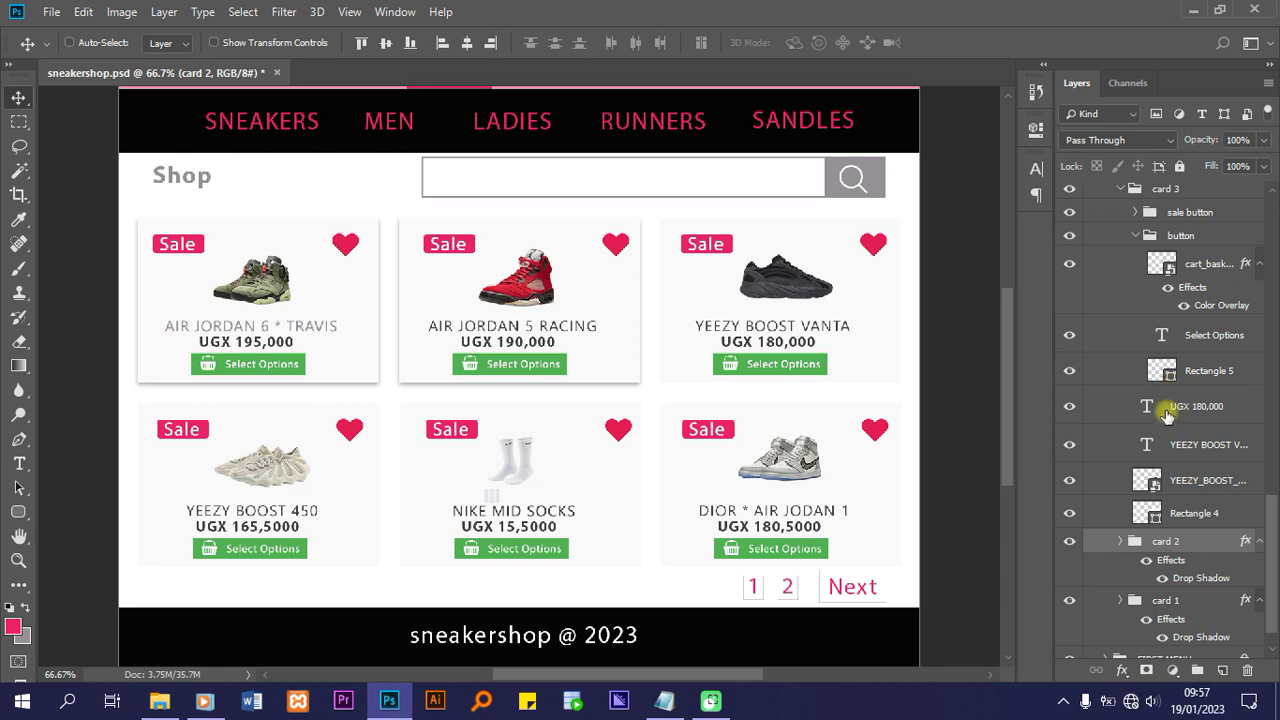
Collapse the first row's card 3 group with its button subgroup and paste the copied layer style onto card 3
click(1135, 237)
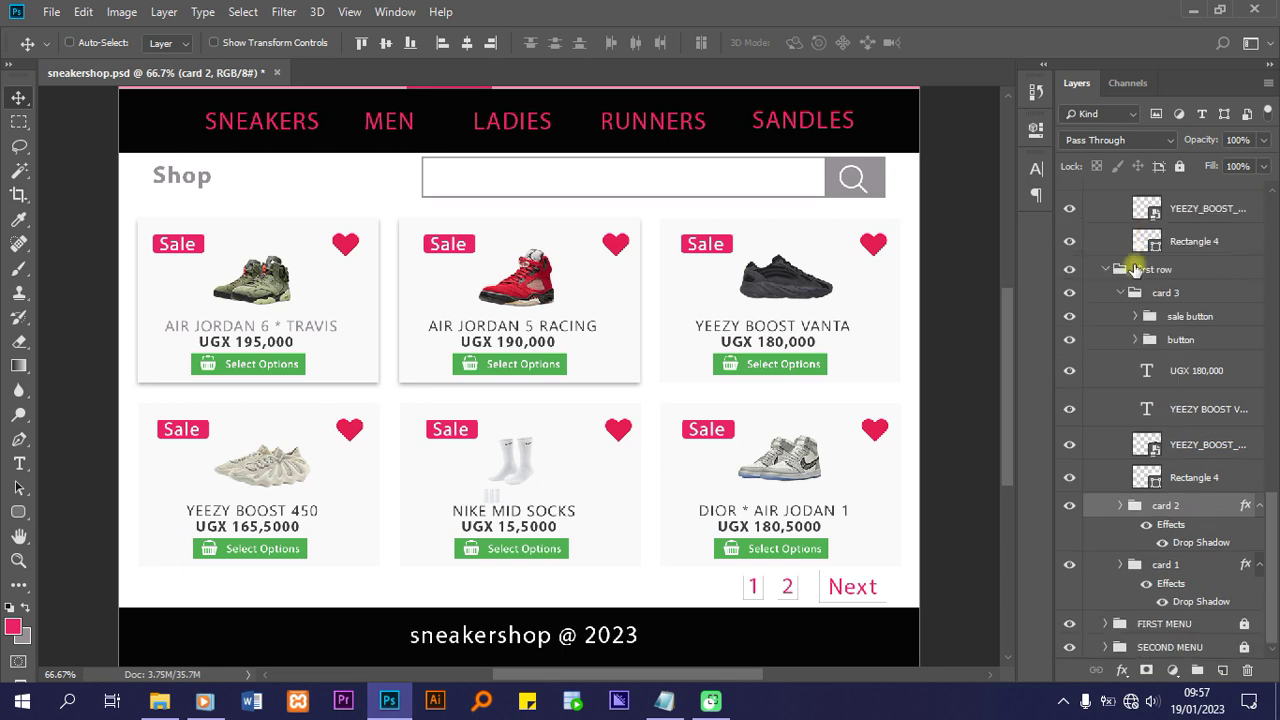
click(1120, 294)
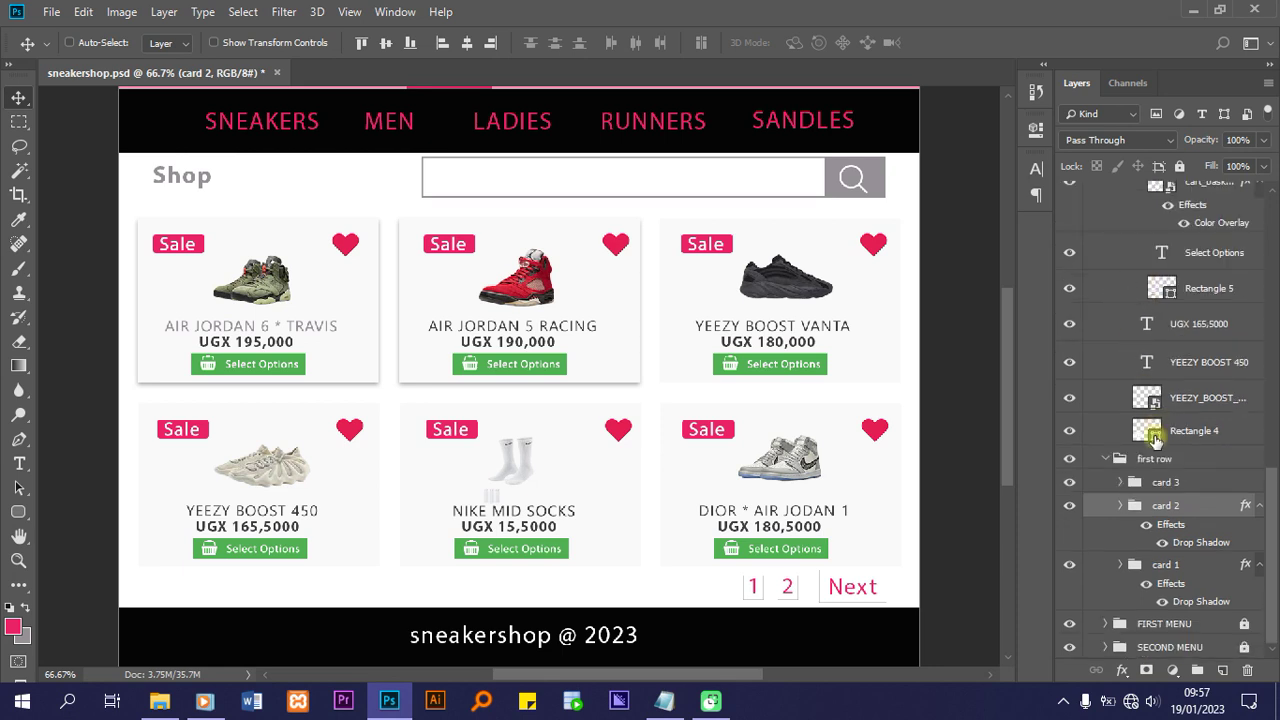
right_click(1150, 484)
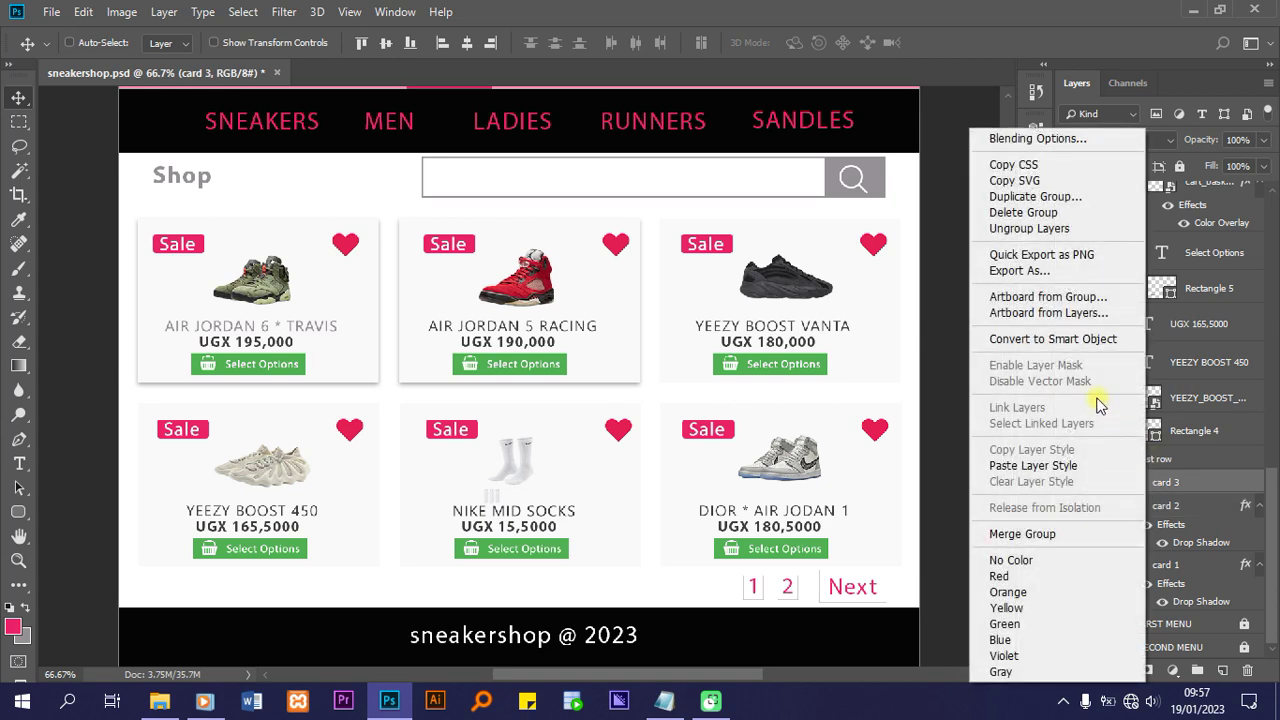
click(1052, 466)
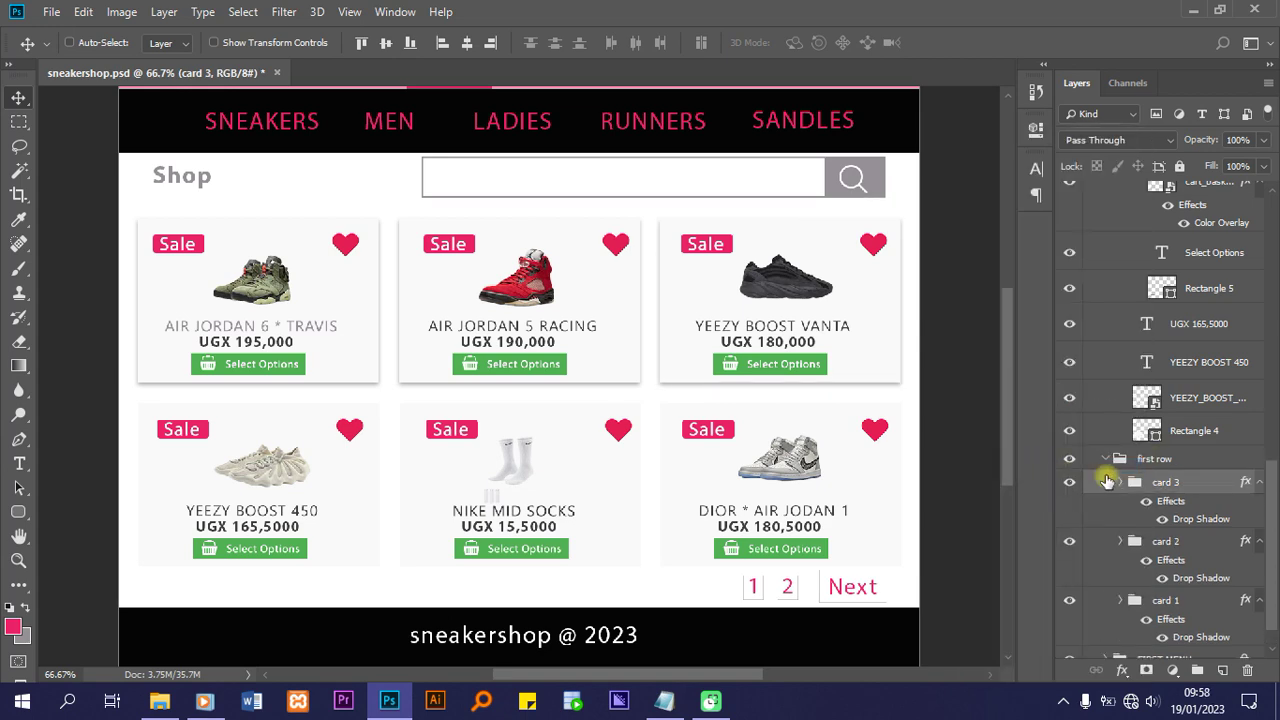
Collapse the second row's card 1 group and the first row group, and paste the copied layer style onto the second row's card 1
scroll(1146, 484, up, 3)
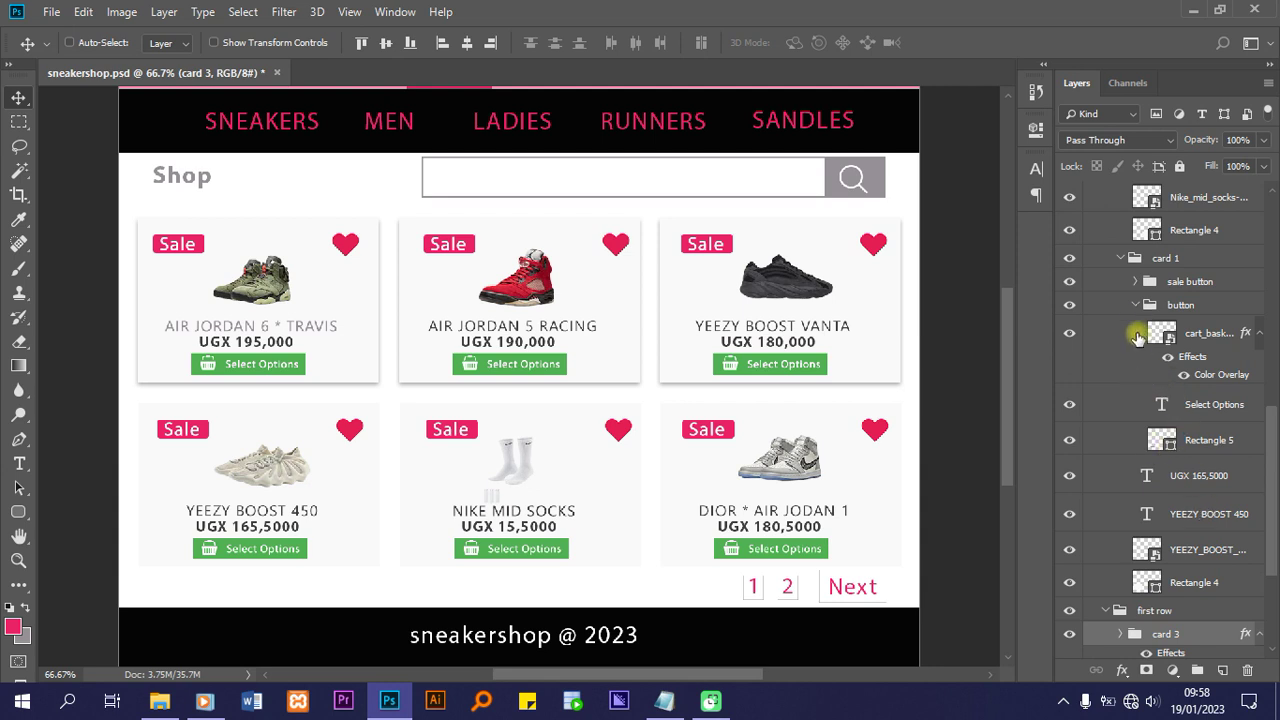
click(1135, 305)
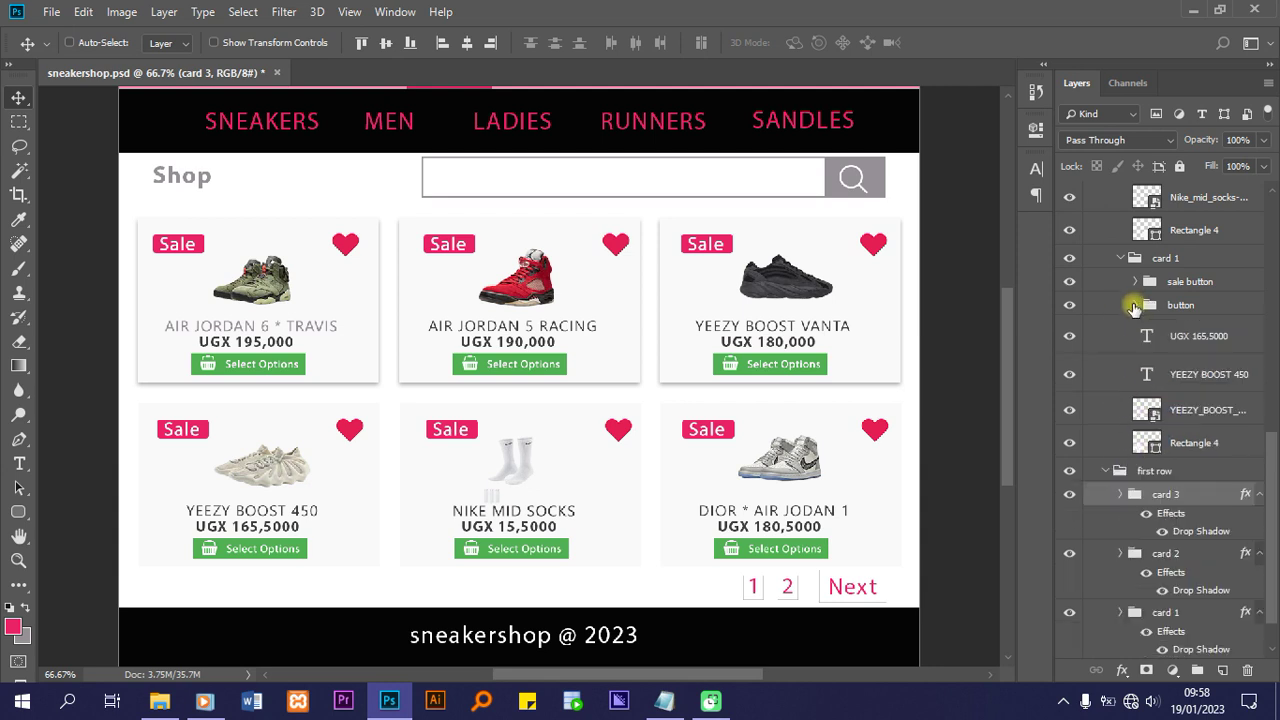
click(1120, 258)
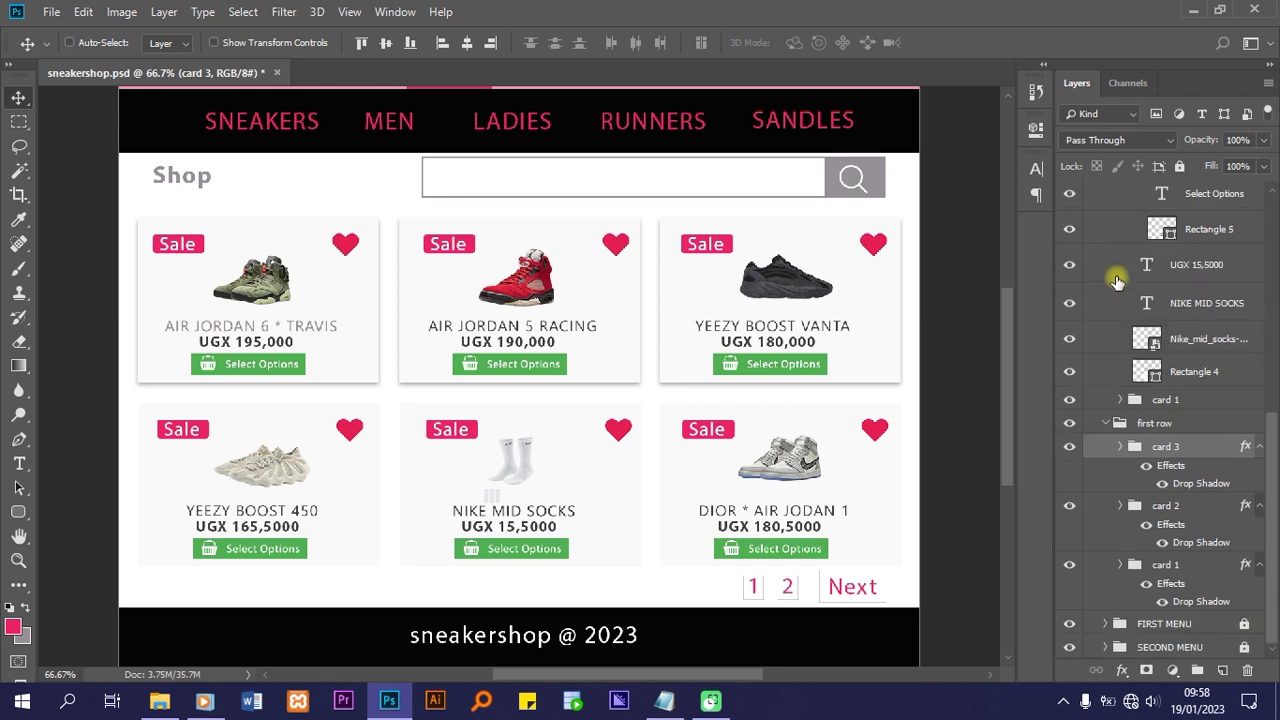
click(1107, 425)
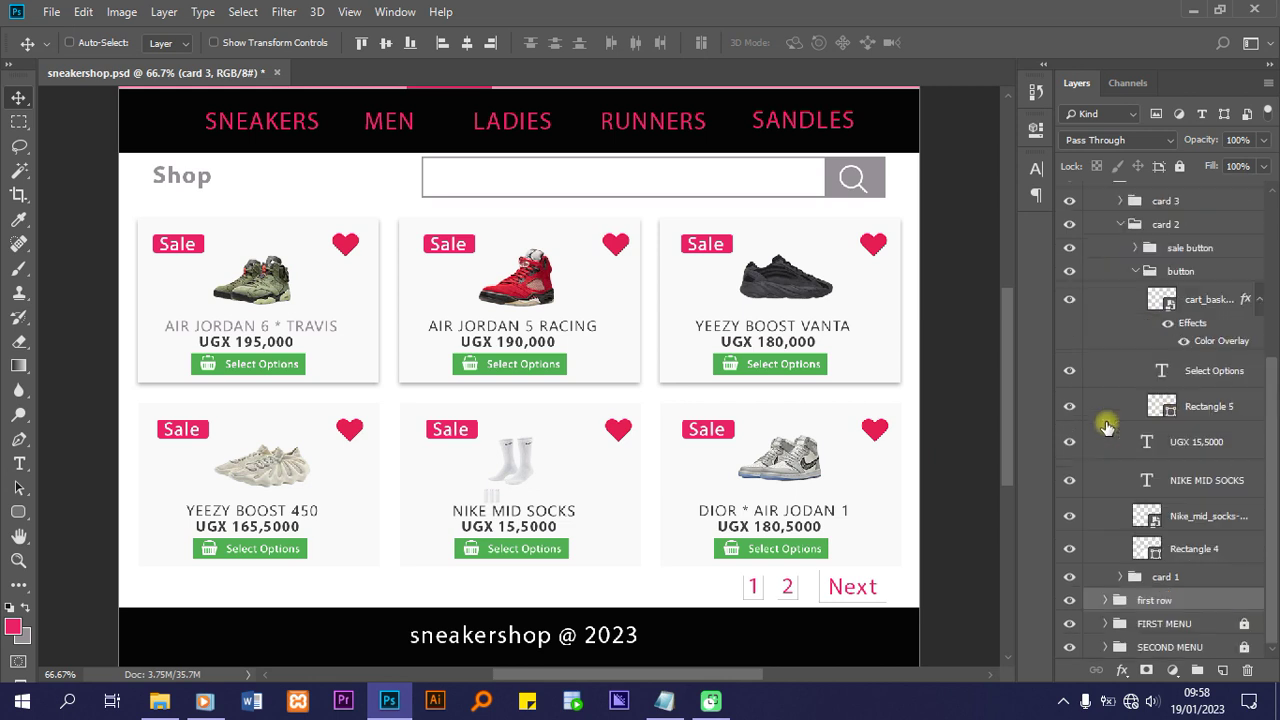
click(1160, 579)
right_click(1158, 585)
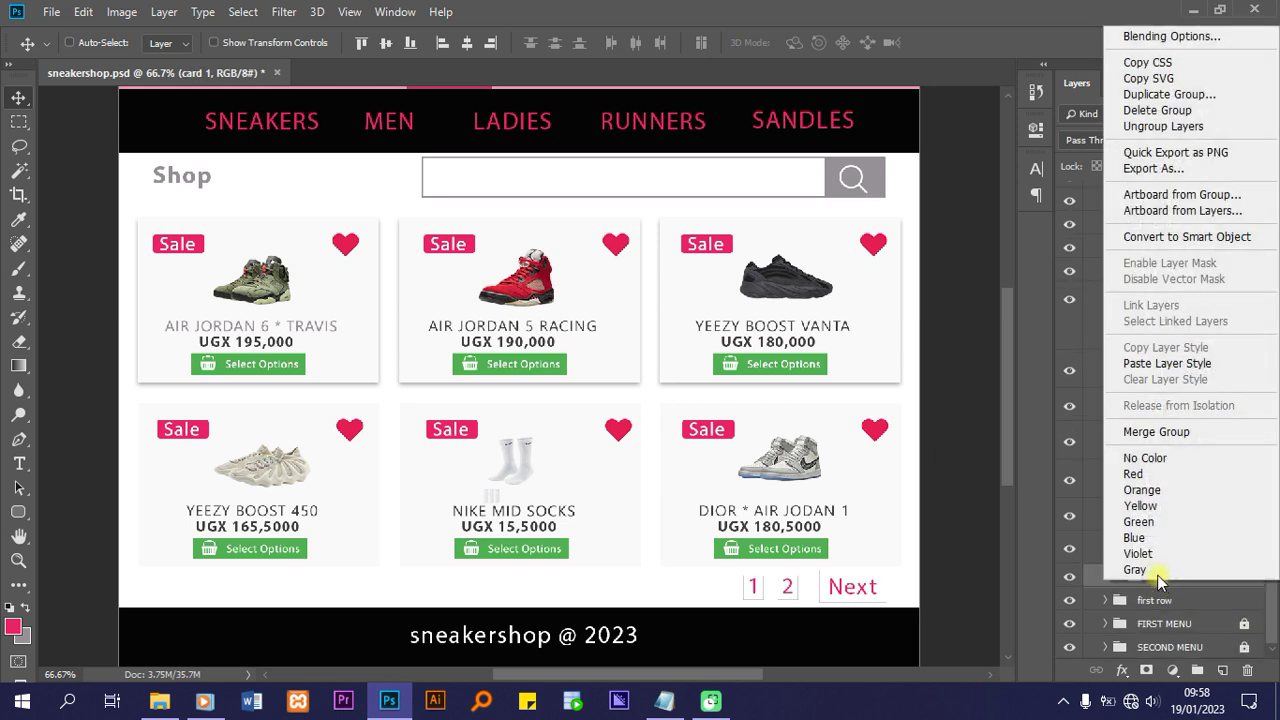
click(1160, 364)
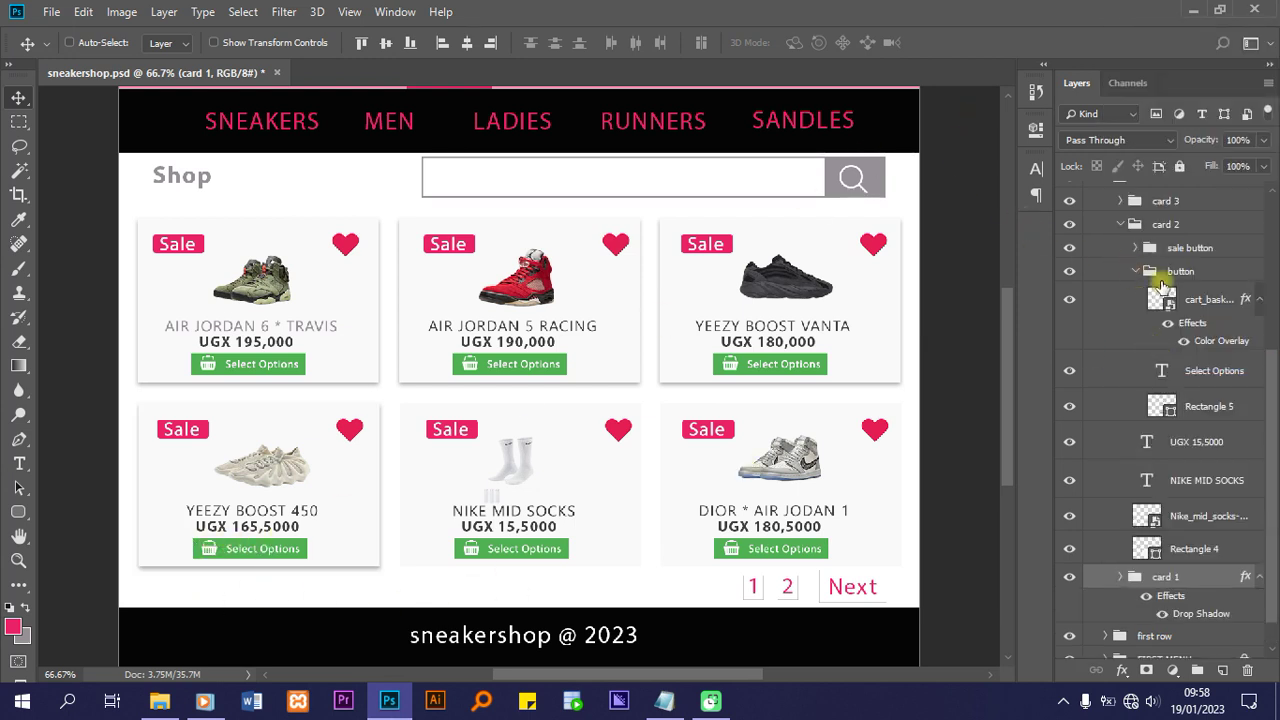
Collapse the second row's card 2 group with its button subgroup and paste the copied layer style onto card 2
click(1137, 272)
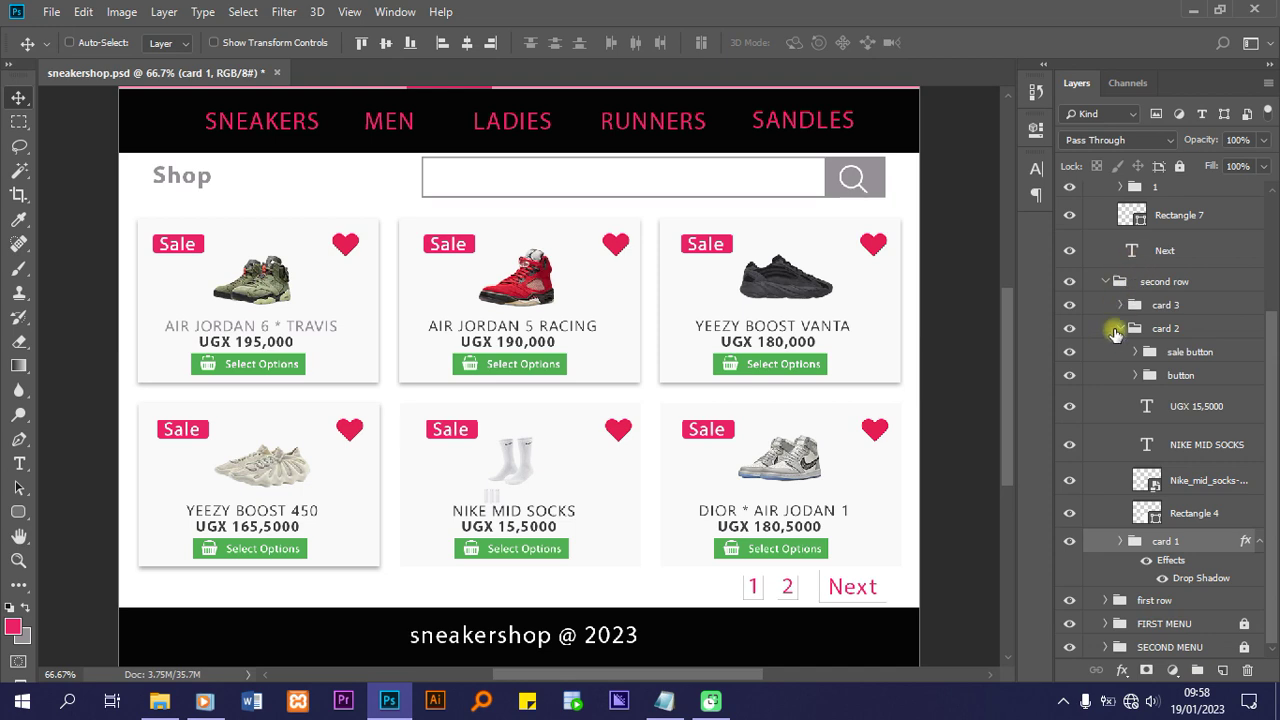
click(1120, 329)
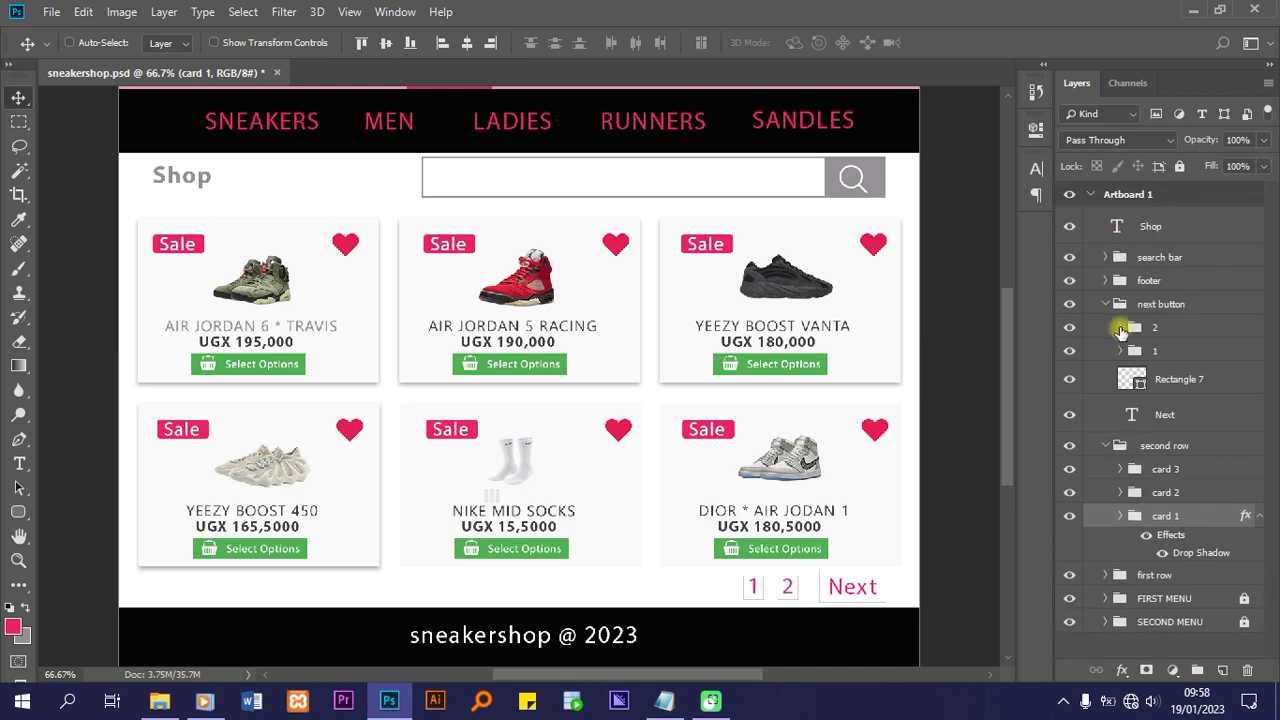
click(1163, 496)
right_click(1163, 496)
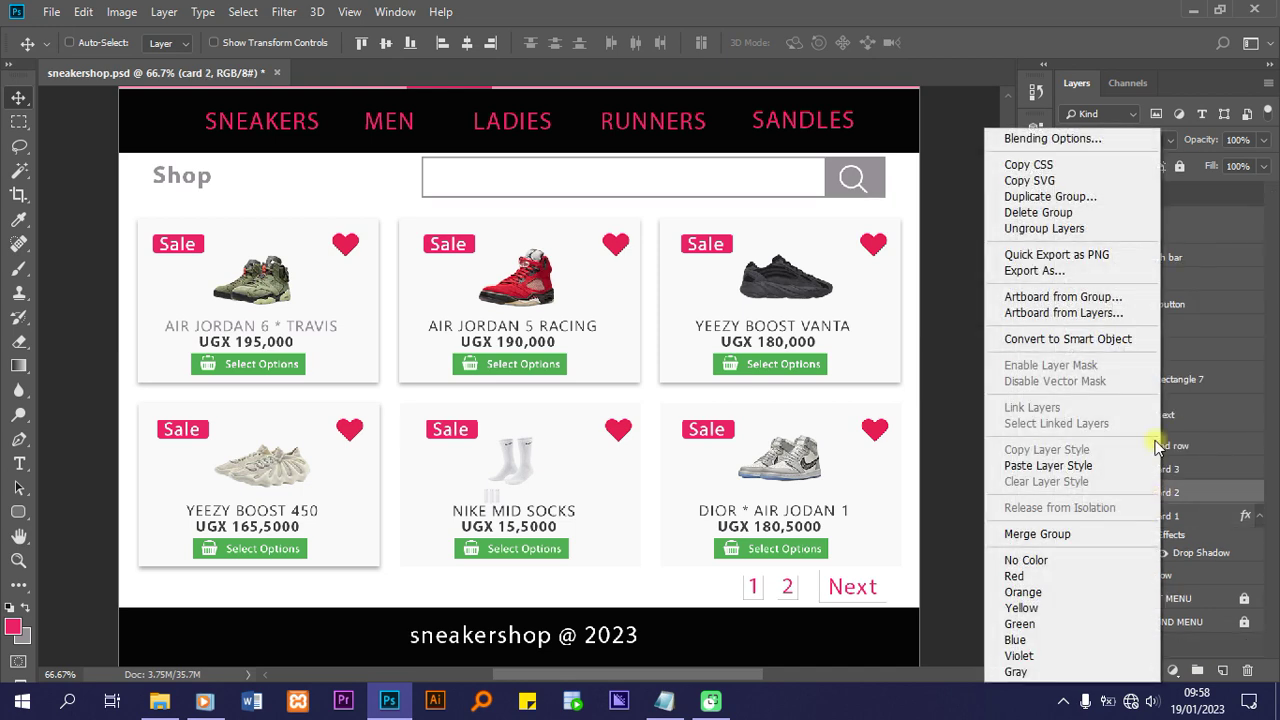
click(1066, 466)
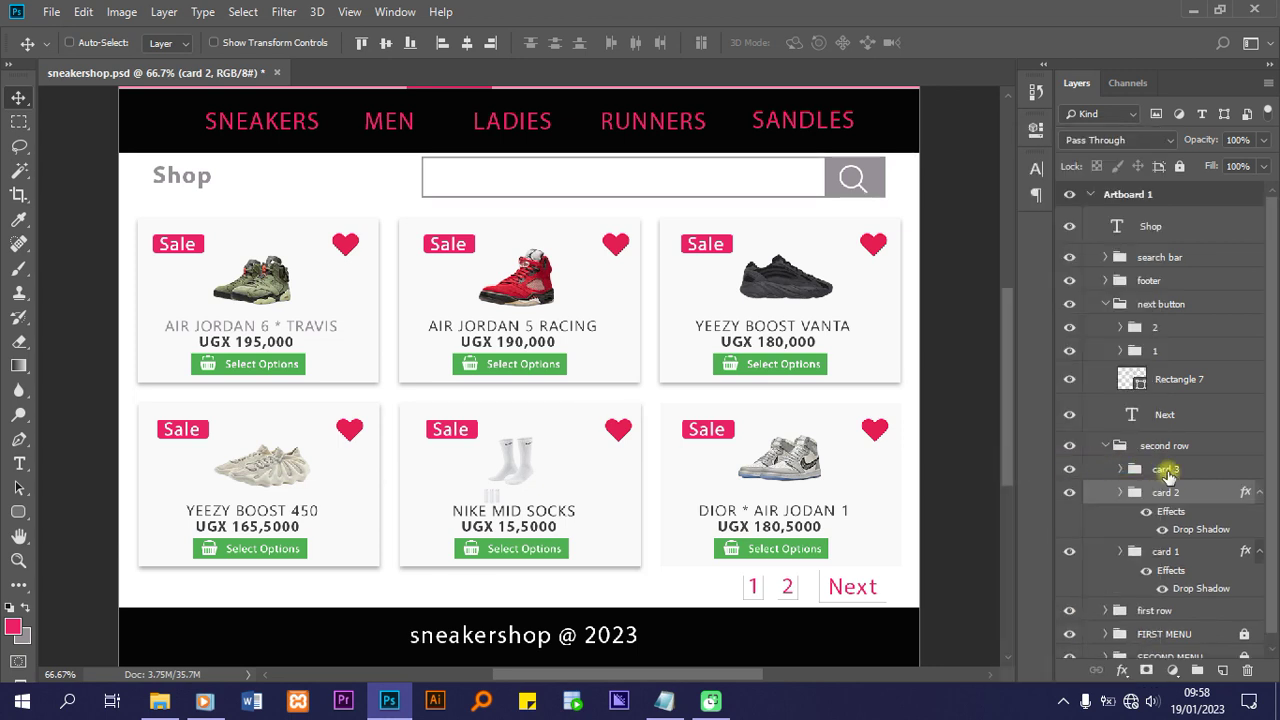
Paste the copied layer style onto the second row's card 3 group and check the shadows across the product cards
click(1165, 470)
right_click(1165, 470)
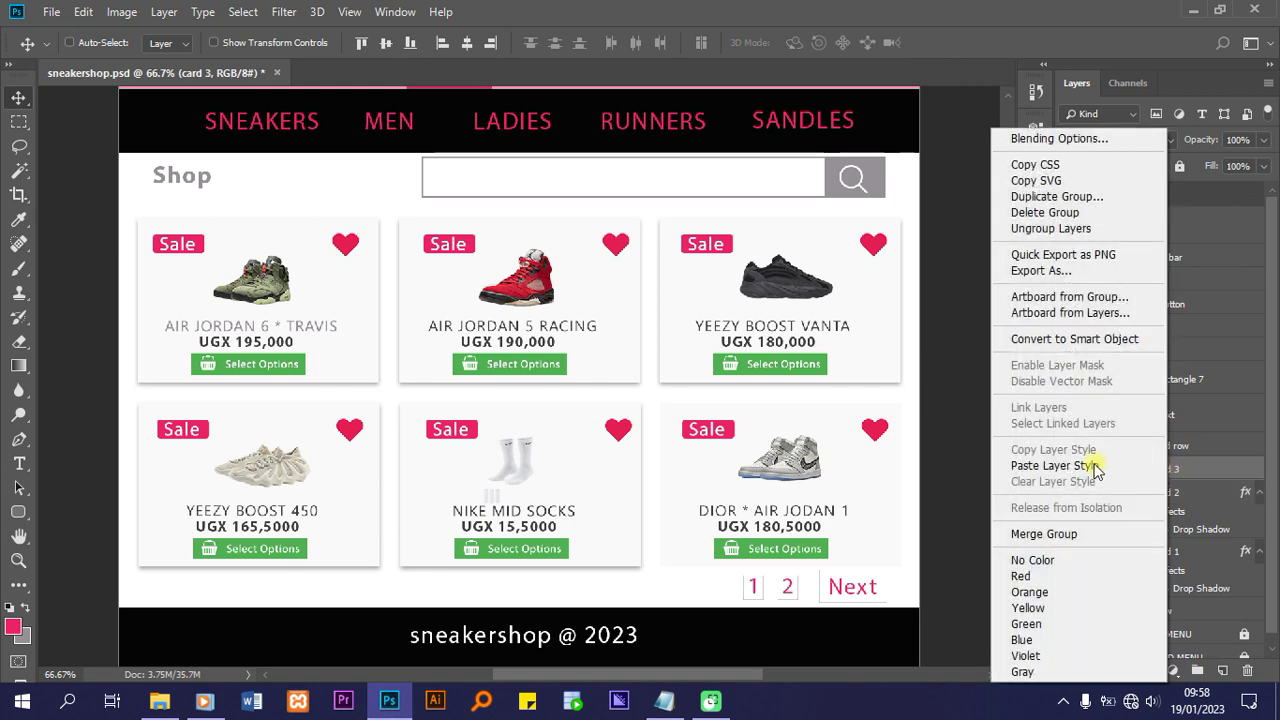
click(1066, 466)
scroll(898, 460, down, 2)
scroll(898, 460, up, 1)
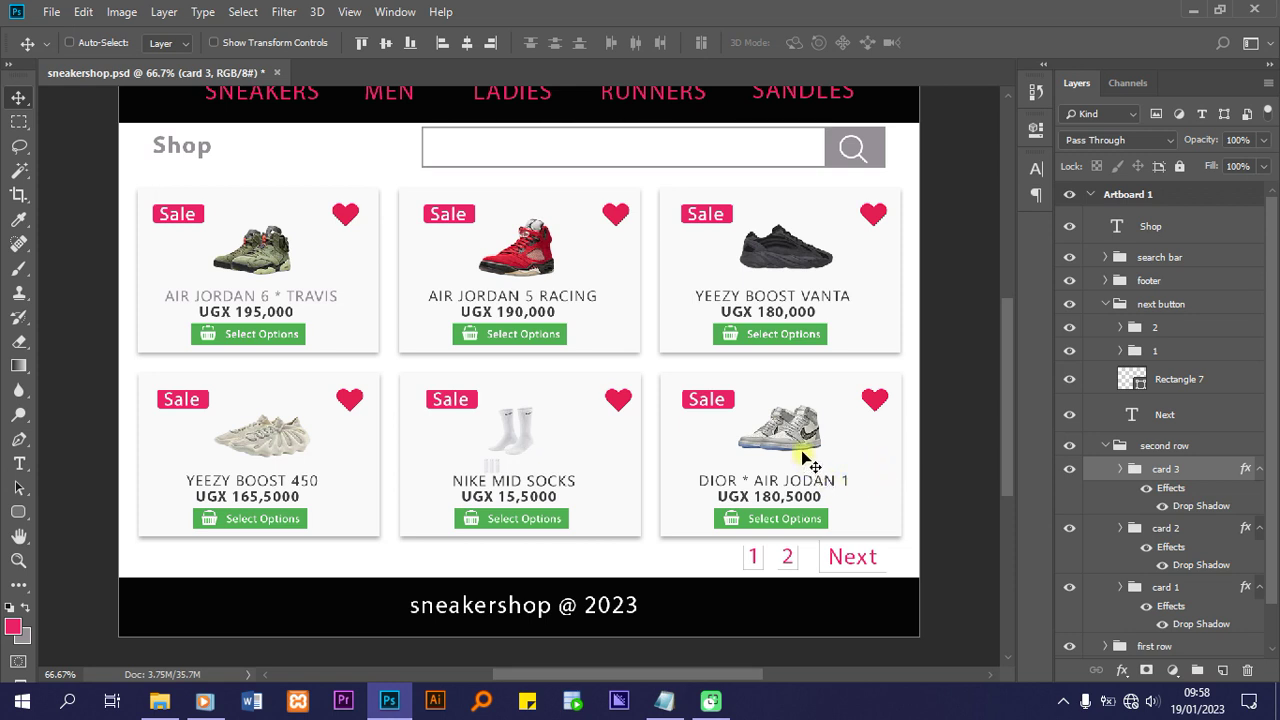
scroll(808, 452, down, 1)
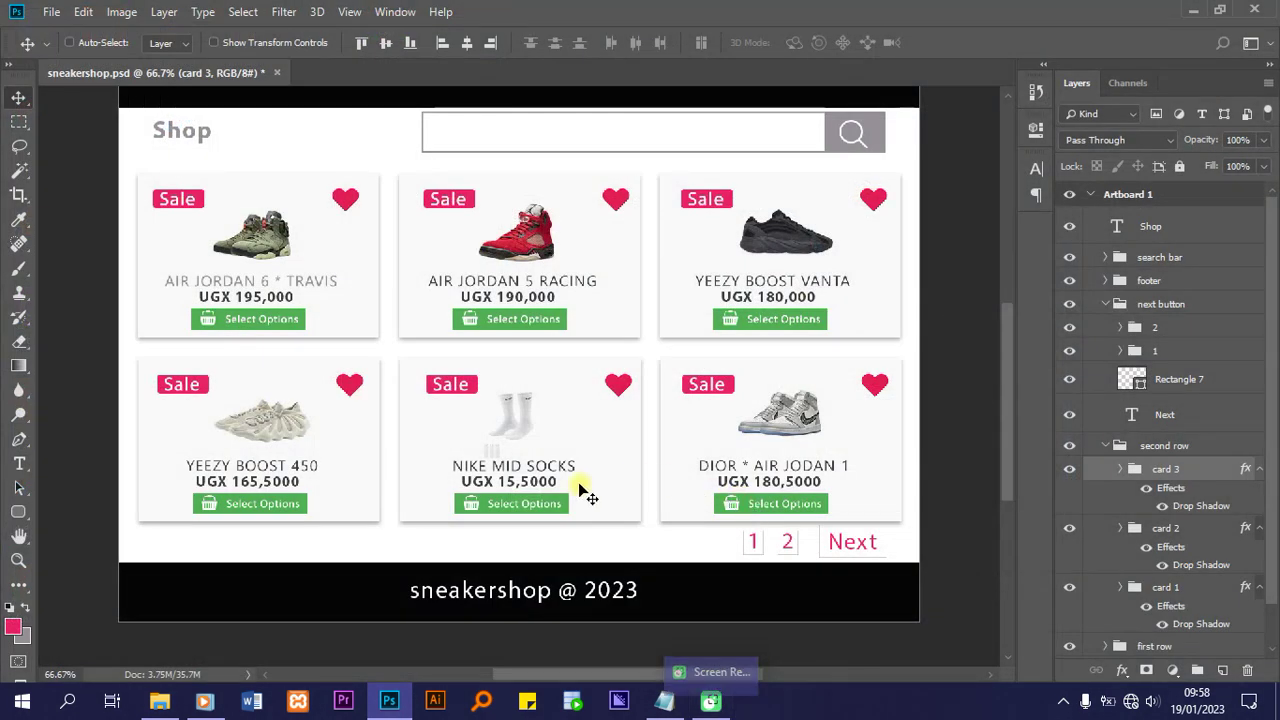
Switch to Notepad and add the line "thats it for today, thank you watching." to tasks.txt
click(664, 700)
key(Return)
text(thats u)
key(BackSpace)
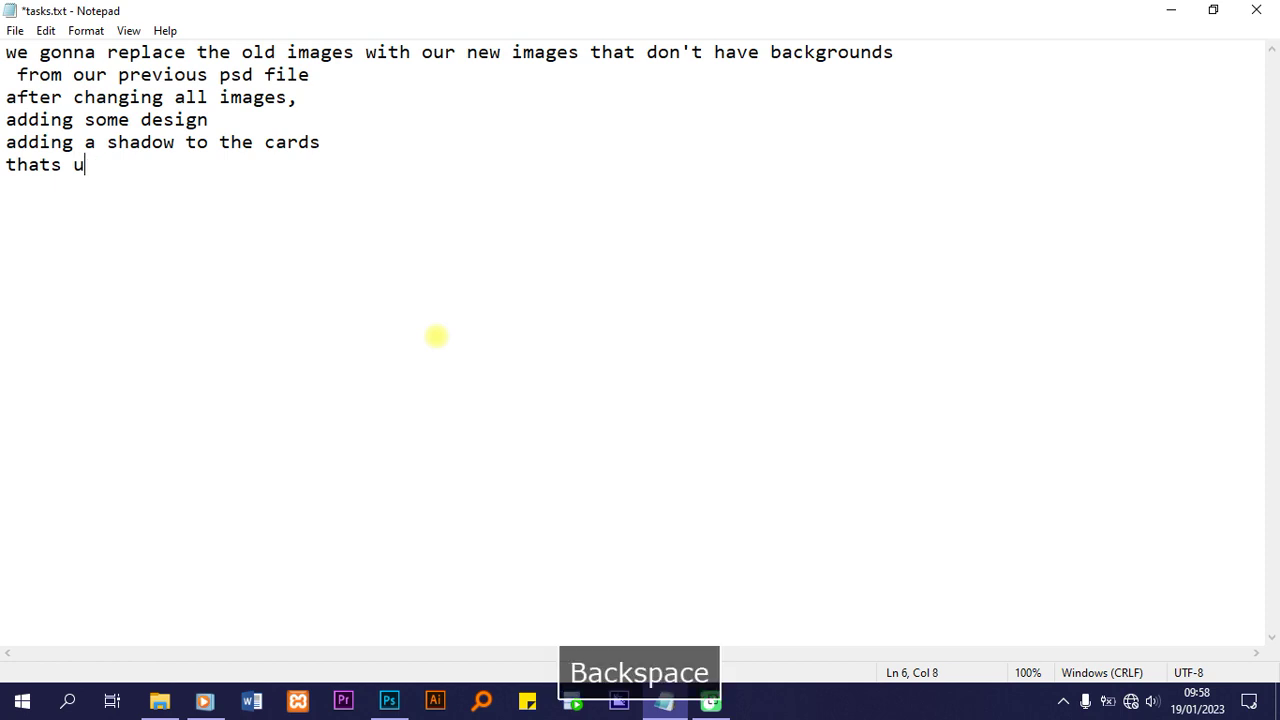
text(it )
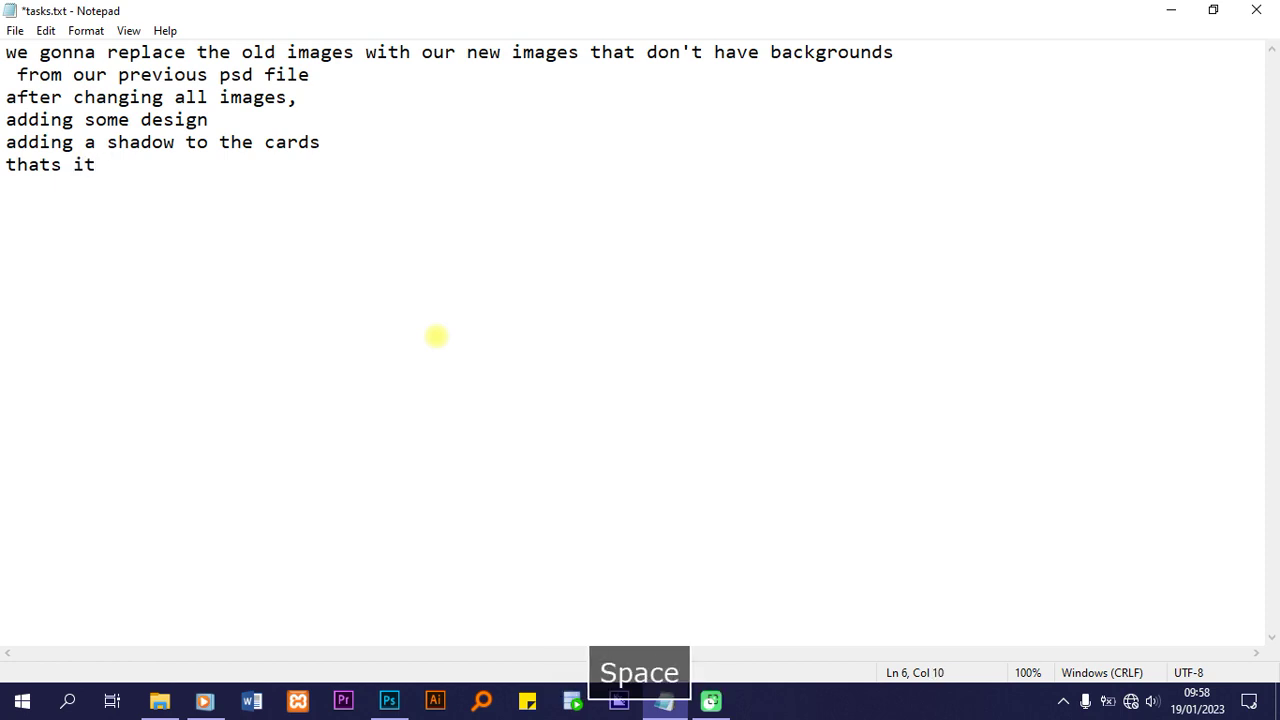
text(for to)
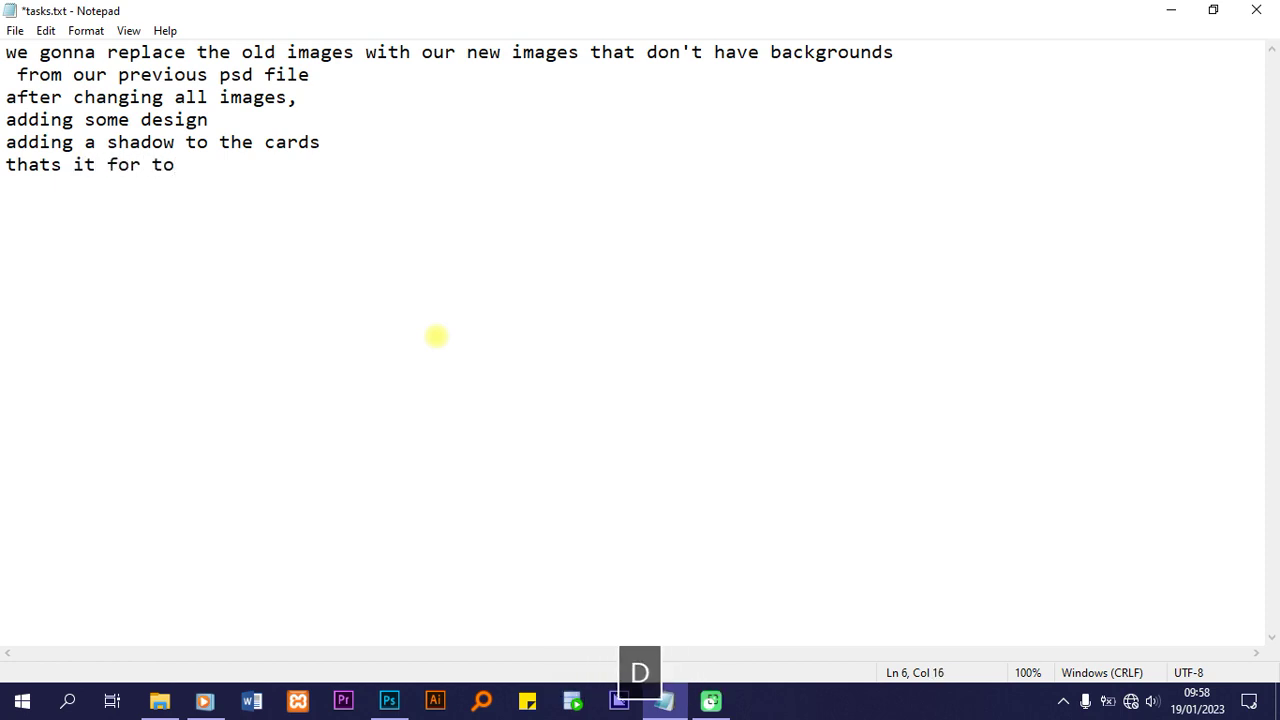
text(day, t)
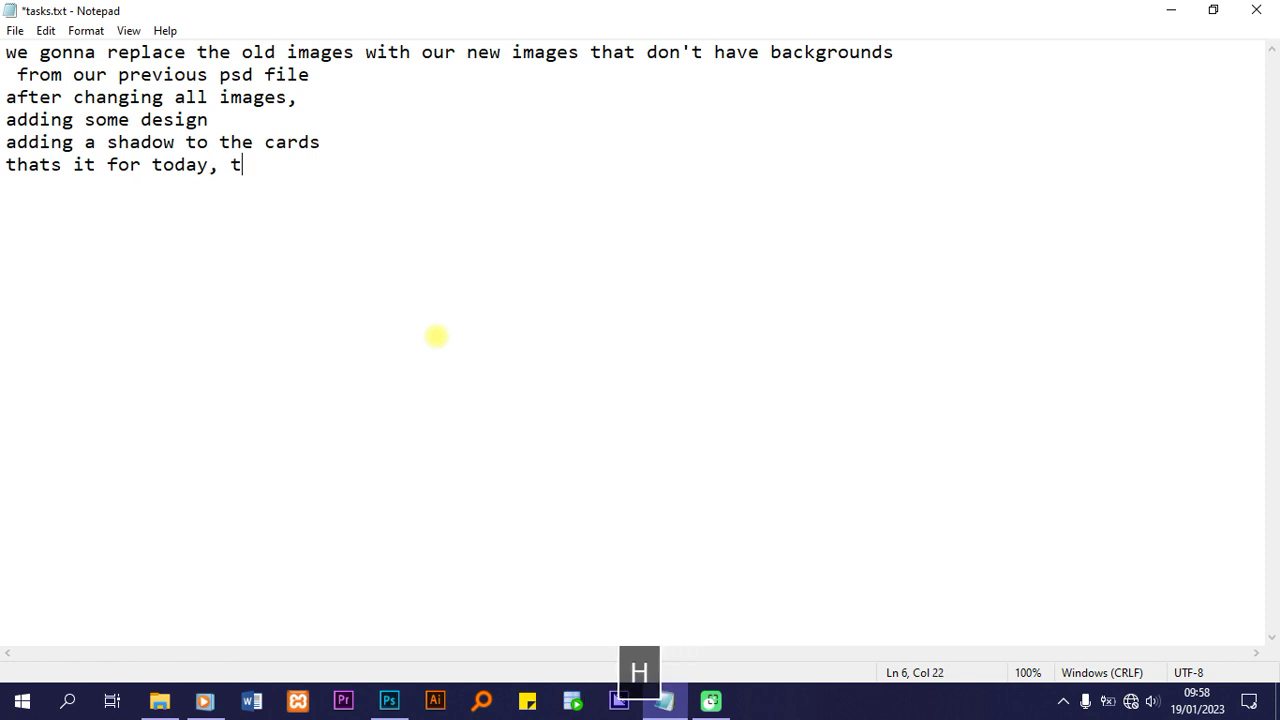
text(hank you watching.)
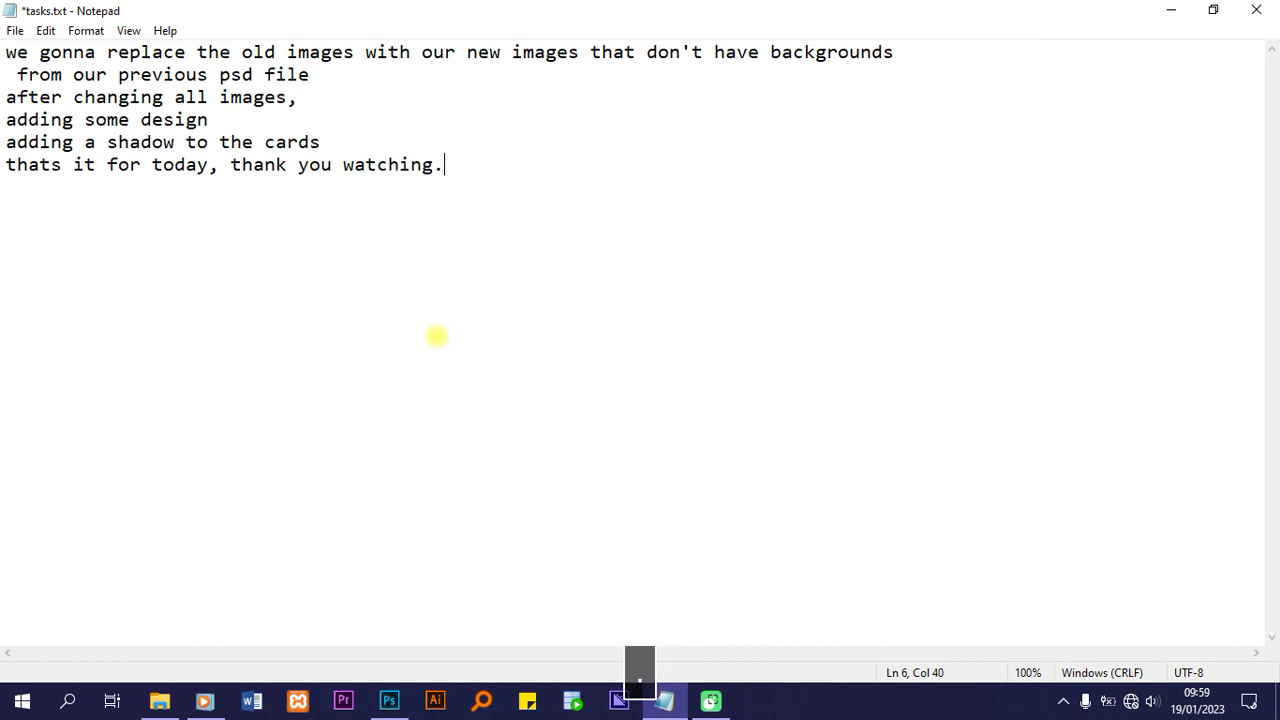
Add a new line to tasks.txt reading "please subscribe to my channel, and please like the"
key(Return)
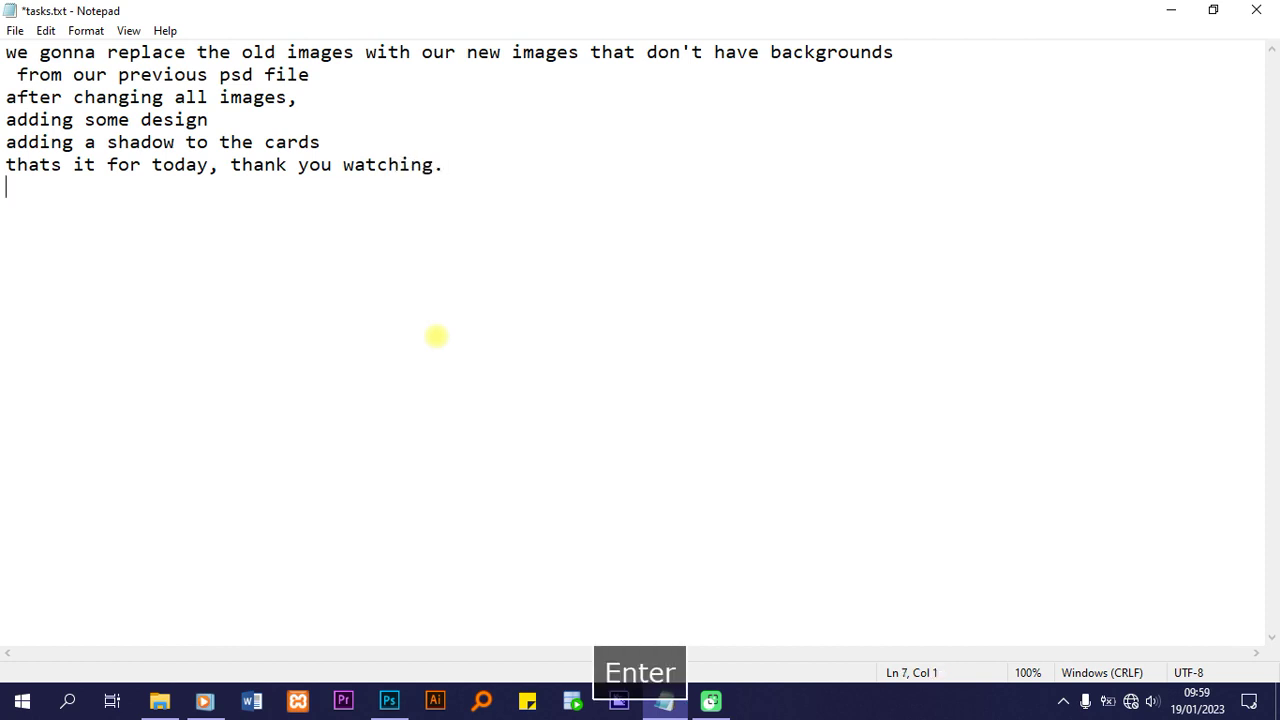
text(please subsc)
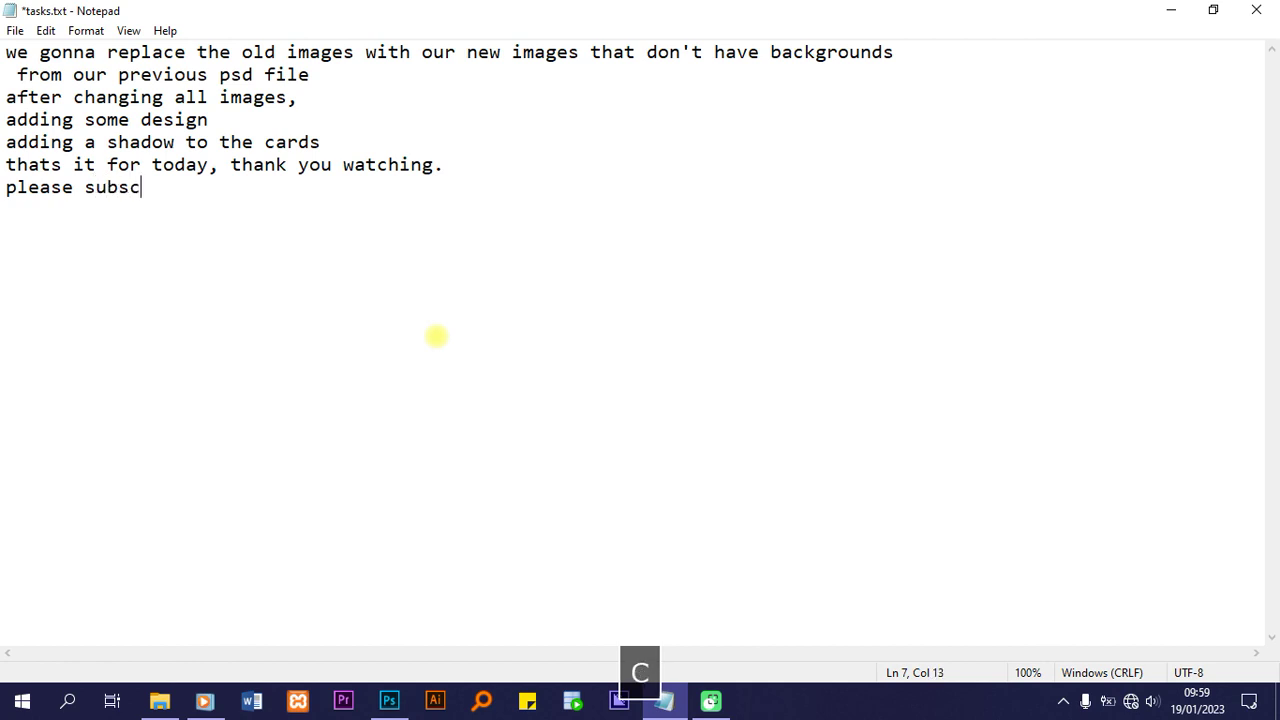
text(ribe to my channel)
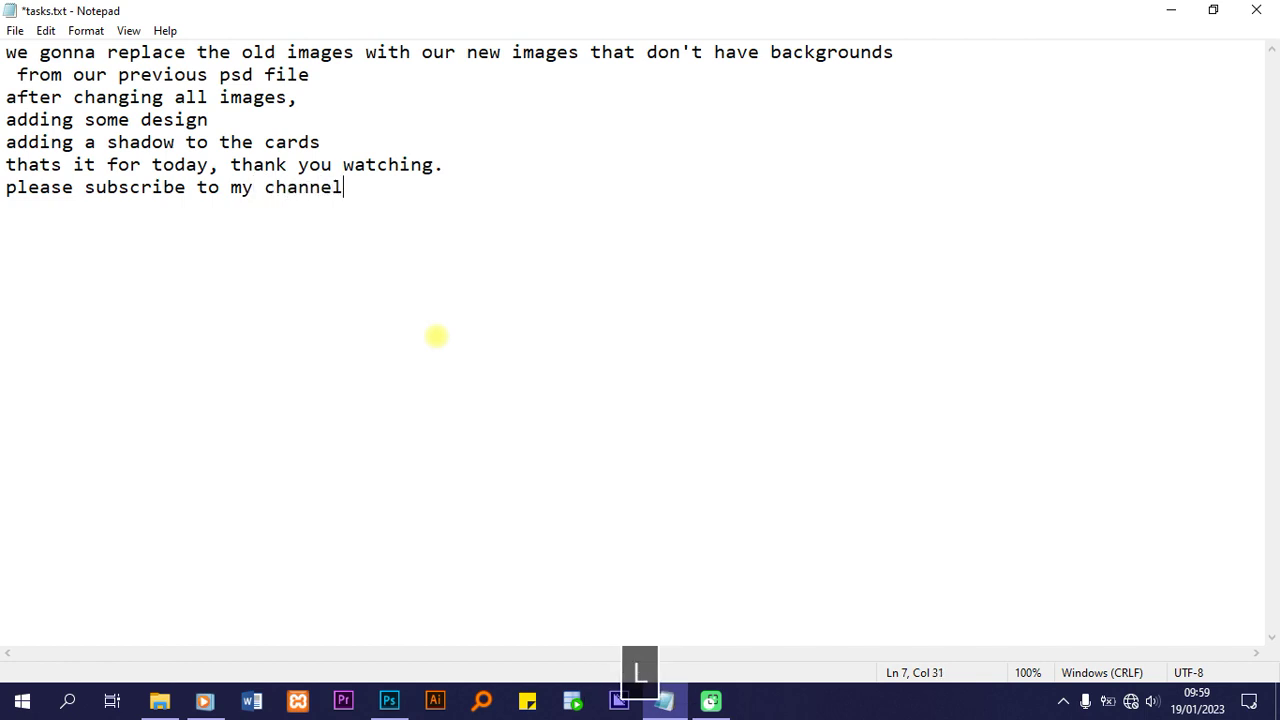
text(, and please like tje)
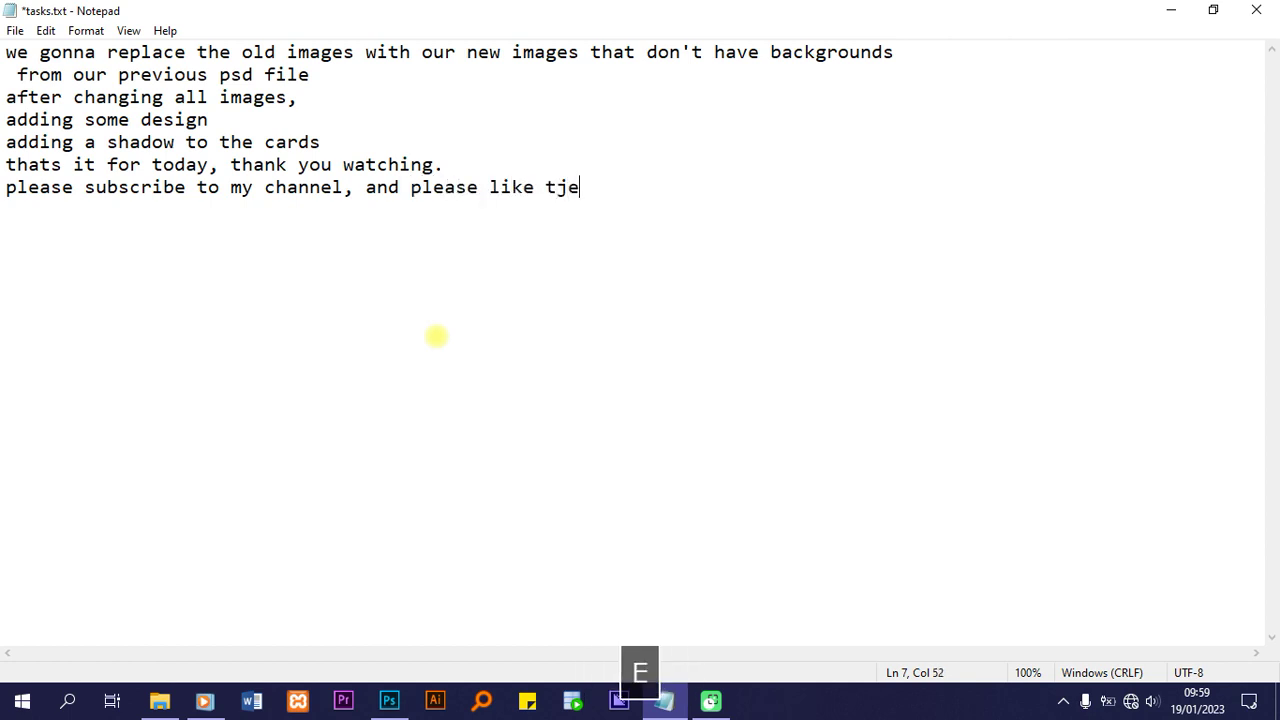
key(BackSpace)
text(he)
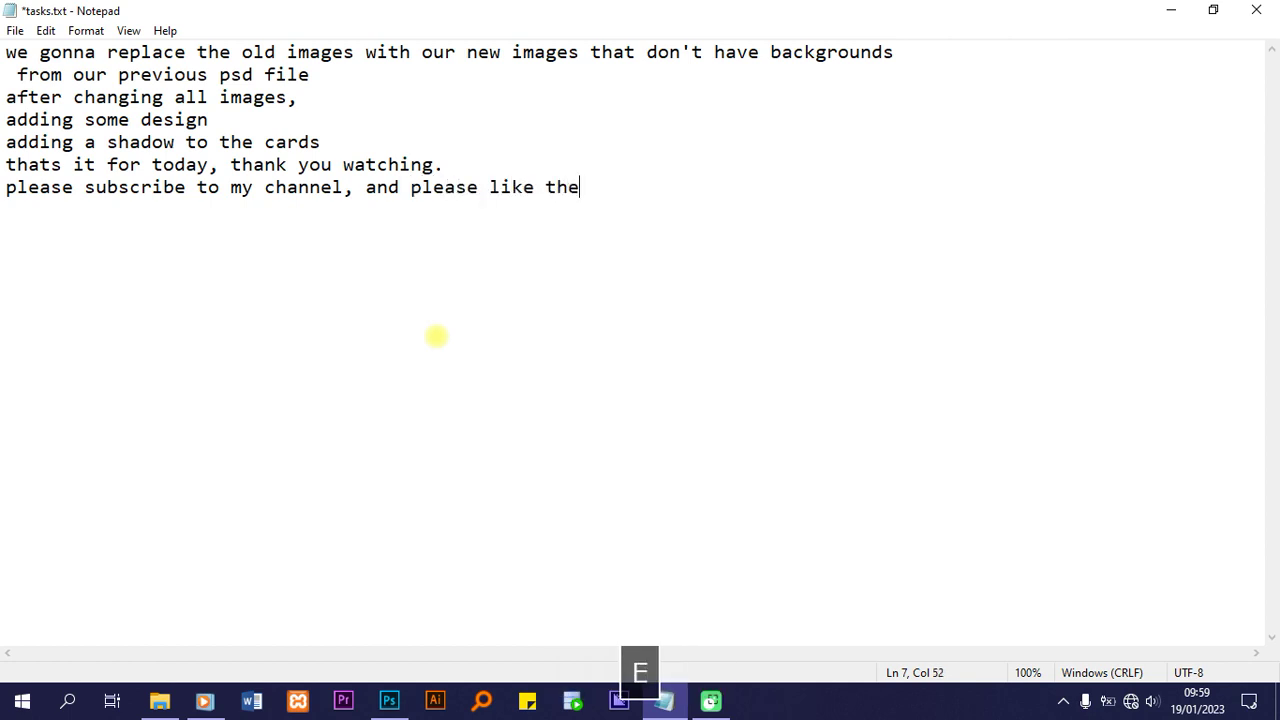